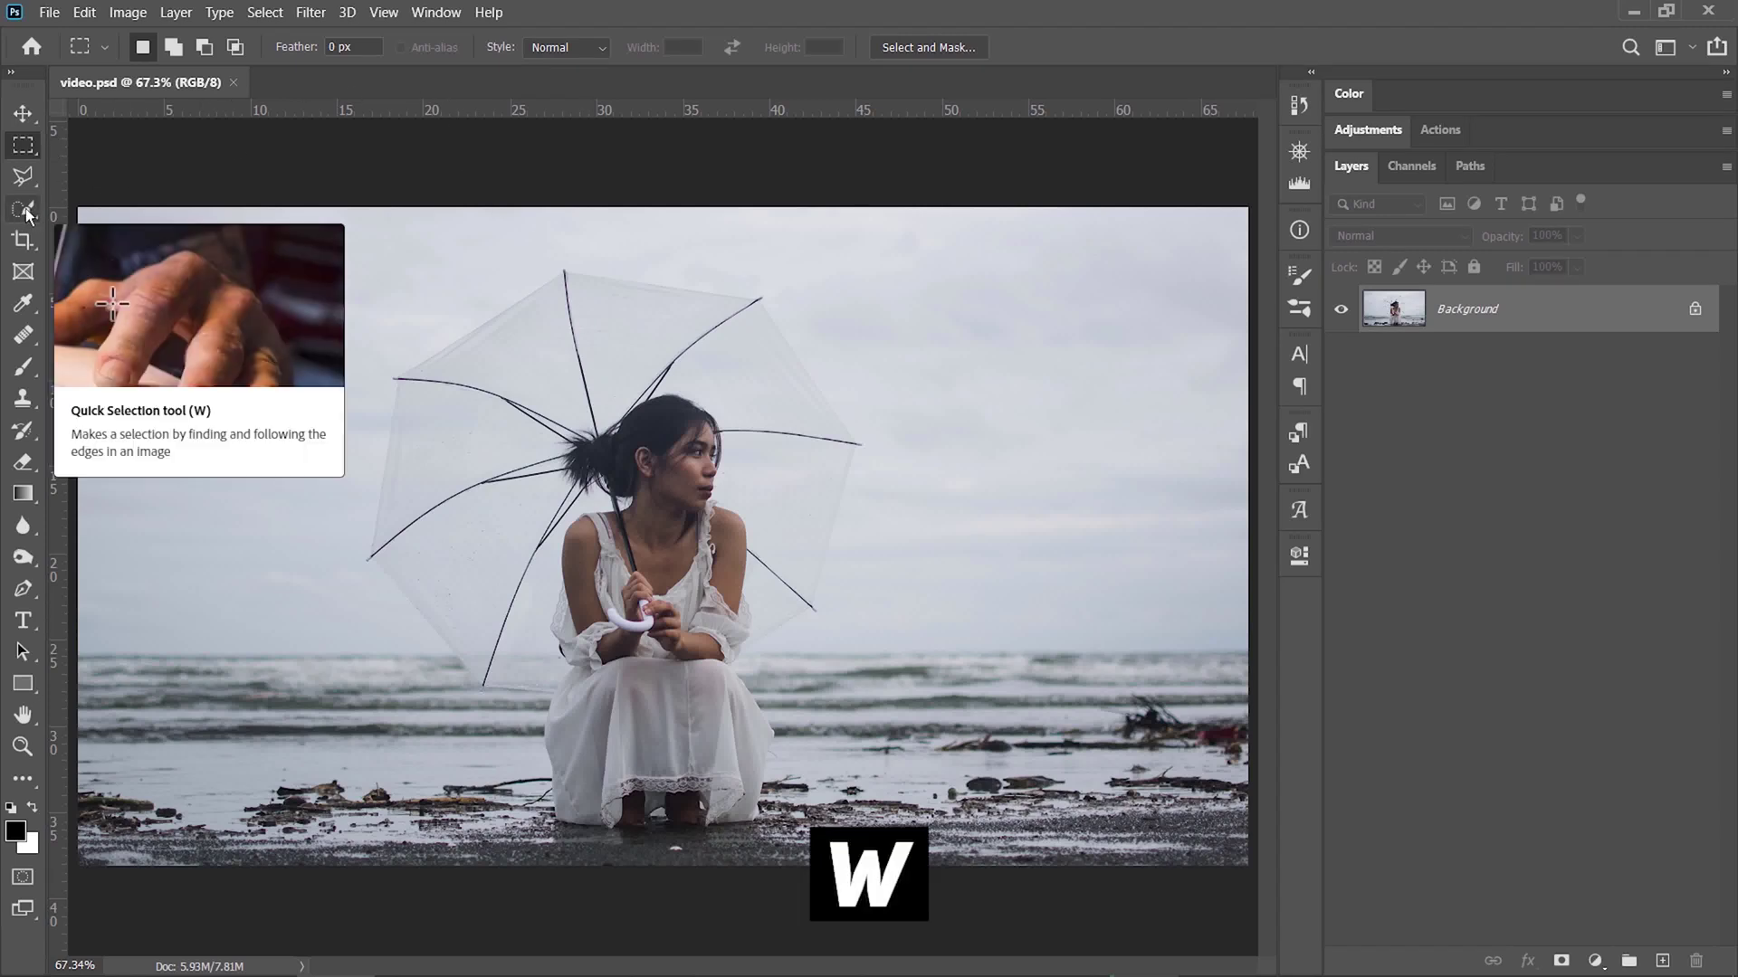
# - Use Quick Selection's Select Subject to select the crouching woman and her clear umbrella
pyautogui.click(26, 210)
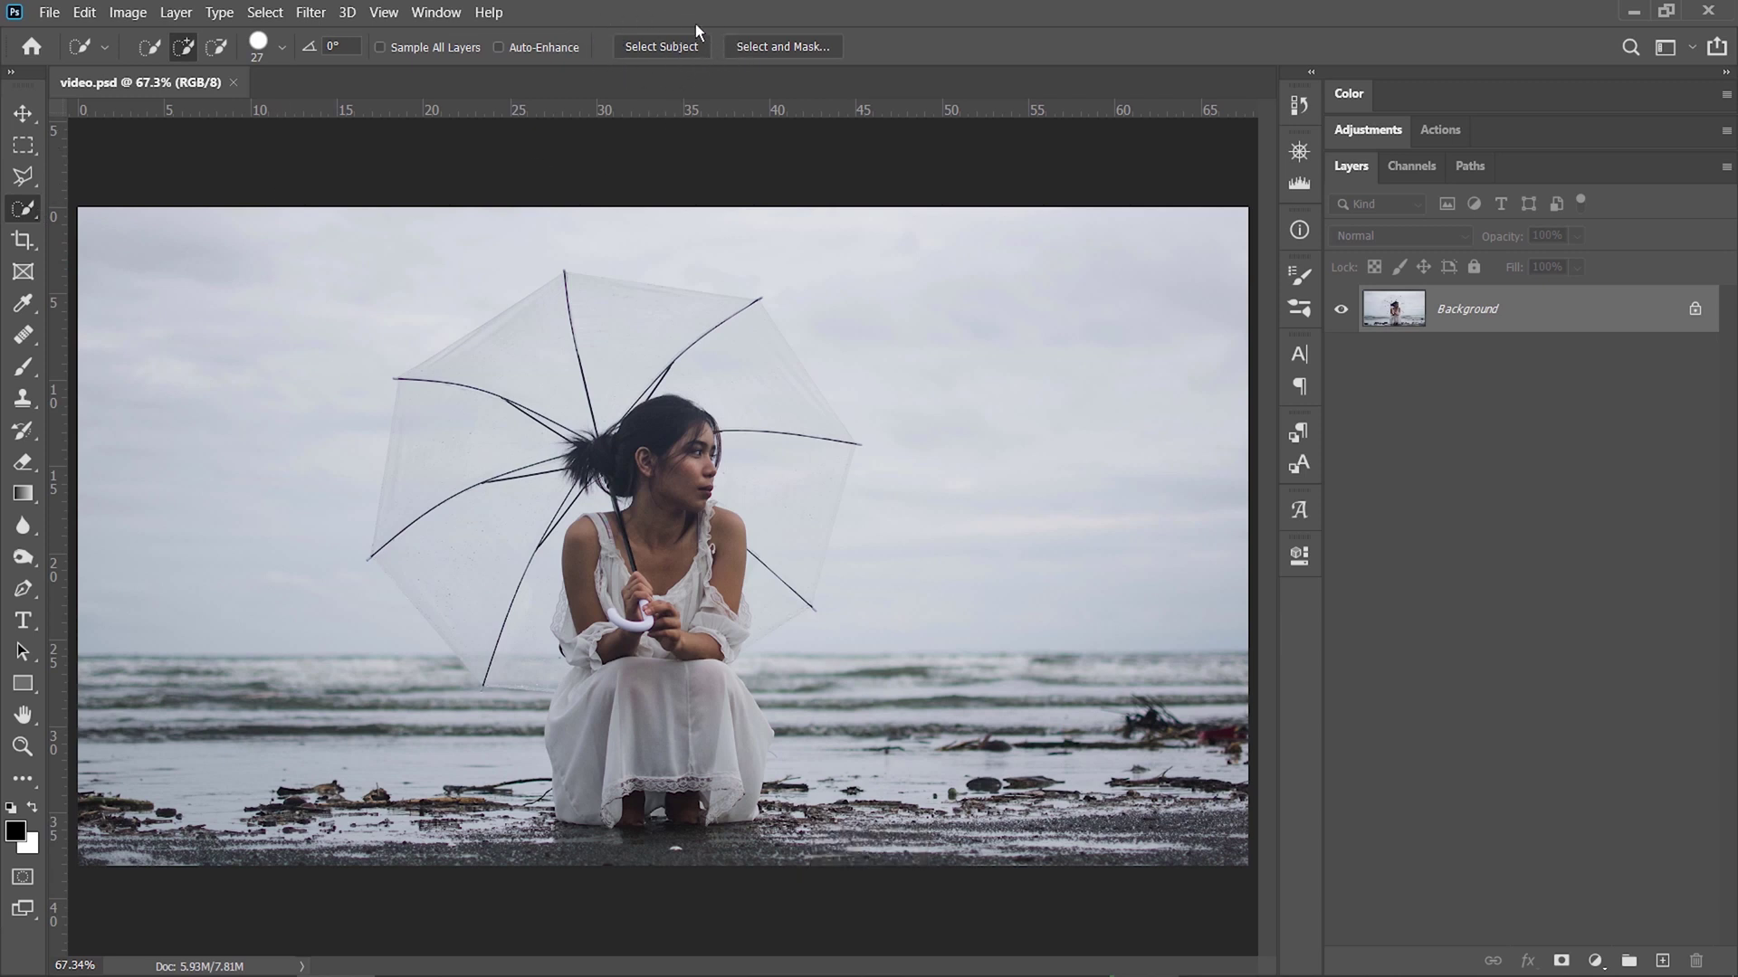
pyautogui.click(615, 46)
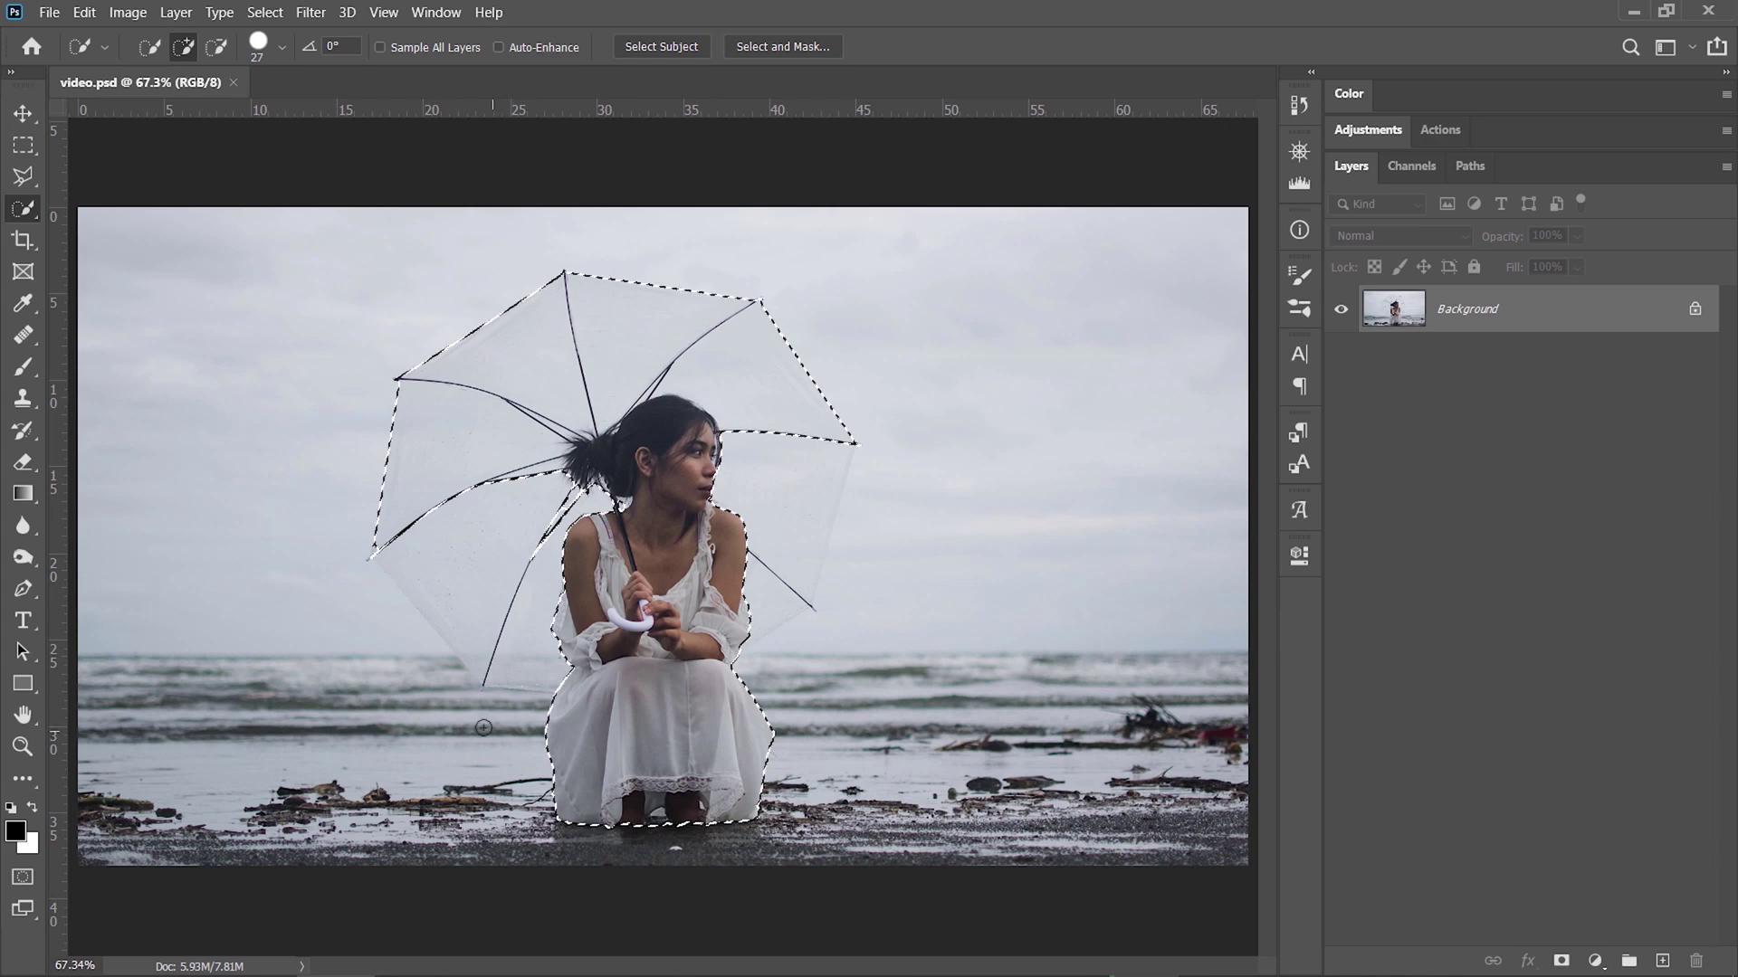
# - Zoom in on the umbrella and outline its first rib tip with the Polygonal Lasso
pyautogui.press('z')
pyautogui.moveTo(381, 586); pyautogui.dragTo(535, 633)
pyautogui.press('w')
pyautogui.click(22, 176)
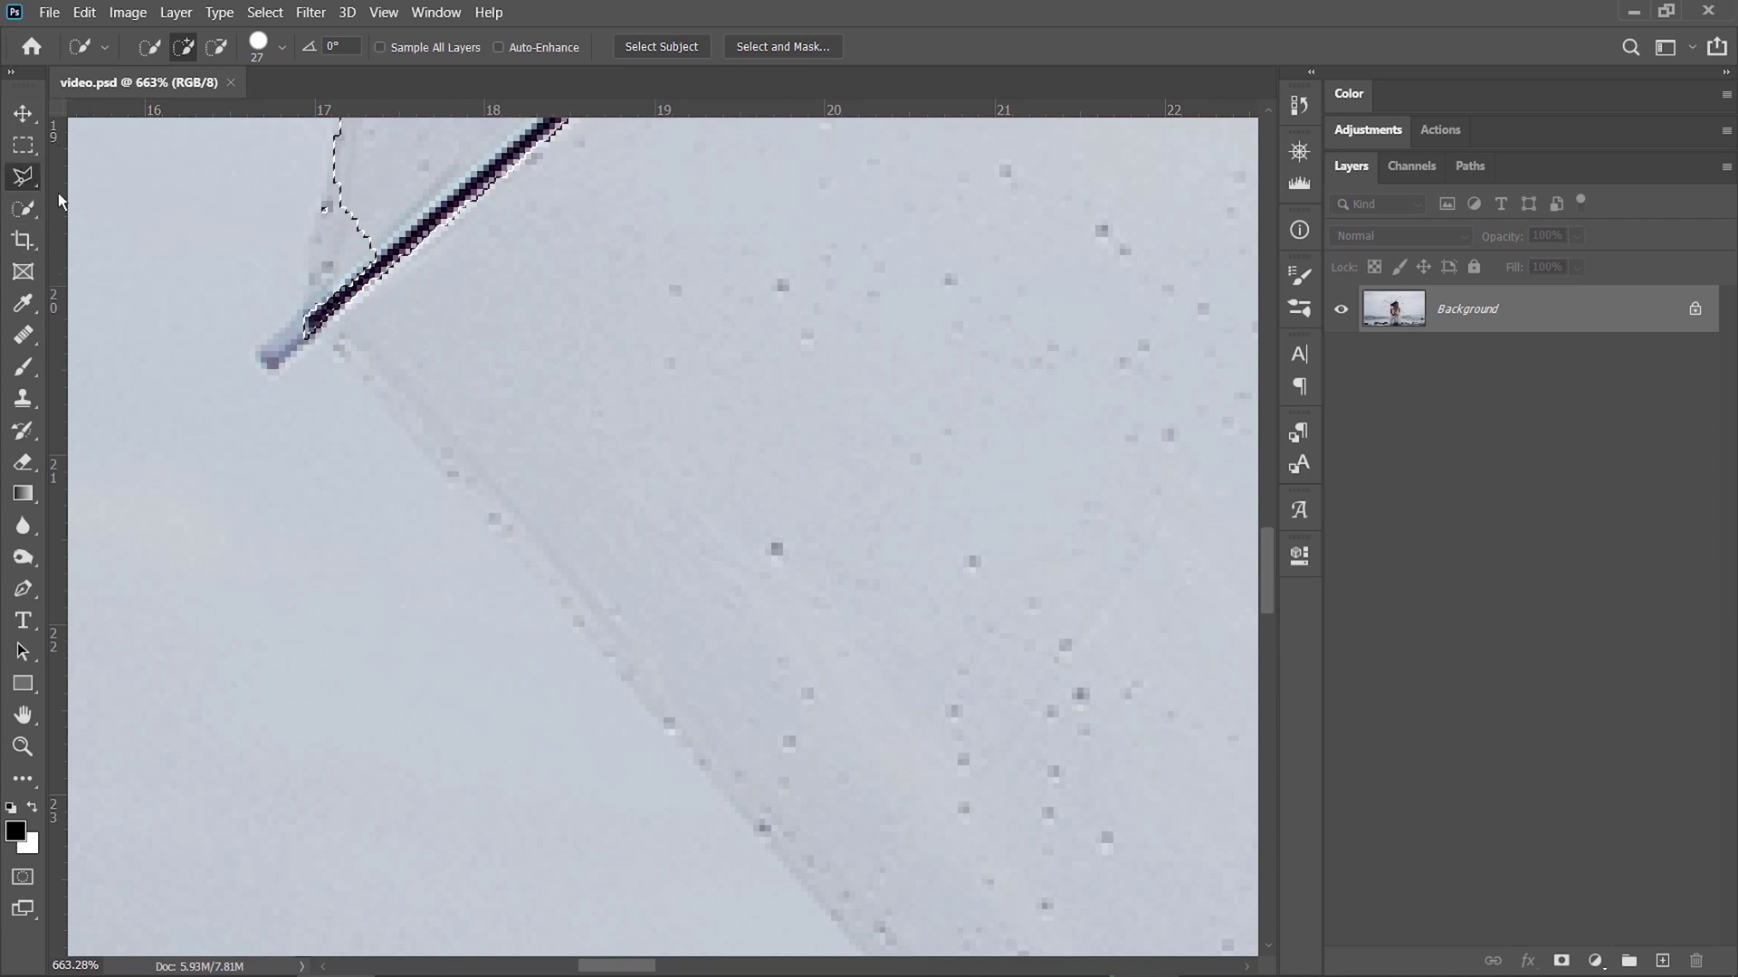
pyautogui.keyDown('shift'); pyautogui.click(340, 125); pyautogui.keyUp('shift')
pyautogui.click(306, 309)
pyautogui.click(258, 351)
pyautogui.click(272, 370)
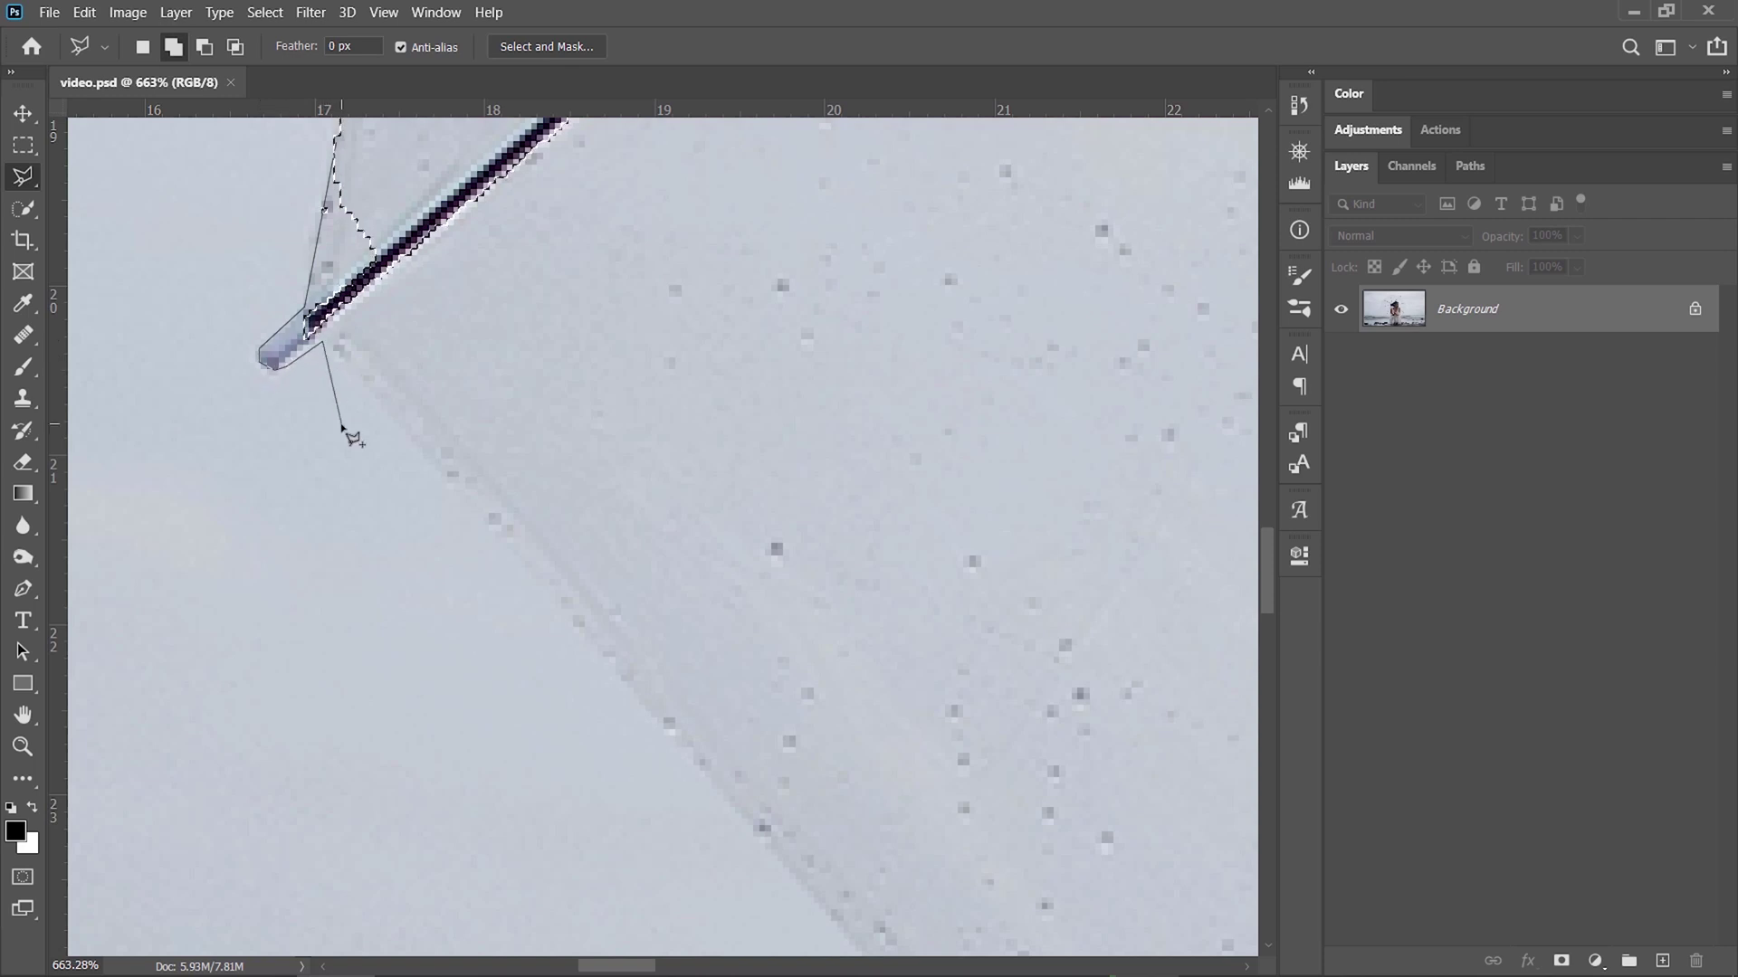
pyautogui.scroll(-2, 341, 434)
pyautogui.moveTo(516, 735); pyautogui.dragTo(328, 441)
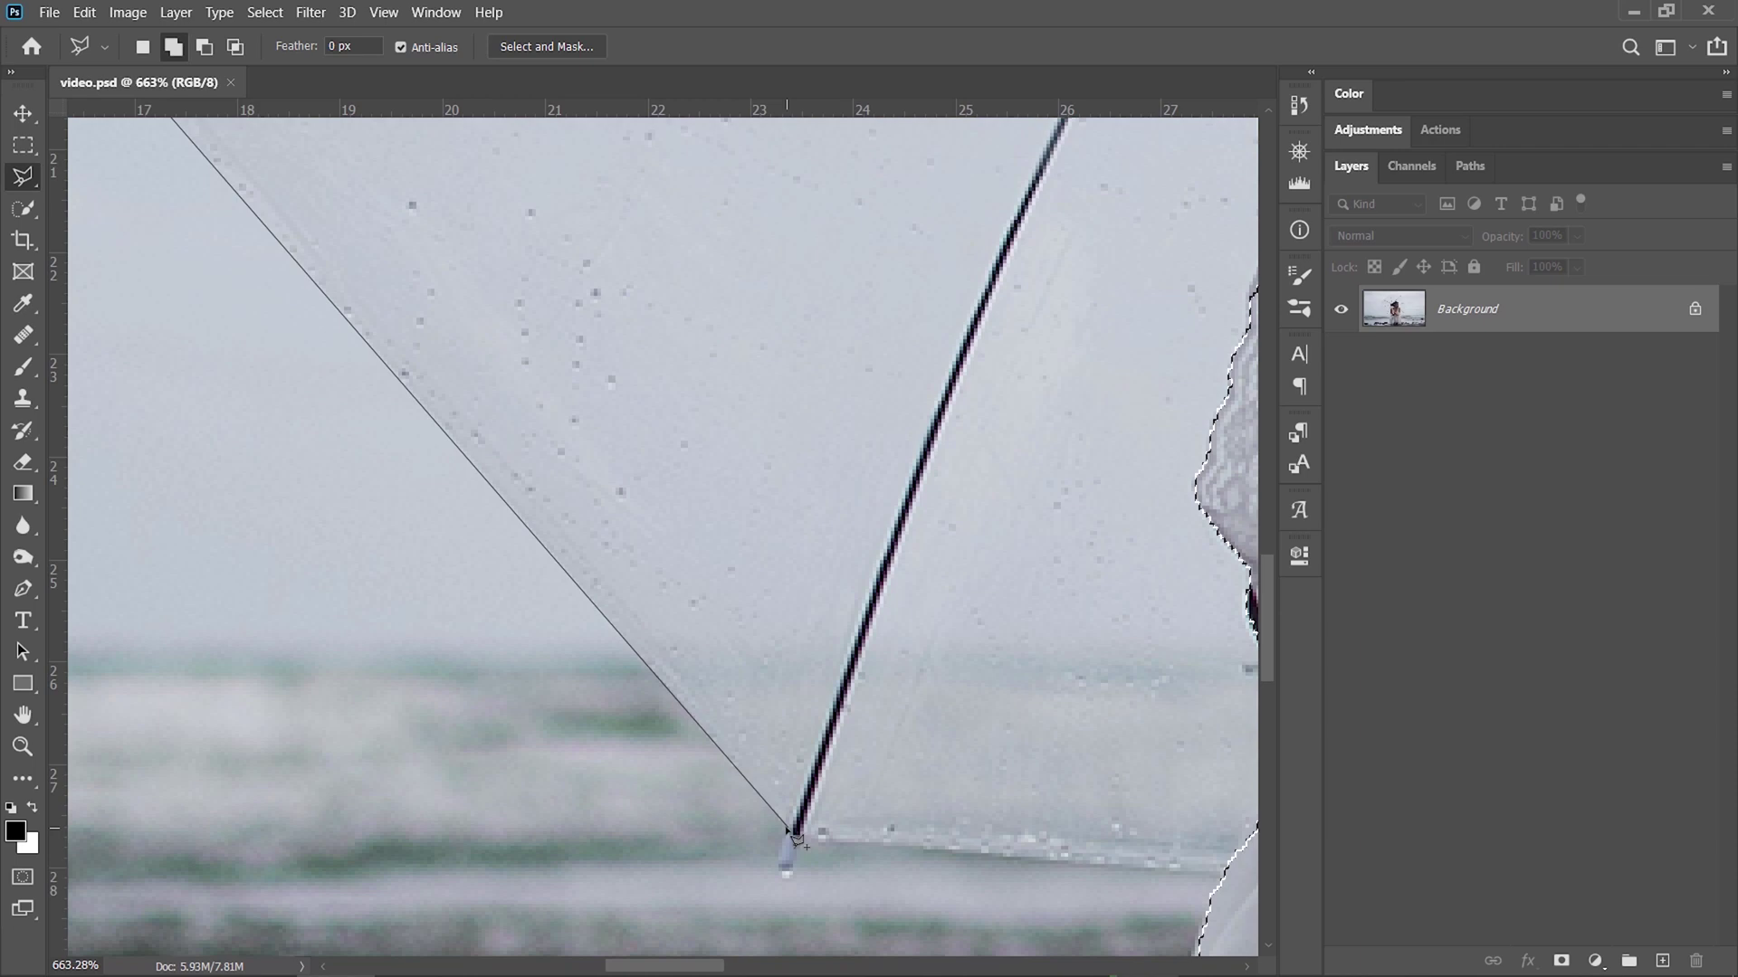
pyautogui.click(796, 836)
pyautogui.moveTo(796, 836)
pyautogui.mouseDown()
pyautogui.moveTo(634, 633)
pyautogui.moveTo(390, 443)
pyautogui.mouseUp()
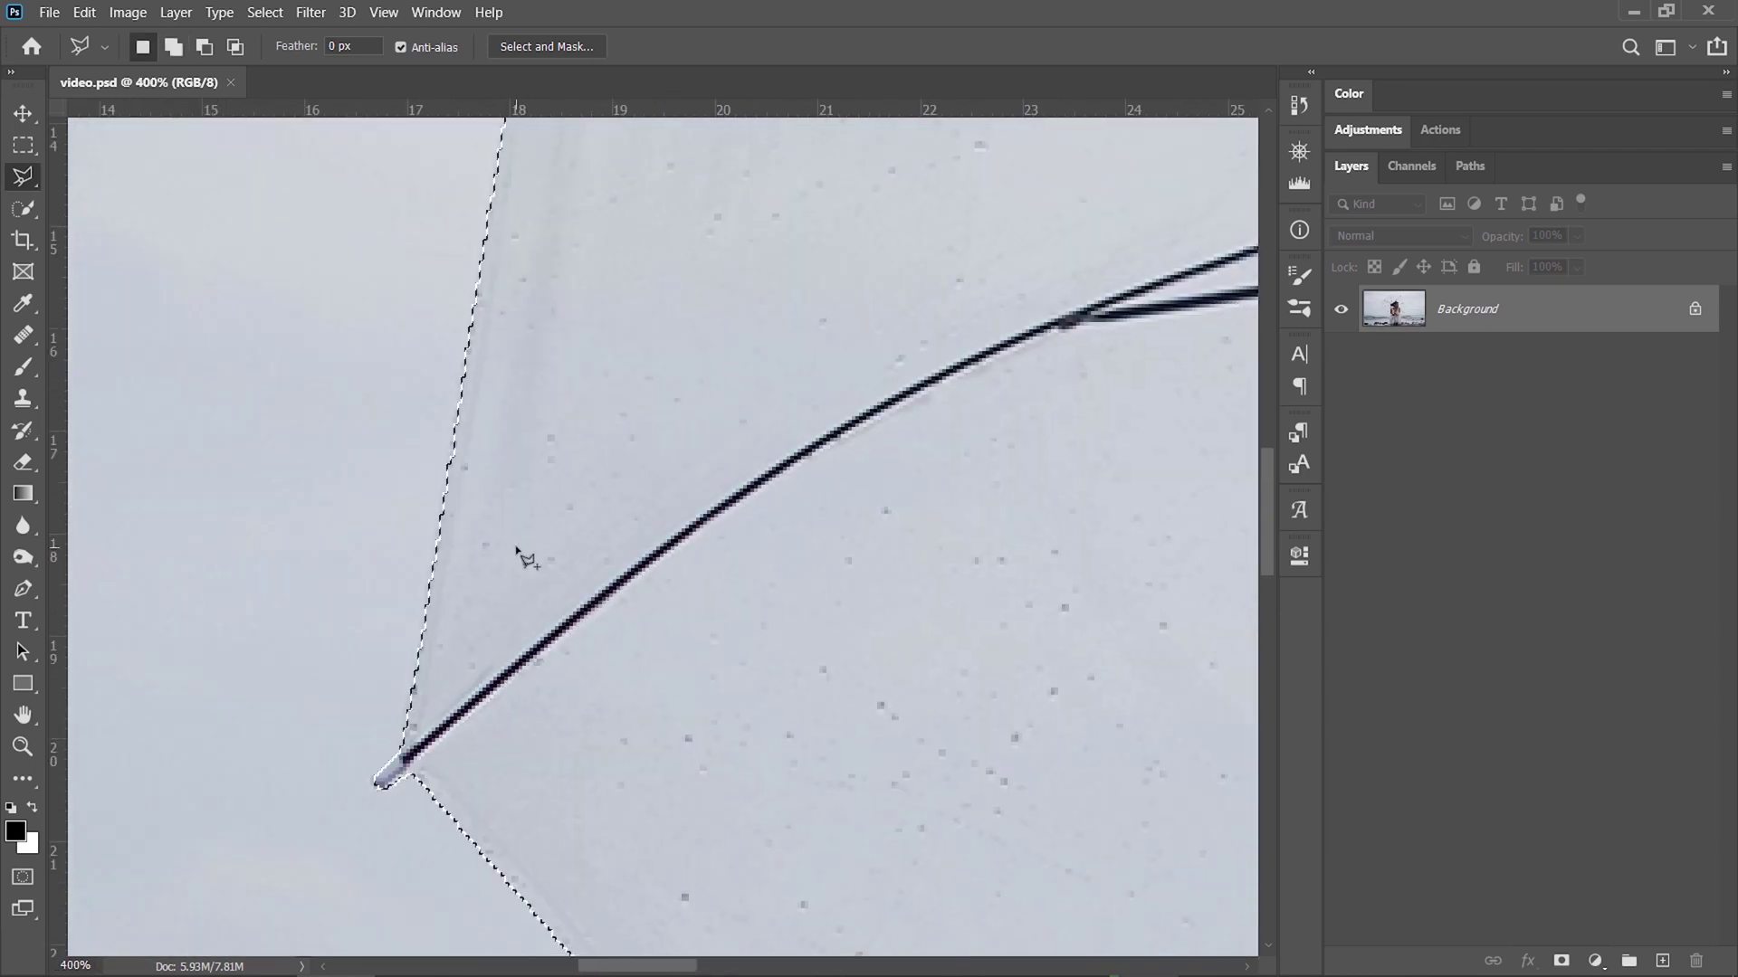
# - Outline the next umbrella rib tips near the dress edge with Polygonal Lasso points
pyautogui.hotkey('ctrl', '0')
pyautogui.press('z')
pyautogui.moveTo(849, 582); pyautogui.dragTo(538, 815)
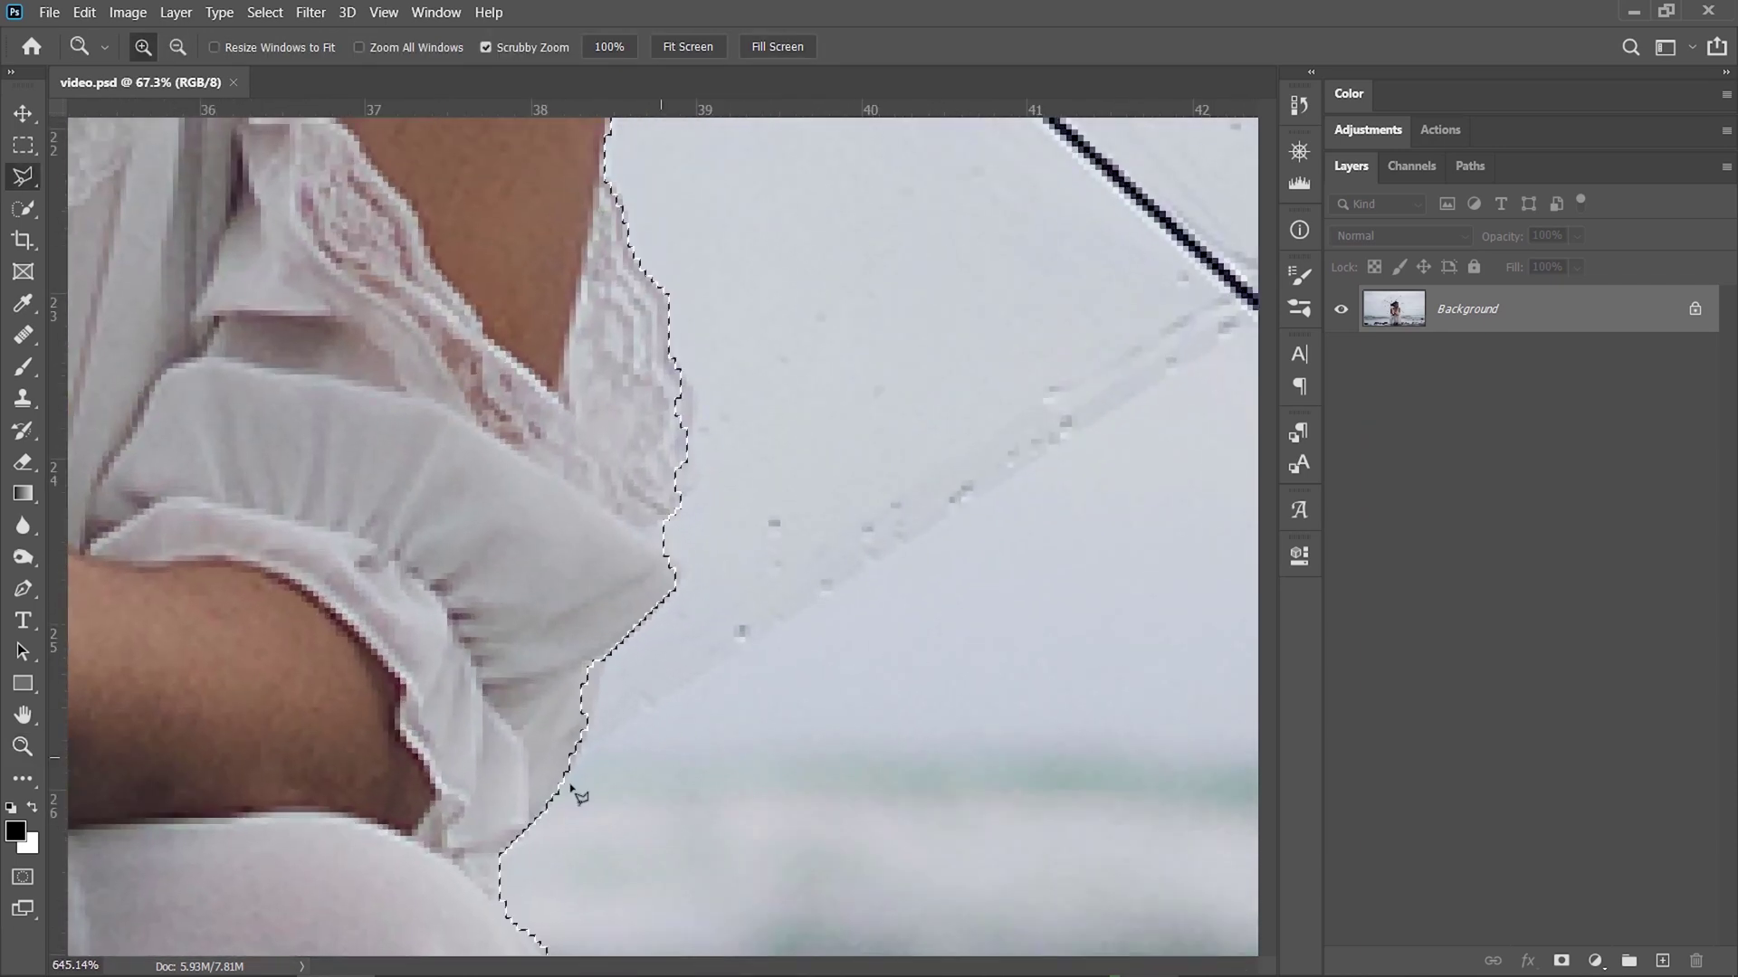
pyautogui.moveTo(582, 757); pyautogui.dragTo(172, 914)
pyautogui.click(854, 480)
pyautogui.scroll(10, 826, 803)
pyautogui.hscroll(3, 899, 621)
pyautogui.click(900, 614)
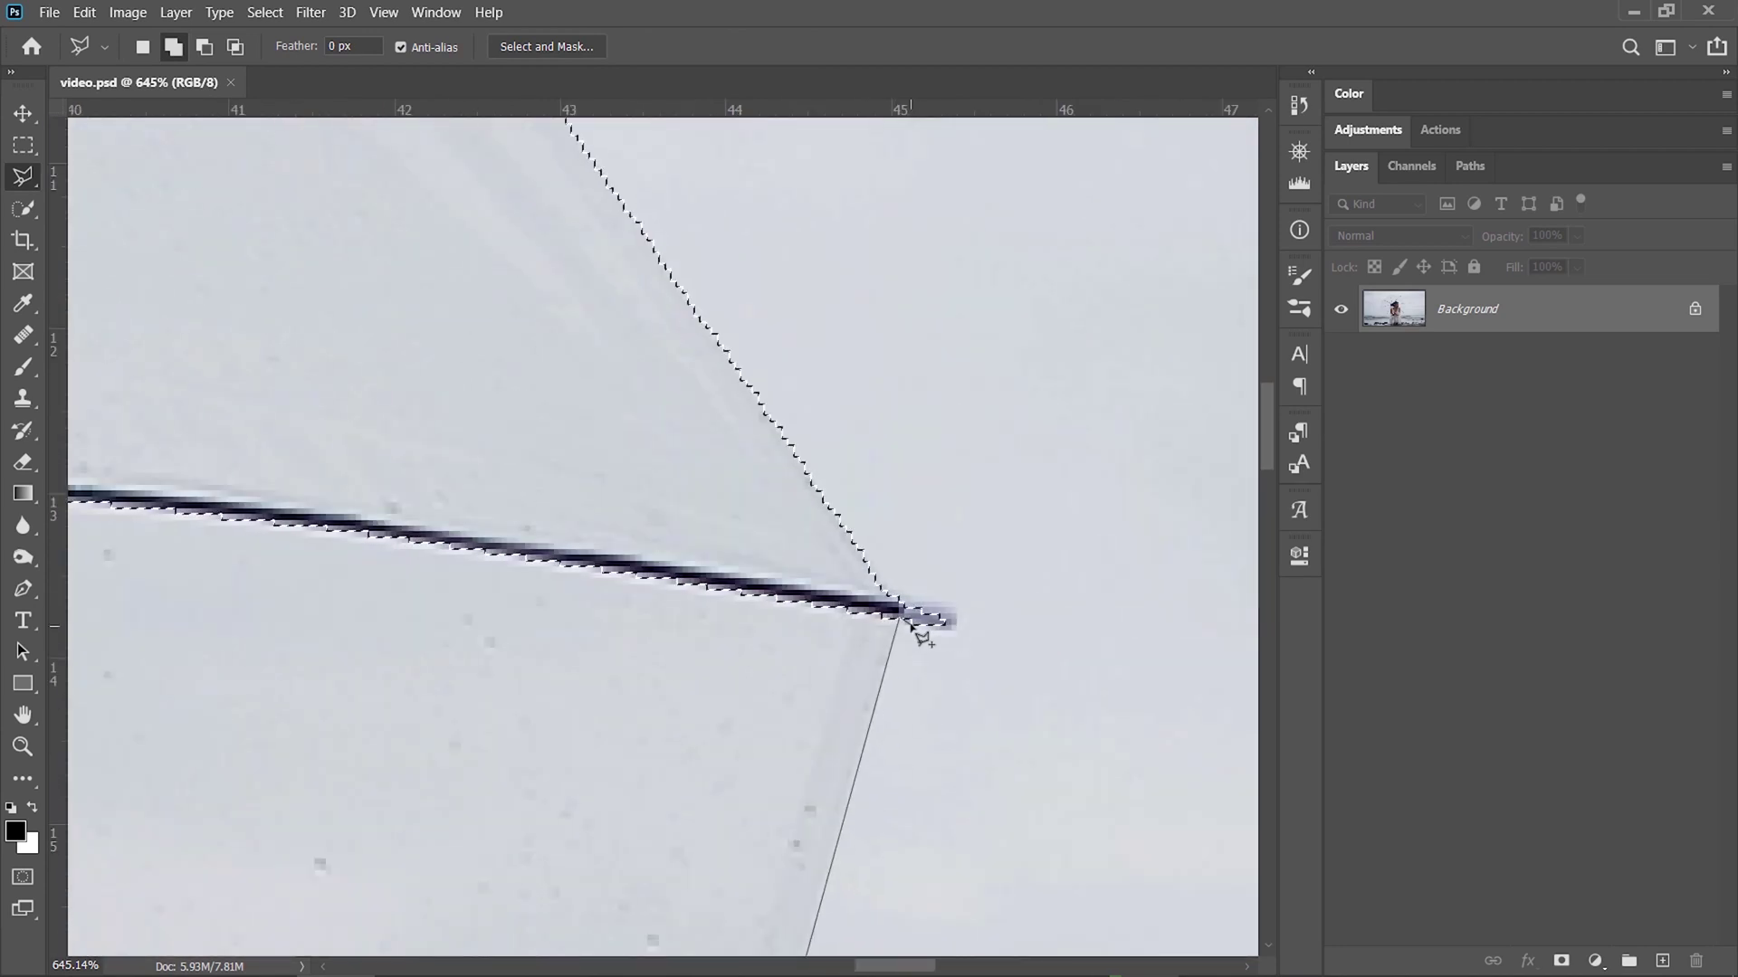
pyautogui.click(495, 435)
pyautogui.hotkey('ctrl', '-')
pyautogui.hotkey('ctrl', '-')
pyautogui.hotkey('ctrl', '-')
pyautogui.press('Return')
pyautogui.hotkey('ctrl', '0')
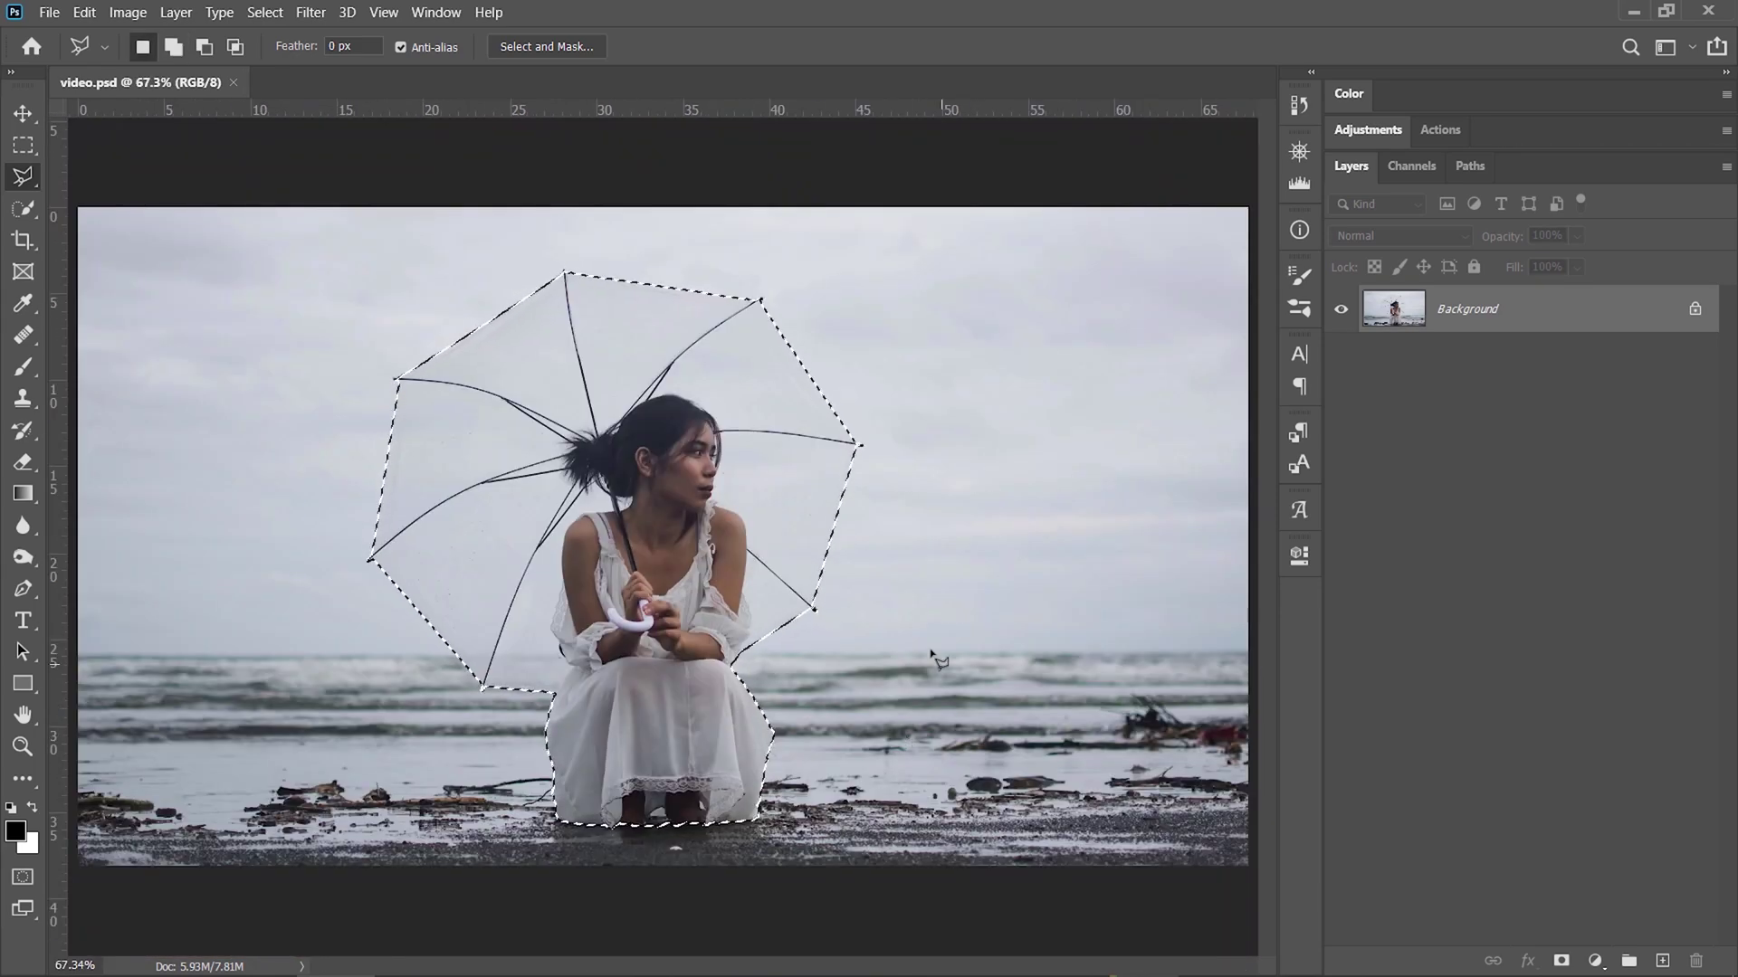
# - Outline the remaining umbrella tip and close it to add it to the selection
pyautogui.scroll(10, 760, 304)
pyautogui.keyDown('shift'); pyautogui.click(800, 724); pyautogui.keyUp('shift')
pyautogui.click(870, 665)
pyautogui.click(858, 626)
pyautogui.click(834, 624)
pyautogui.click(775, 658)
pyautogui.scroll(-5, 776, 670)
pyautogui.click(416, 550)
pyautogui.press('Return')
pyautogui.scroll(-4, 902, 753)
pyautogui.scroll(3, 751, 508)
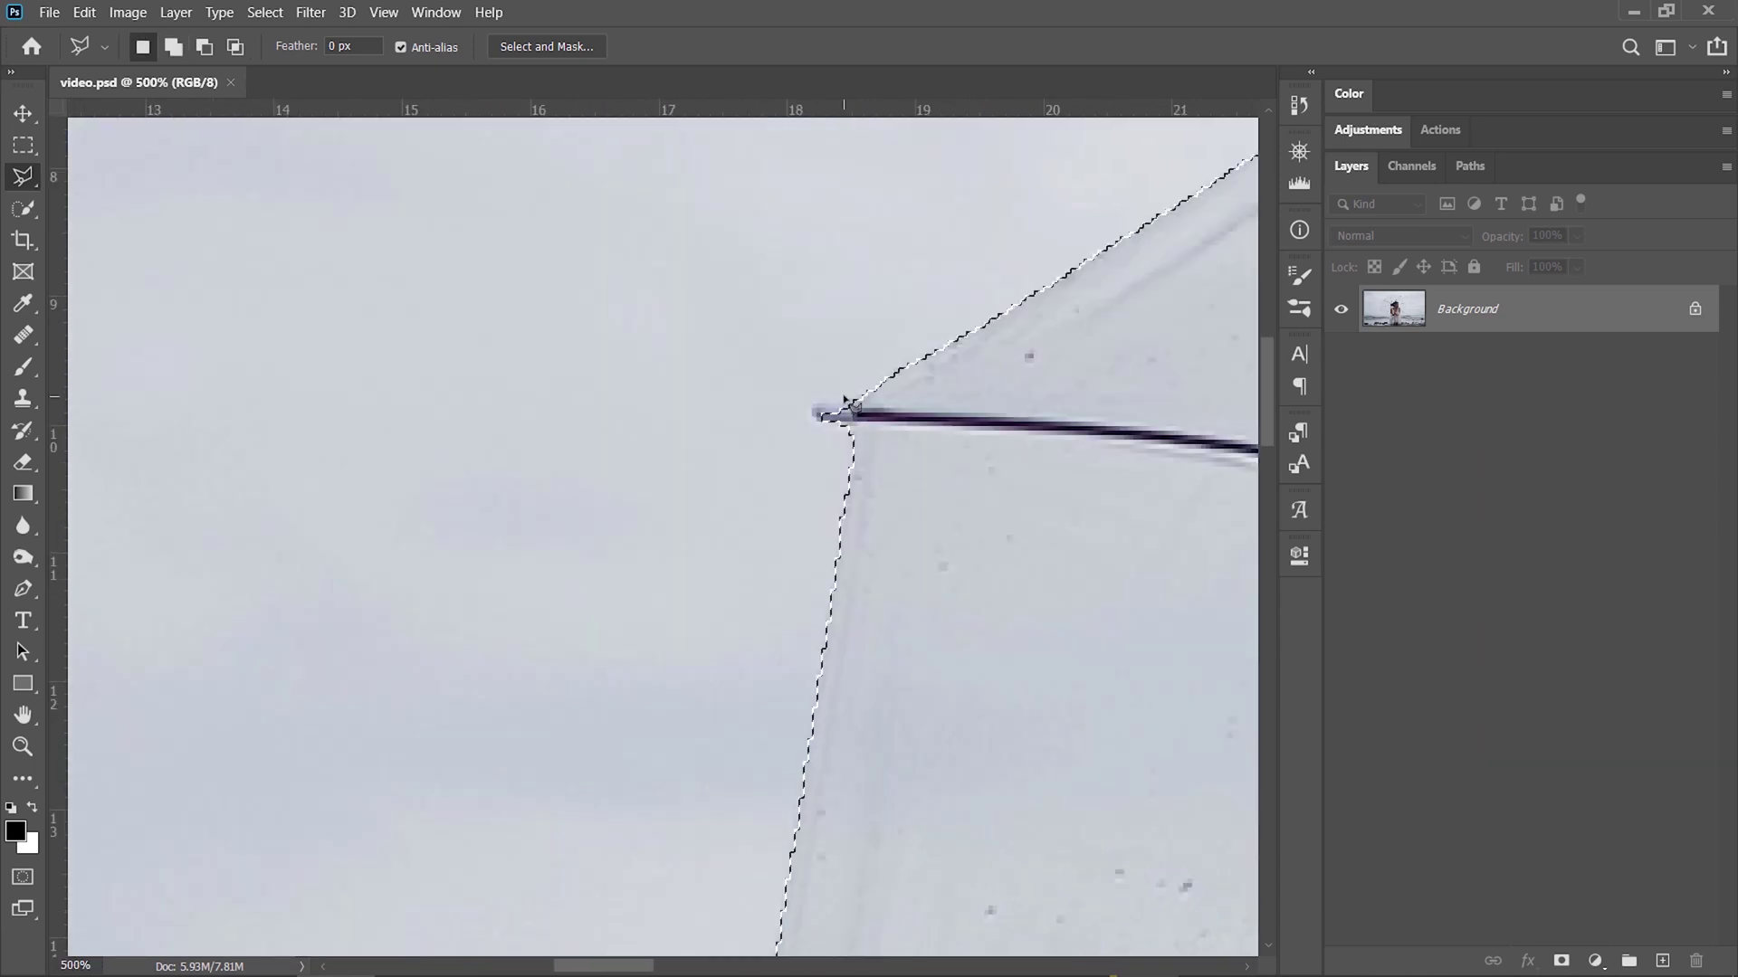
pyautogui.scroll(-10, 769, 443)
pyautogui.hotkey('ctrl', '0')
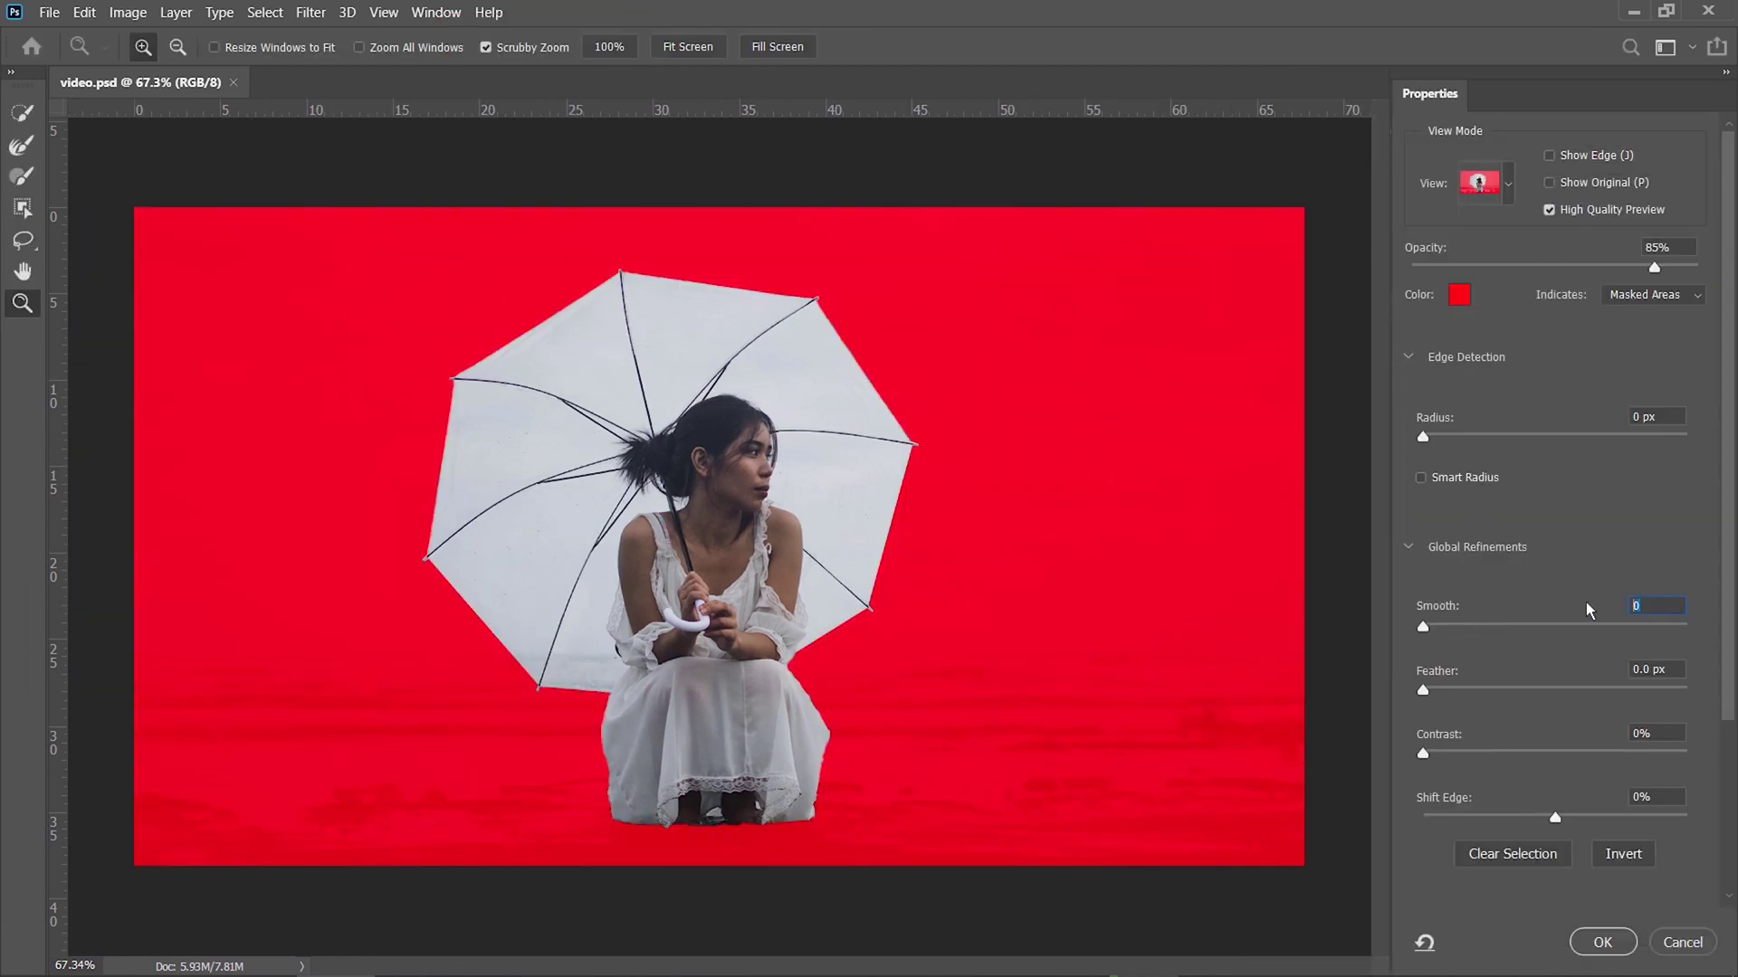
# - Refine the selection with Smooth 10 and Contrast 30%, outputting a new layer with layer mask
pyautogui.write('10')
pyautogui.click(1652, 733)
pyautogui.write('3')
pyautogui.scroll(-5, 1733, 678)
pyautogui.click(1555, 843)
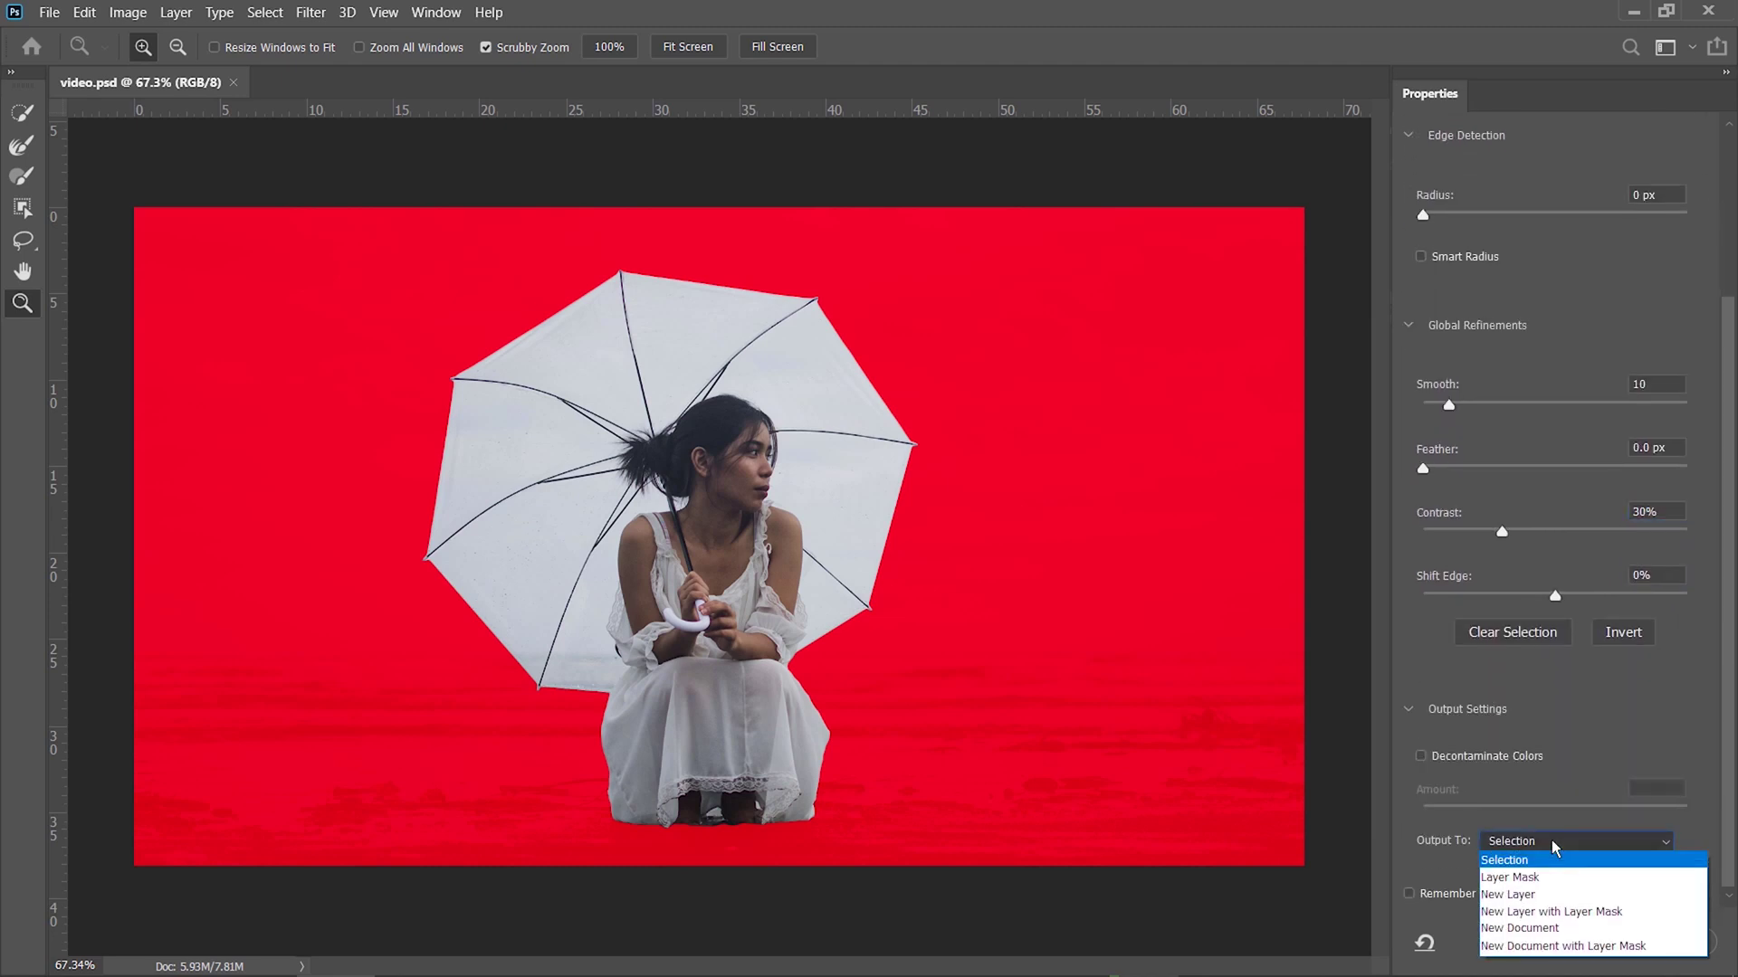
pyautogui.click(1557, 912)
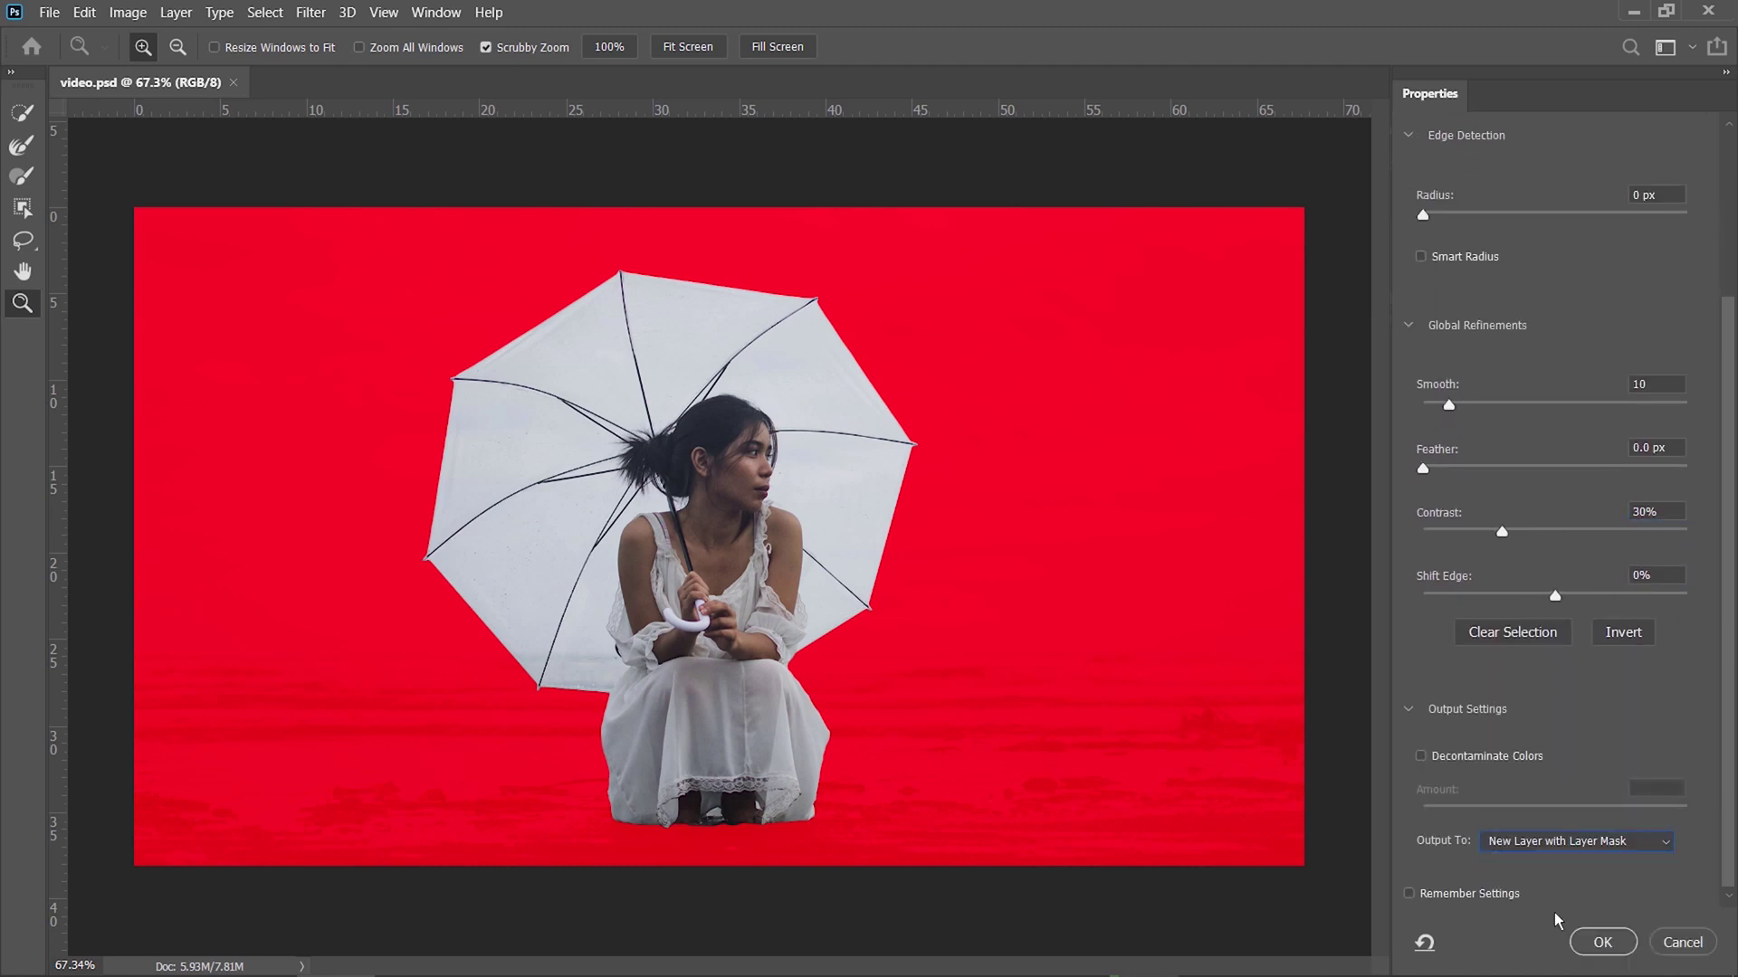
pyautogui.click(1604, 943)
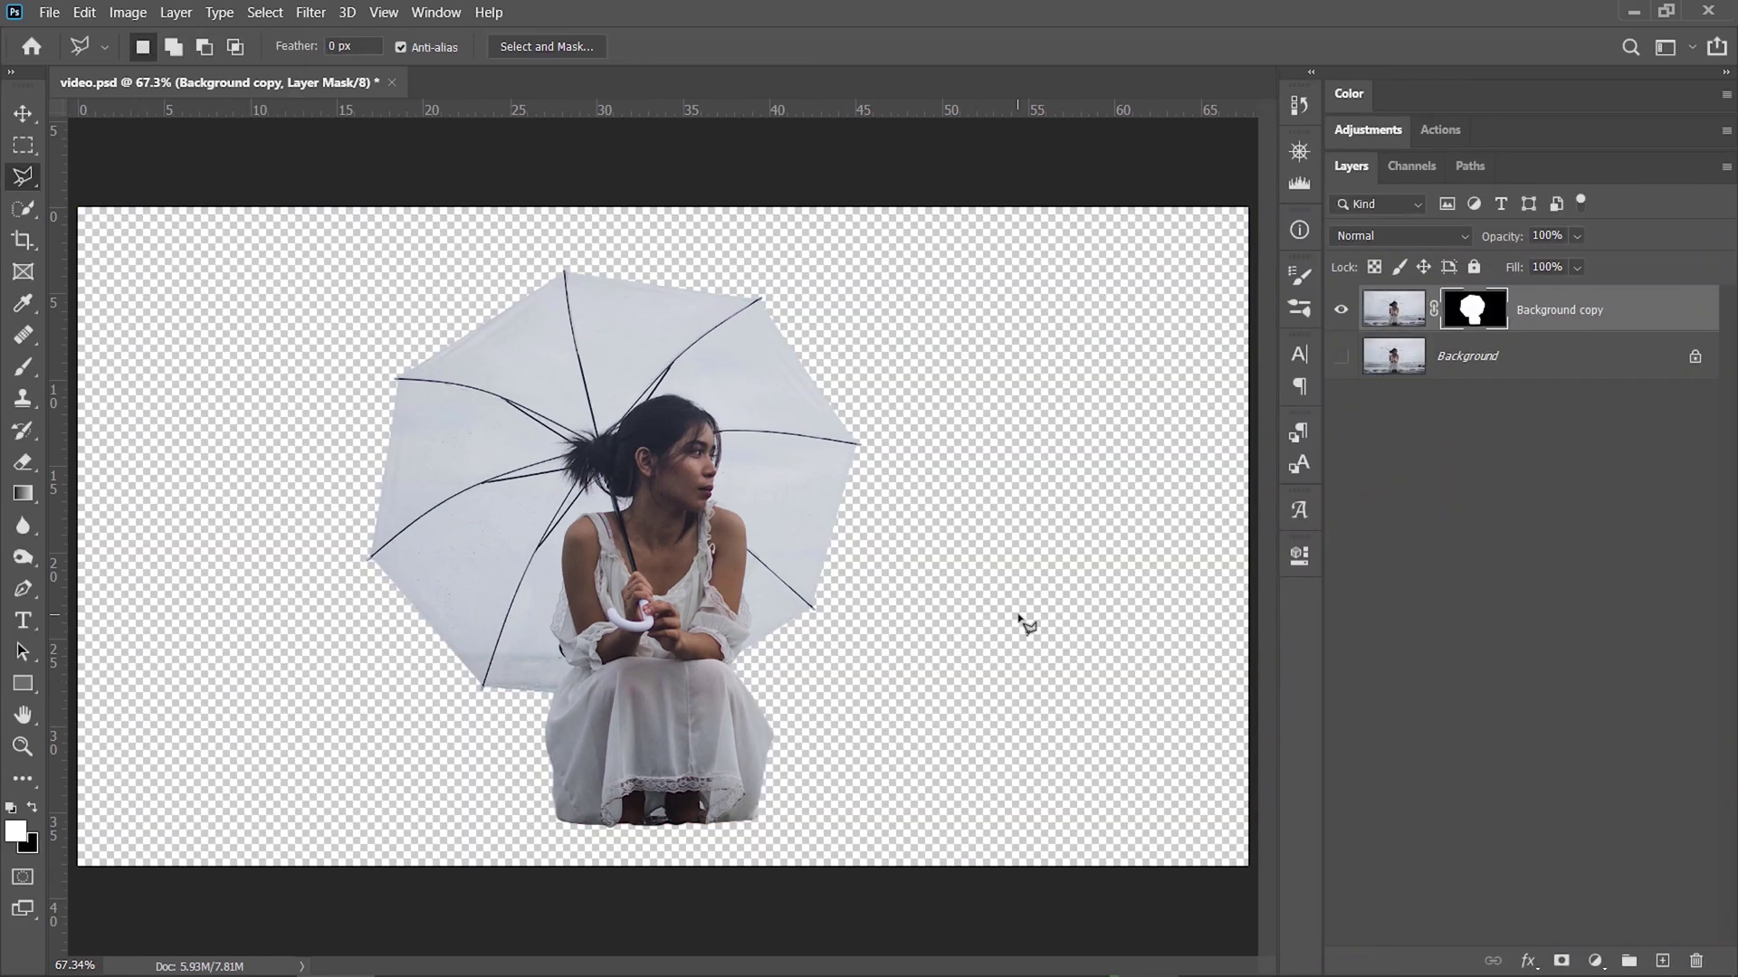
# - Toggle the beach and cutout layers' visibility to check the cutout, ending with both shown
pyautogui.click(1343, 360)
pyautogui.click(1343, 360)
pyautogui.click(1343, 360)
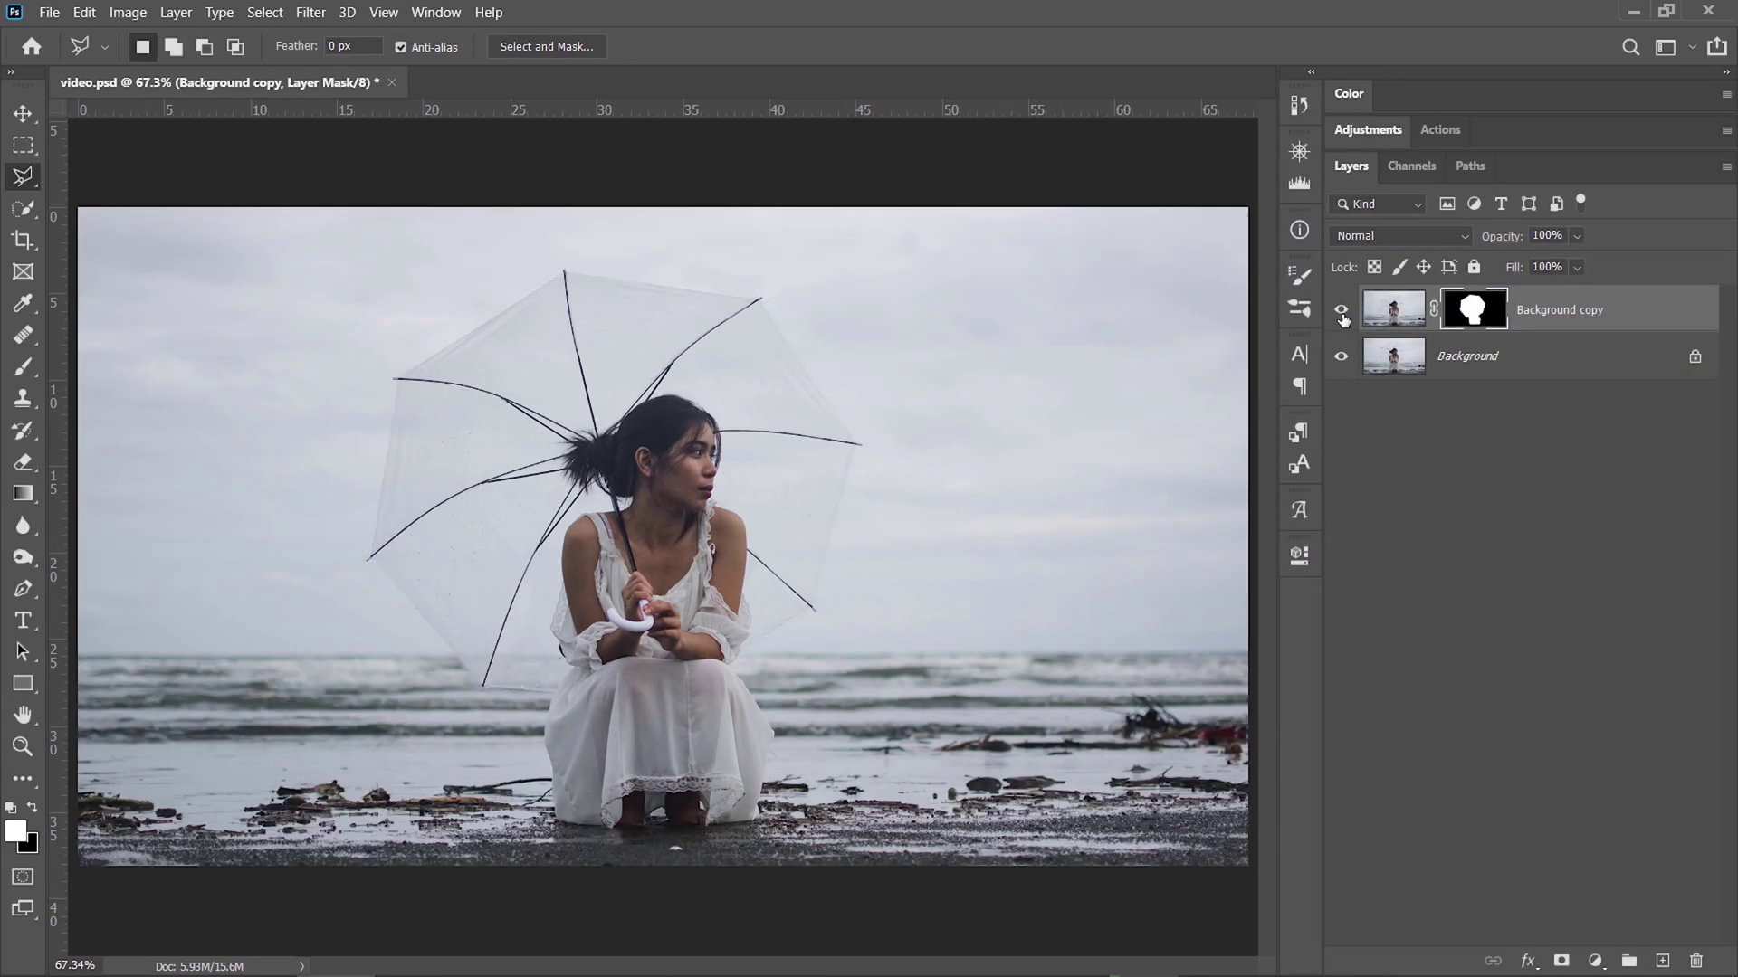
pyautogui.click(1343, 360)
pyautogui.click(1343, 360)
pyautogui.click(1343, 311)
pyautogui.click(1343, 312)
pyautogui.click(1343, 355)
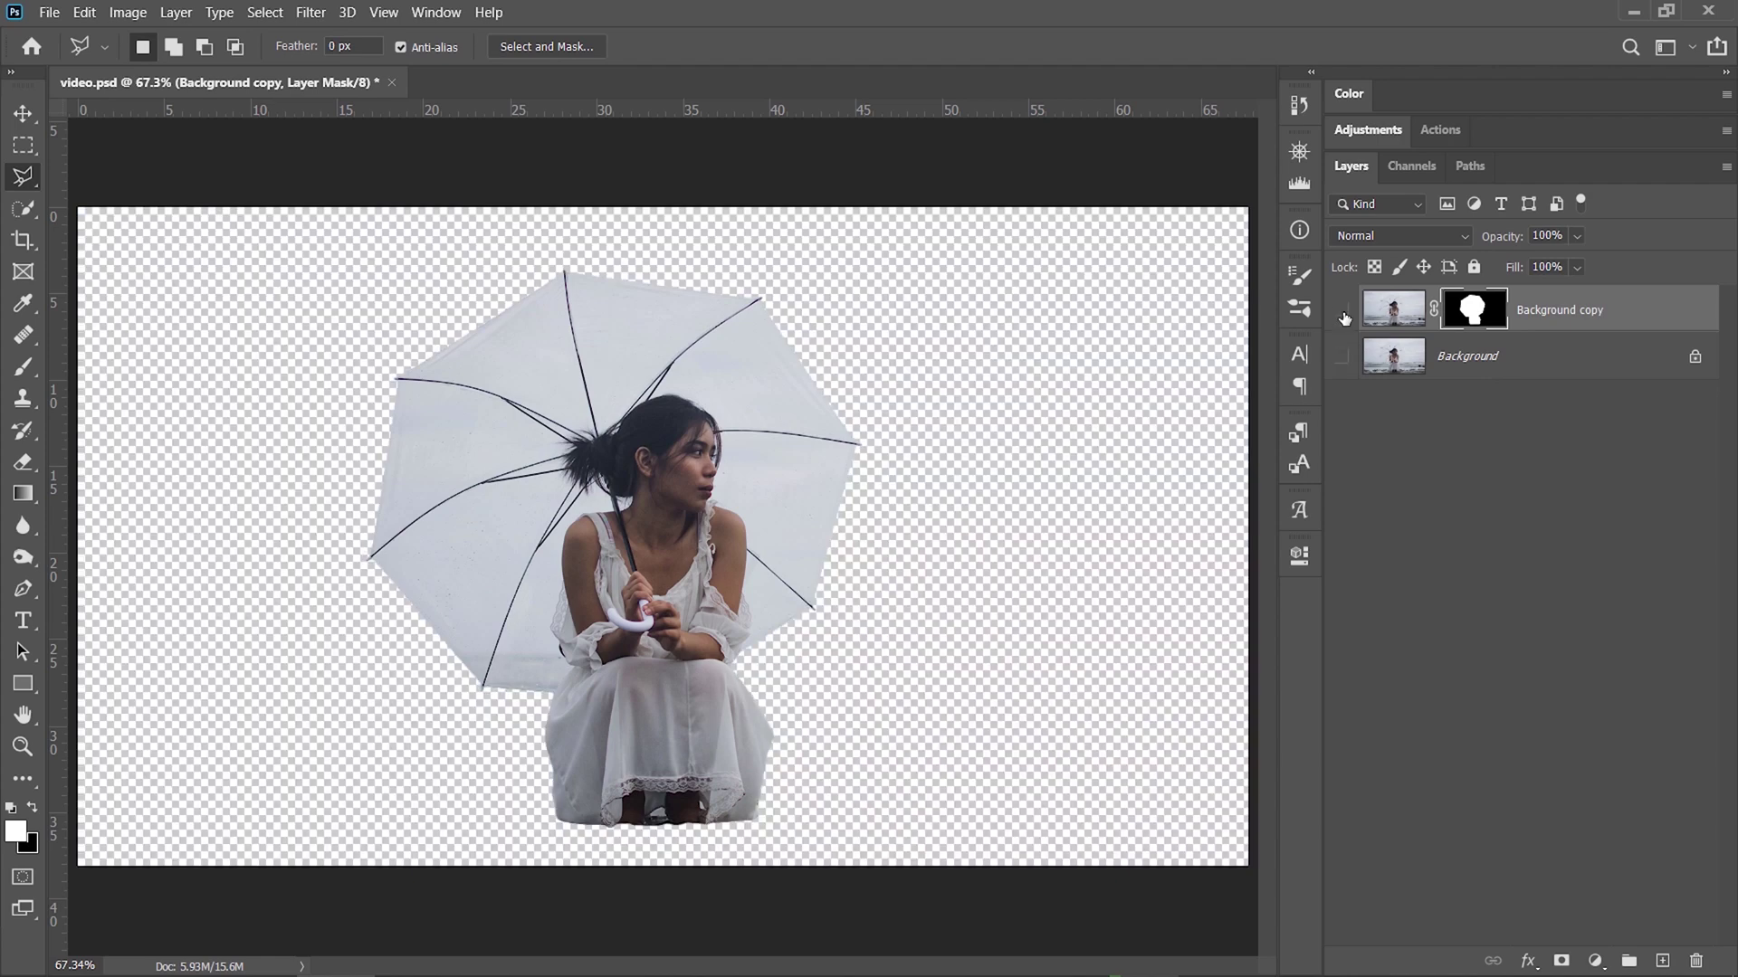
pyautogui.click(1343, 311)
pyautogui.click(1343, 311)
pyautogui.click(1342, 360)
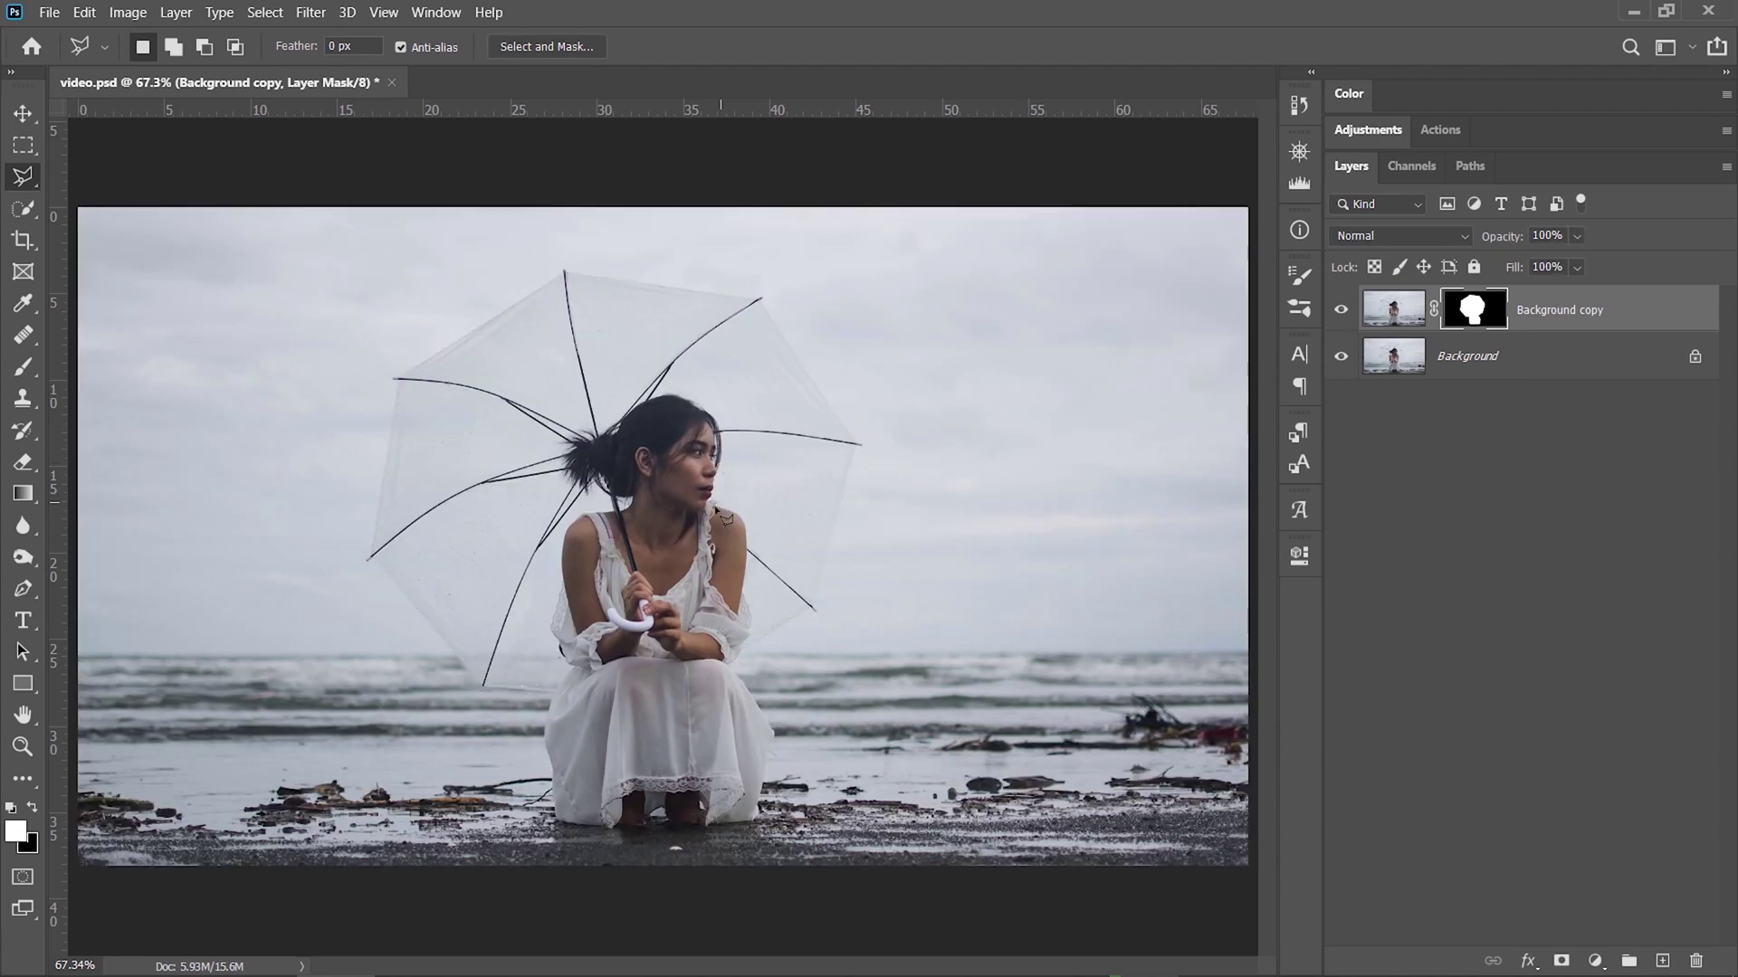
# - Rename the original layer to 'background' and the cutout layer to 'woman'
pyautogui.doubleClick(1448, 371)
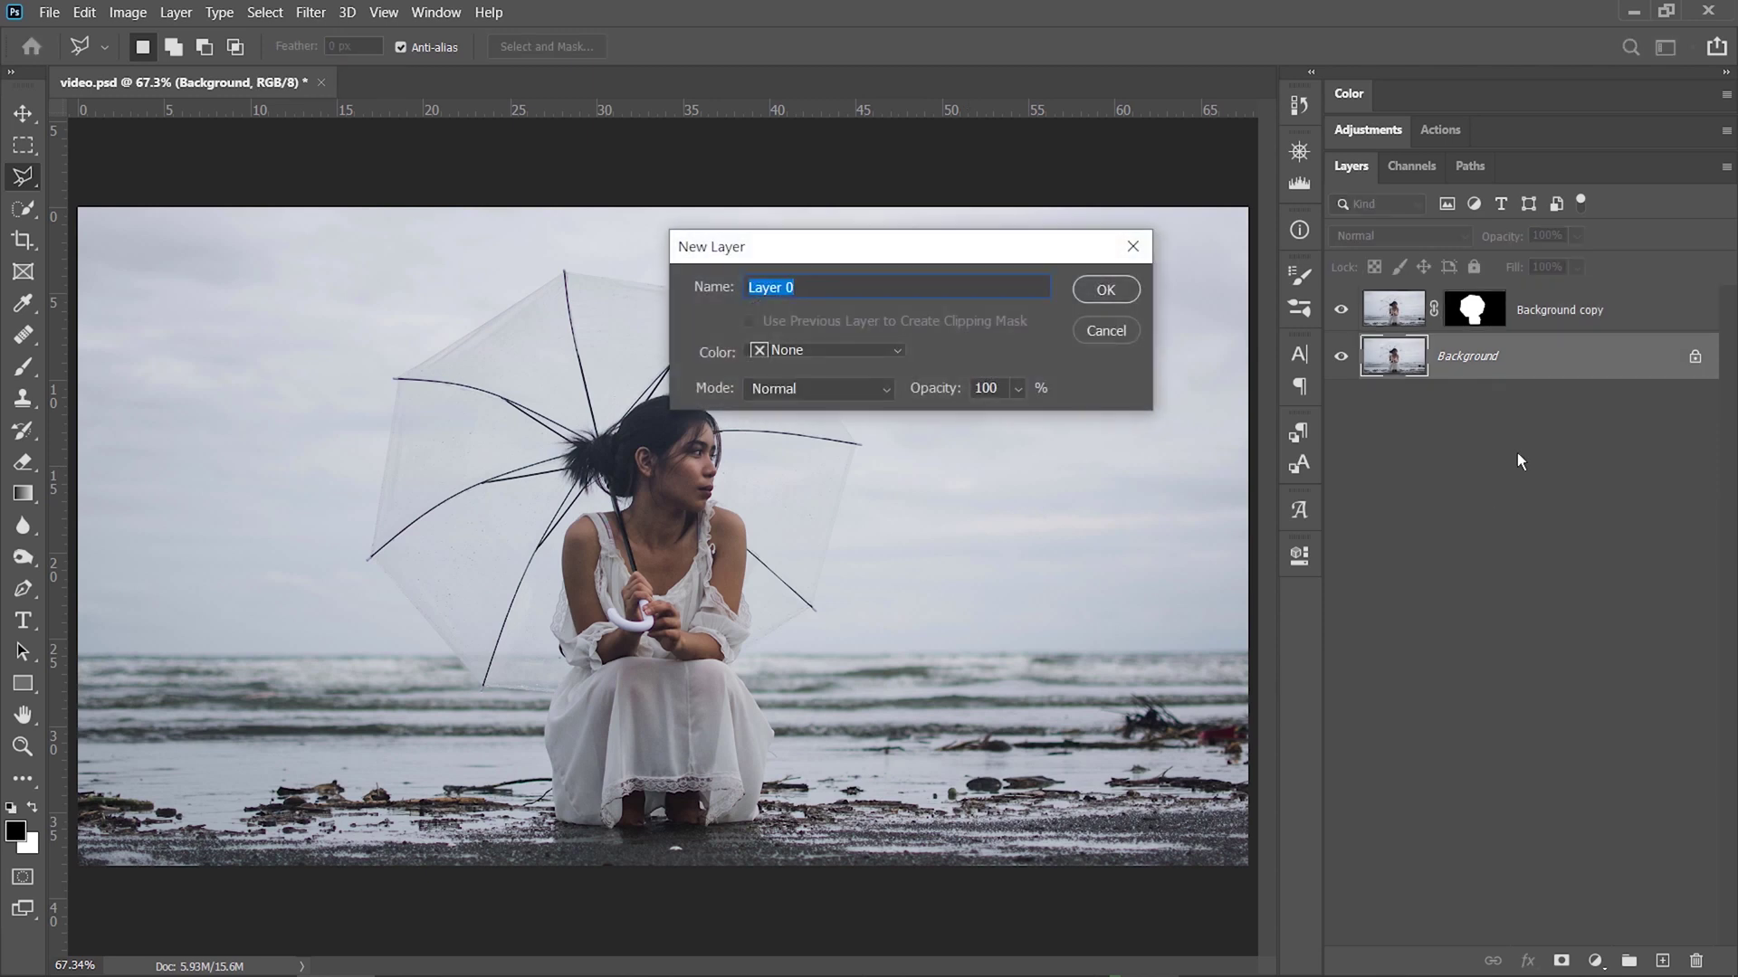
pyautogui.write('background')
pyautogui.press('Return')
pyautogui.doubleClick(1540, 312)
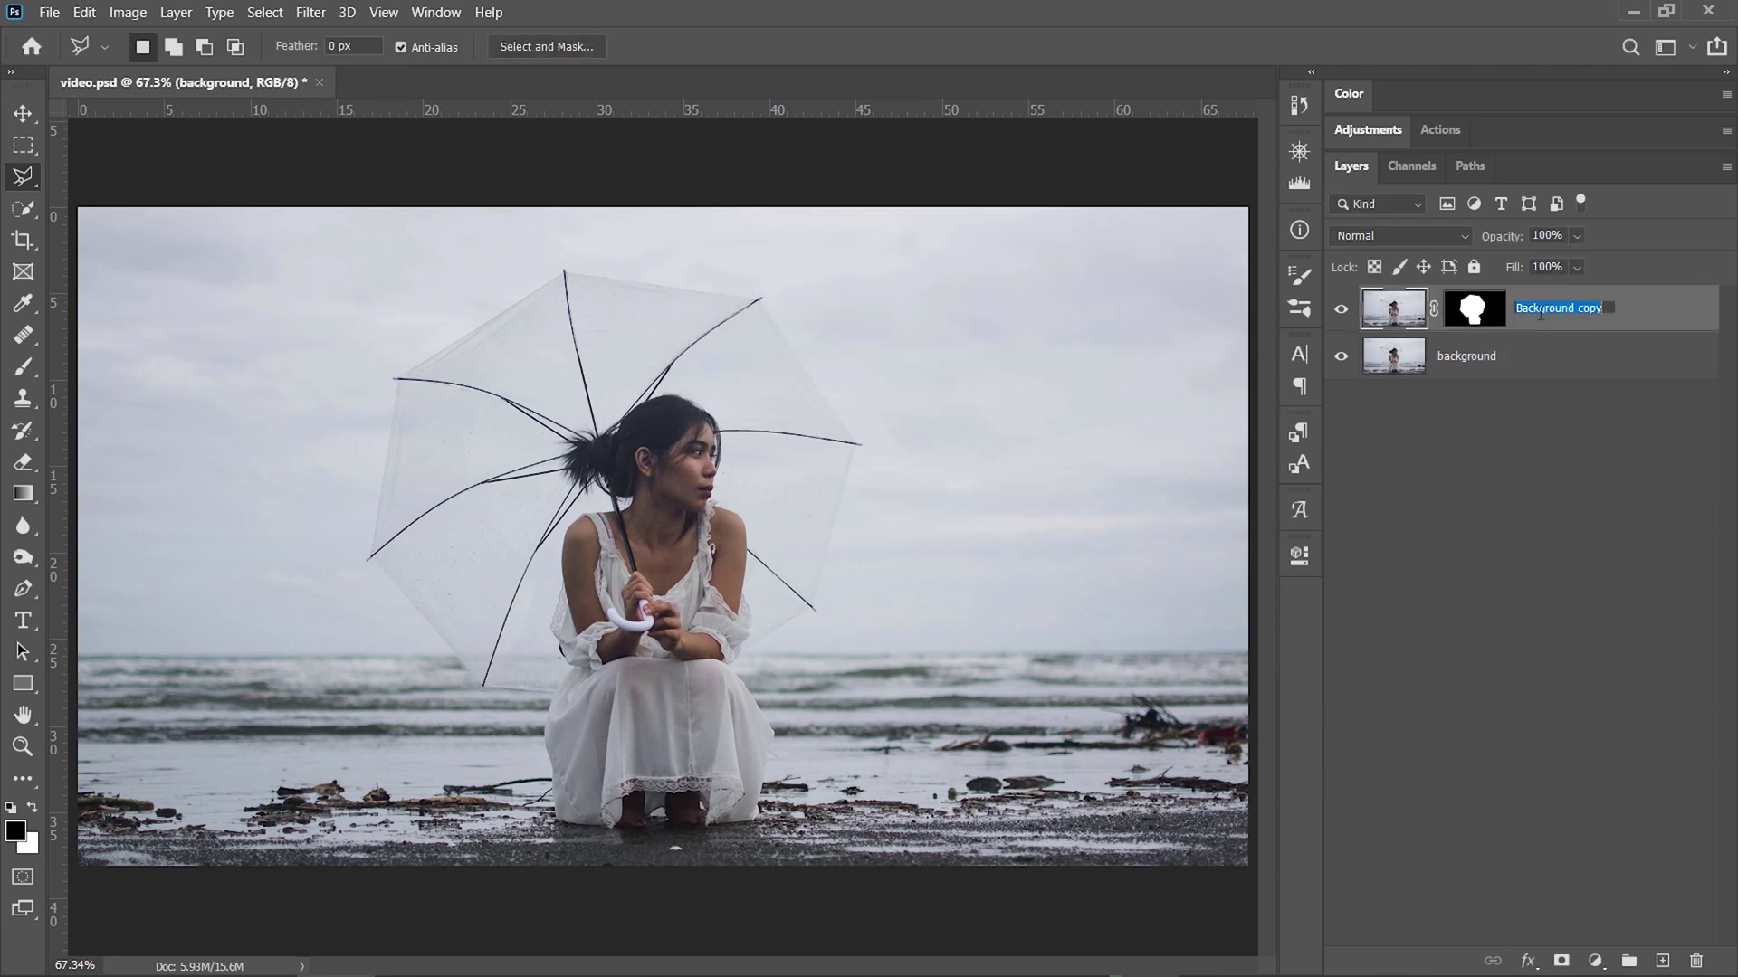
pyautogui.write('woman')
pyautogui.press('Return')
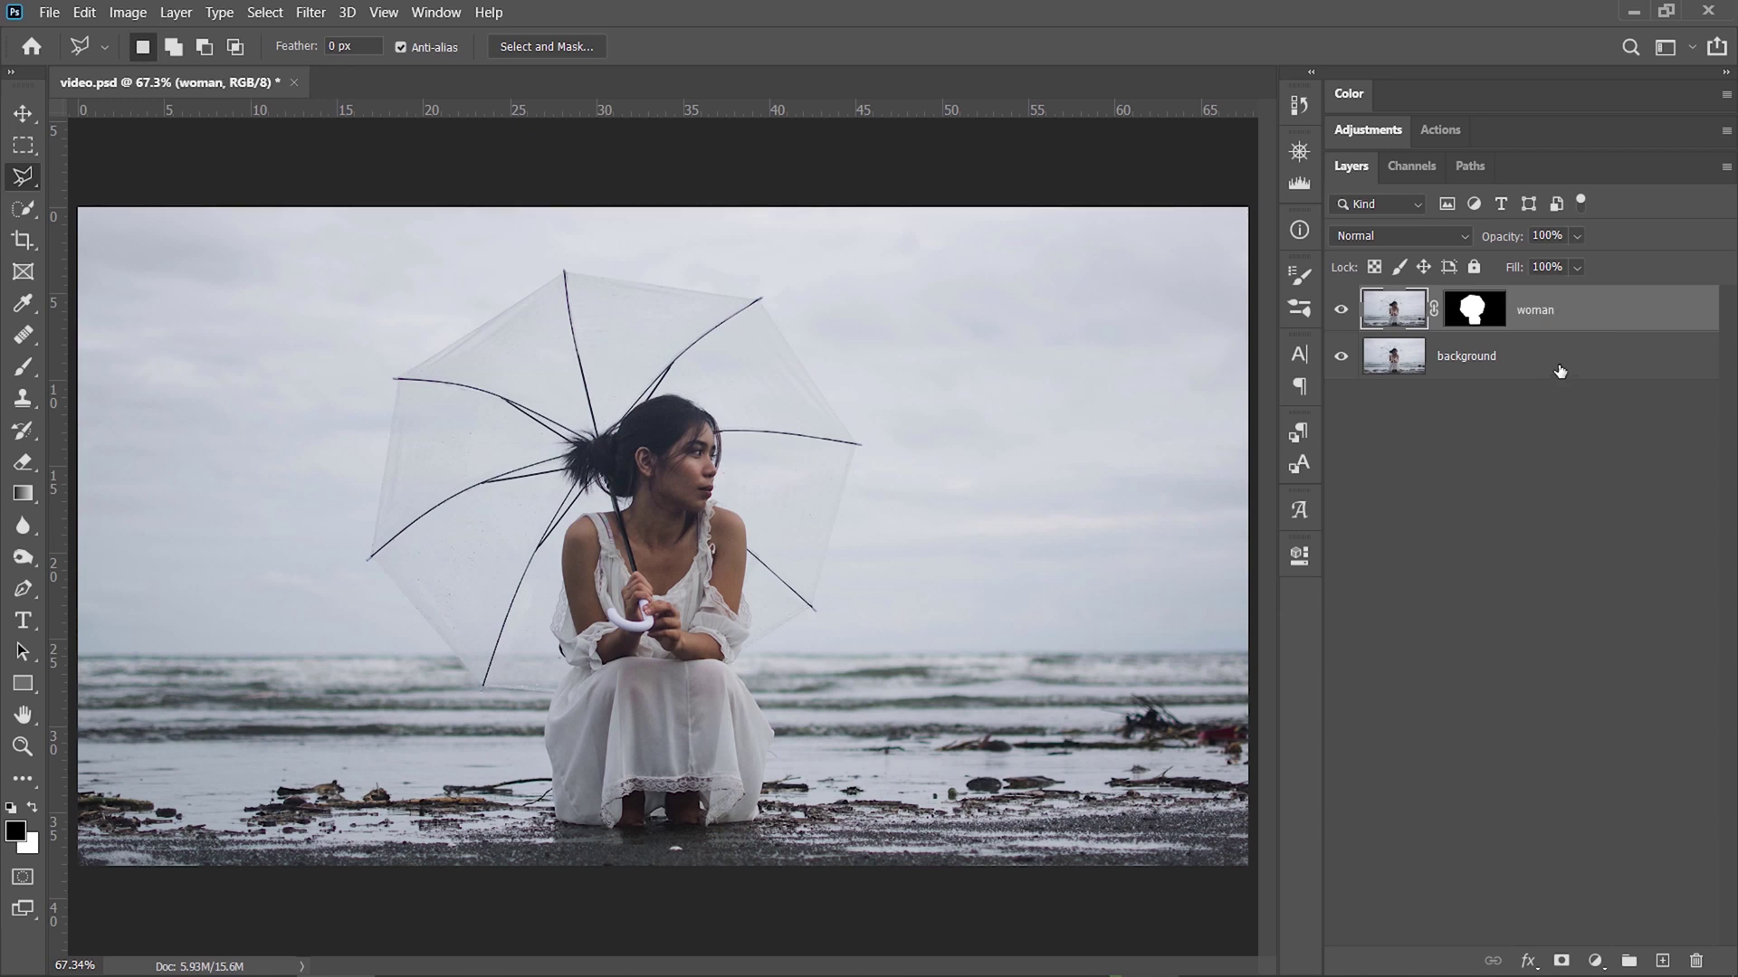
# - Add a black Solid Color fill at the bottom of the stack and a white mask on background
pyautogui.click(1592, 956)
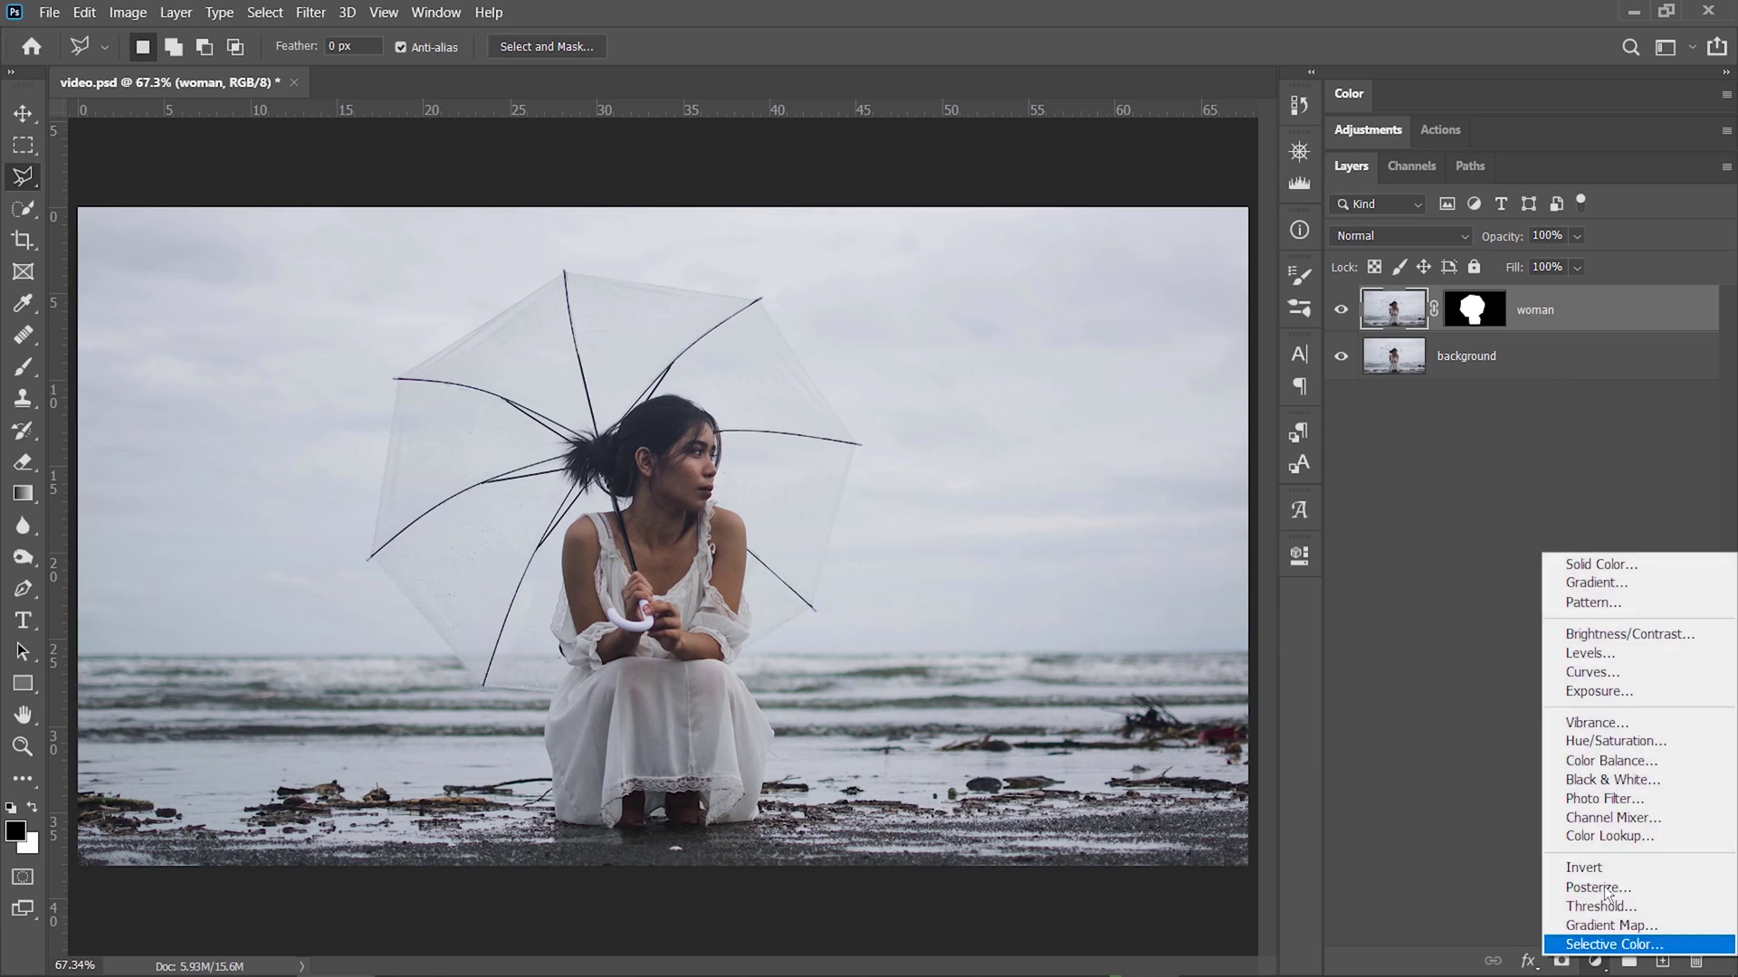
pyautogui.click(1590, 561)
pyautogui.moveTo(1272, 435); pyautogui.dragTo(1095, 706)
pyautogui.click(1650, 366)
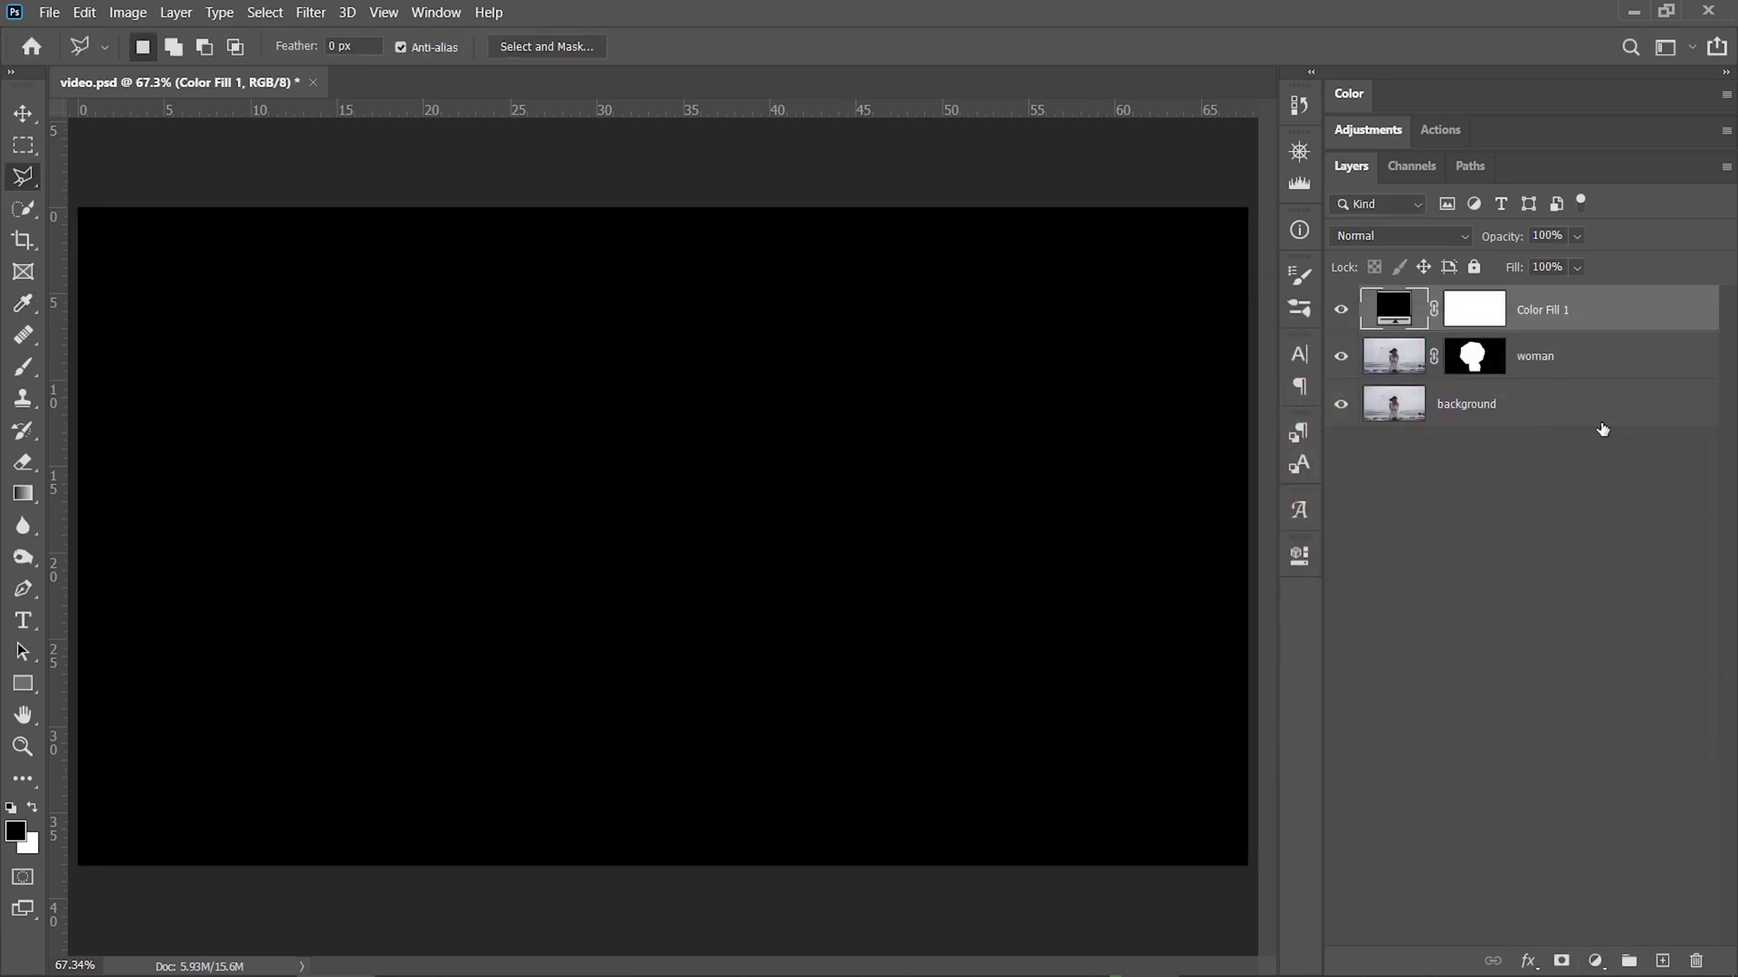
pyautogui.moveTo(1612, 306); pyautogui.dragTo(1526, 429)
pyautogui.click(1531, 360)
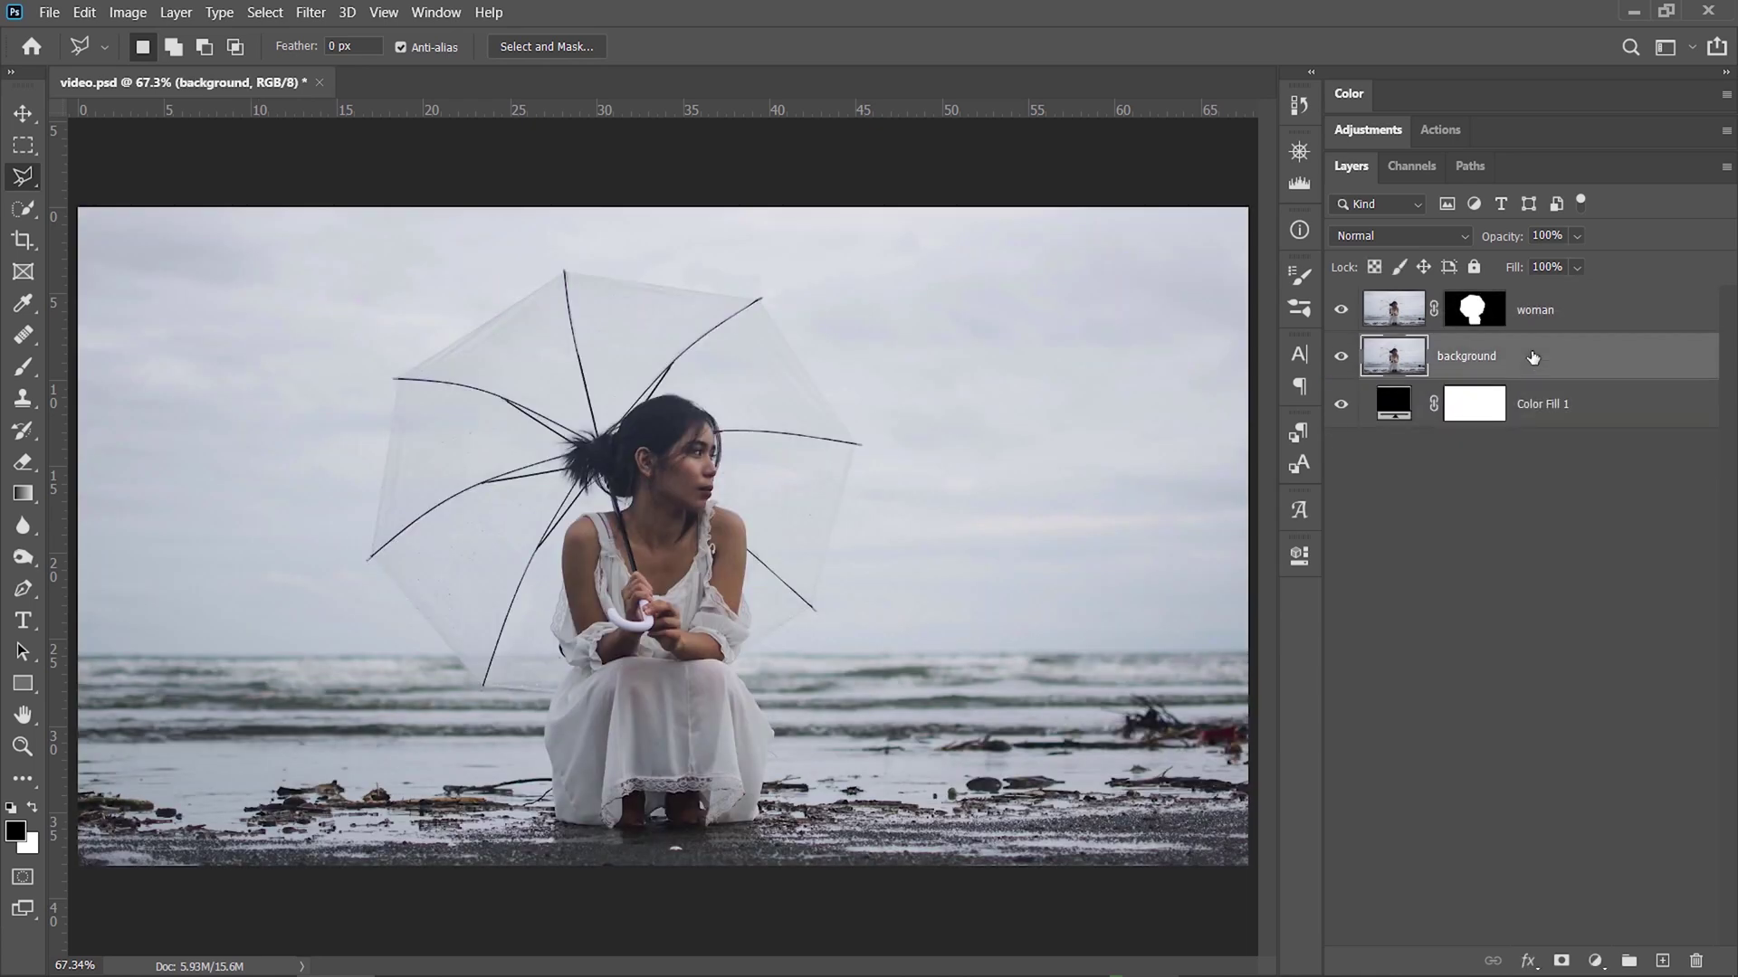
pyautogui.click(1562, 962)
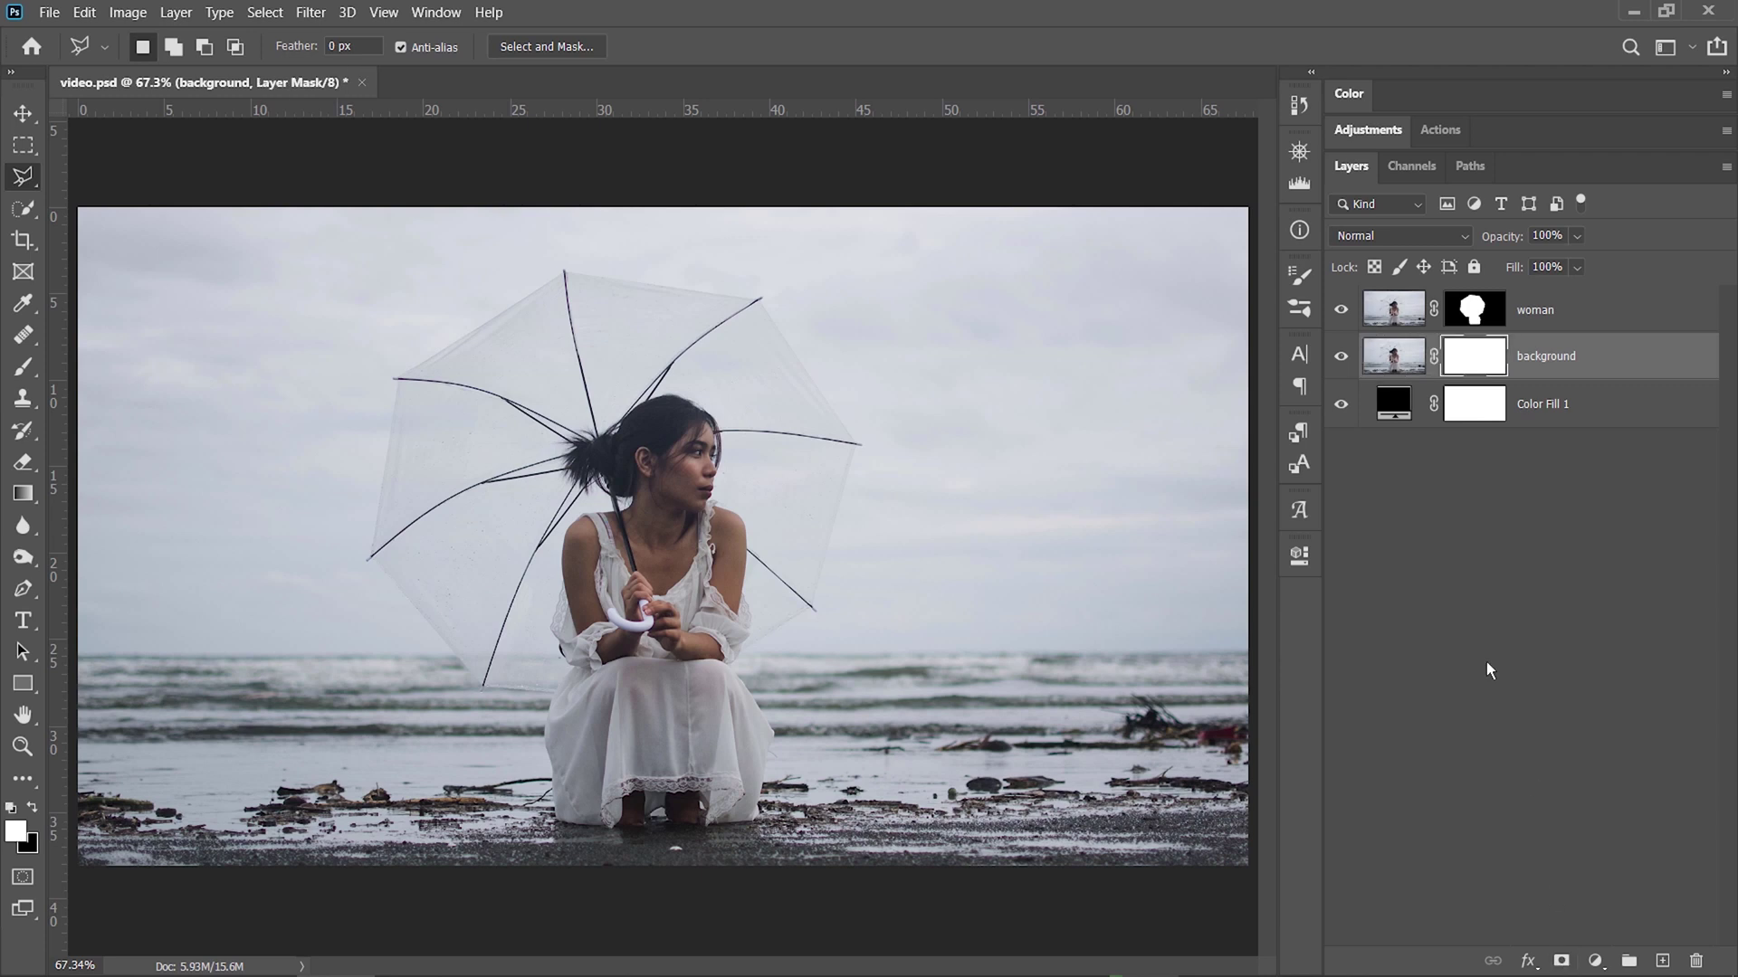
# - Draw a default black-white gradient on the background mask to black out sky and sea
pyautogui.press('g')
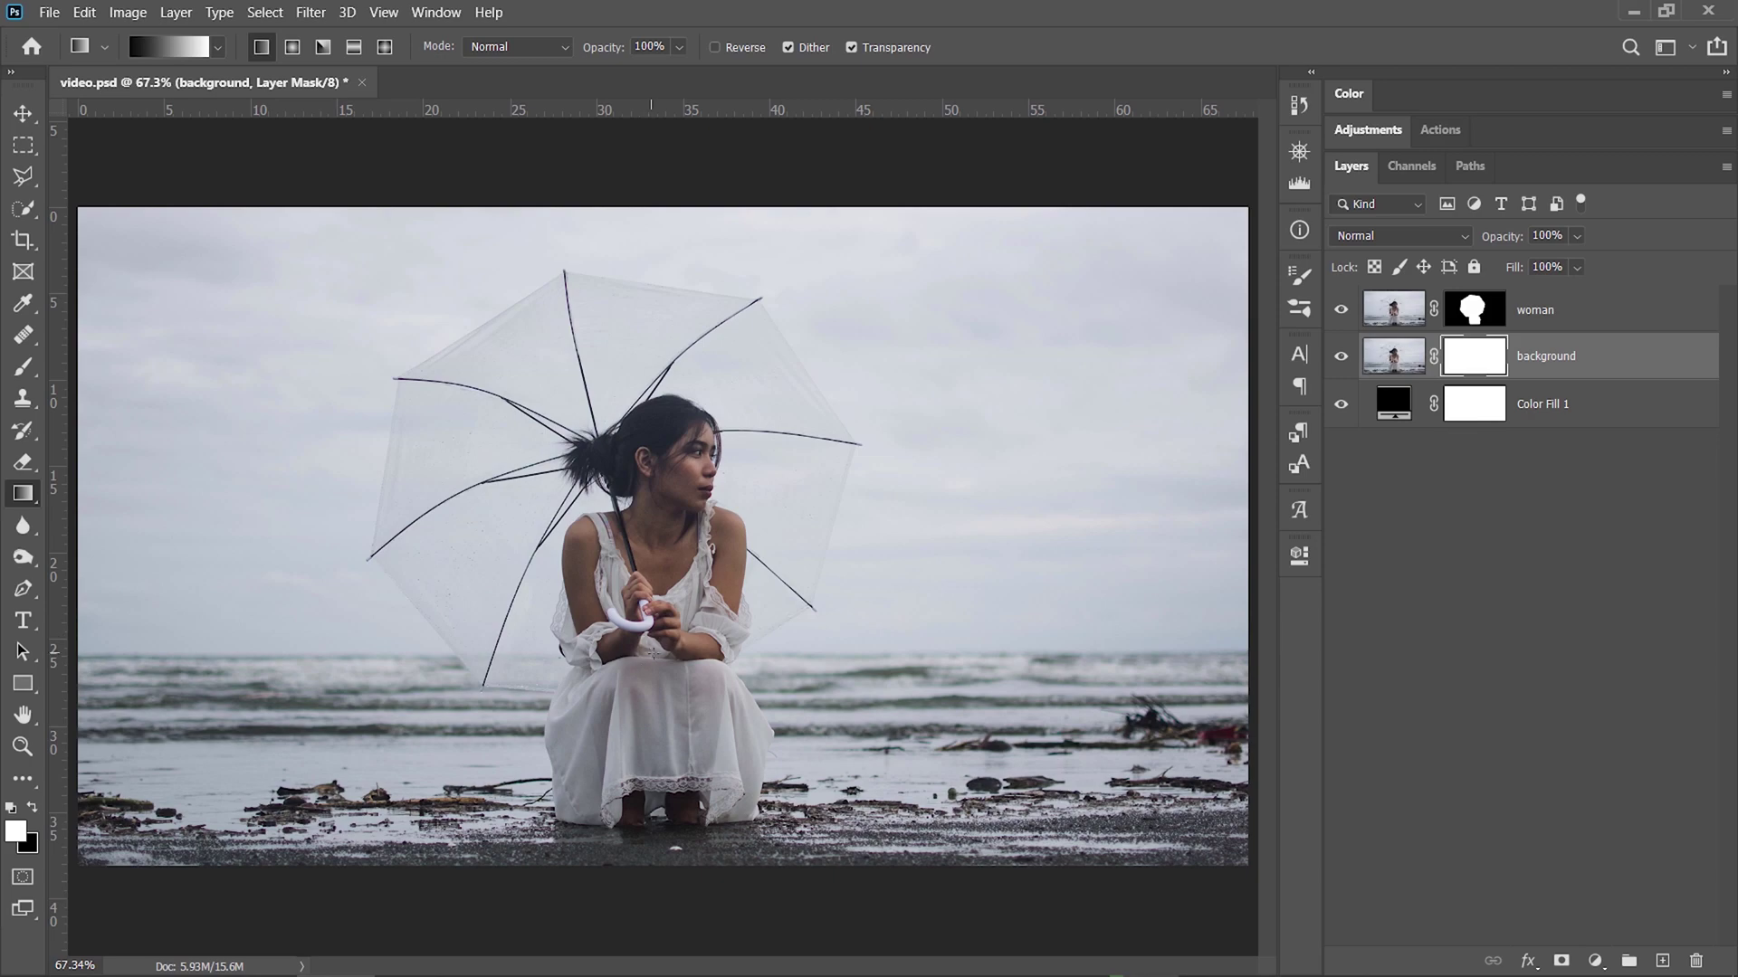
pyautogui.press('d')
pyautogui.moveTo(695, 879); pyautogui.dragTo(695, 880)
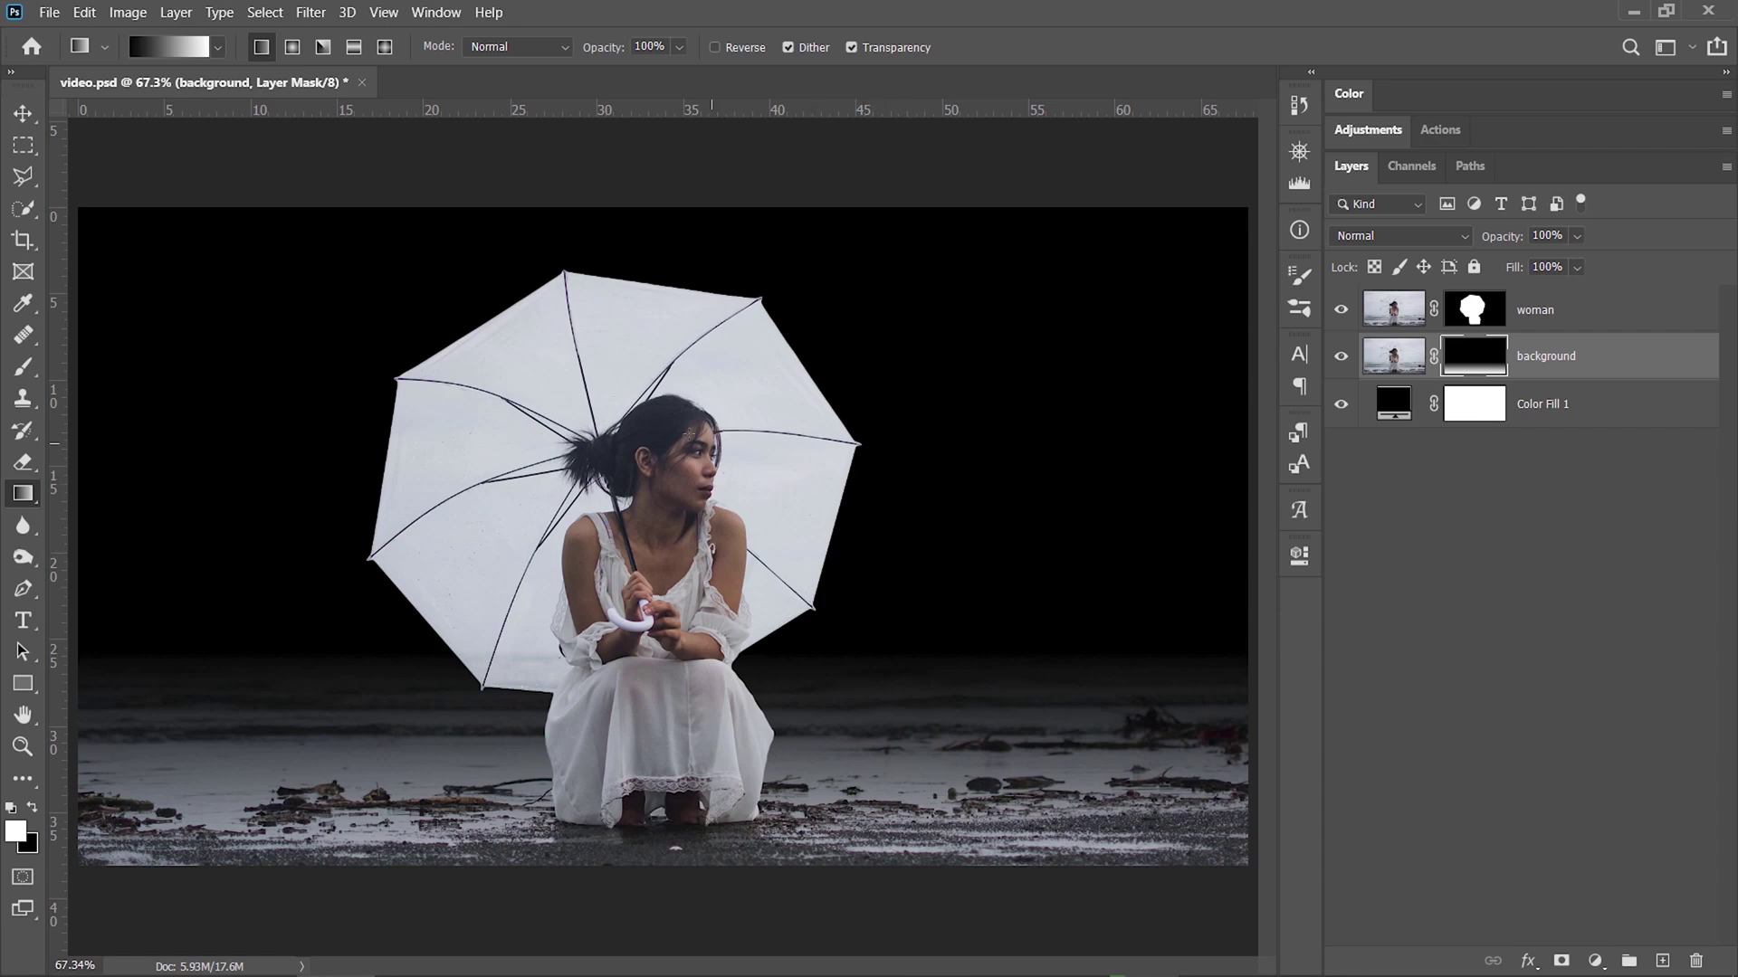
# - Zoom in to inspect the umbrella top, the woman's face and the umbrella handle
pyautogui.press('z')
pyautogui.moveTo(646, 285); pyautogui.dragTo(580, 544)
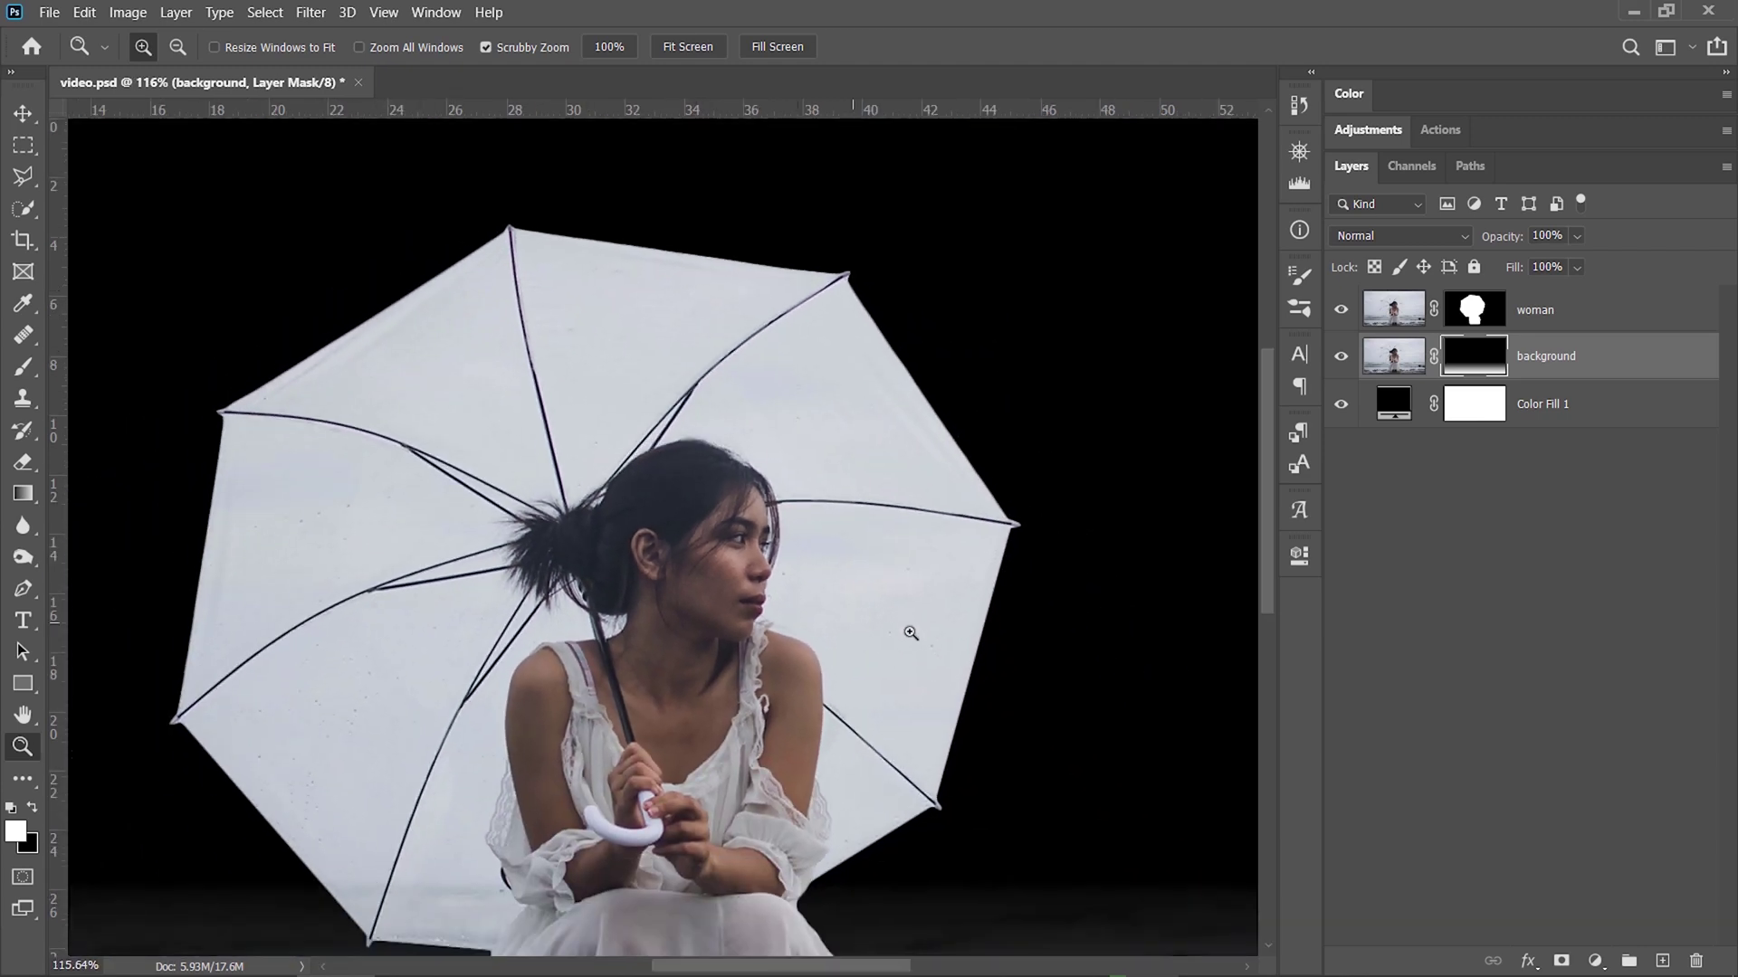
pyautogui.moveTo(912, 639)
pyautogui.mouseDown()
pyautogui.moveTo(953, 643)
pyautogui.moveTo(931, 644)
pyautogui.mouseUp()
pyautogui.moveTo(514, 138); pyautogui.dragTo(581, 194)
pyautogui.moveTo(514, 668); pyautogui.dragTo(659, 167)
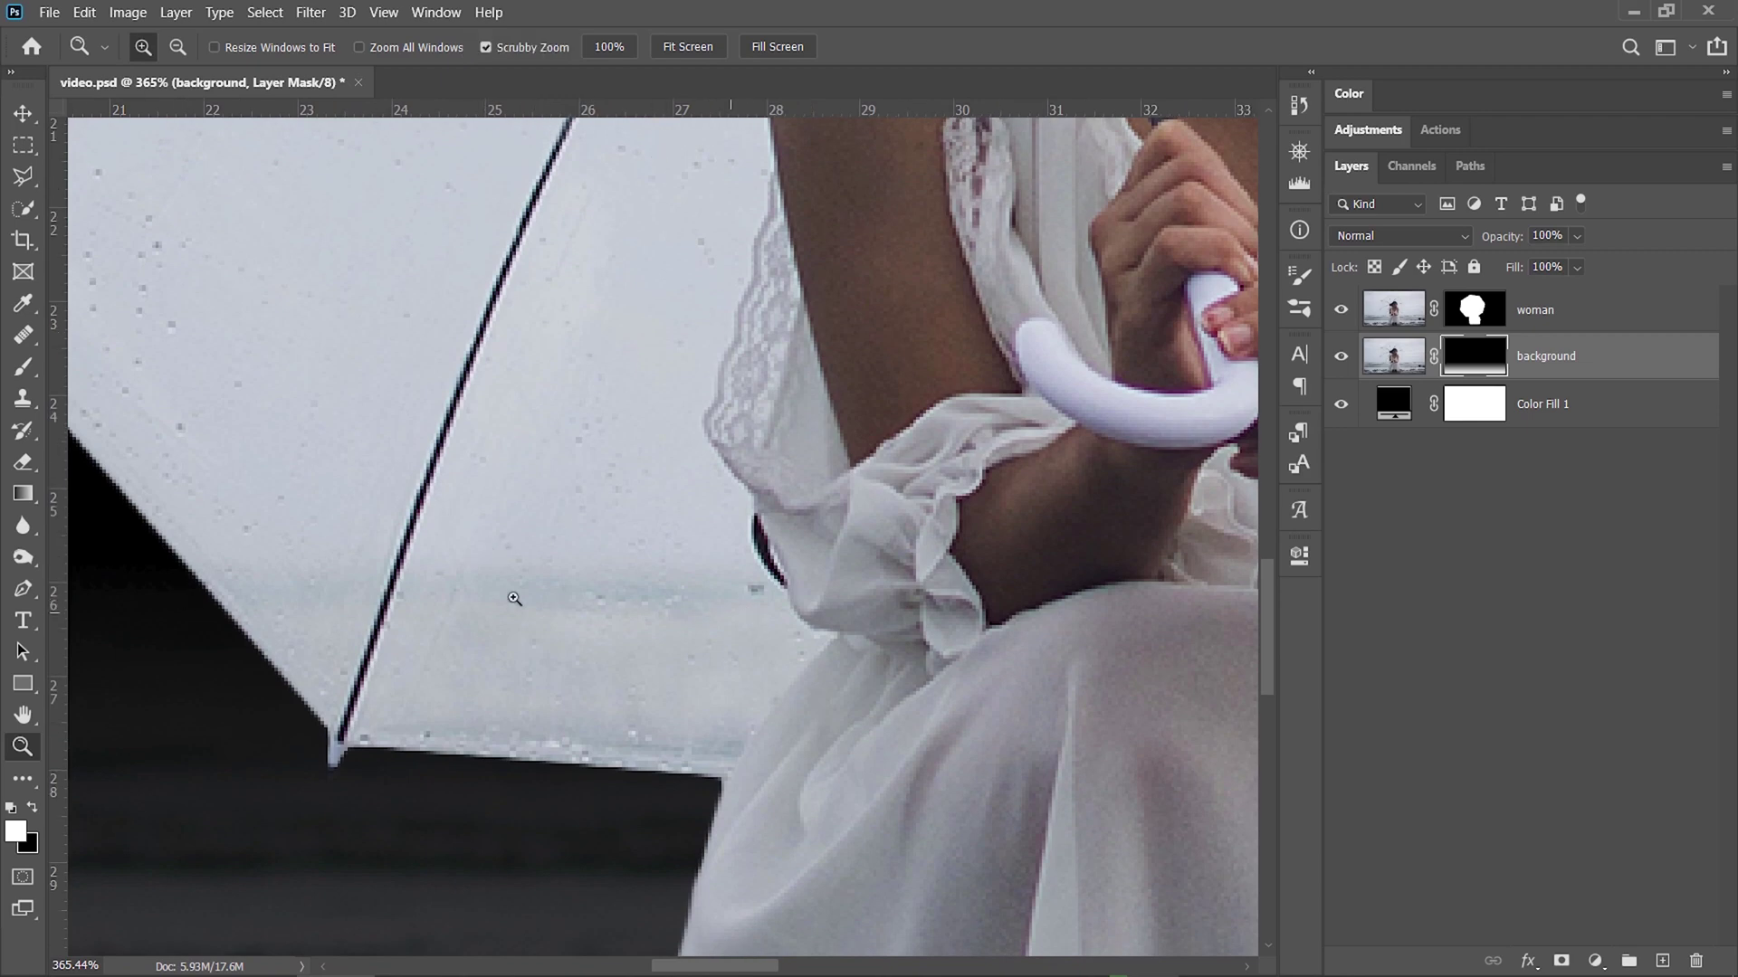
pyautogui.hotkey('ctrl', '0')
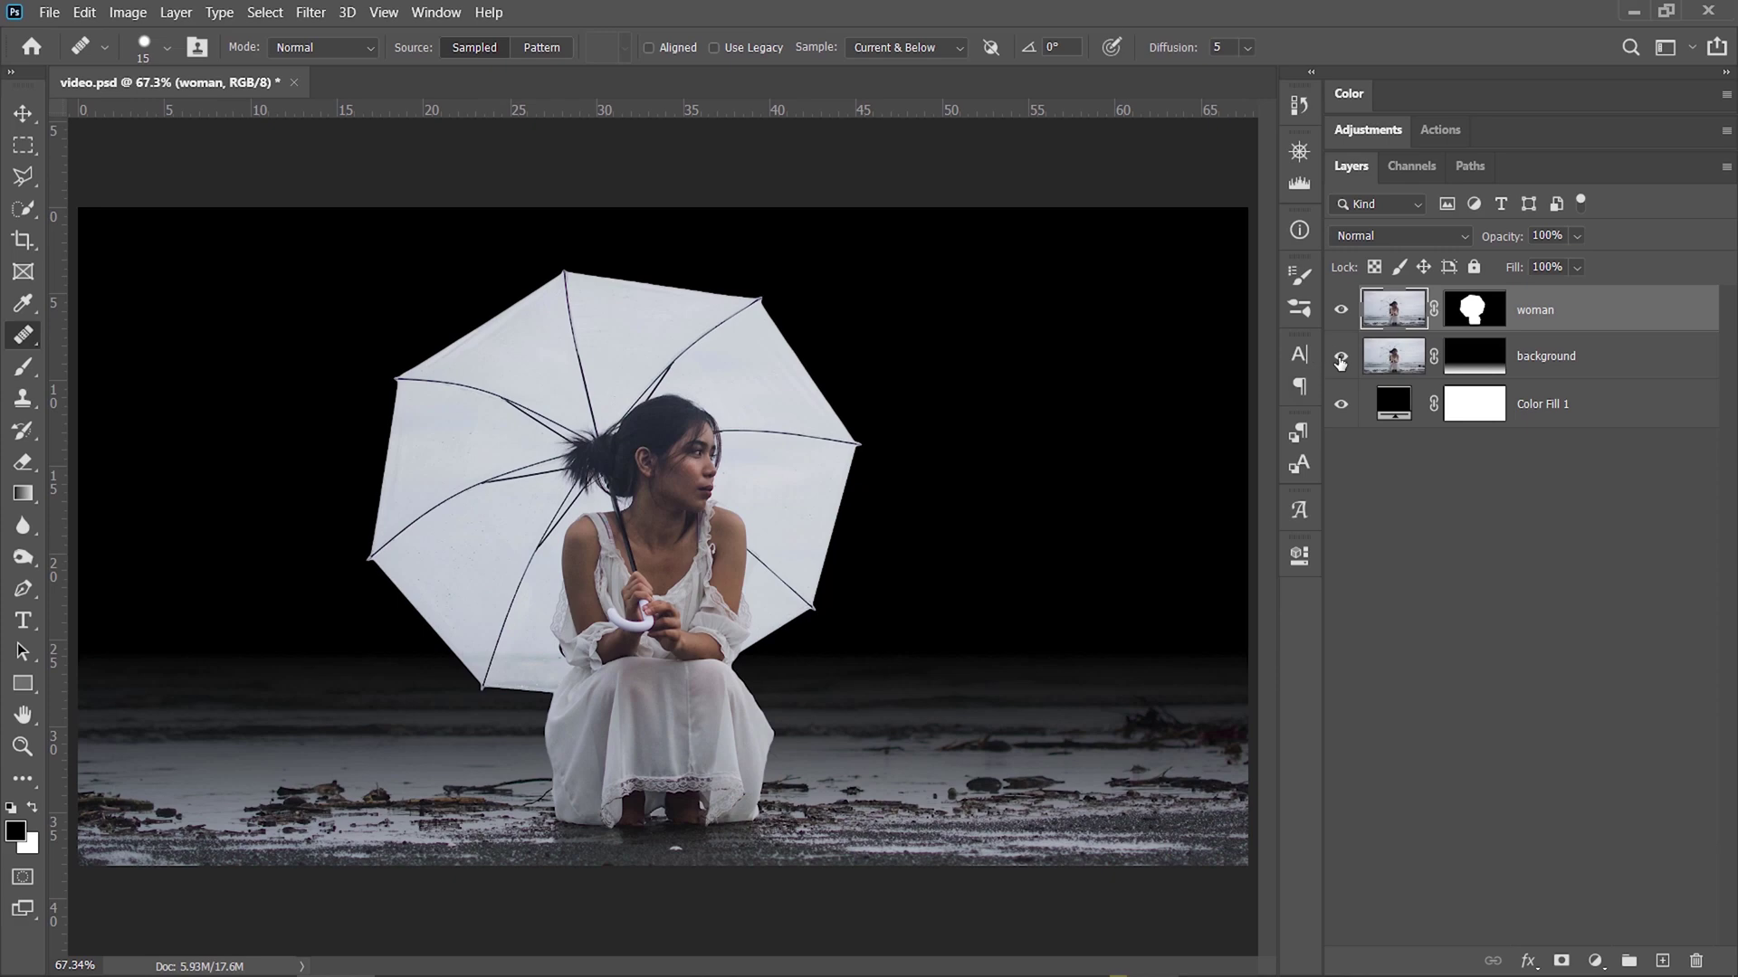
# - Hide the background layer and heal the spots on the umbrella with the Healing Brush
pyautogui.click(1340, 359)
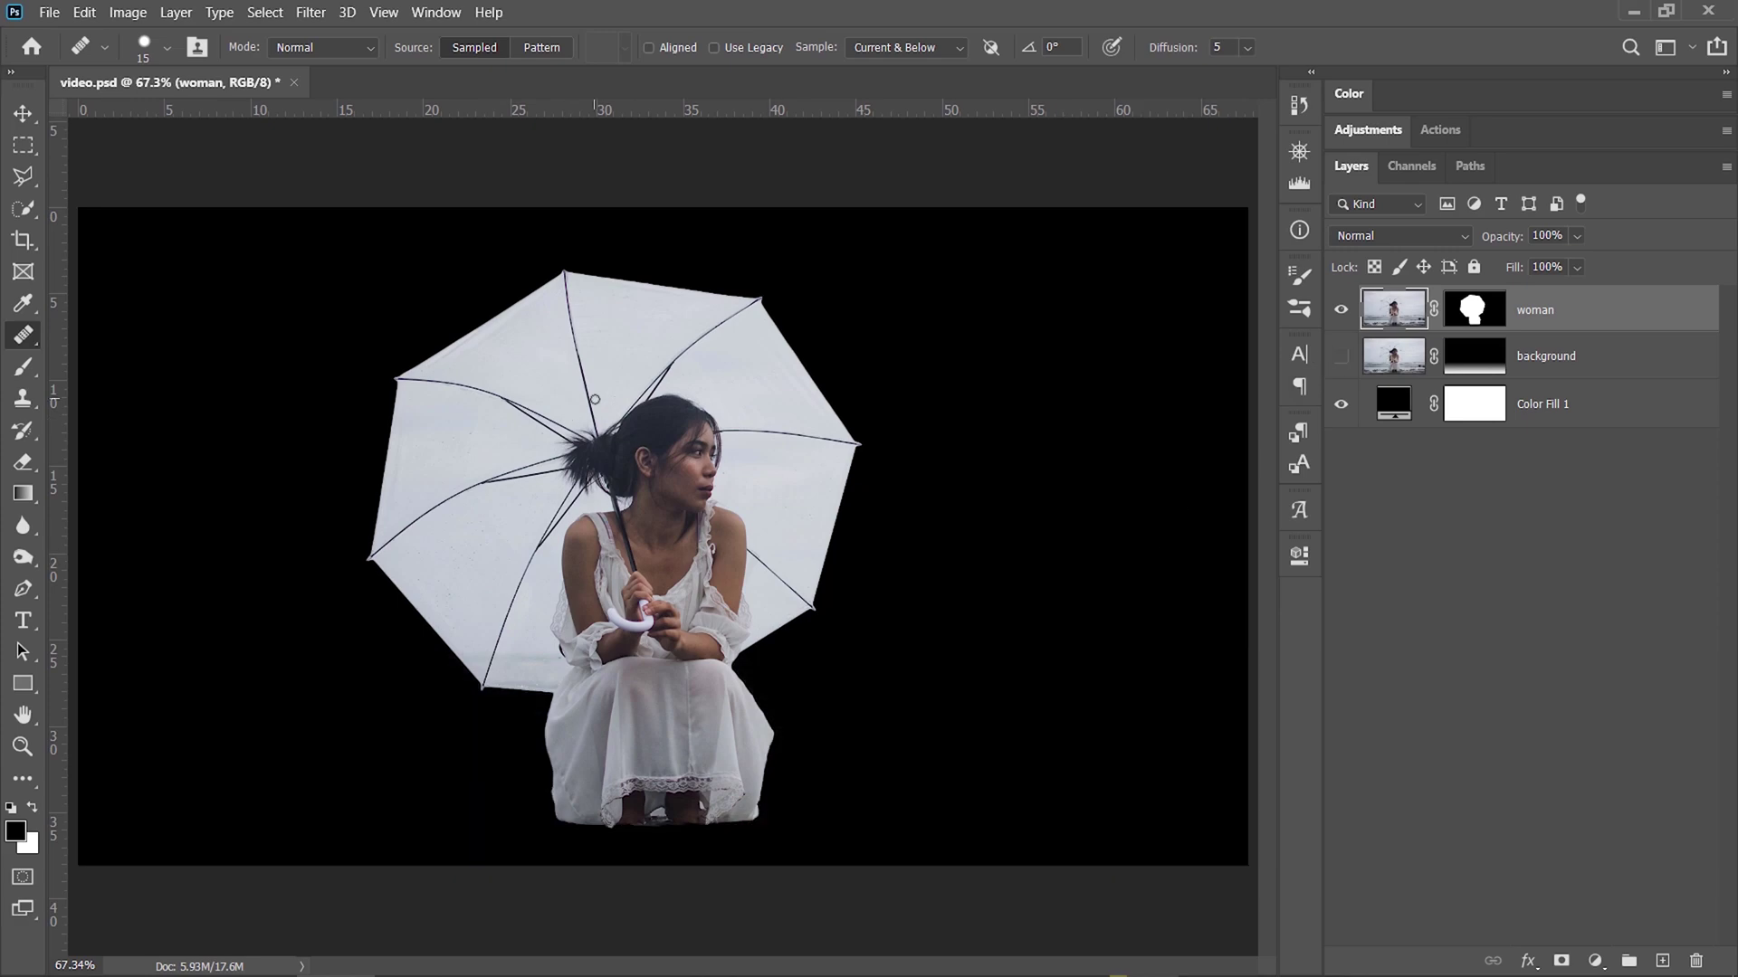
pyautogui.press('z')
pyautogui.moveTo(607, 273); pyautogui.dragTo(658, 465)
pyautogui.press('j')
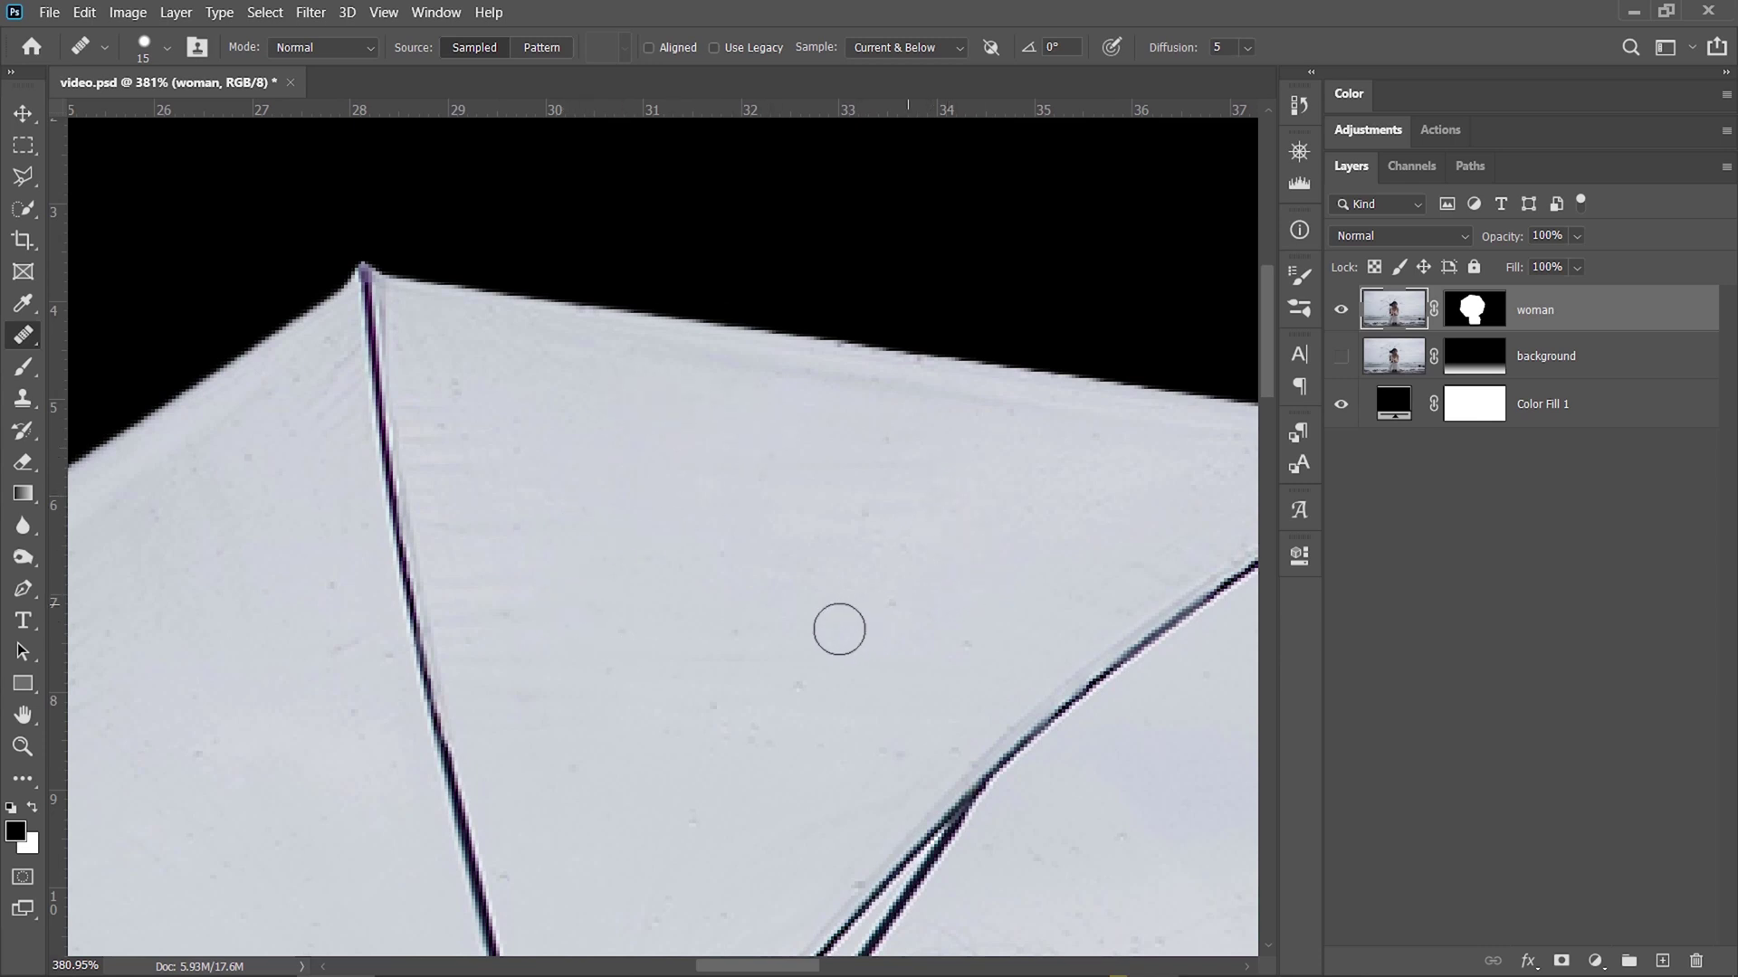
pyautogui.hotkey('ctrl', '0')
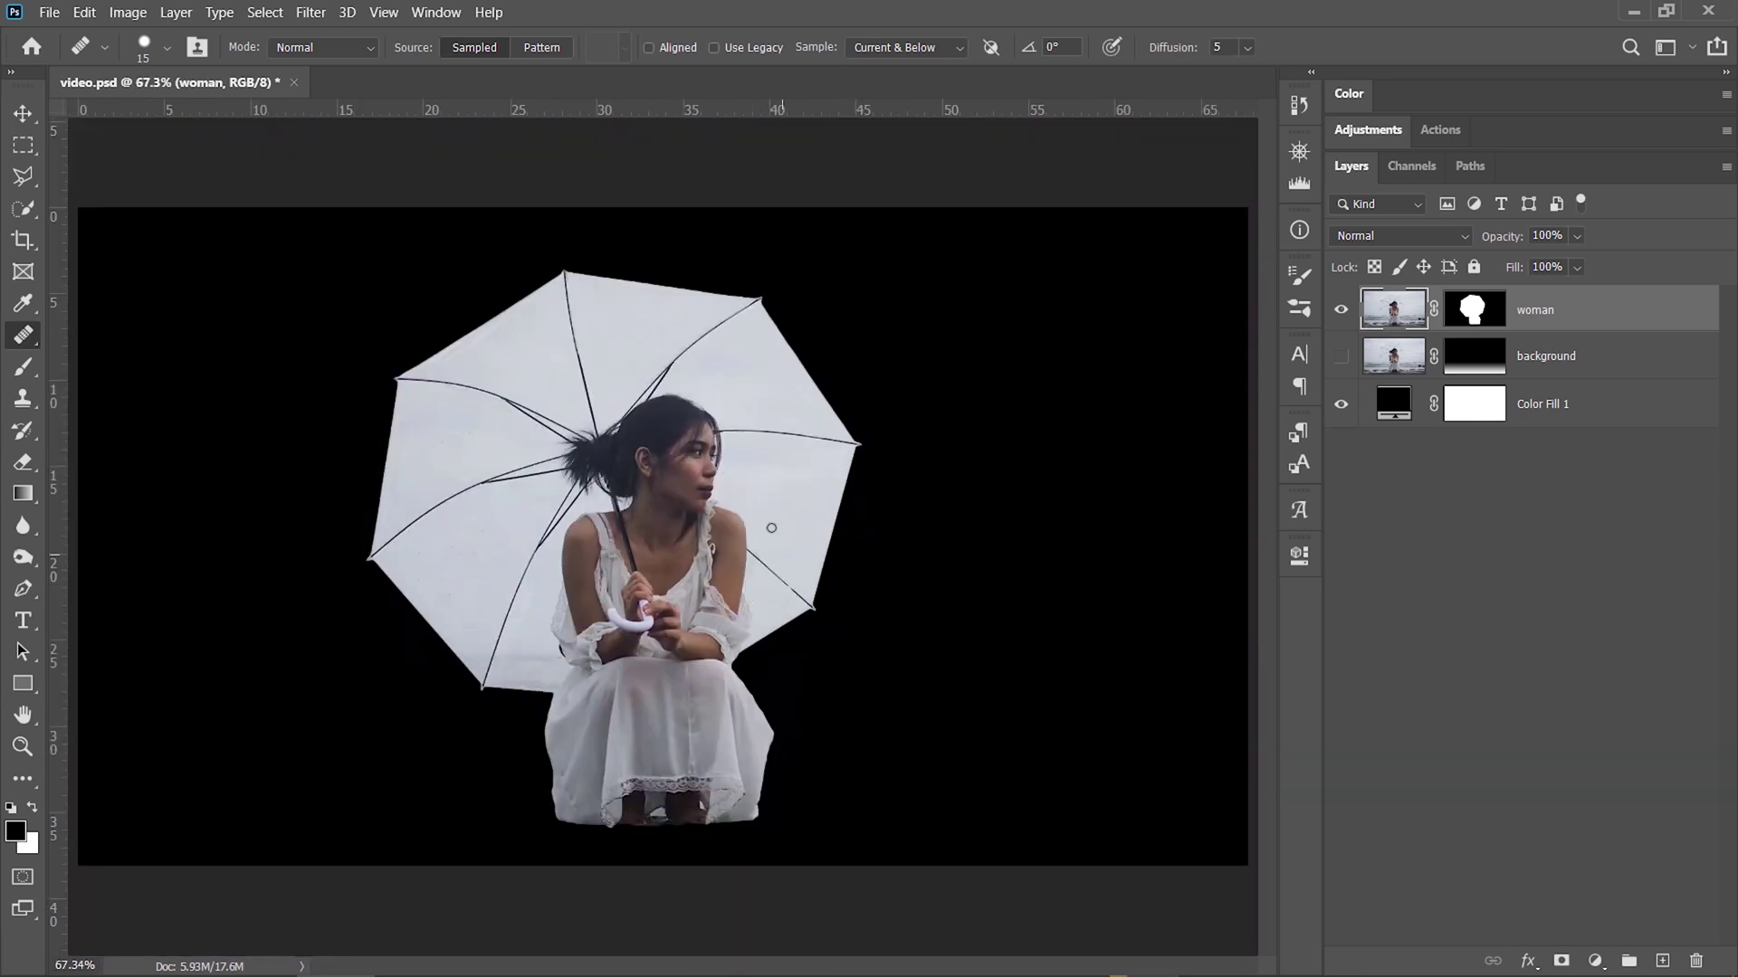
pyautogui.press('z')
pyautogui.moveTo(764, 477); pyautogui.dragTo(822, 503)
pyautogui.press('j')
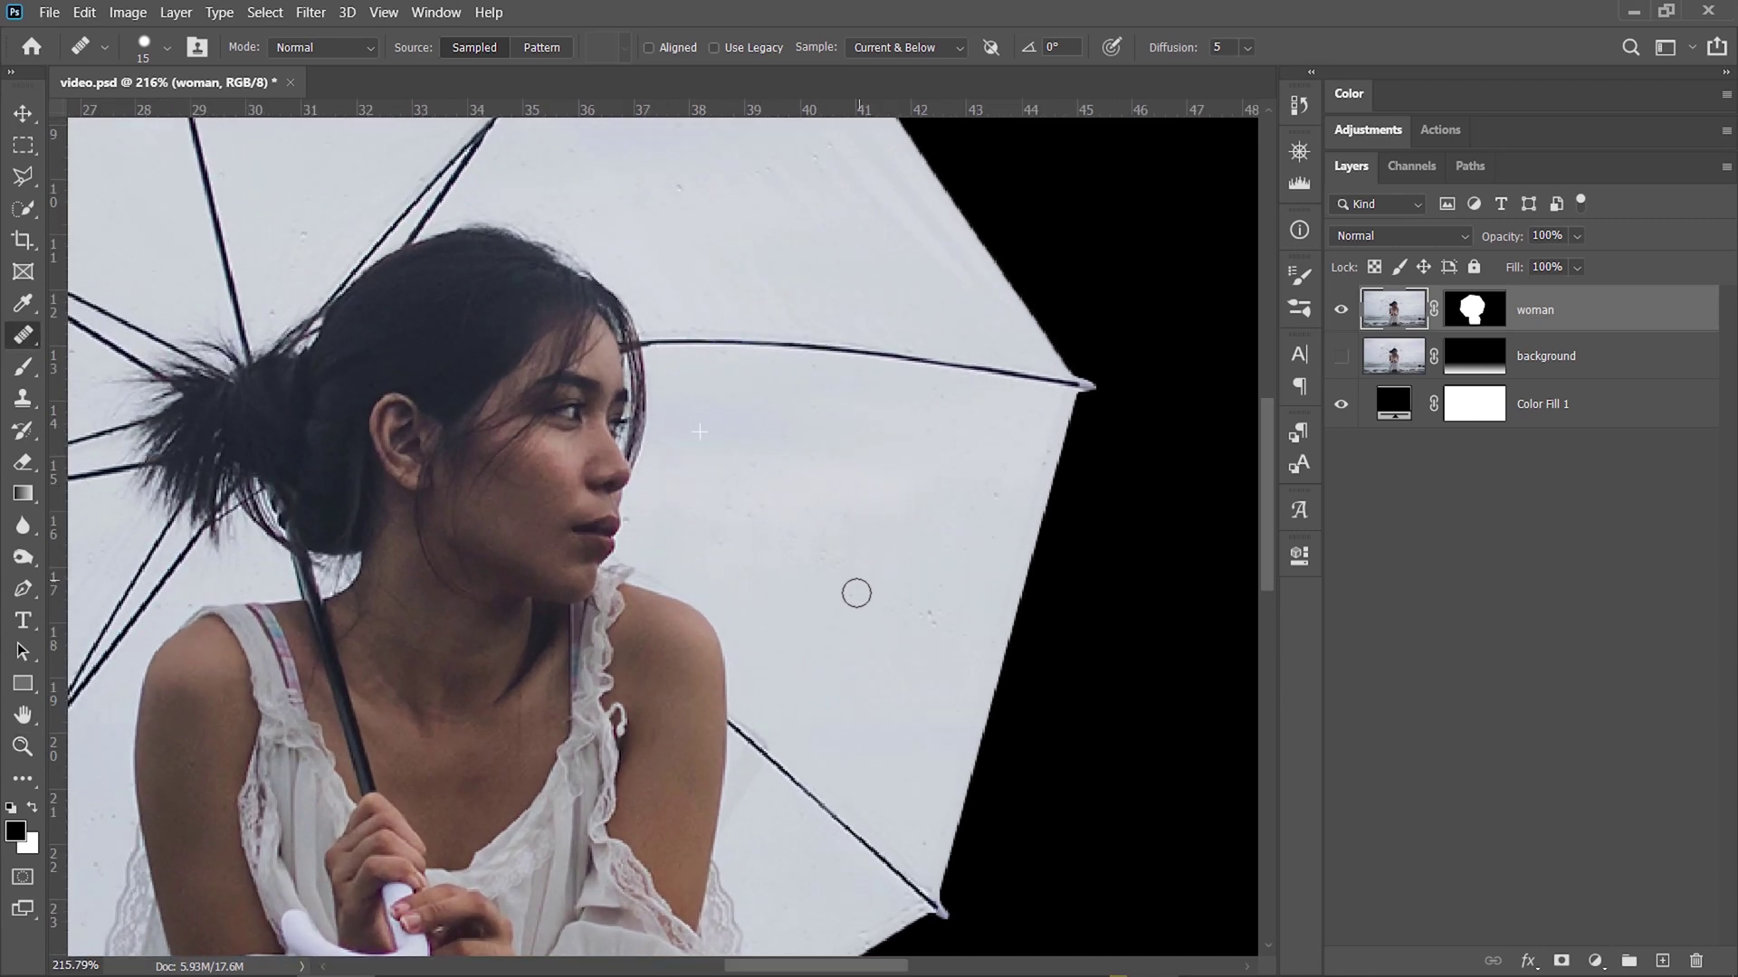
pyautogui.moveTo(903, 486); pyautogui.dragTo(1330, 110)
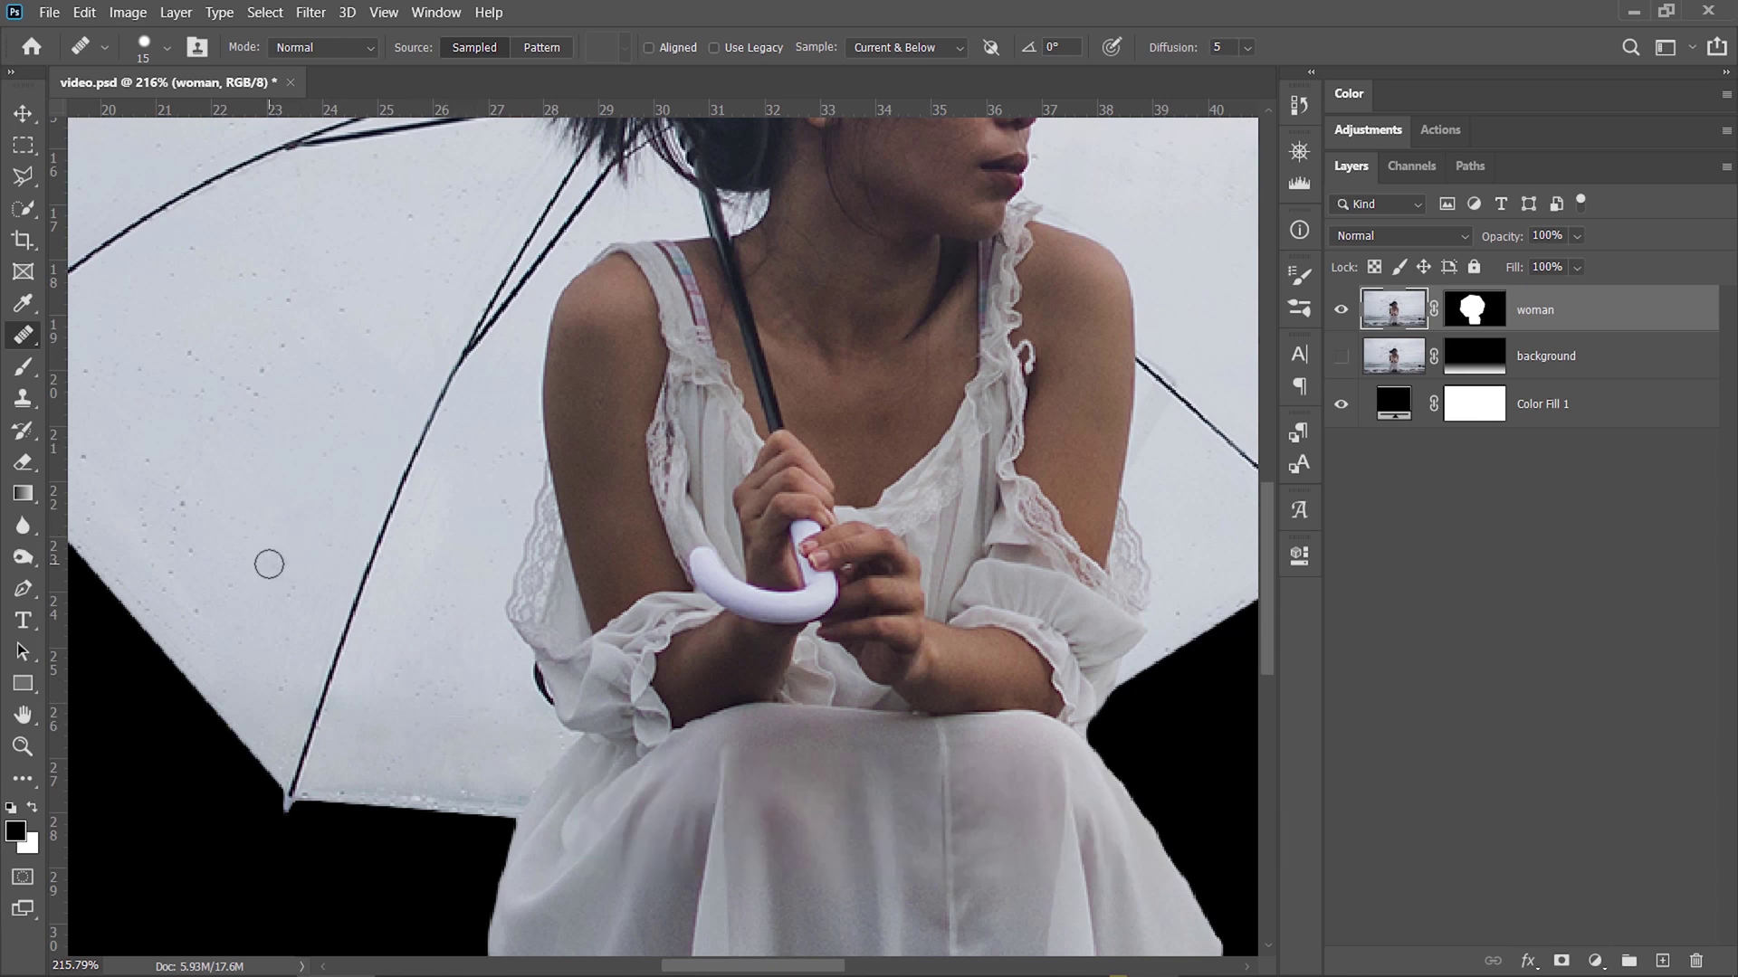
pyautogui.click(494, 728)
pyautogui.hotkey('ctrl', '0')
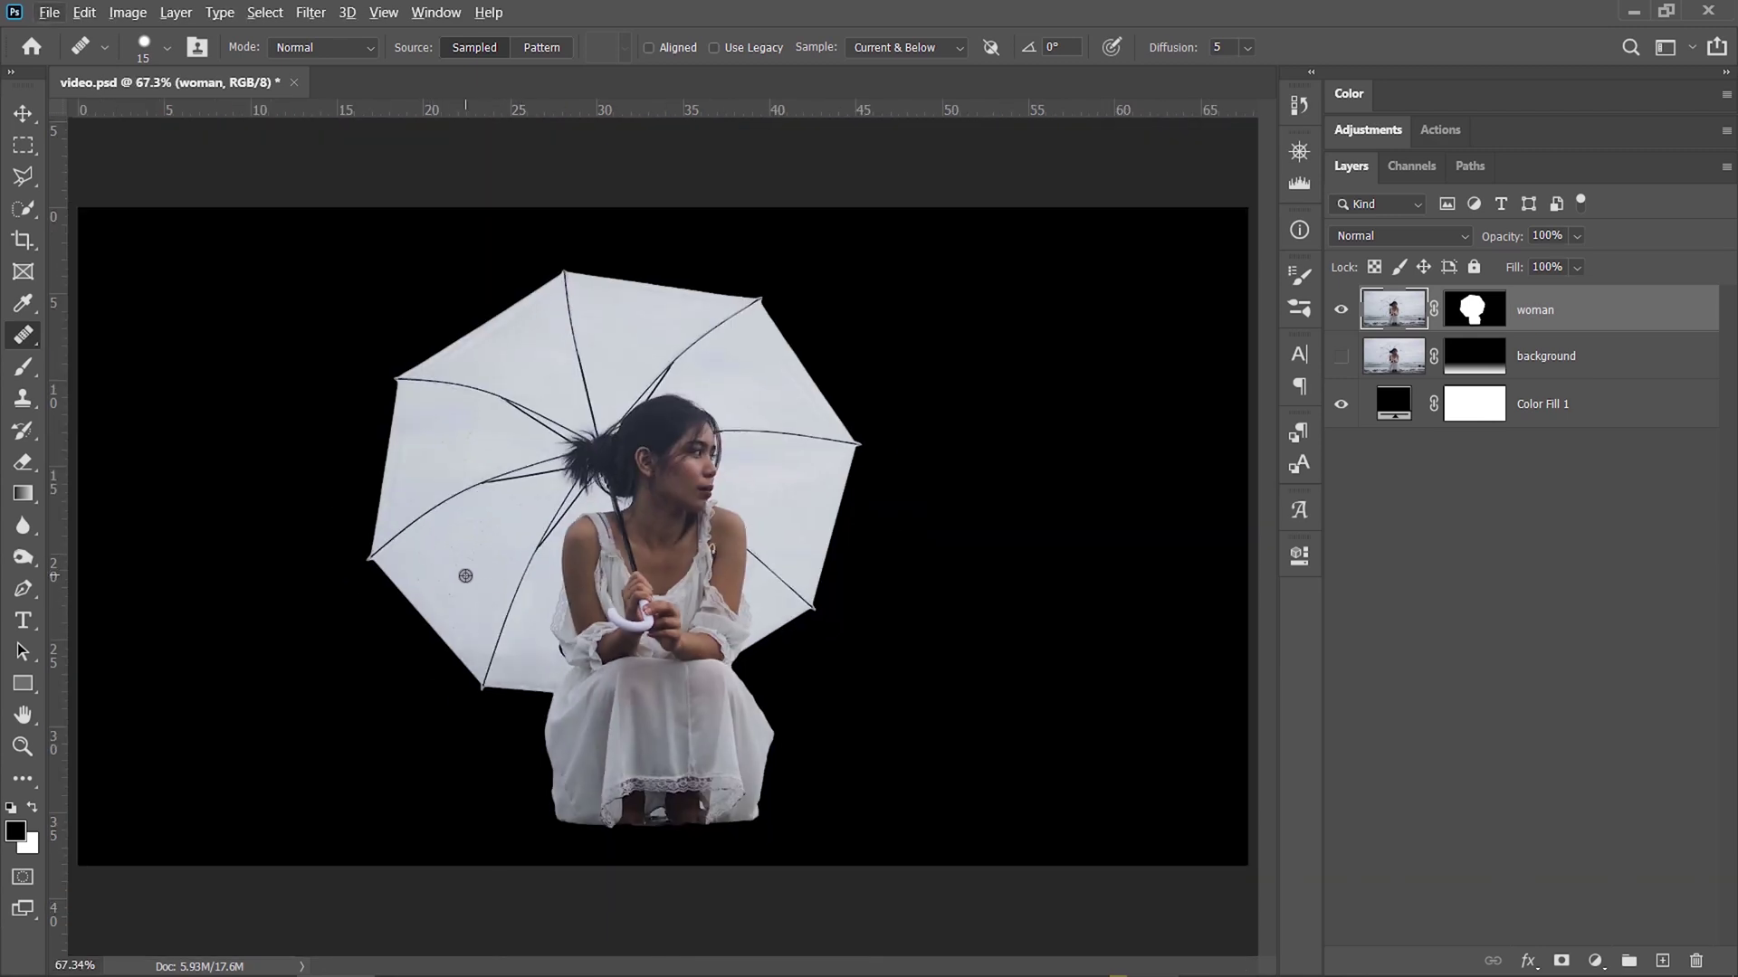
# - Show the beach background layer again and bring the night-sky photo over to Photoshop
pyautogui.click(1340, 363)
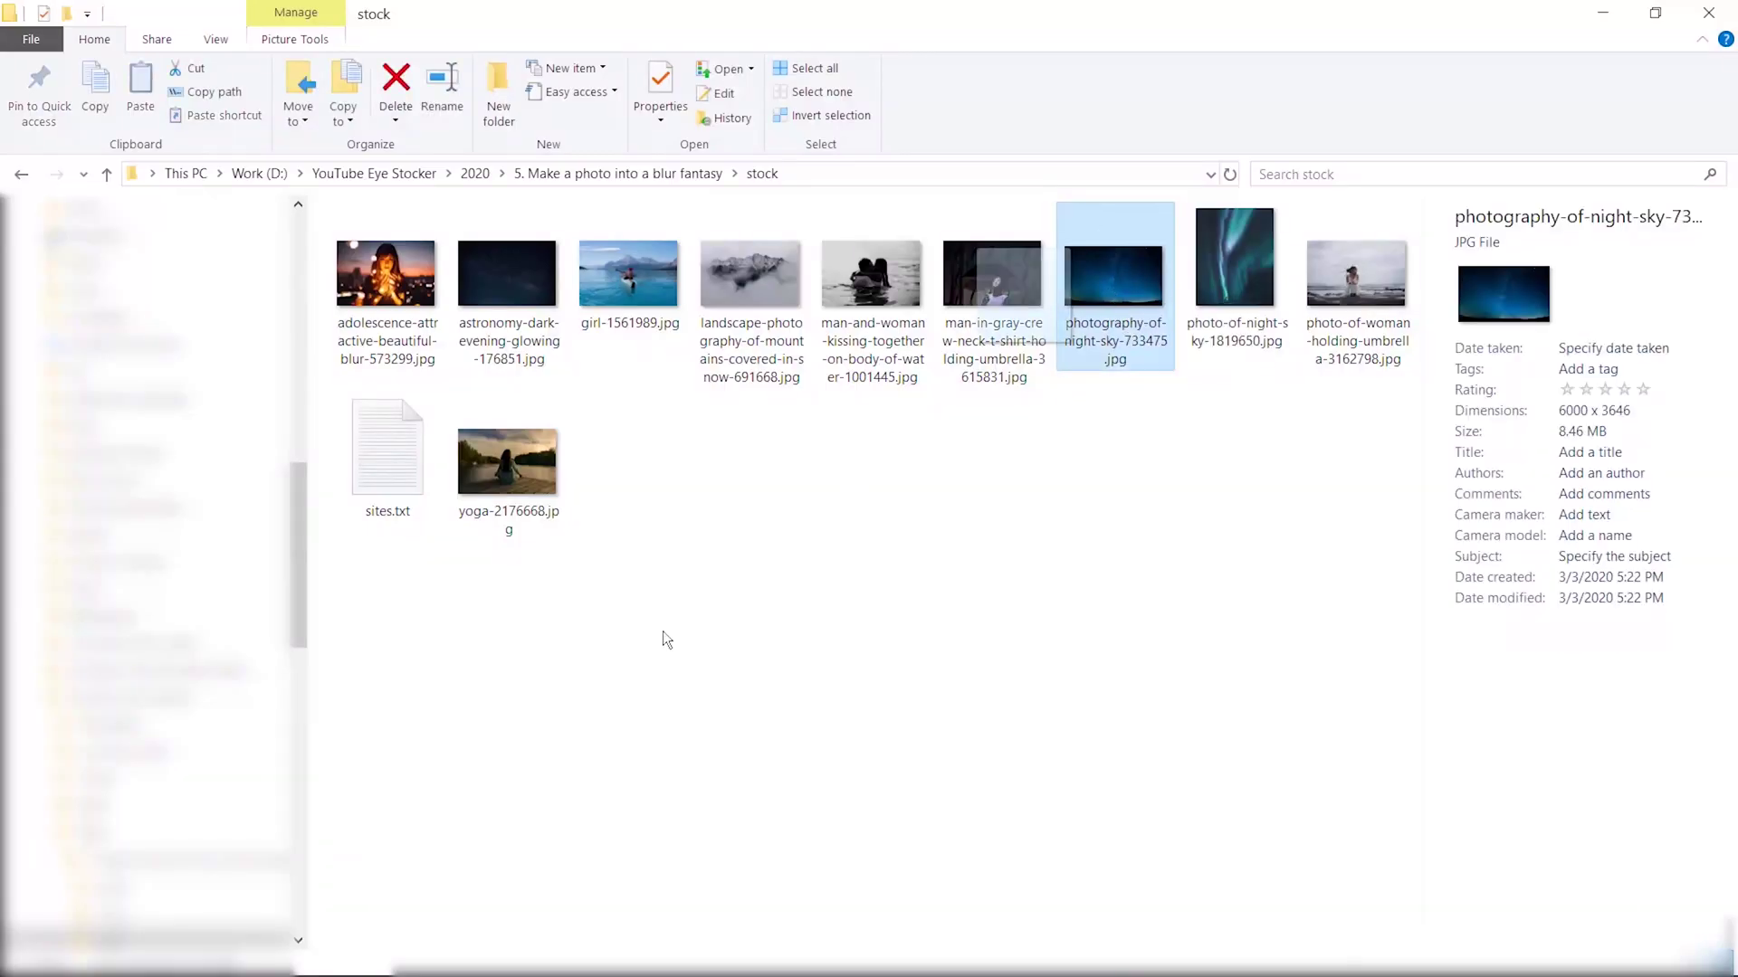
pyautogui.moveTo(666, 639); pyautogui.dragTo(433, 899)
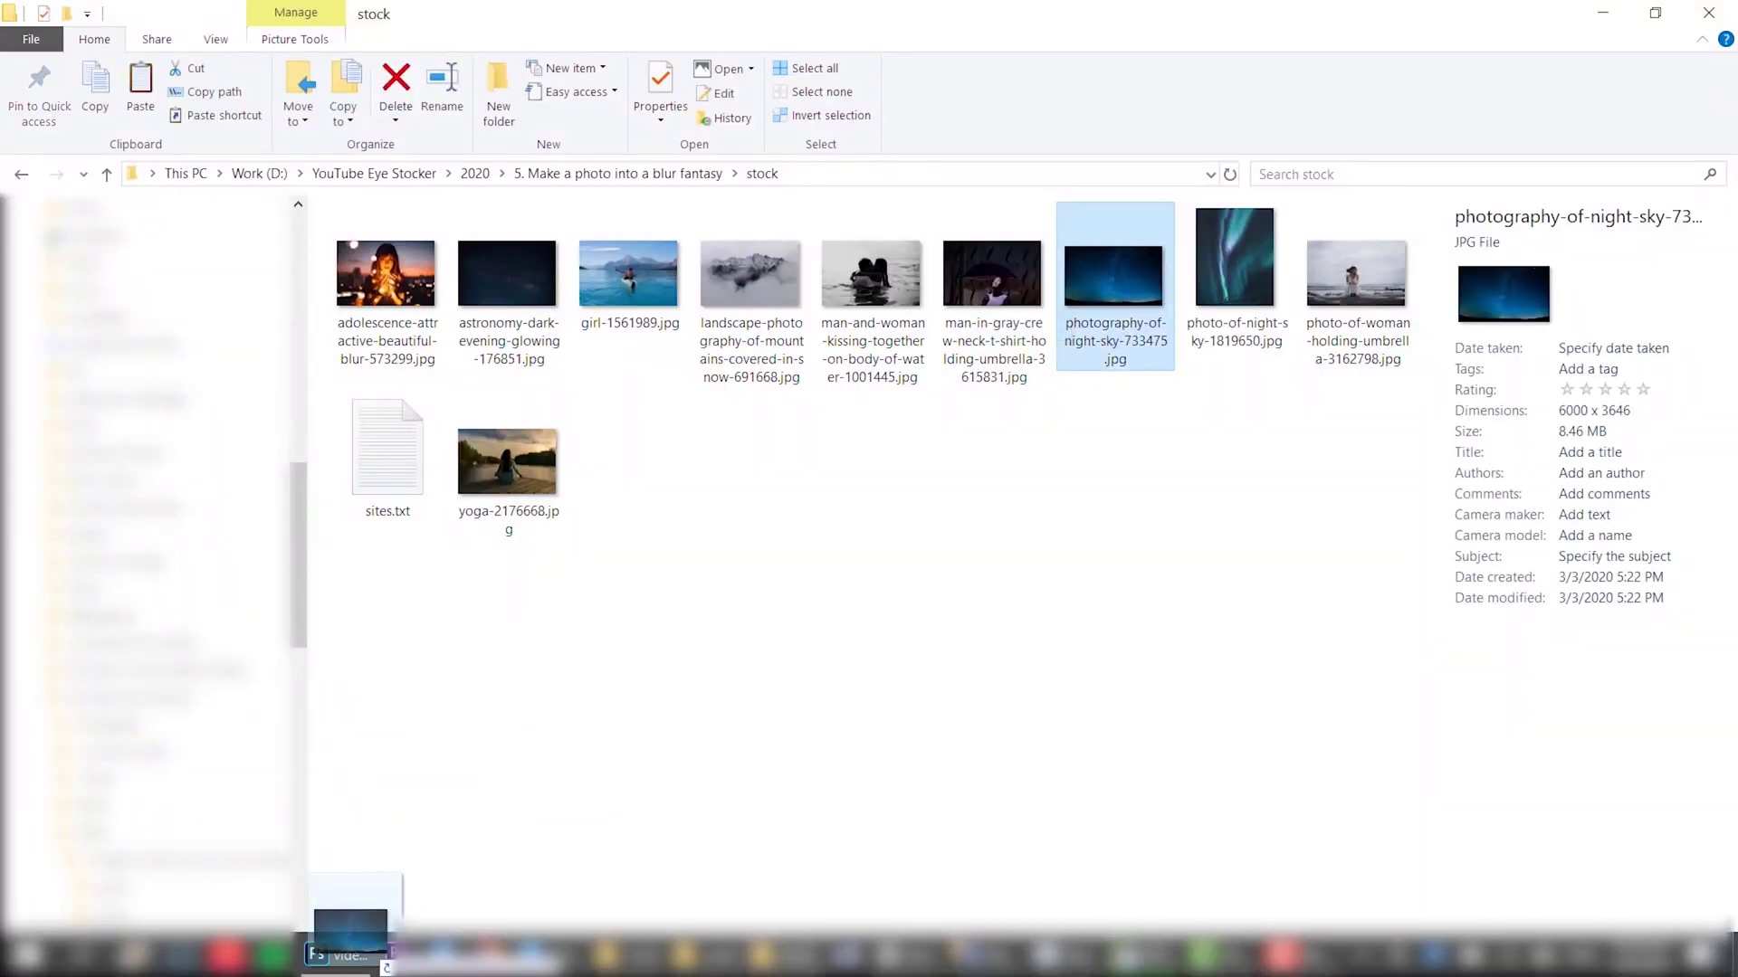
pyautogui.click(348, 927)
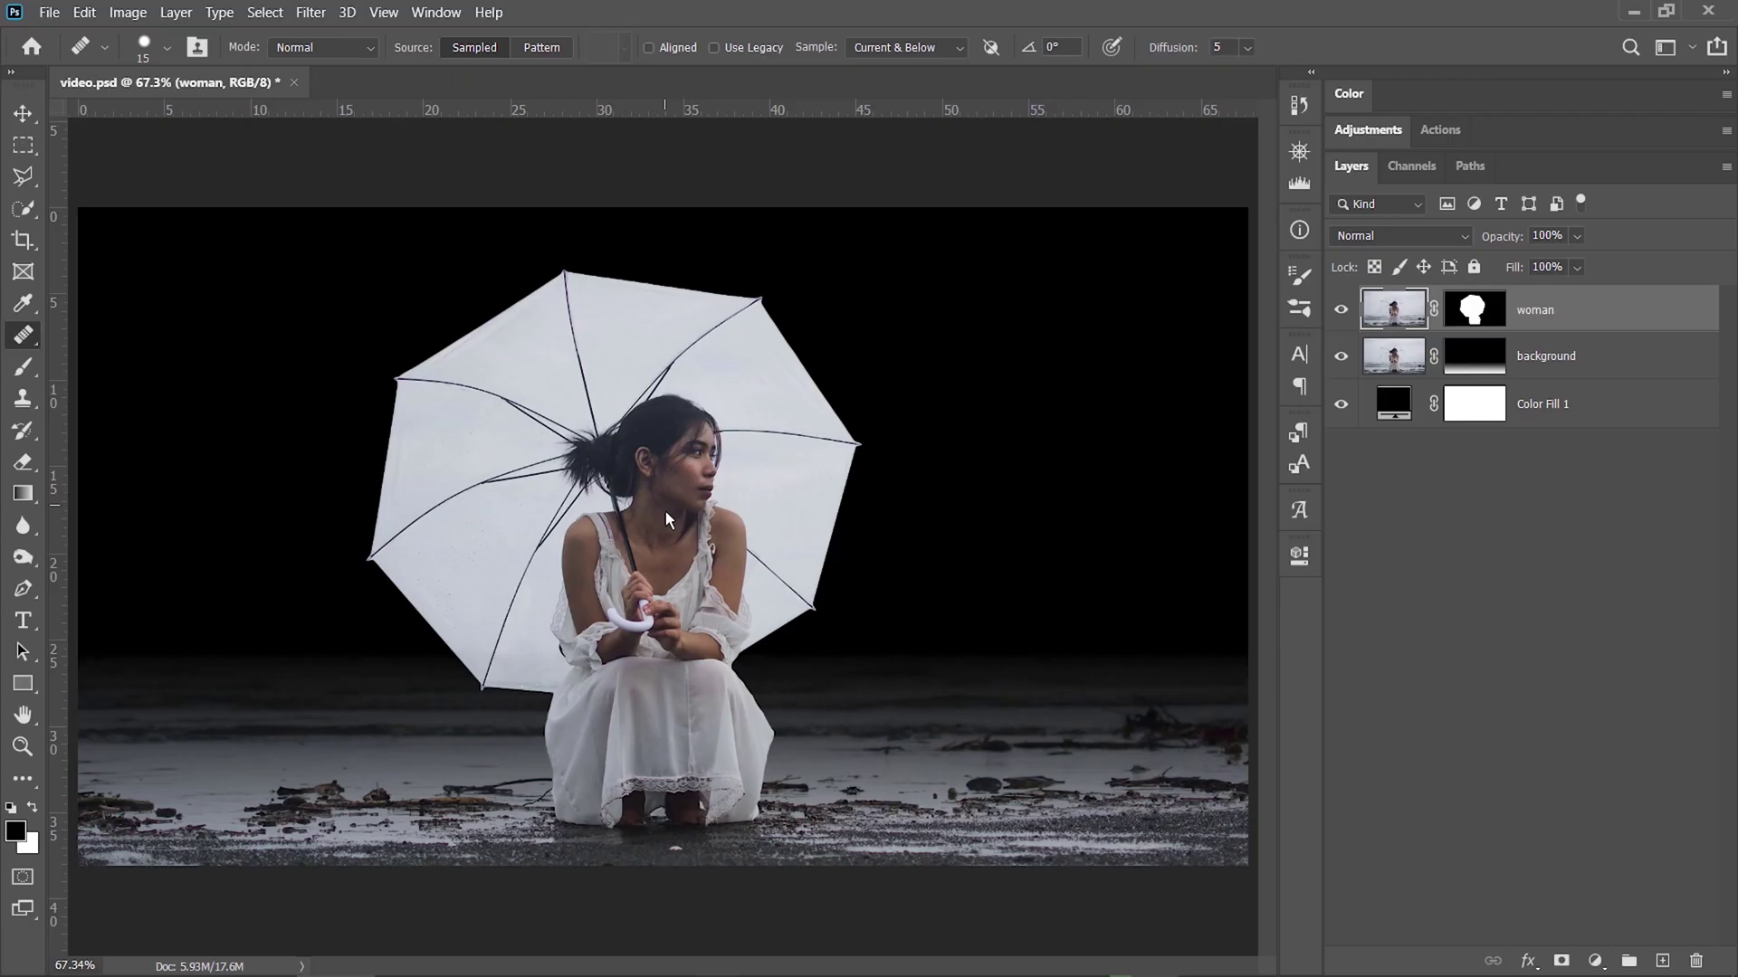
# - Drop the night-sky photo onto the canvas, then enlarge and shift it to fill the canvas
pyautogui.moveTo(665, 512); pyautogui.dragTo(652, 508)
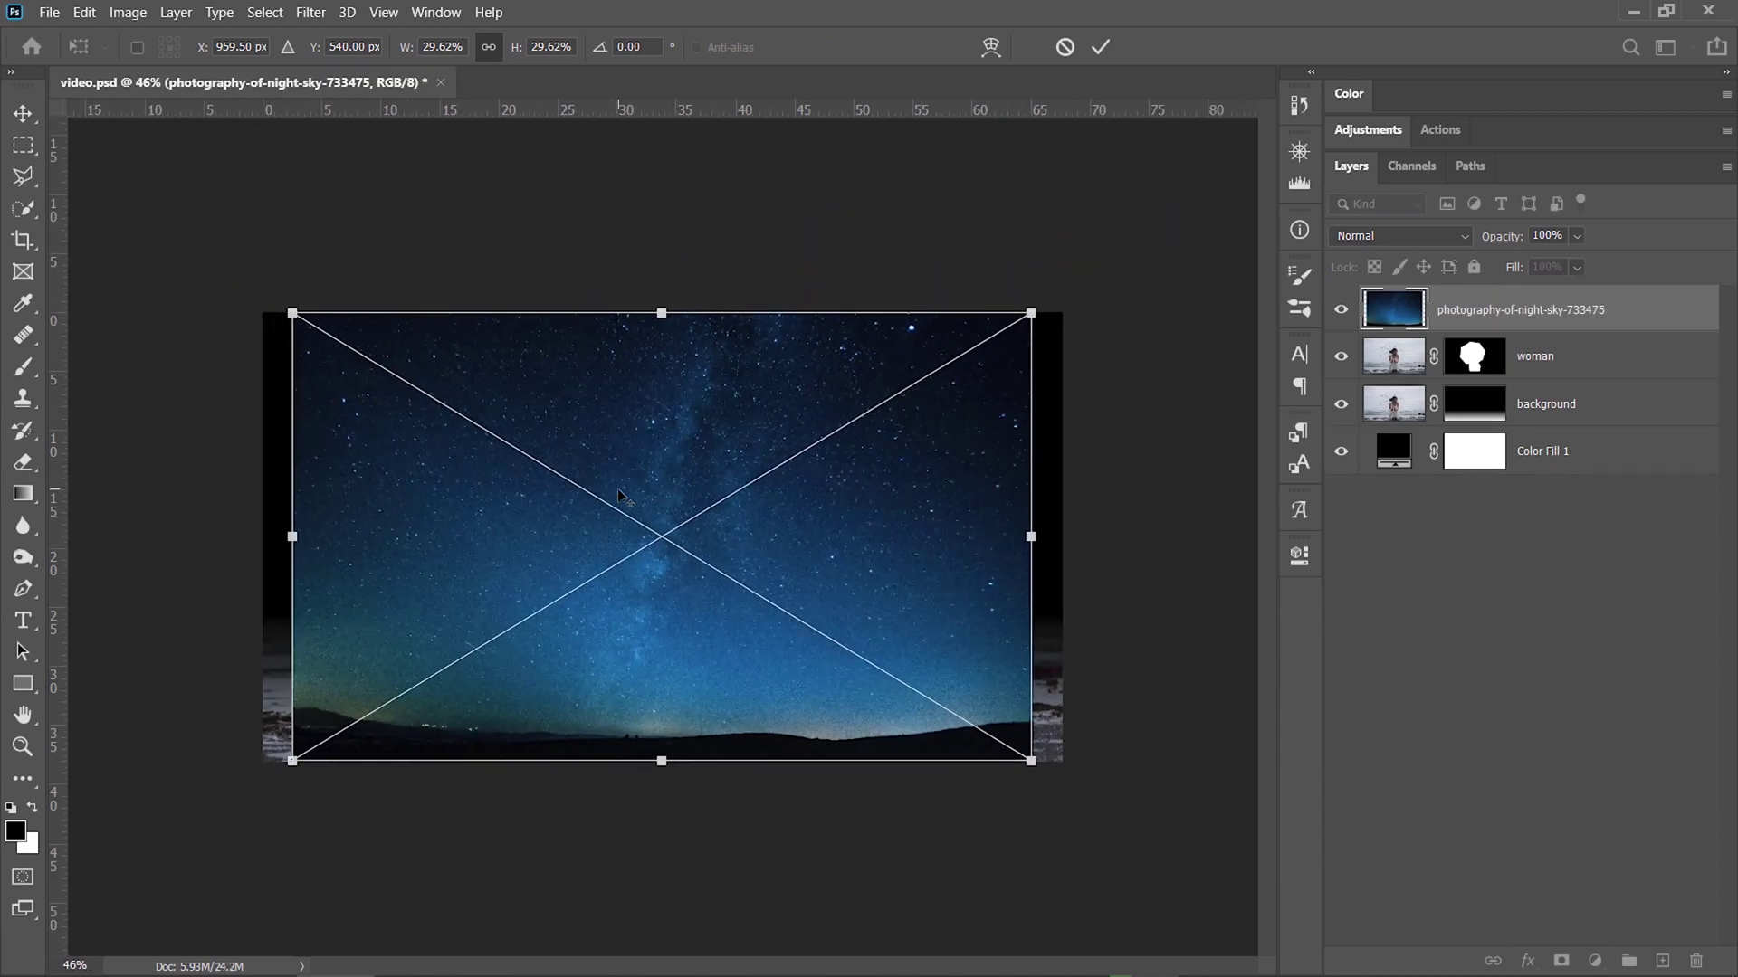
pyautogui.moveTo(624, 416); pyautogui.dragTo(594, 416)
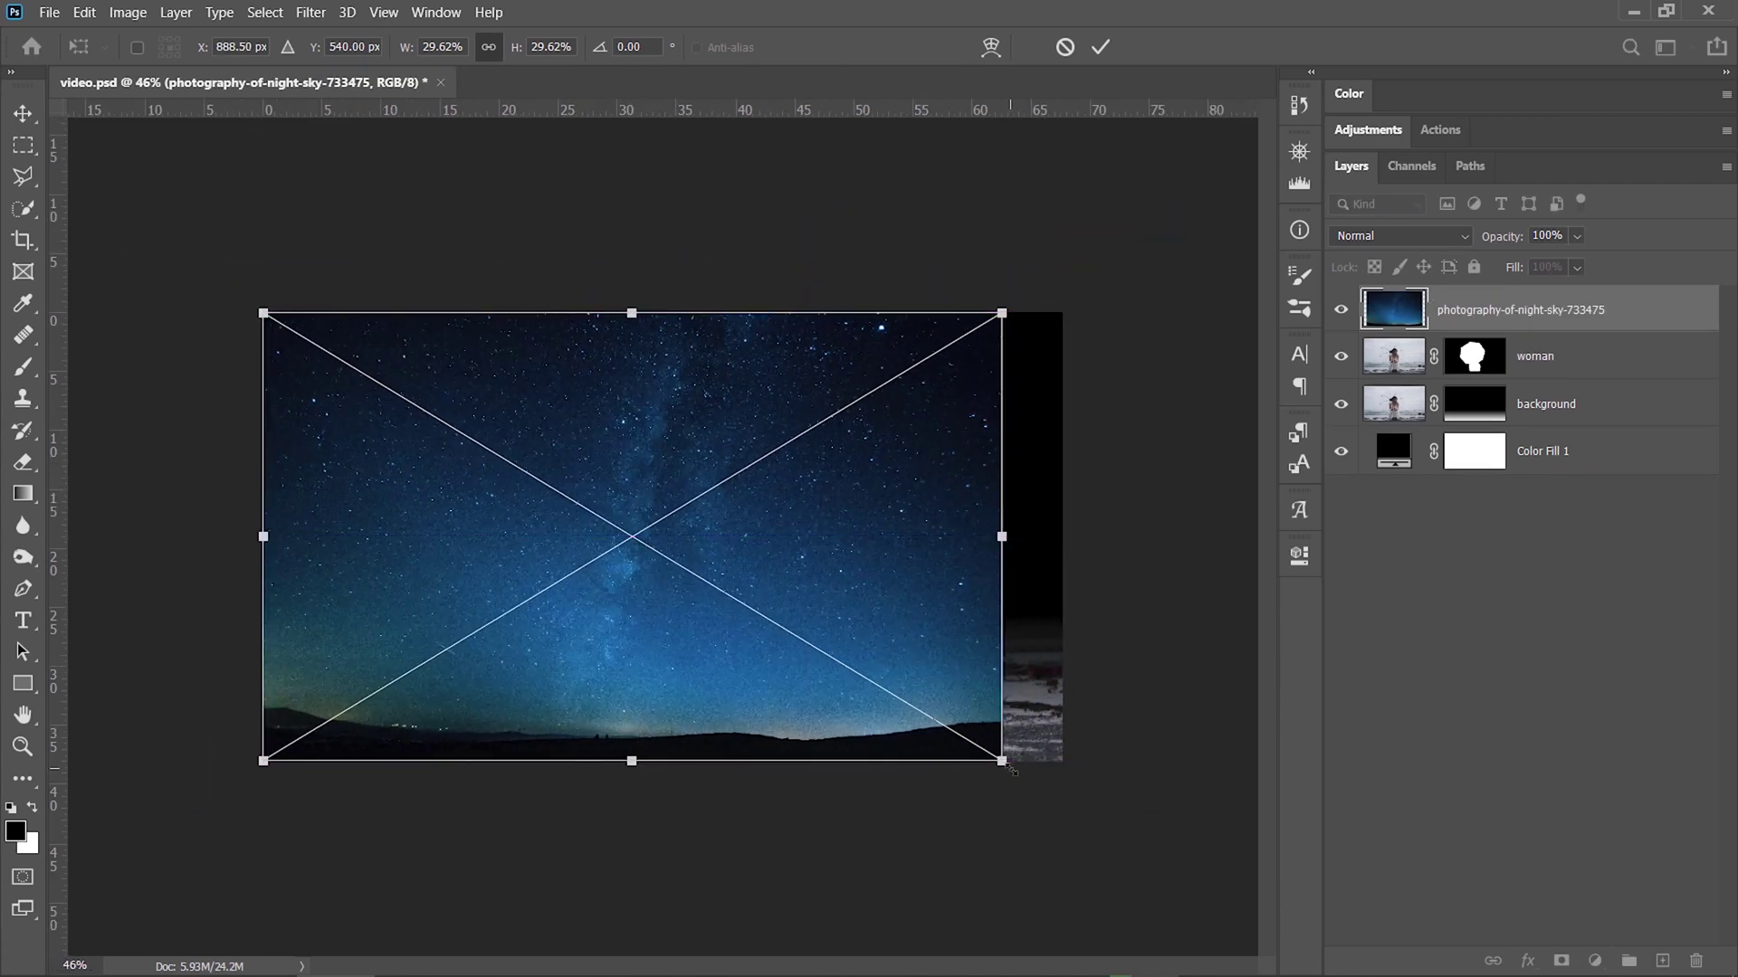
pyautogui.moveTo(1014, 775); pyautogui.dragTo(1108, 860)
pyautogui.moveTo(782, 702); pyautogui.dragTo(760, 704)
pyautogui.press('Return')
# - Move the night-sky layer below the background layer and toggle its visibility to compare
pyautogui.press('j')
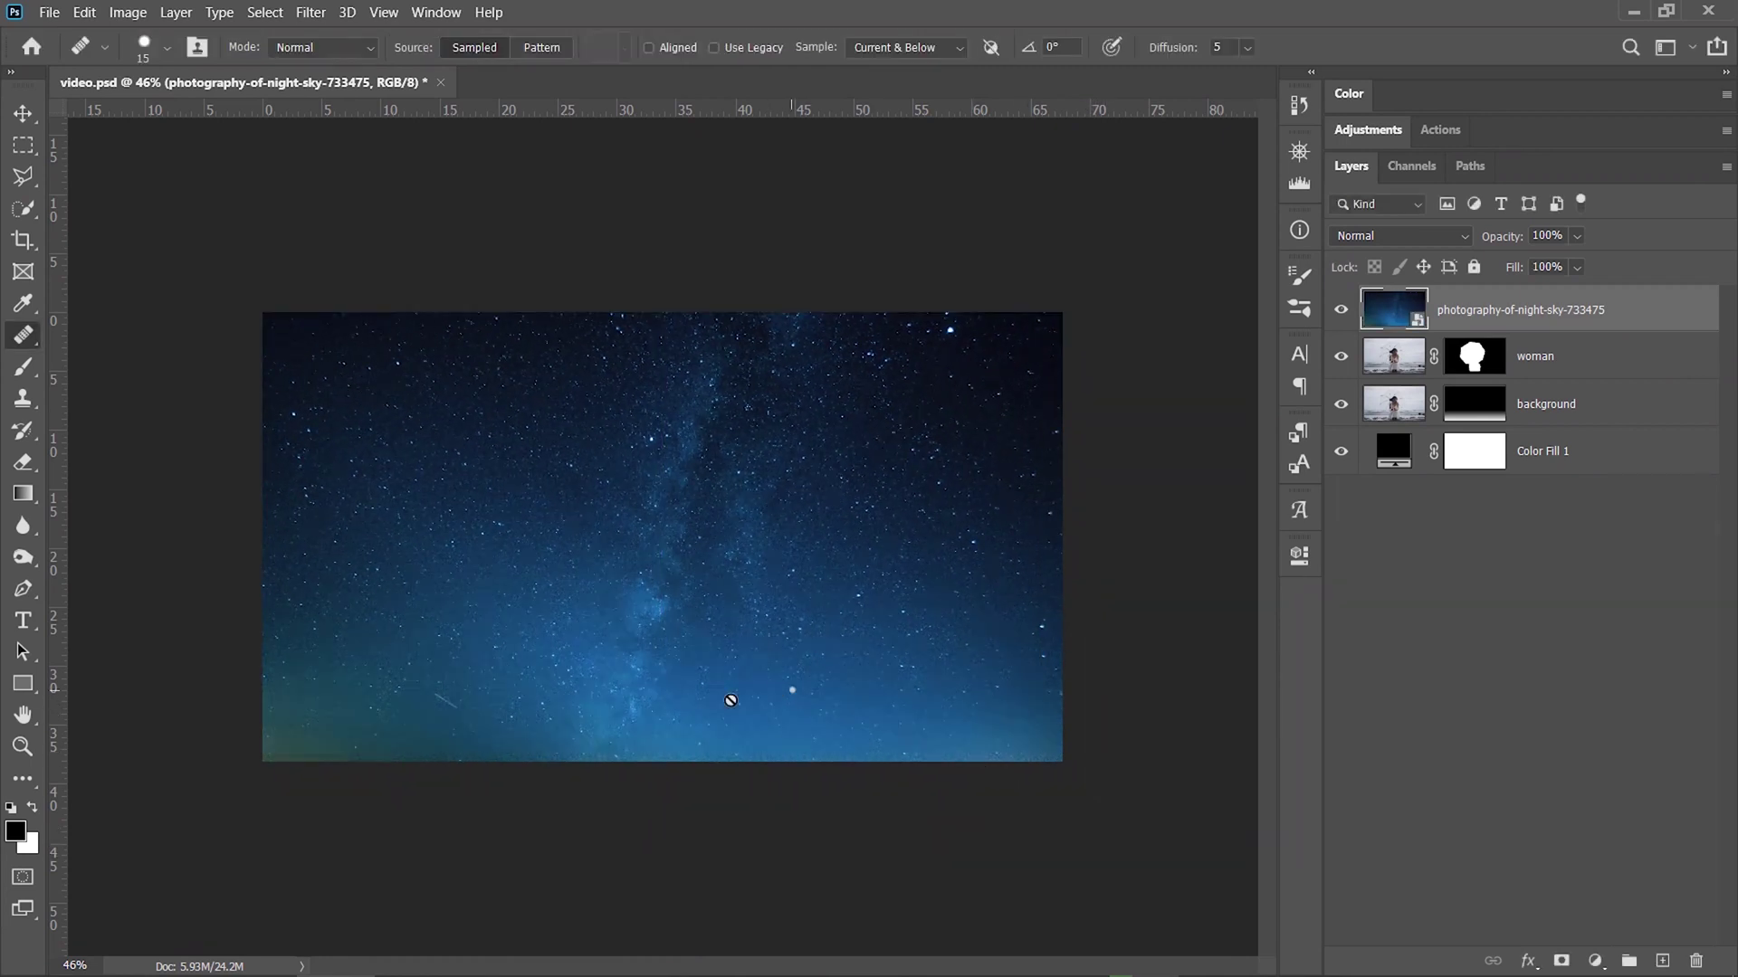
pyautogui.click(835, 490)
pyautogui.moveTo(1633, 309); pyautogui.dragTo(1608, 428)
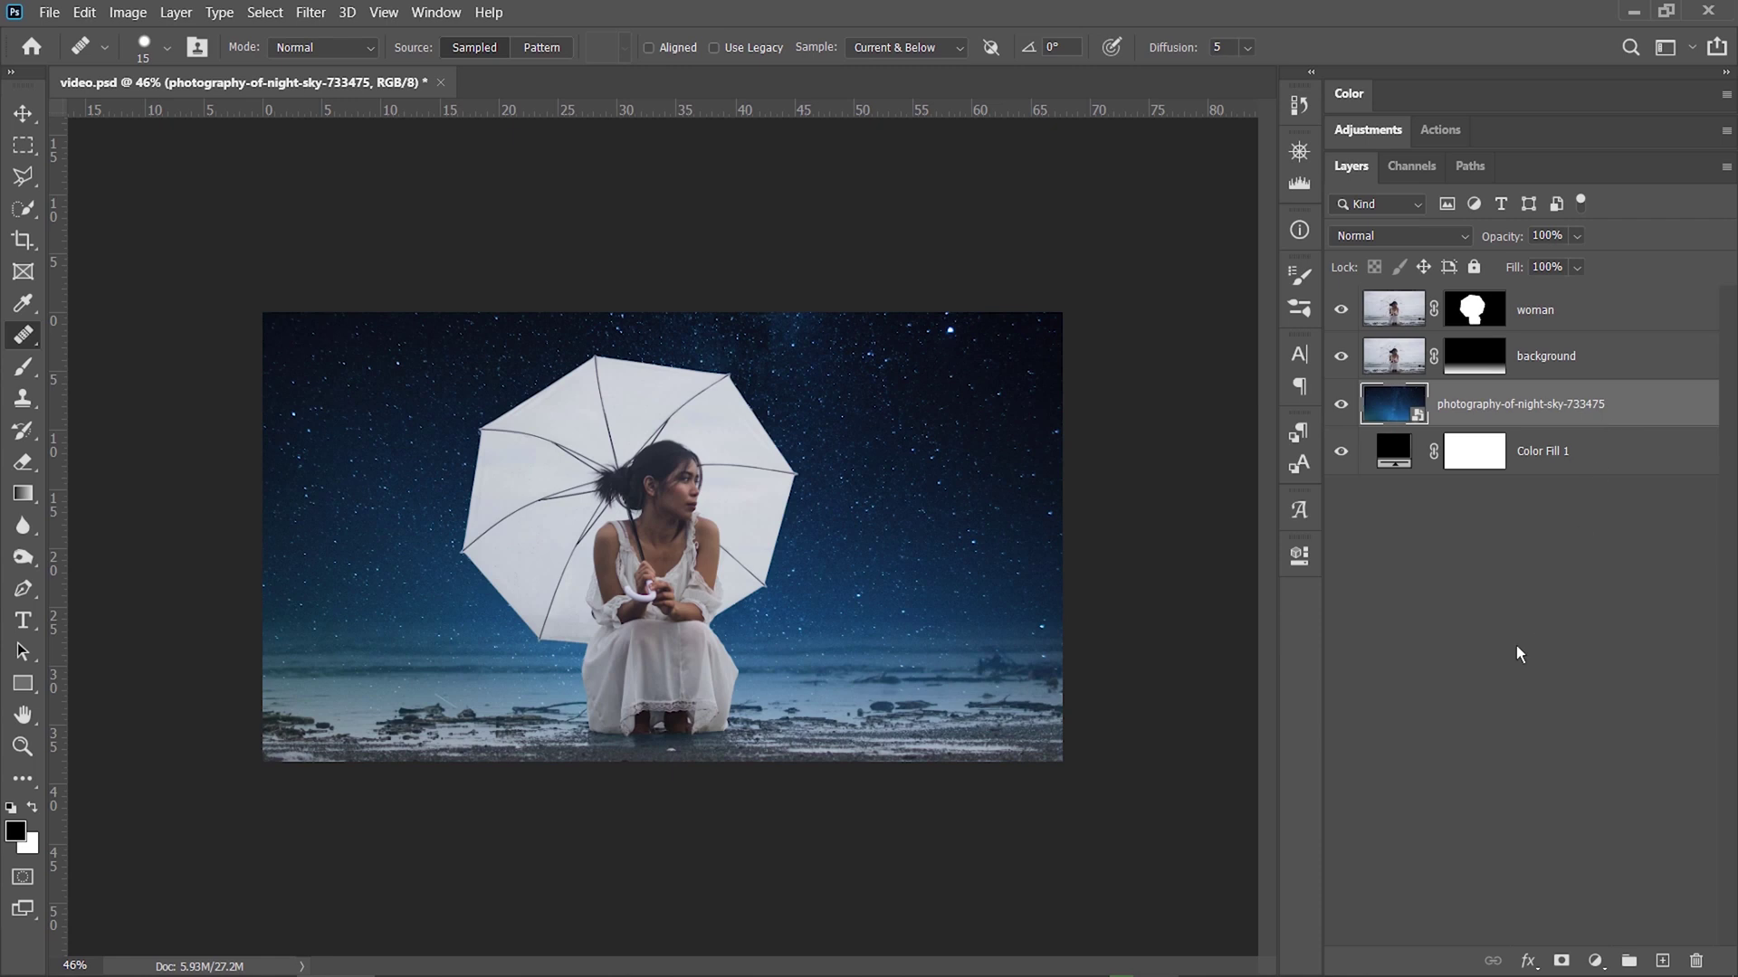
pyautogui.click(1341, 404)
pyautogui.click(1341, 406)
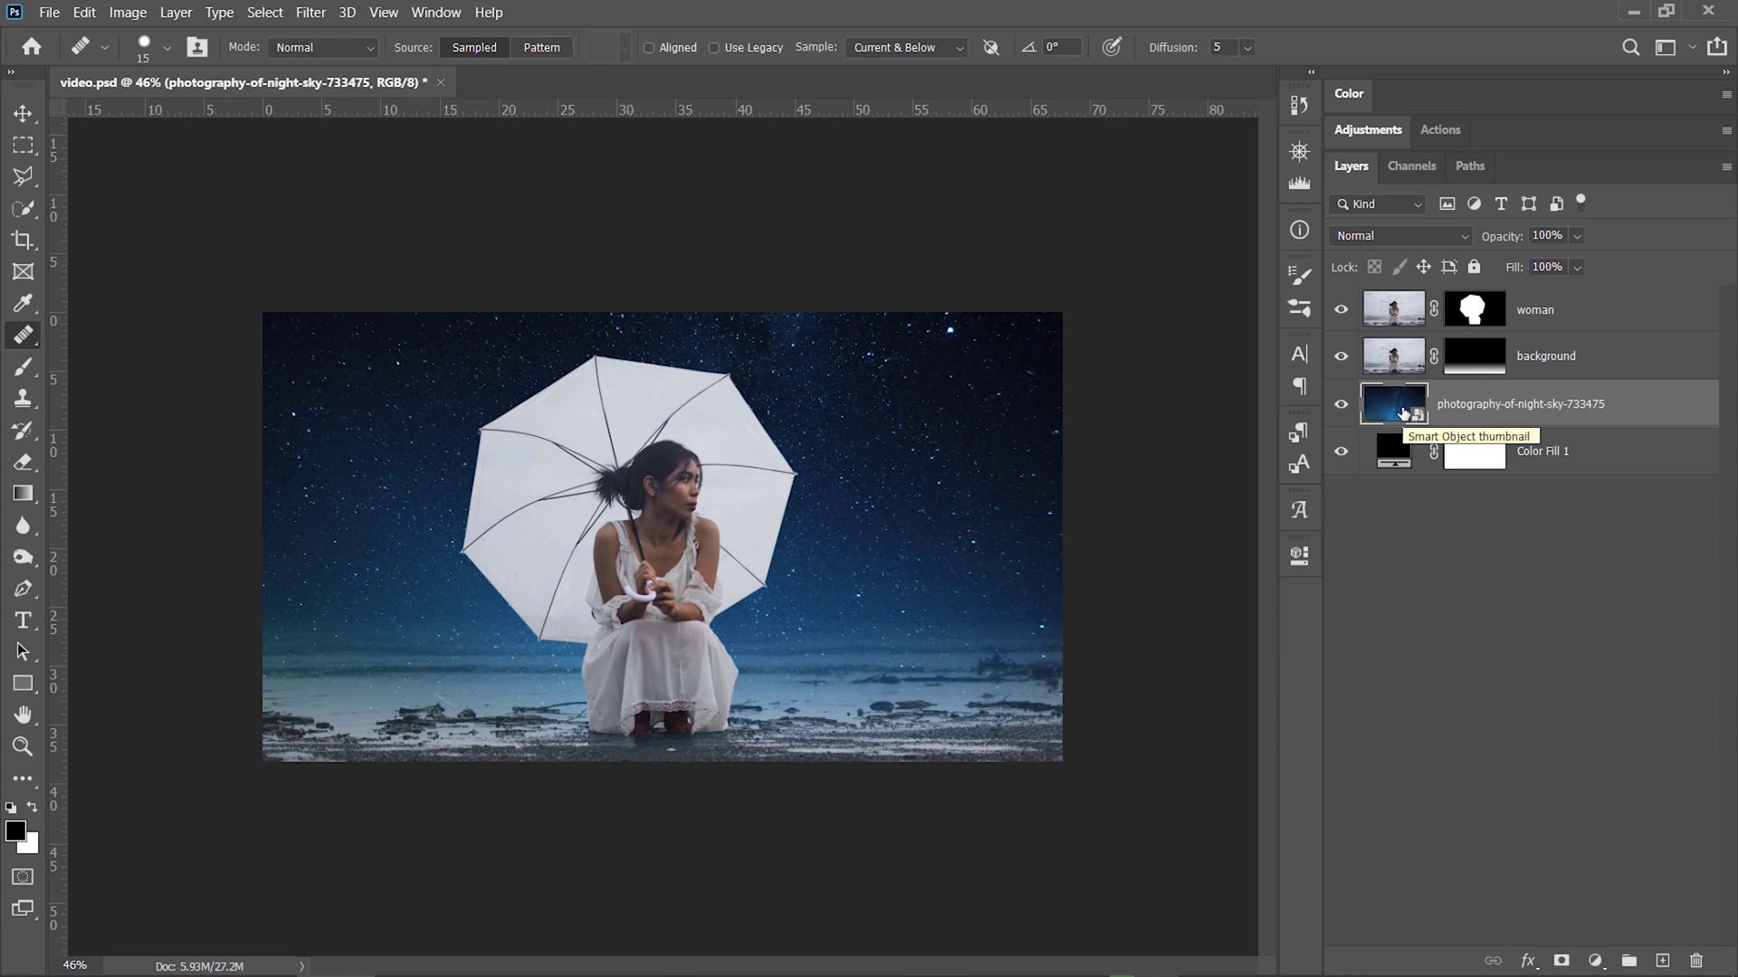
# - Rename the night-sky layer to 'sky'
pyautogui.doubleClick(1494, 412)
pyautogui.write('sky')
pyautogui.press('Return')
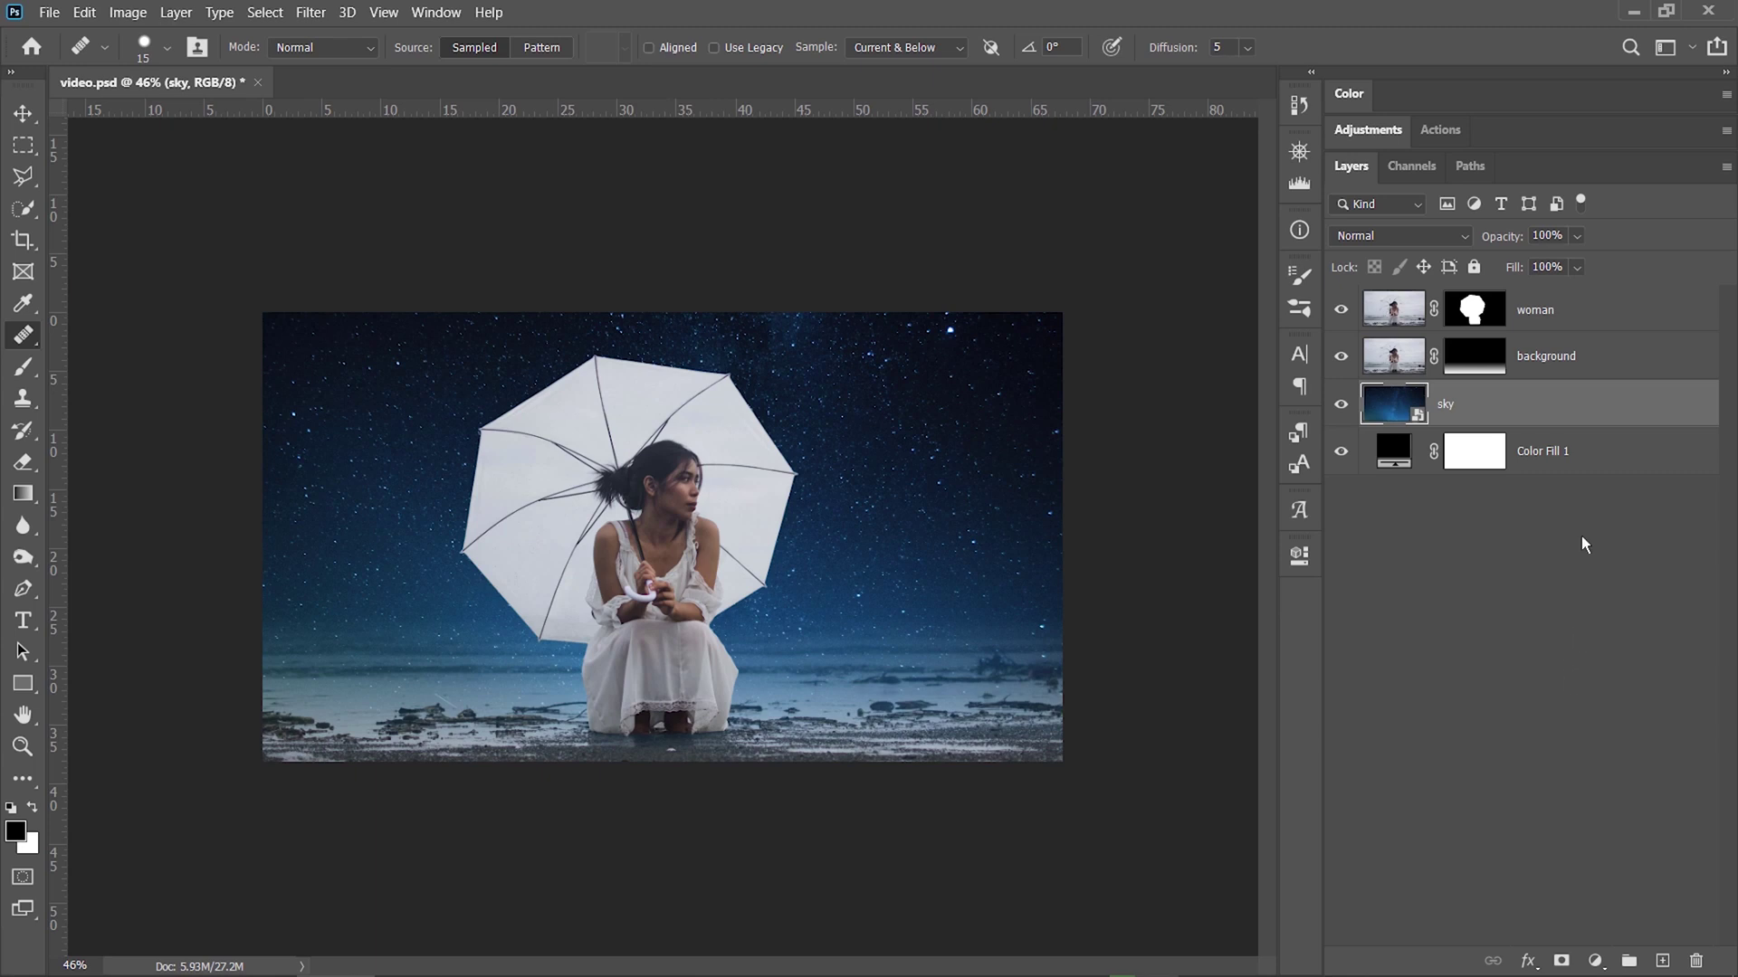
# - Add a deep blue #172693 Solid Color fill layer directly above the background layer
pyautogui.click(1602, 363)
pyautogui.click(1596, 961)
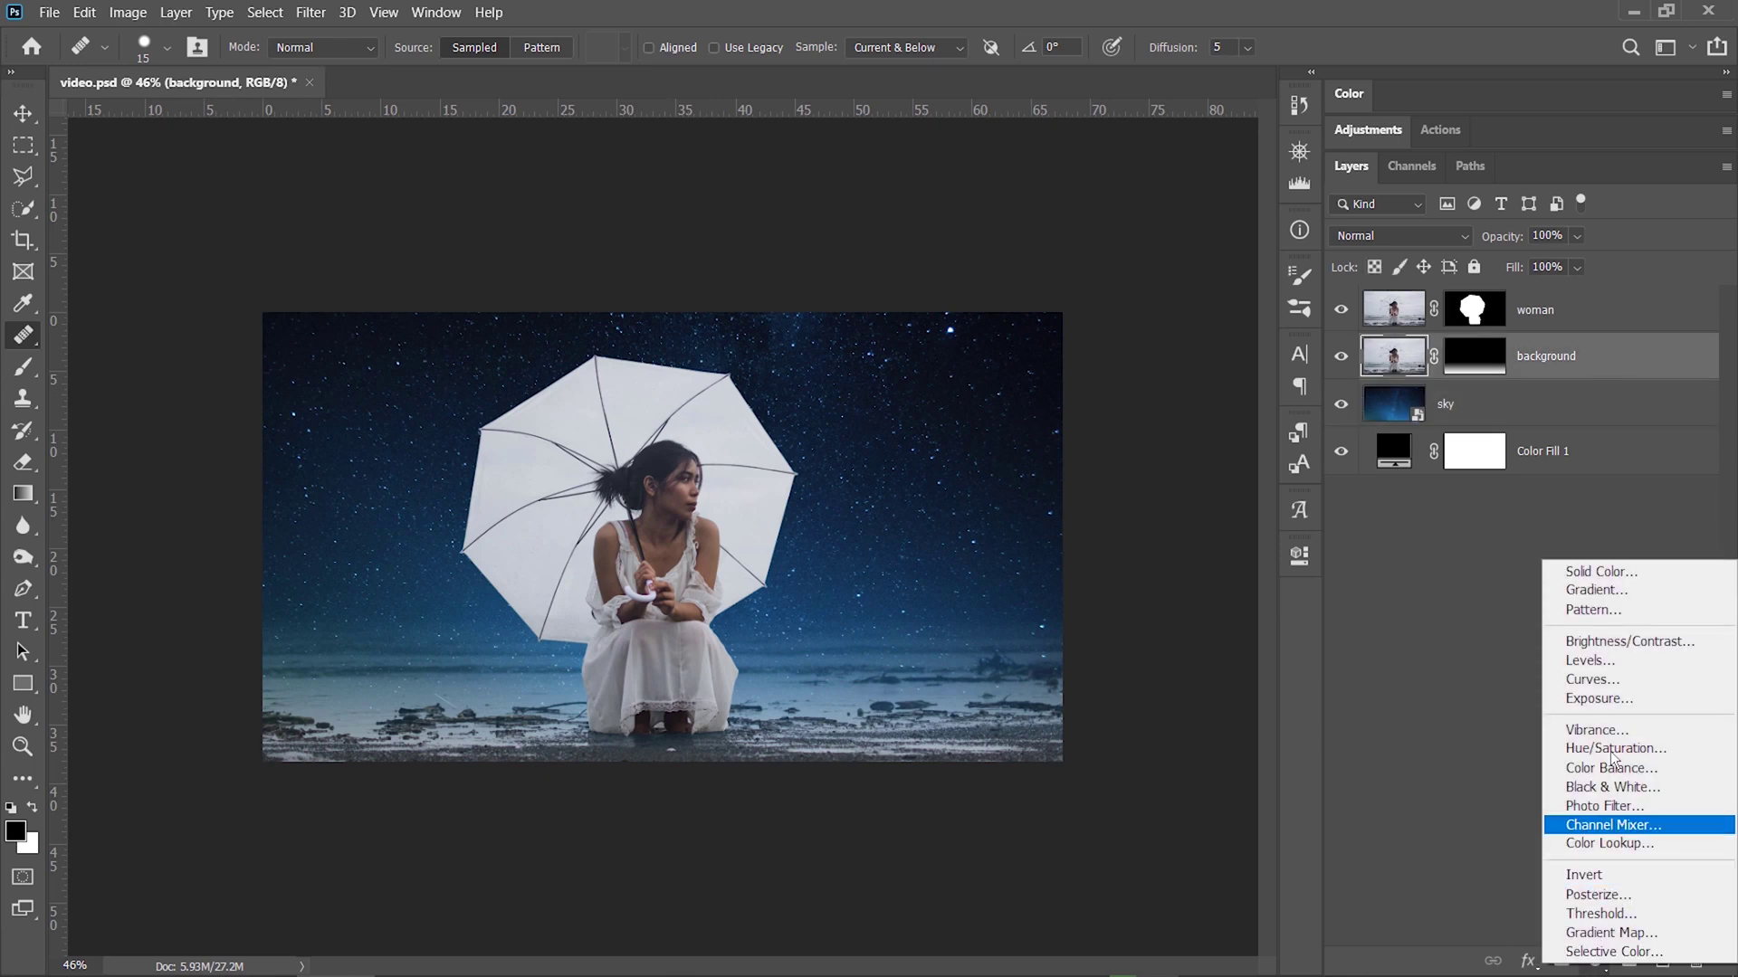
pyautogui.click(1607, 572)
pyautogui.click(1447, 479)
pyautogui.click(1389, 500)
pyautogui.click(1376, 498)
pyautogui.click(1645, 369)
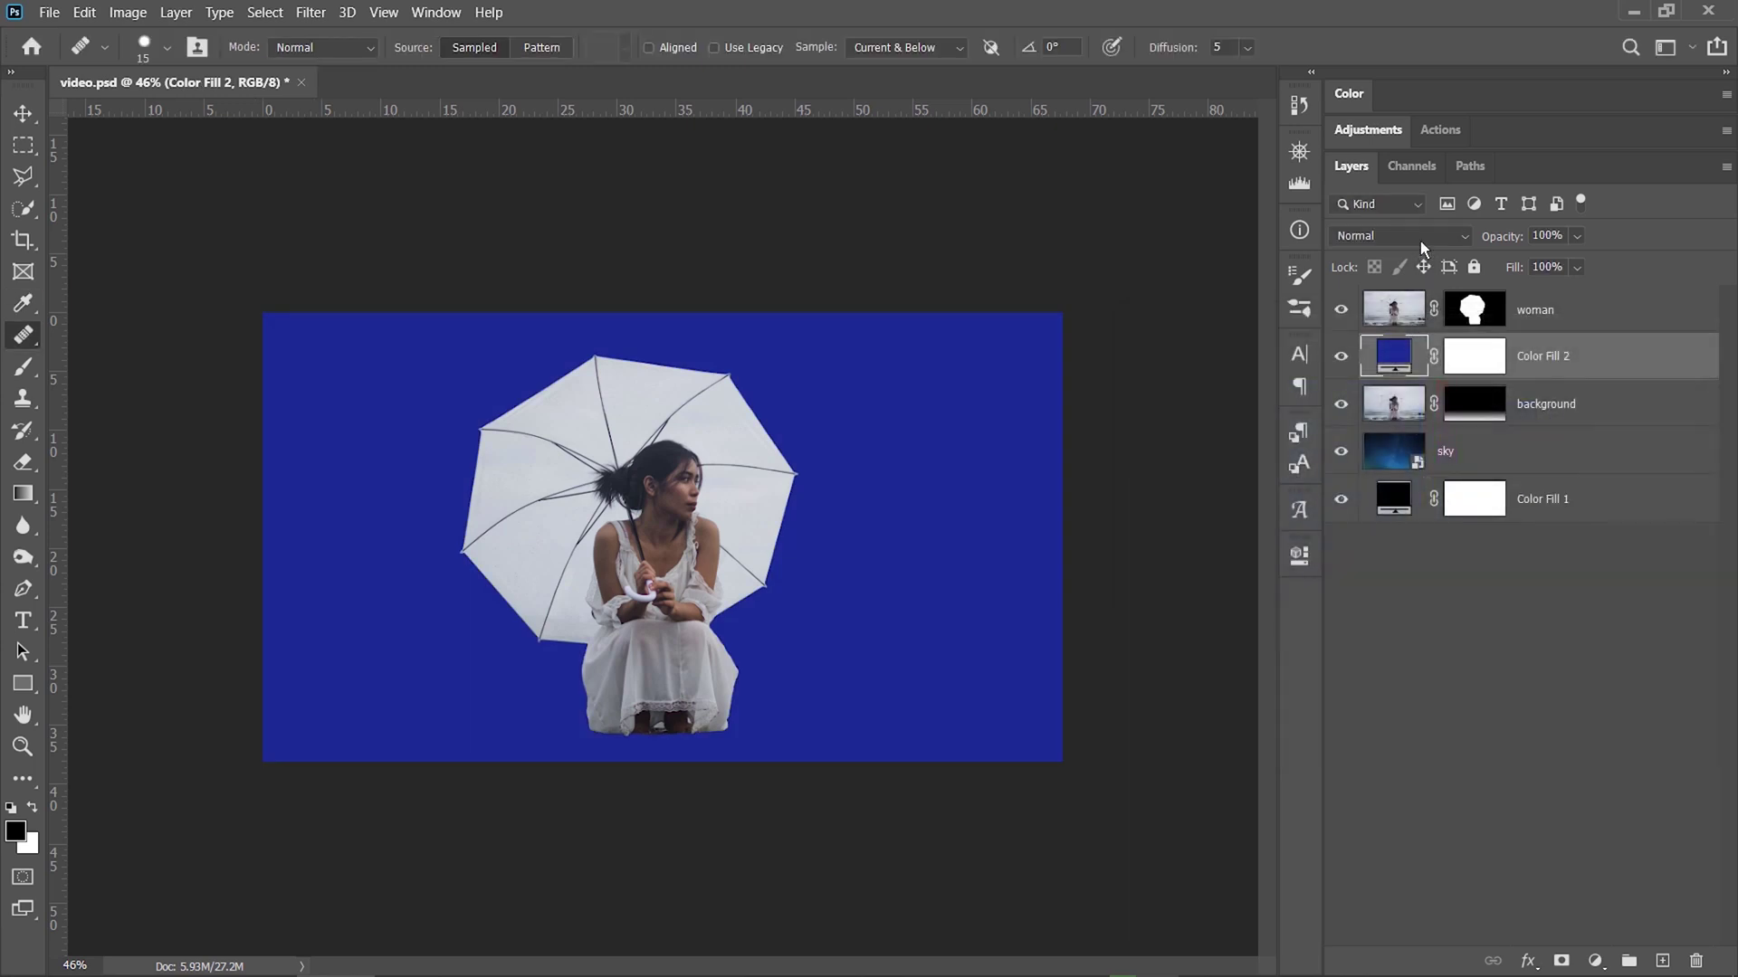
# - Switch Color Fill 2 to Soft Light blending and clip it to the background layer
pyautogui.click(1420, 234)
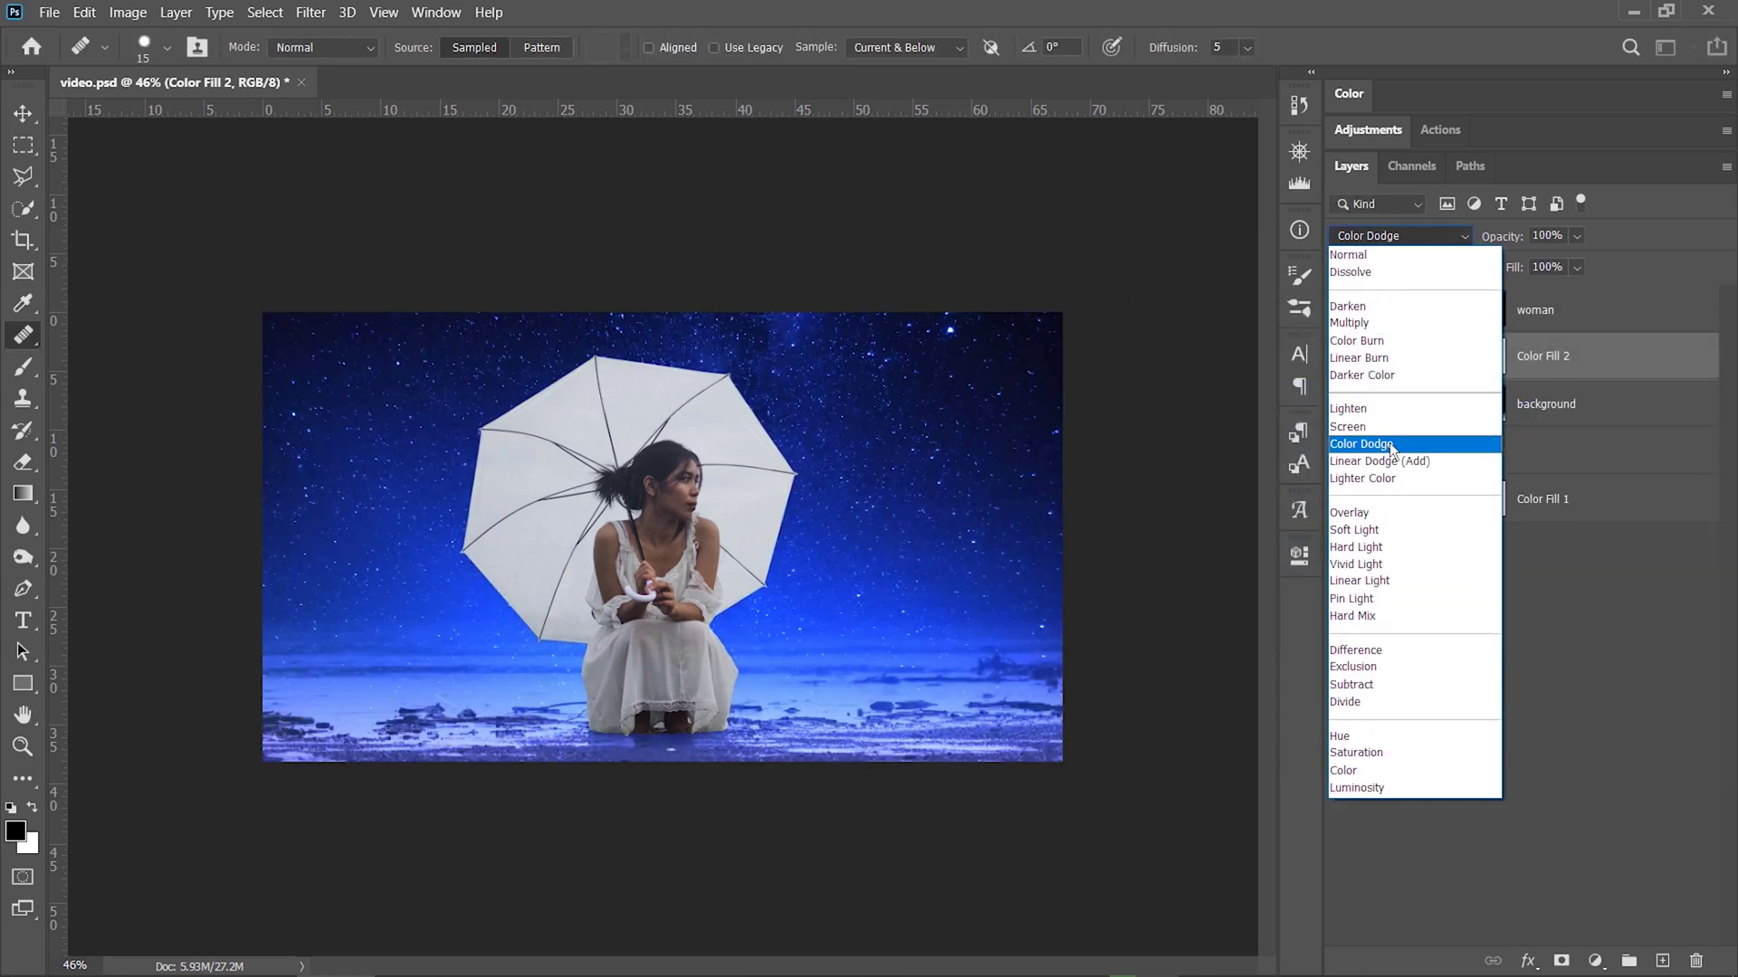
pyautogui.click(1390, 530)
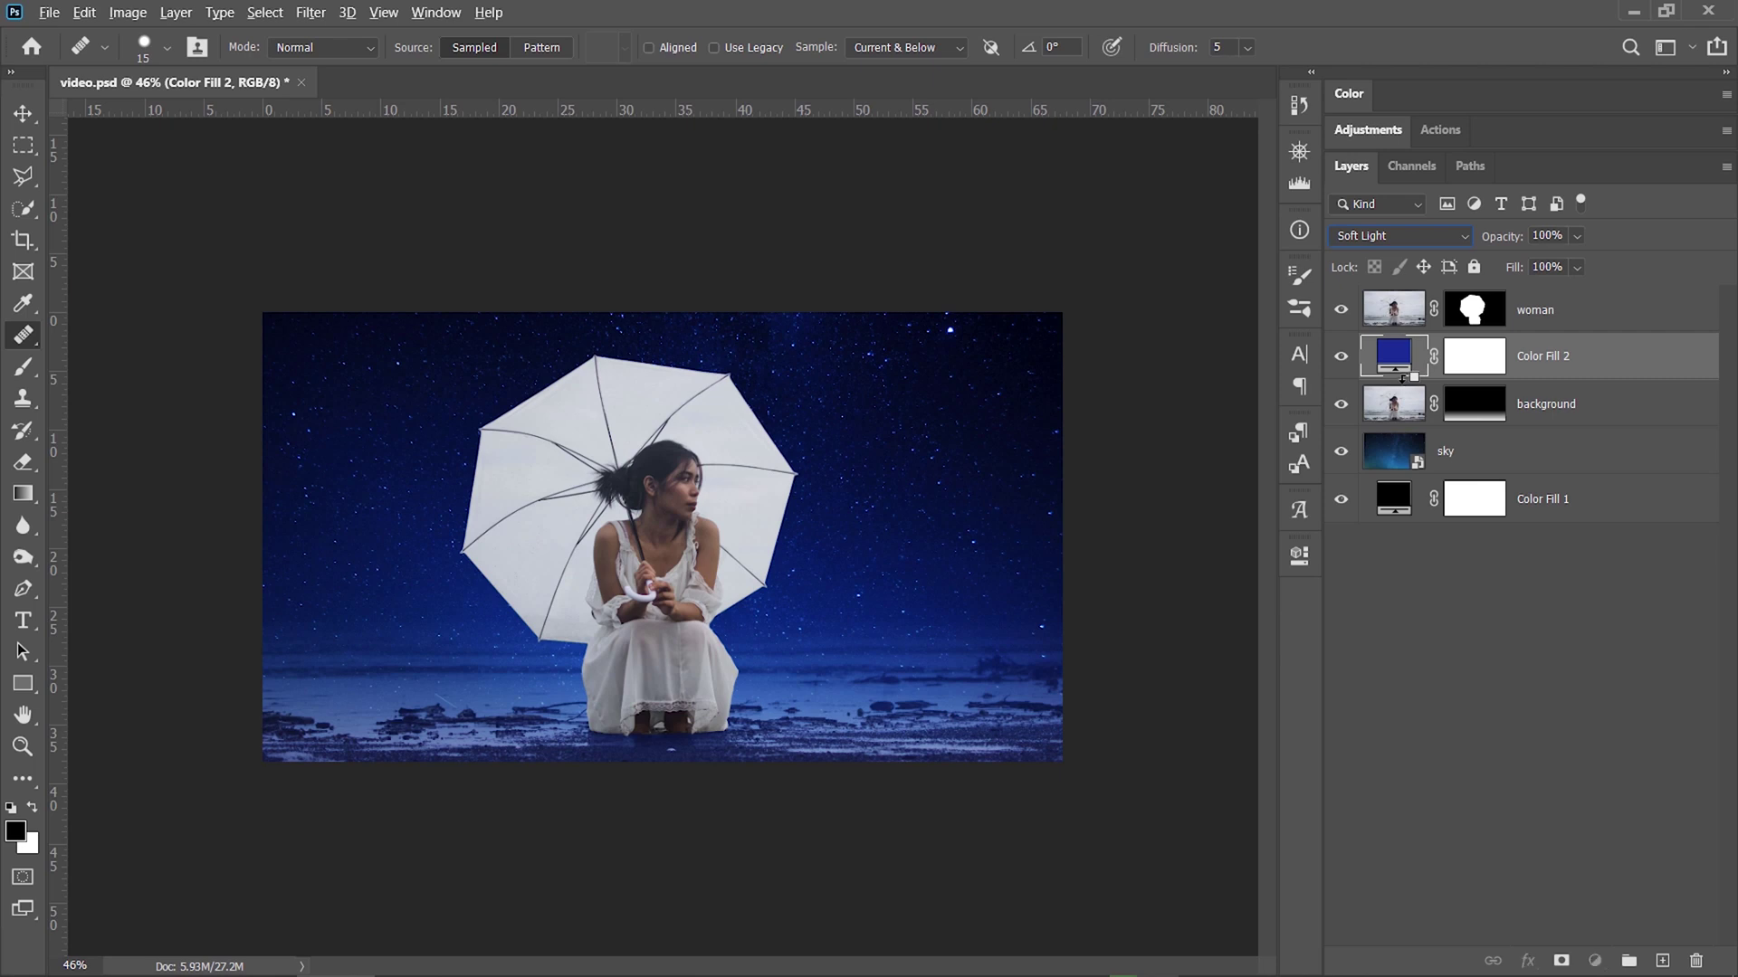
pyautogui.keyDown('alt'); pyautogui.click(1401, 378); pyautogui.keyUp('alt')
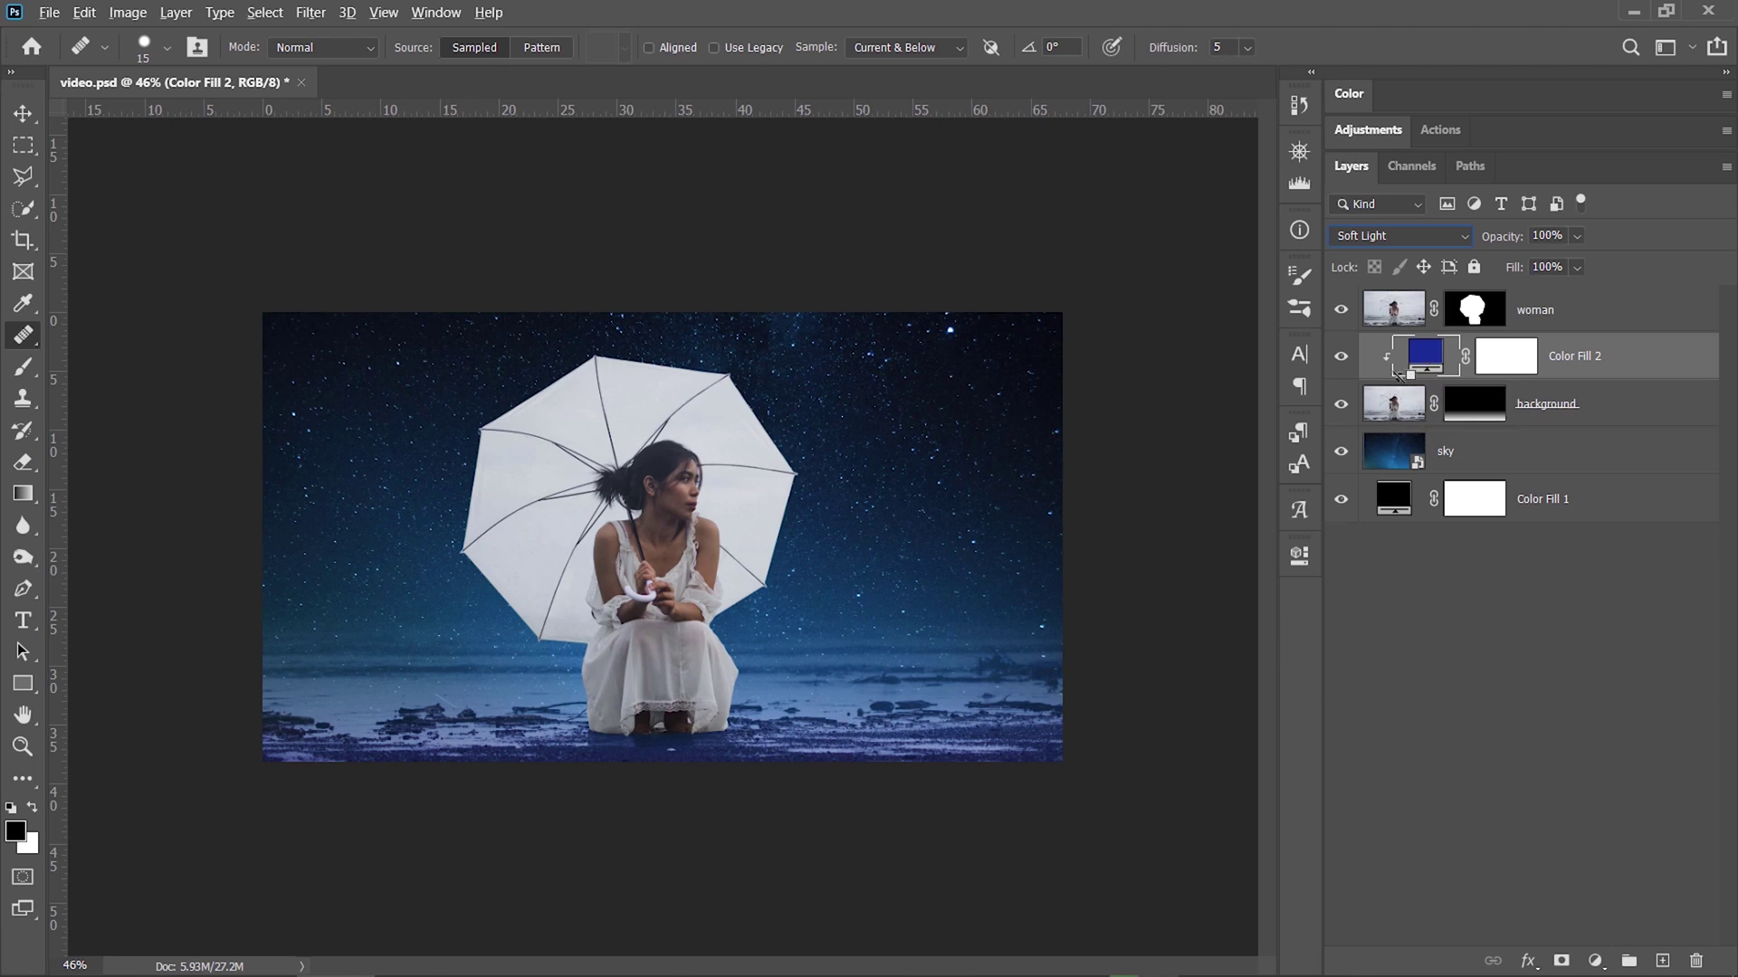
pyautogui.keyDown('alt'); pyautogui.click(1400, 374); pyautogui.keyUp('alt')
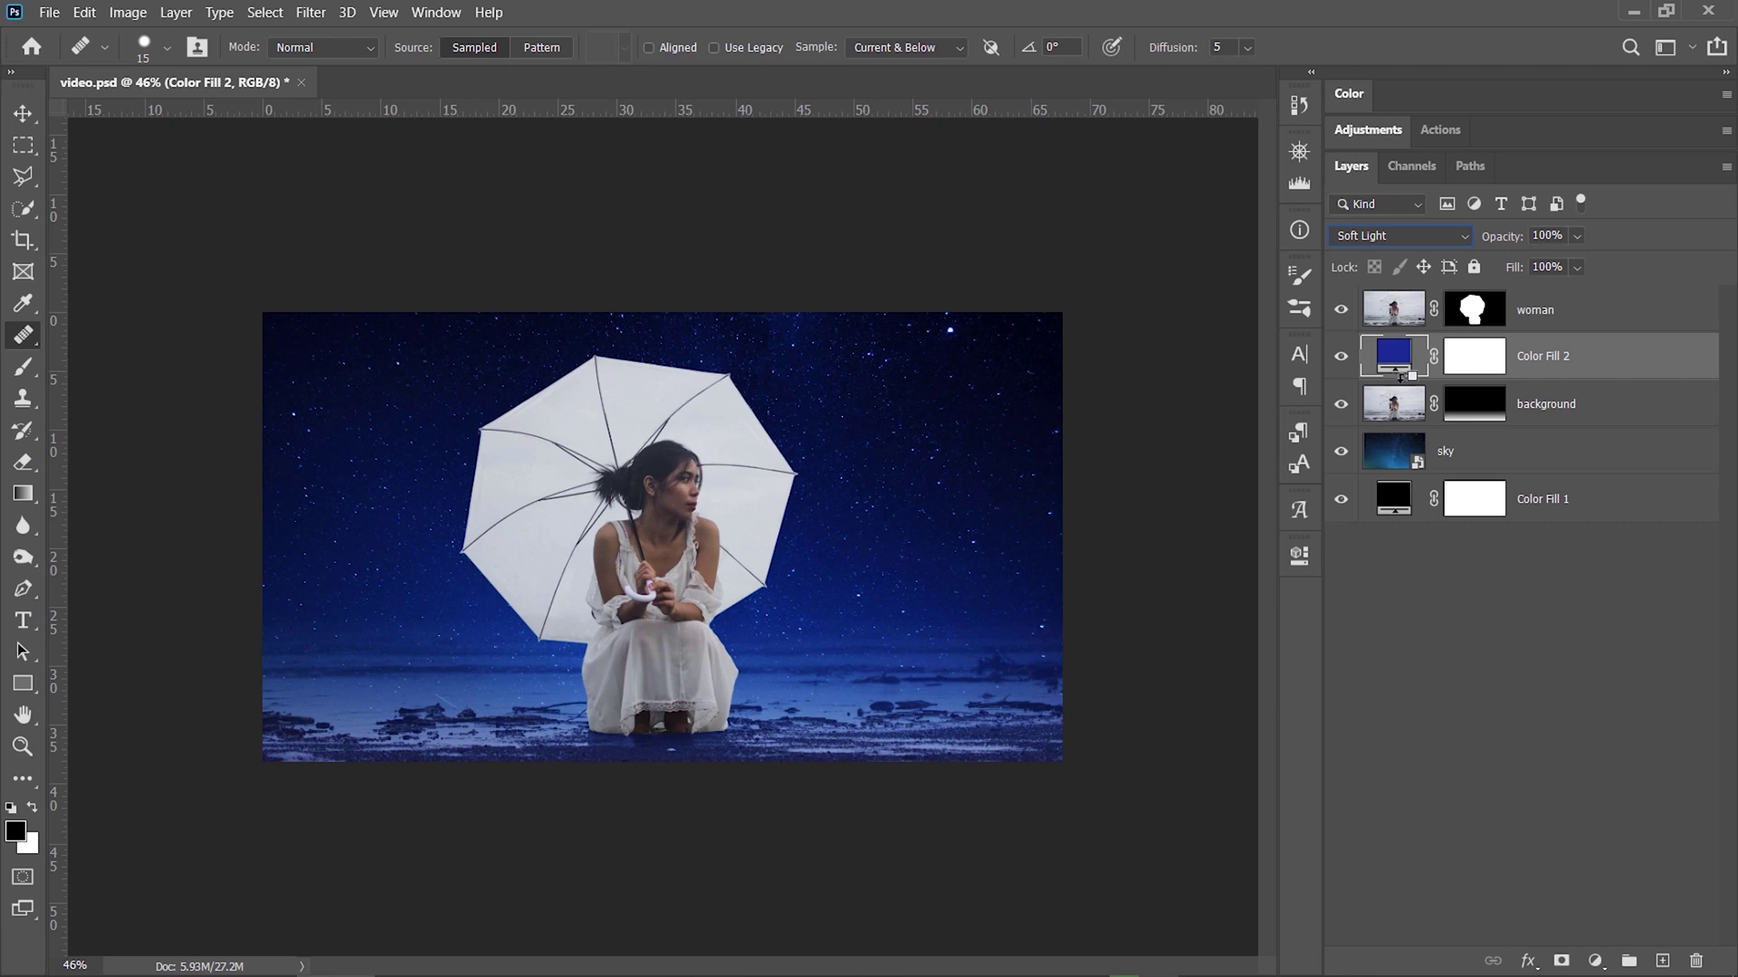
pyautogui.keyDown('alt'); pyautogui.click(1400, 375); pyautogui.keyUp('alt')
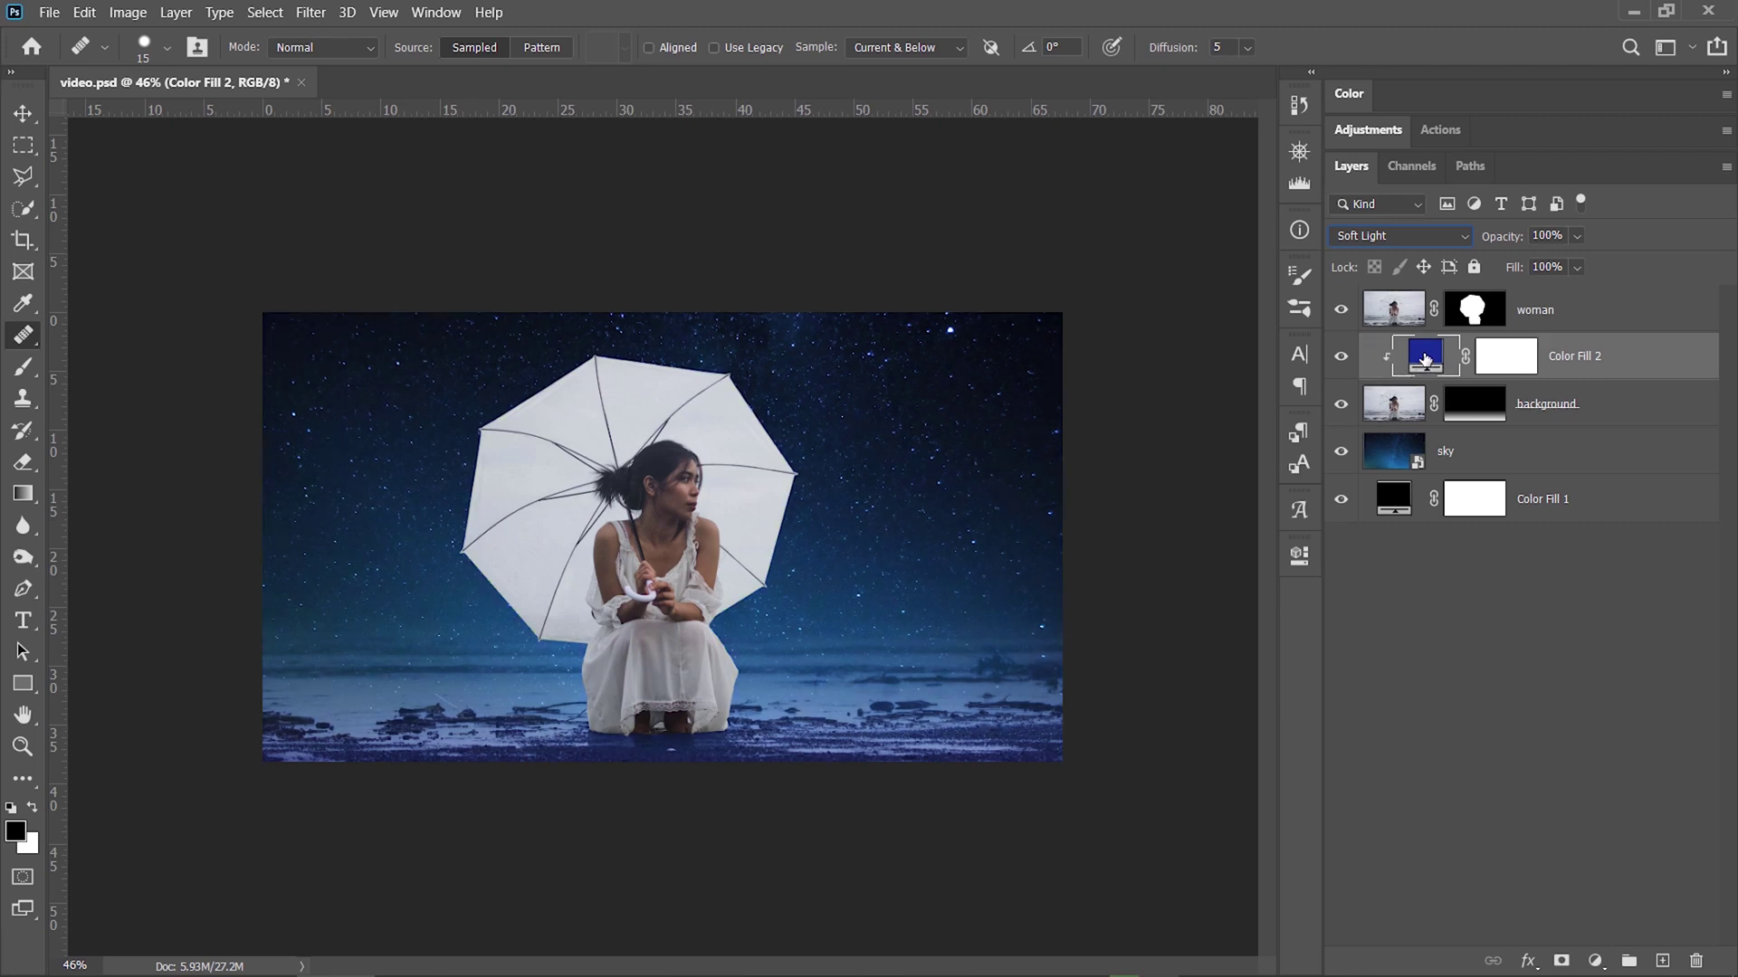
# - Sample a blue from the night sky for Color Fill 2 and brighten it to #116299
pyautogui.doubleClick(1425, 359)
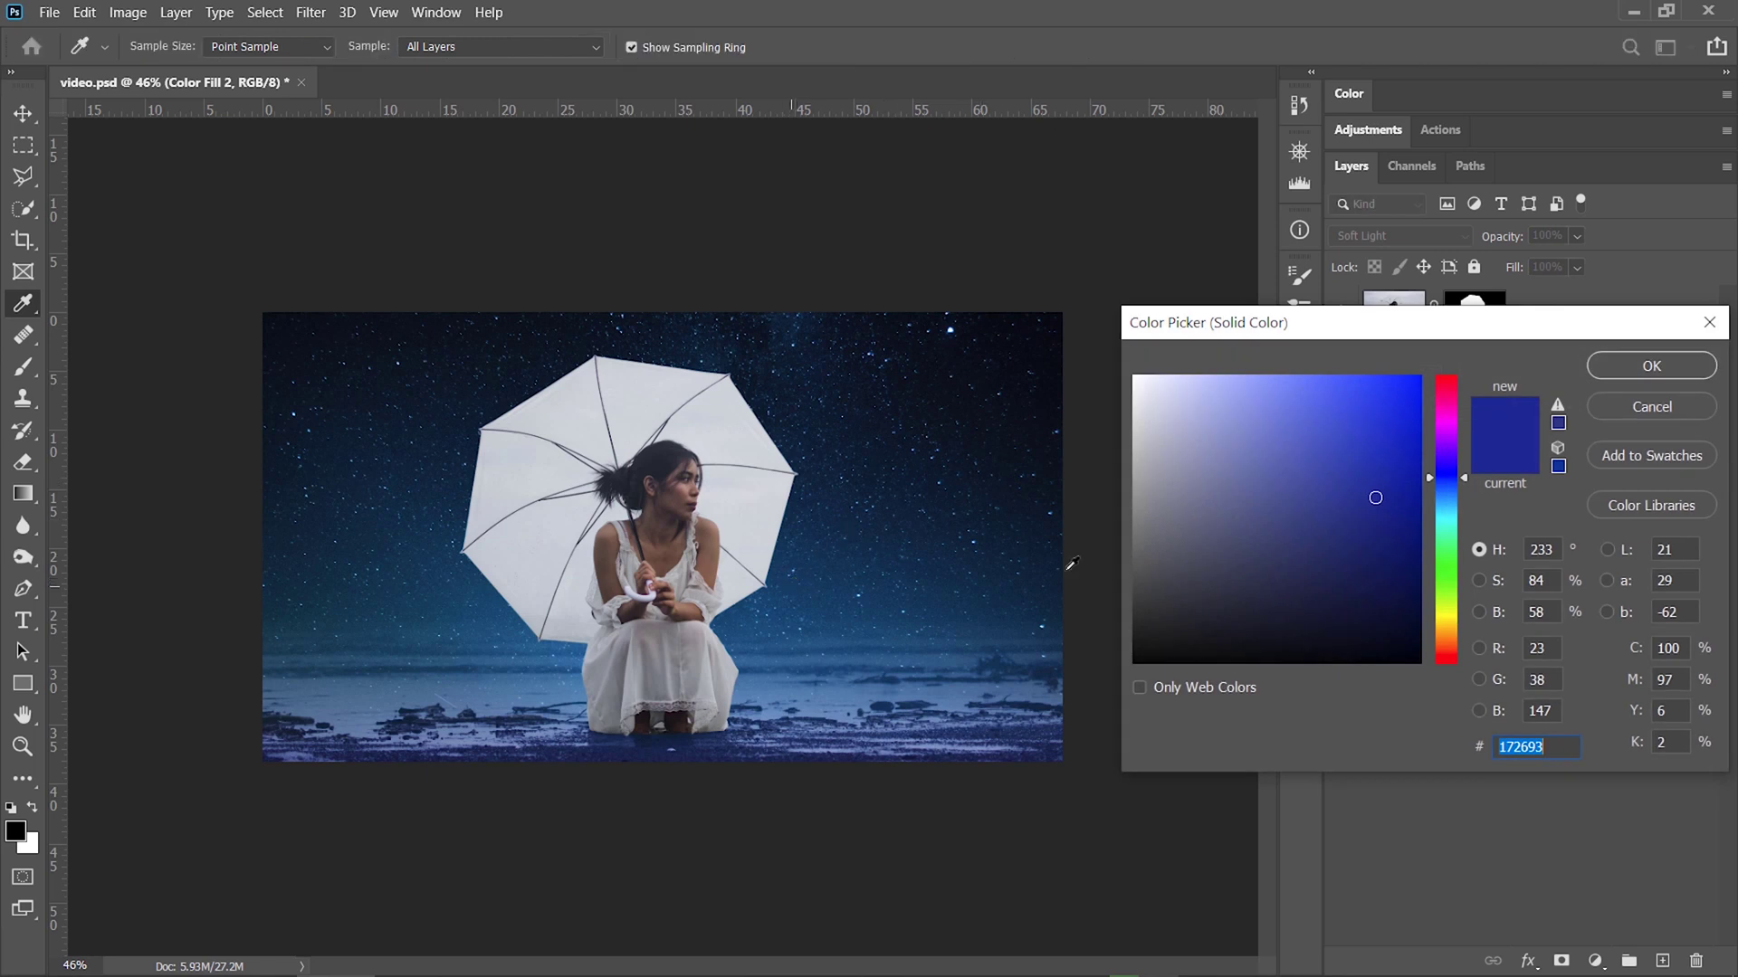
pyautogui.click(1374, 502)
pyautogui.click(786, 567)
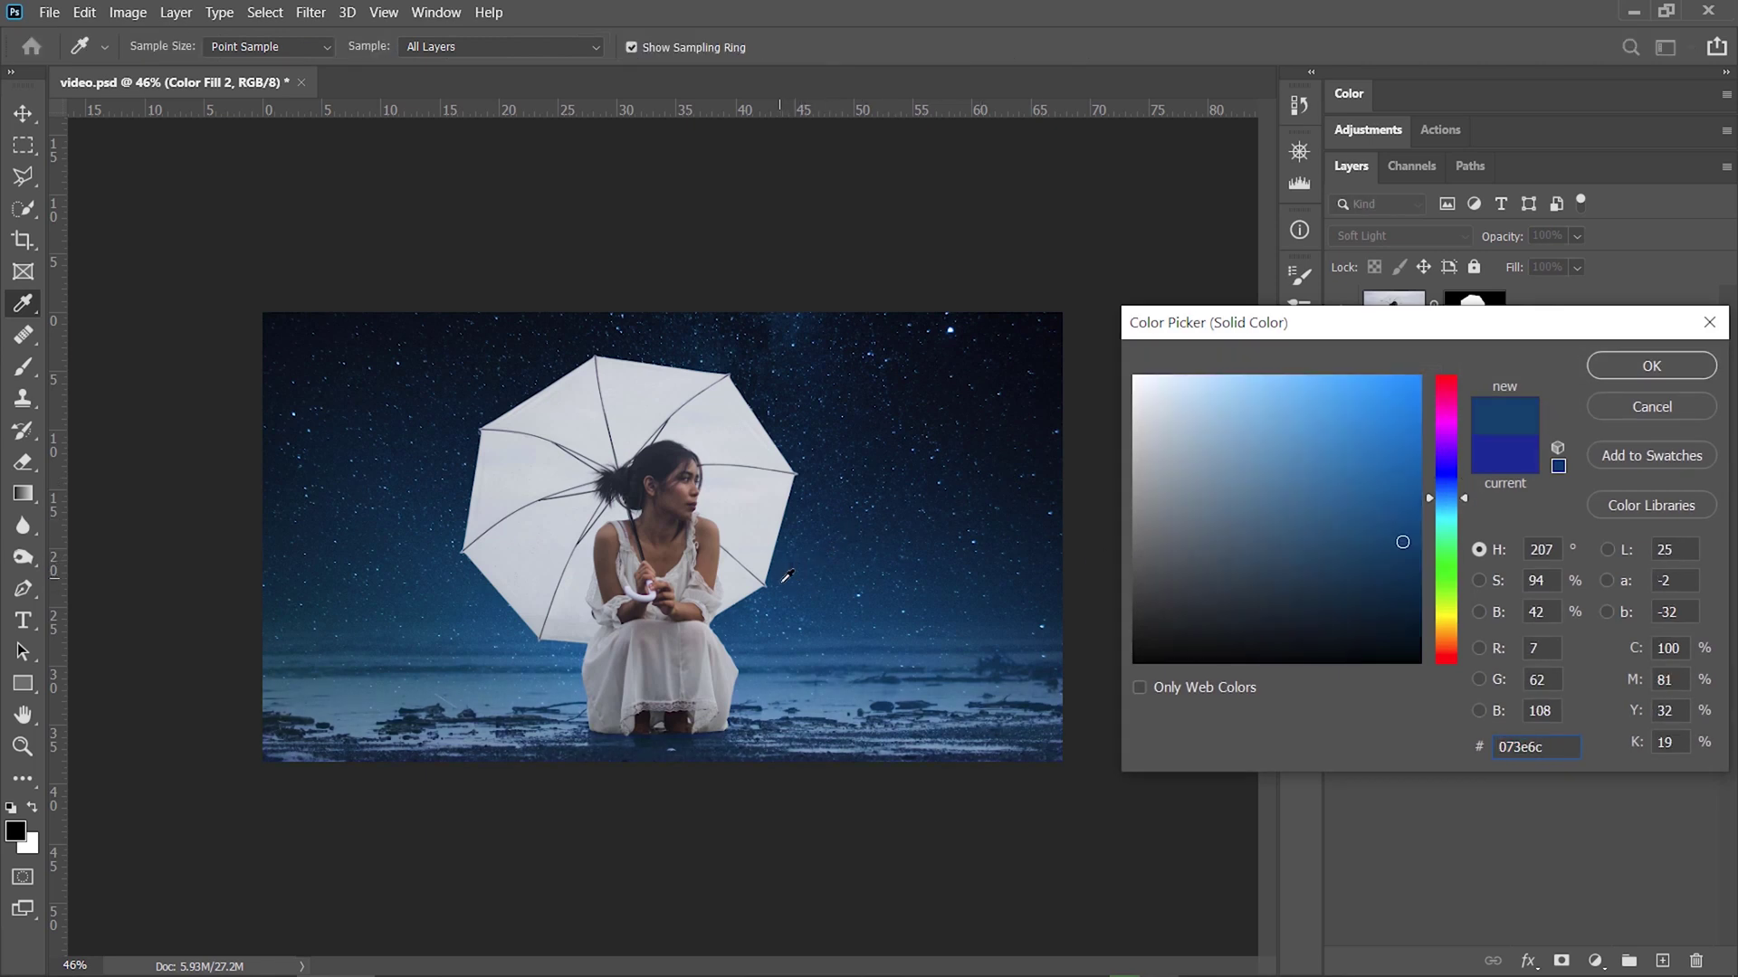
pyautogui.click(784, 579)
pyautogui.click(787, 567)
pyautogui.moveTo(1400, 543); pyautogui.dragTo(1387, 491)
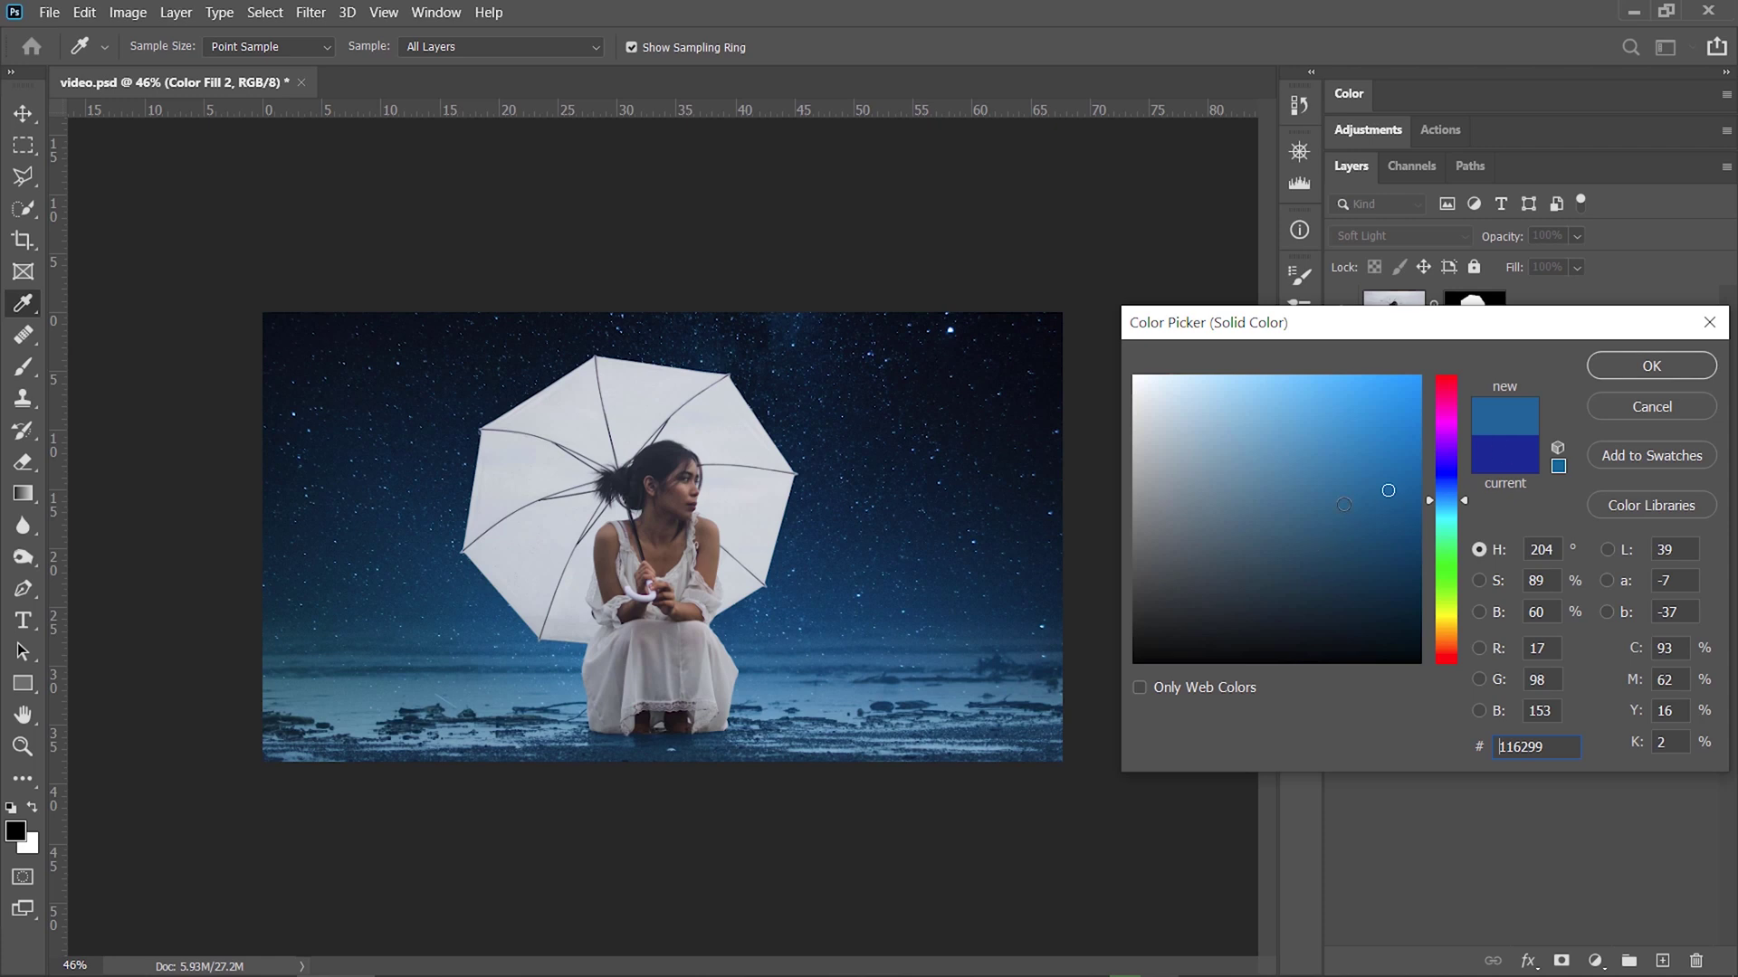
# - Confirm the #116299 fill colour, then select the sky layer and zoom around the umbrella
pyautogui.click(1659, 367)
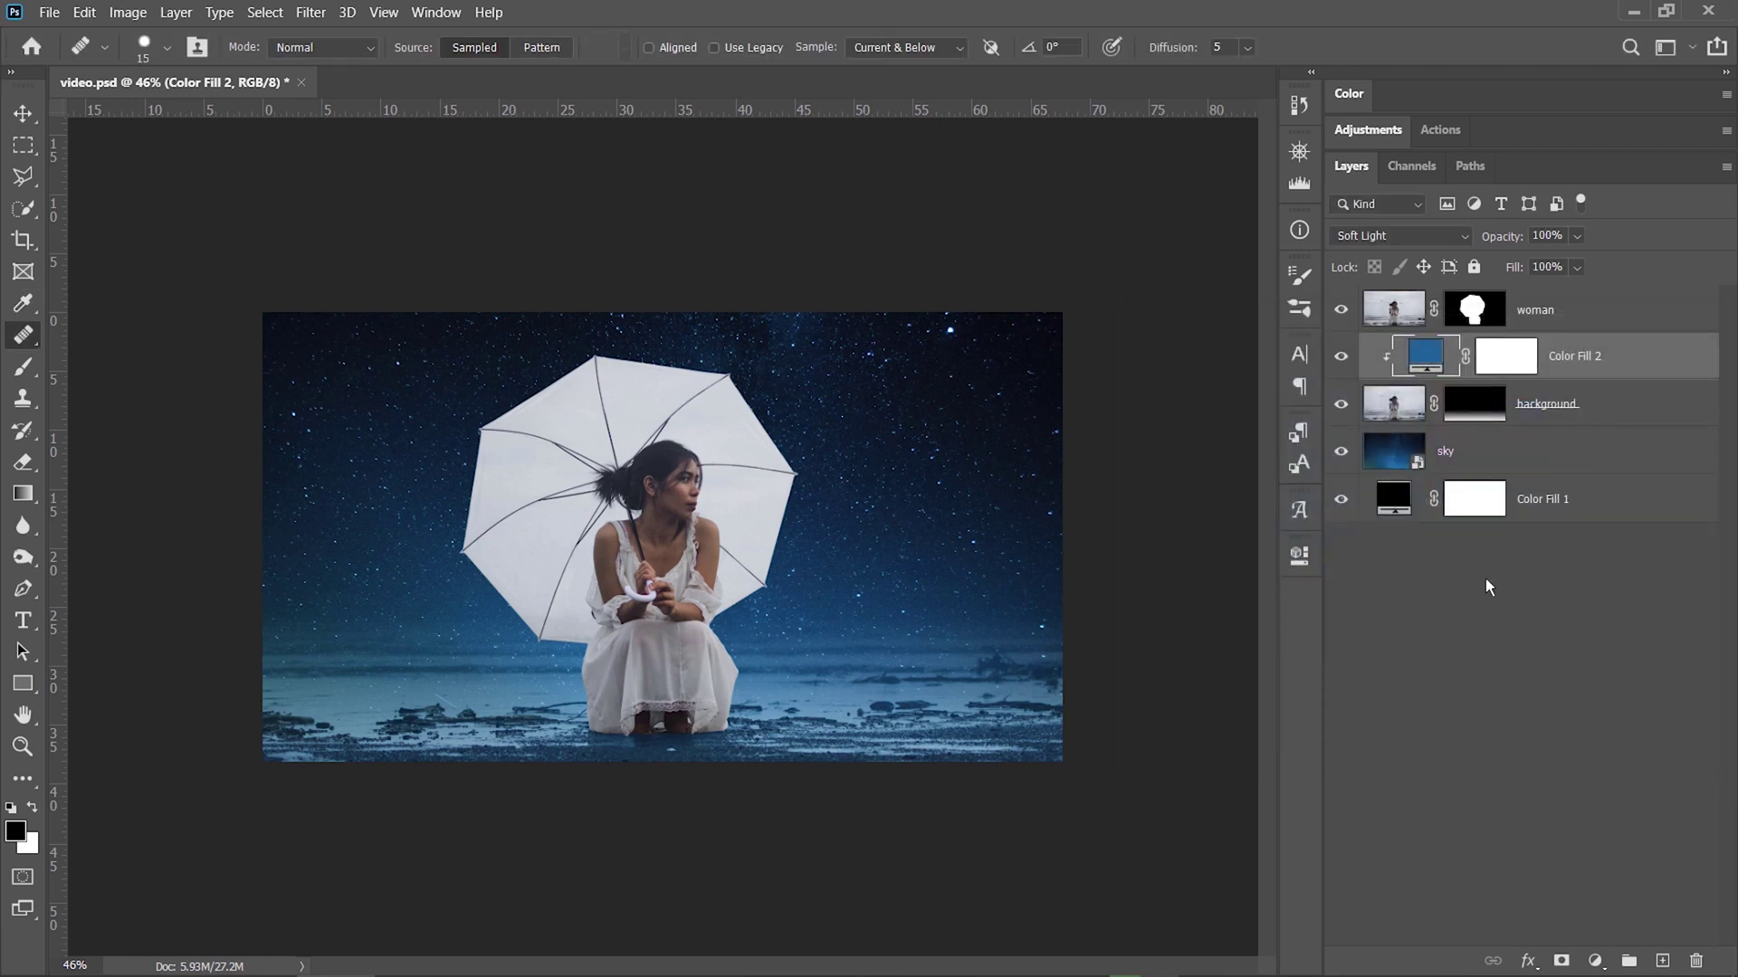
pyautogui.click(1398, 454)
pyautogui.press('z')
pyautogui.moveTo(461, 539)
pyautogui.mouseDown()
pyautogui.moveTo(592, 550)
pyautogui.moveTo(525, 553)
pyautogui.mouseUp()
pyautogui.press('j')
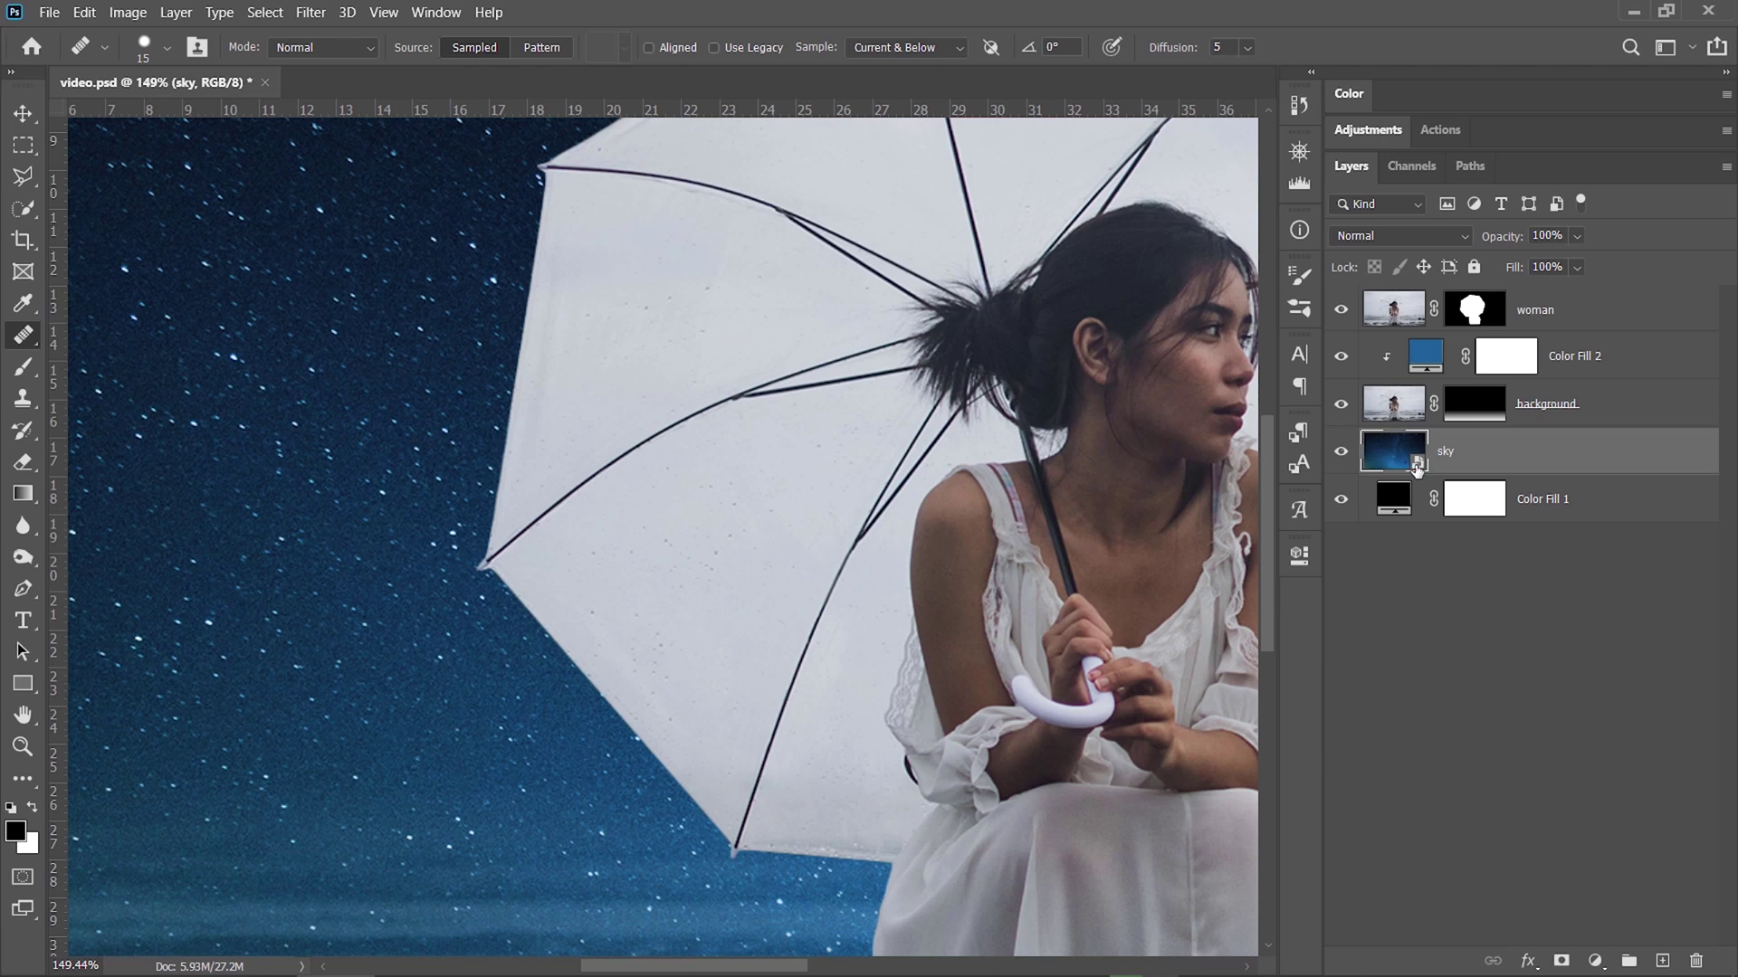
# - Apply a 3-pixel Gaussian Blur to the sky layer and fit the image on screen
pyautogui.click(310, 12)
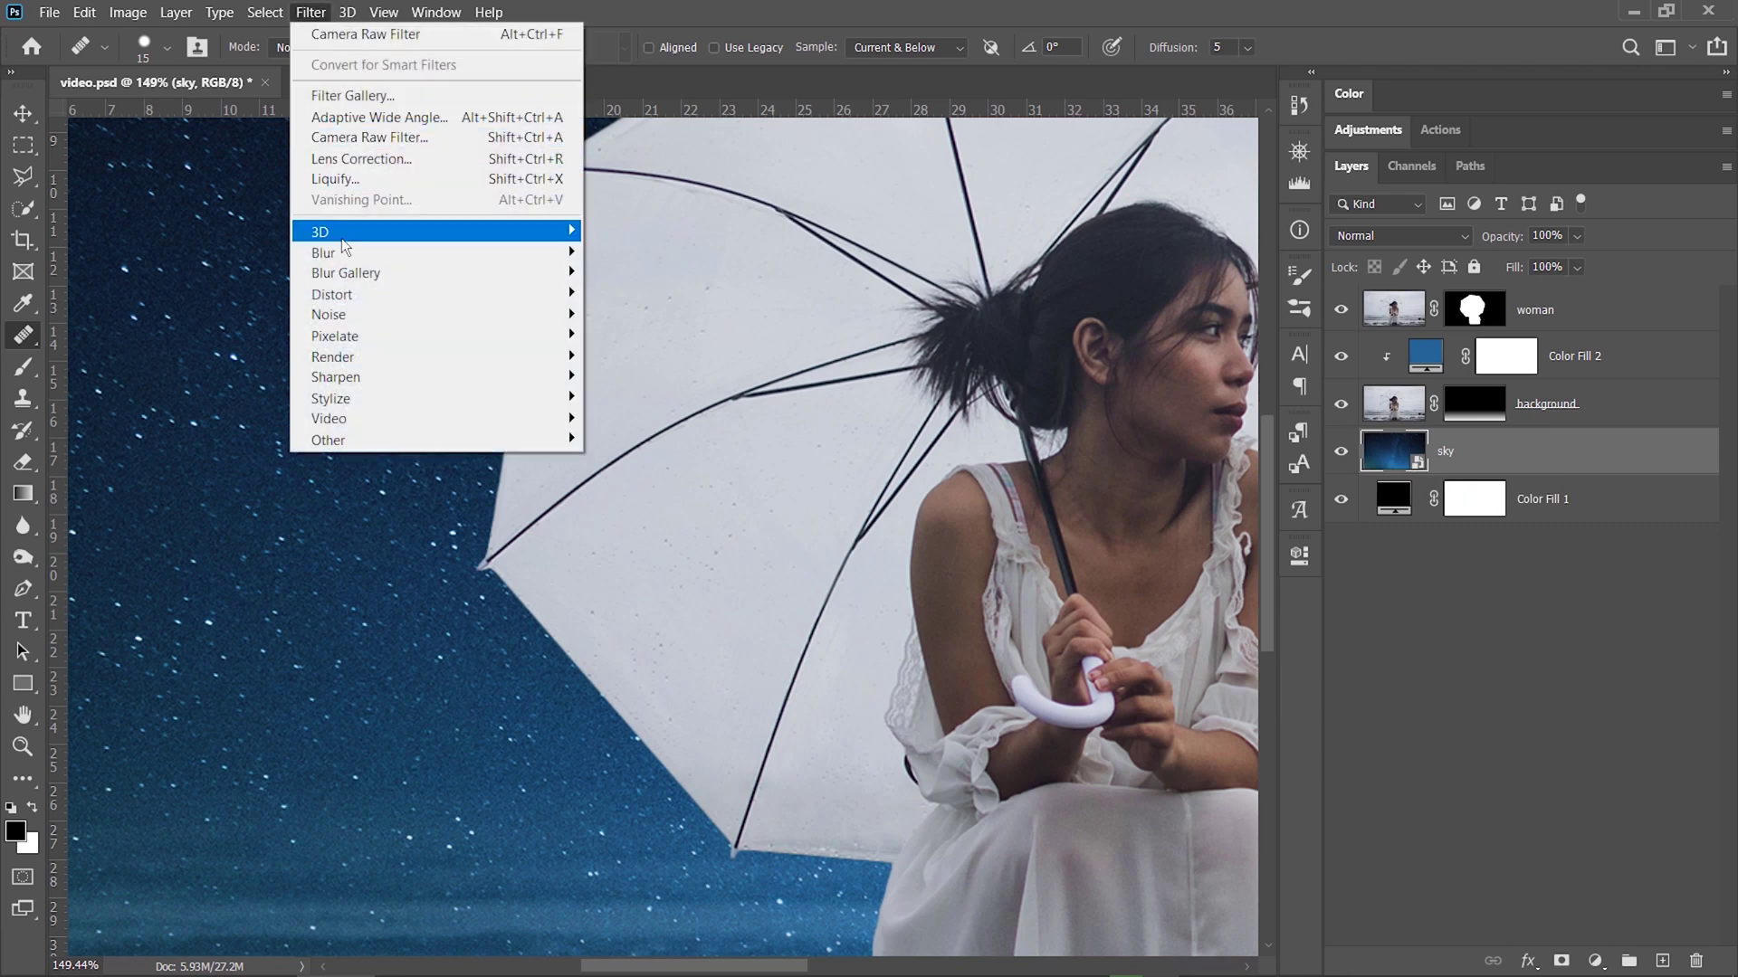
pyautogui.moveTo(343, 253)
pyautogui.click(634, 334)
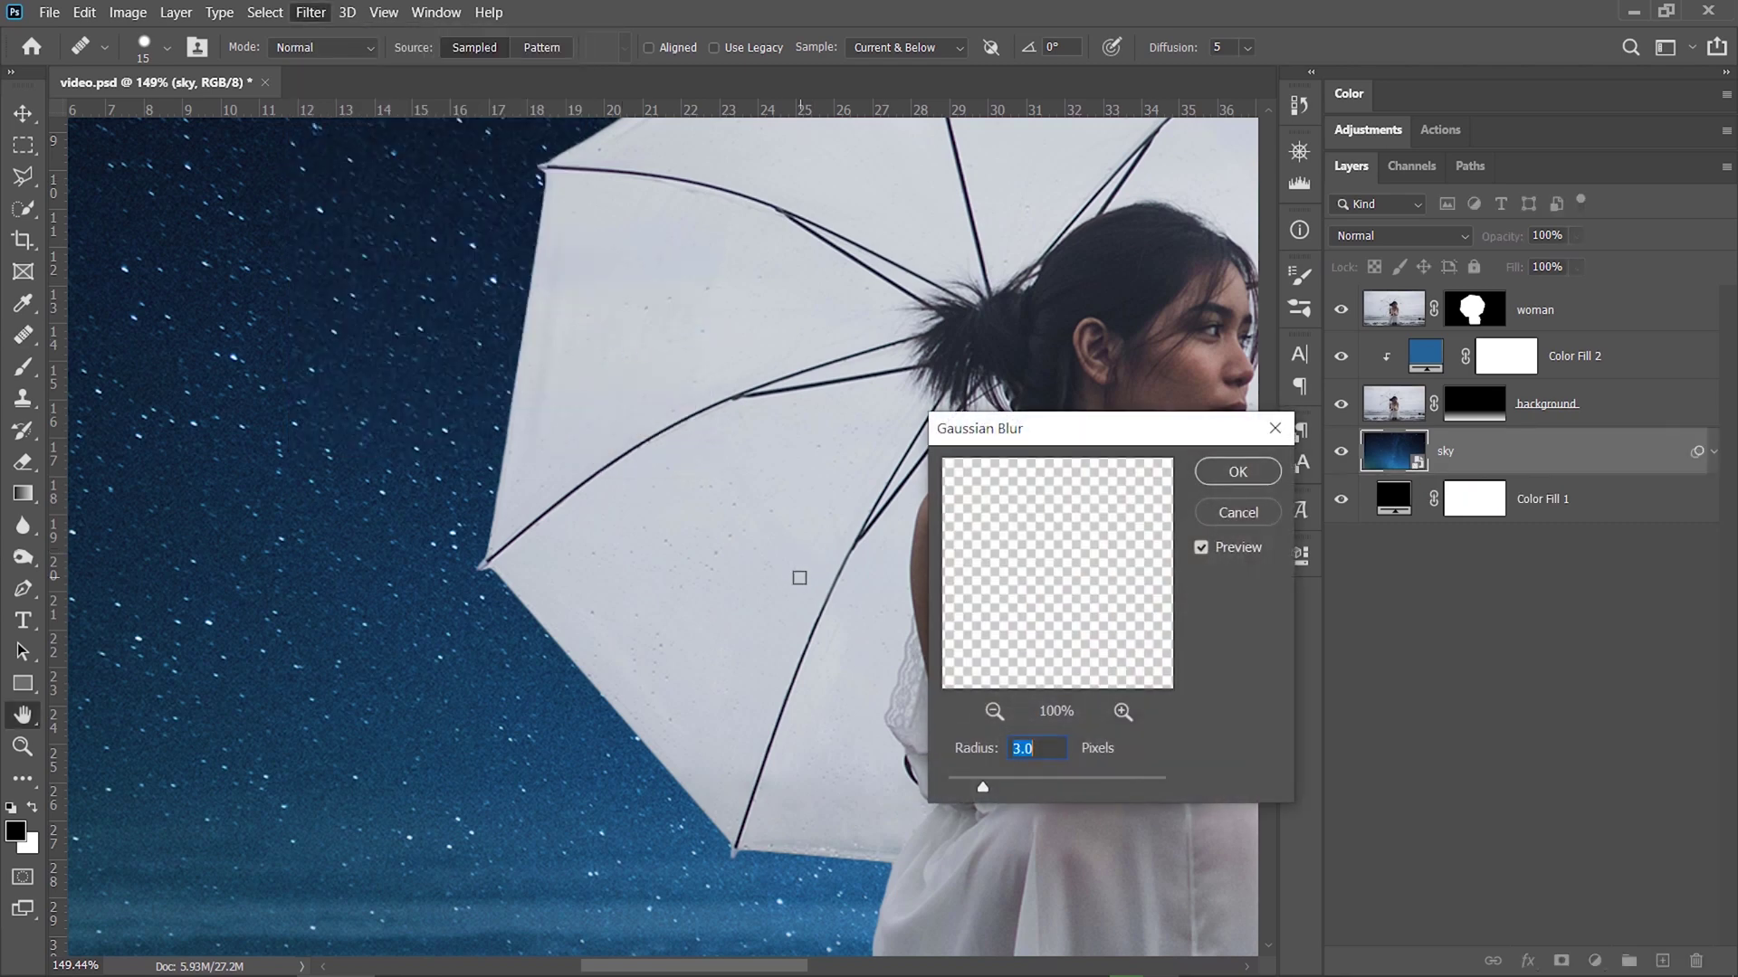
pyautogui.write('1')
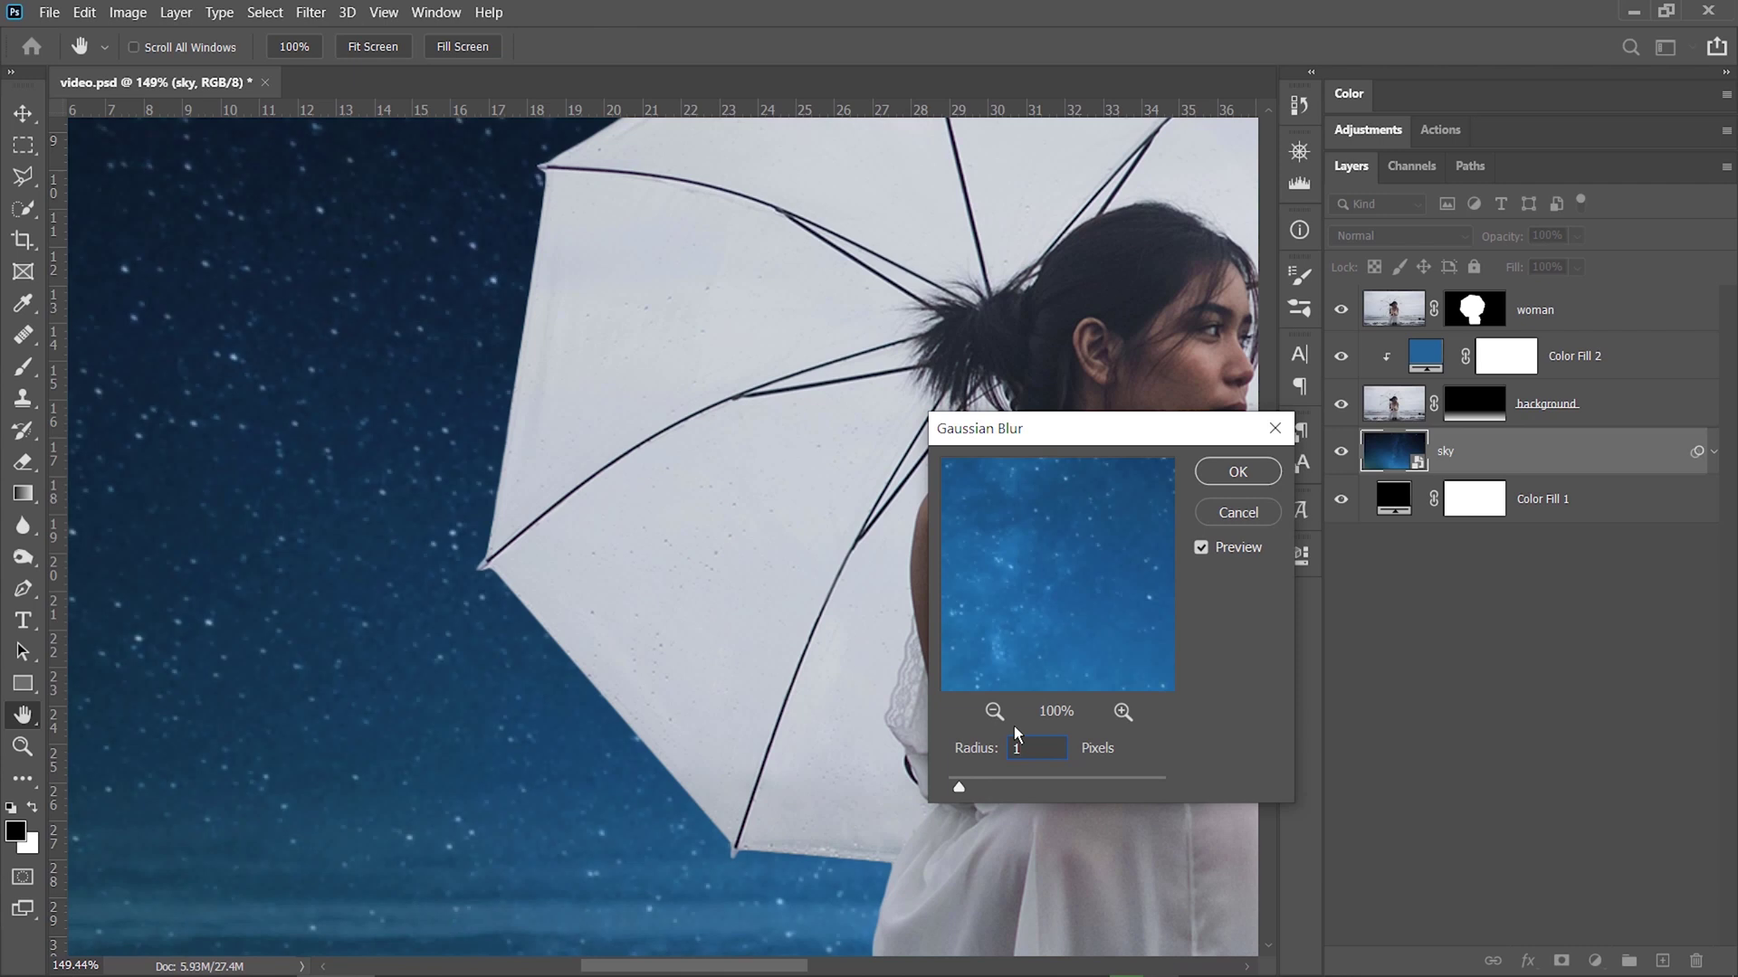
pyautogui.write('2')
pyautogui.press('BackSpace')
pyautogui.write('3')
pyautogui.click(1246, 475)
pyautogui.press('j')
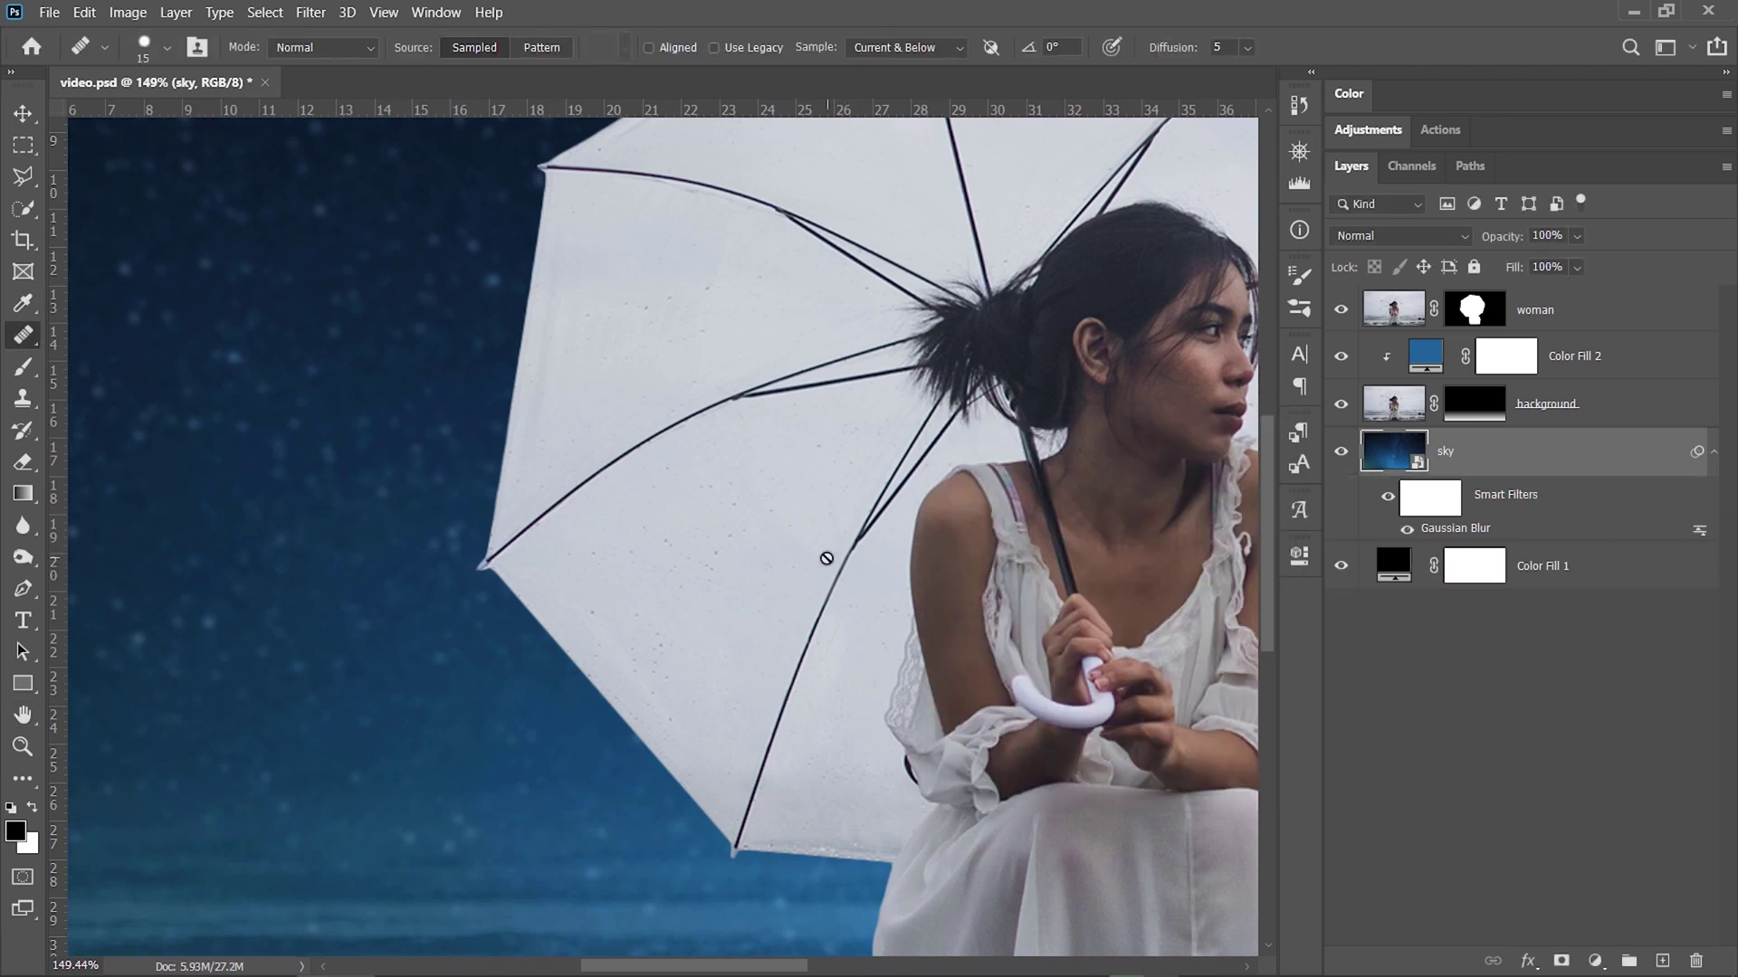
pyautogui.hotkey('ctrl', '0')
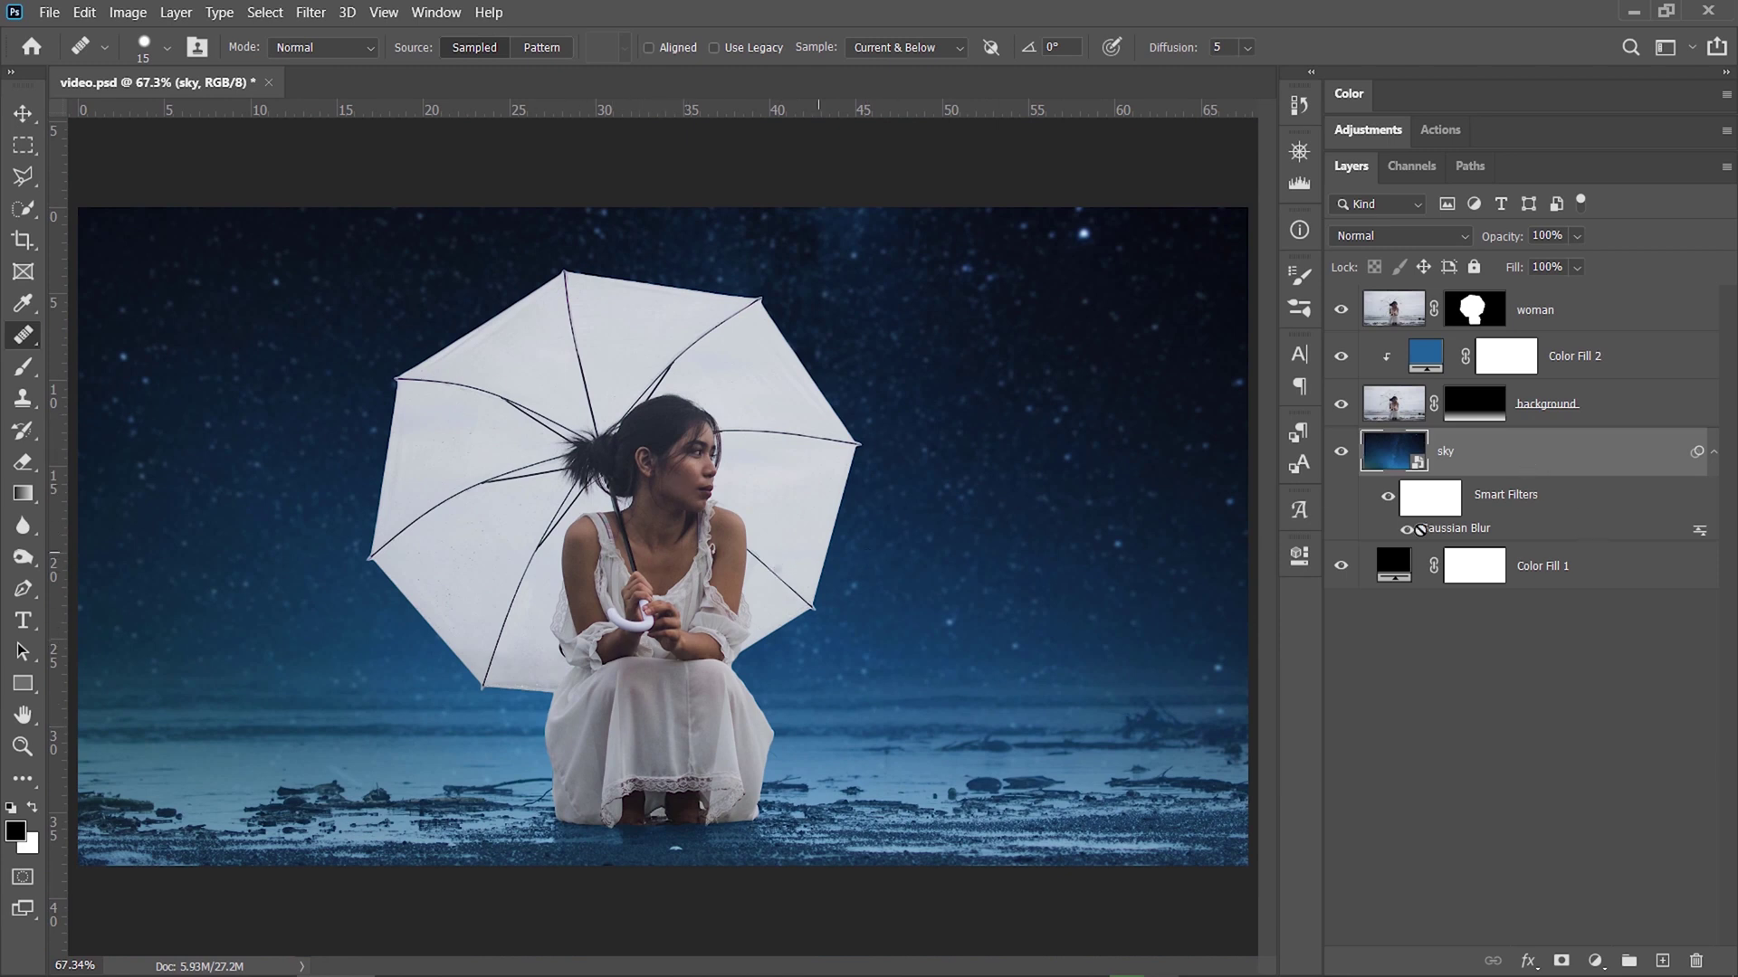
# - Add a strong blue Solid Color fill layer above the woman layer
pyautogui.click(1621, 410)
pyautogui.click(1607, 323)
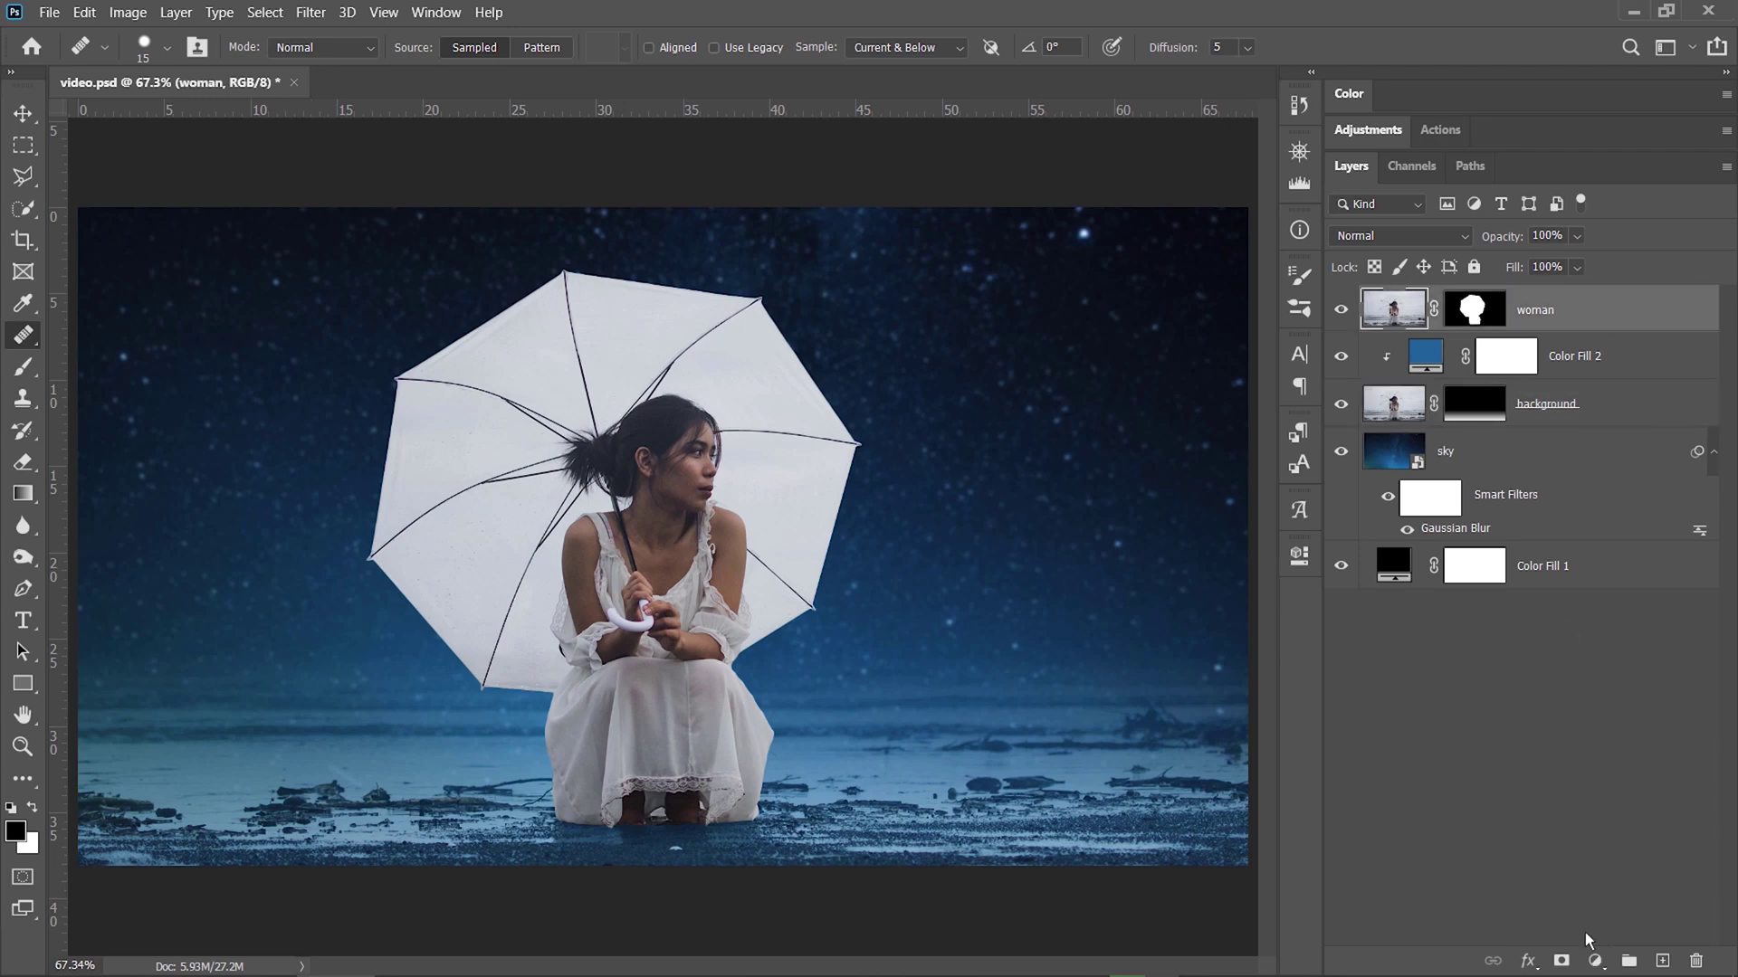
pyautogui.click(1595, 961)
pyautogui.click(1616, 568)
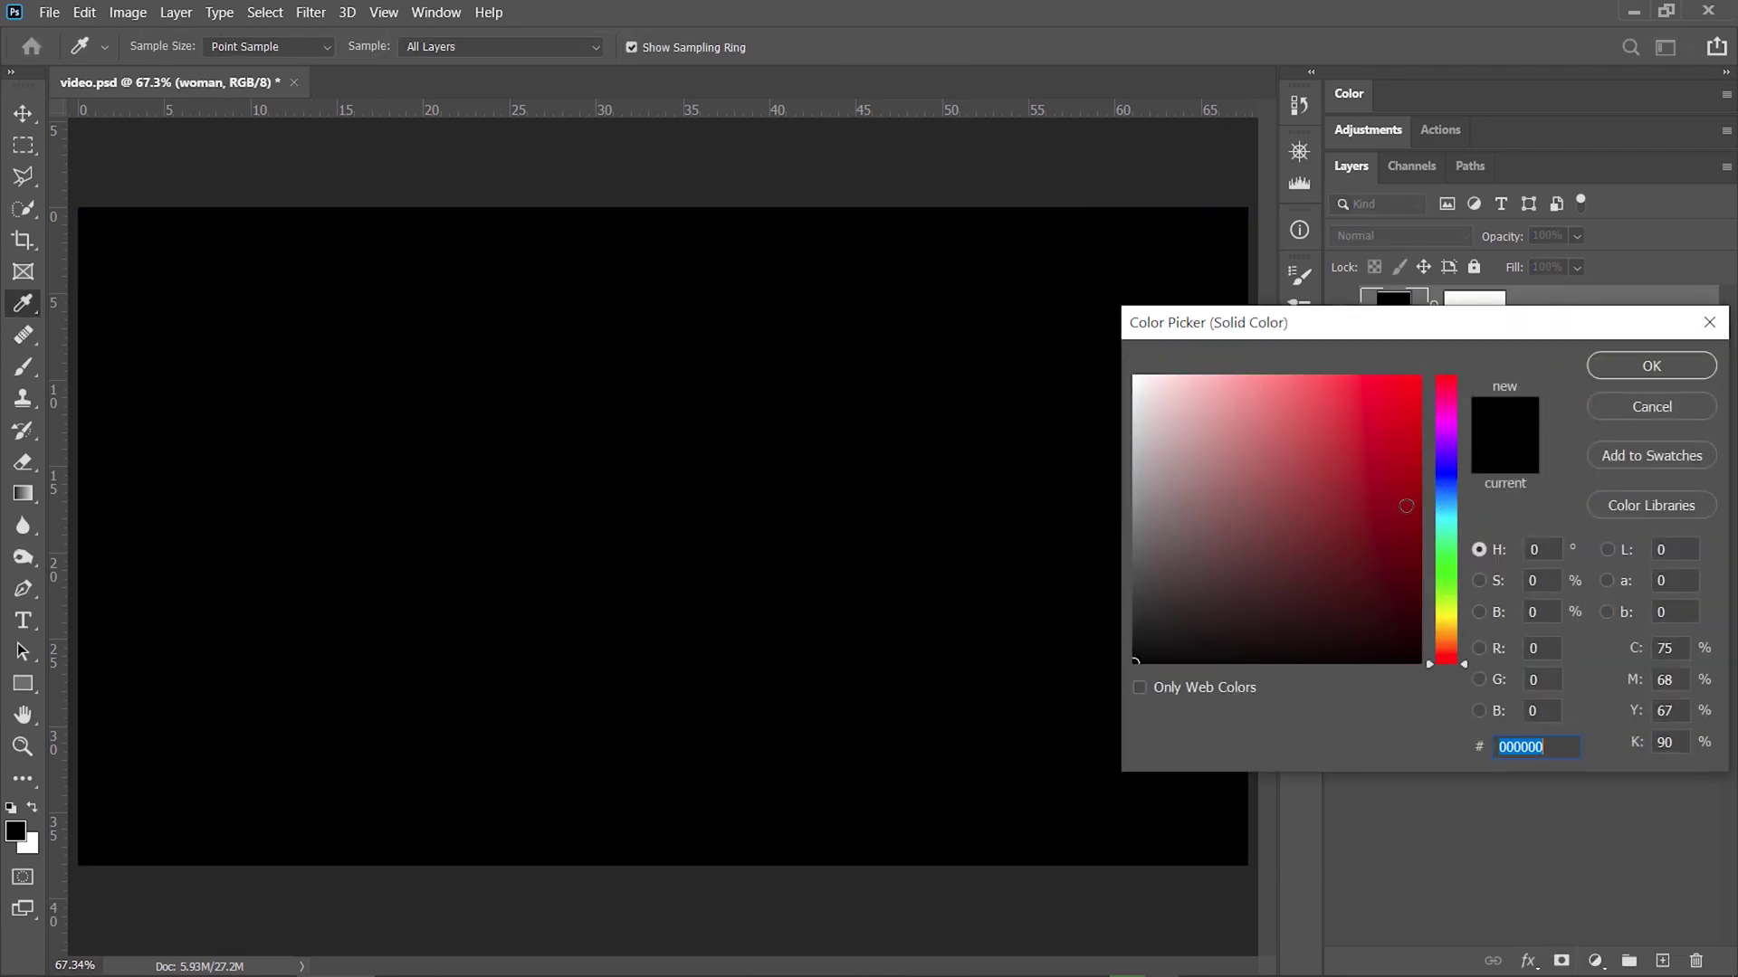
pyautogui.click(1446, 490)
pyautogui.click(1365, 469)
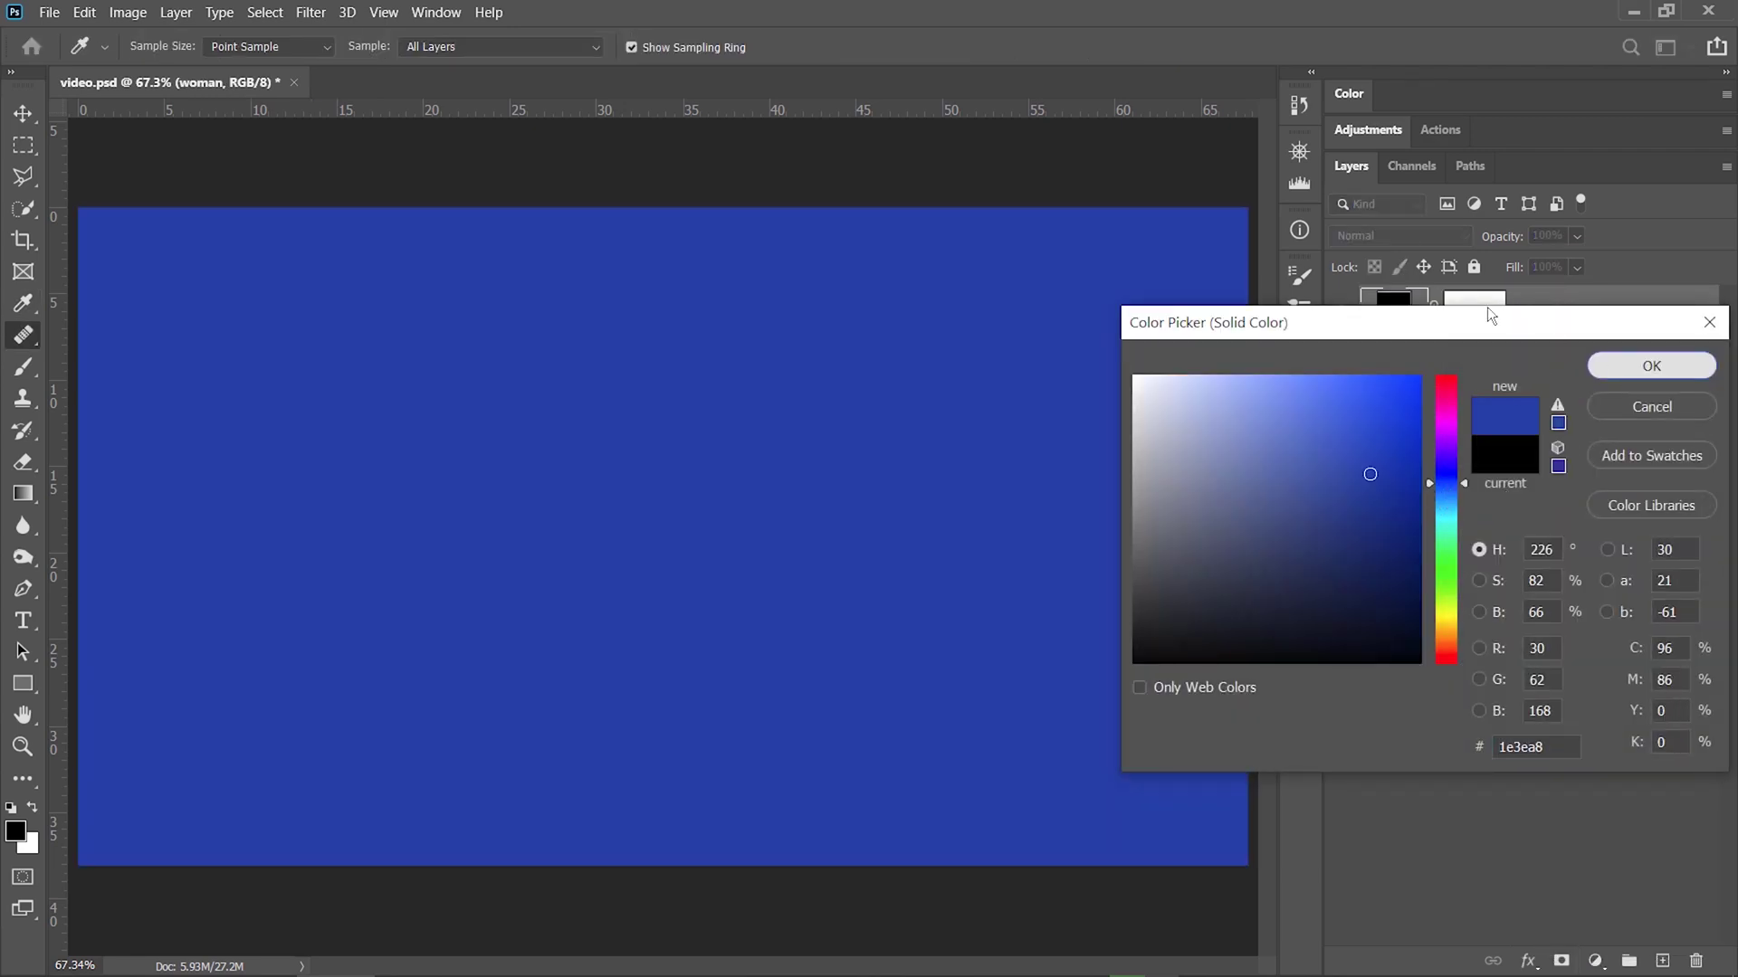
pyautogui.click(1652, 366)
# - Blend Color Fill 3 in Soft Light, clip it to the woman, and resample deep blue 084474
pyautogui.click(1414, 233)
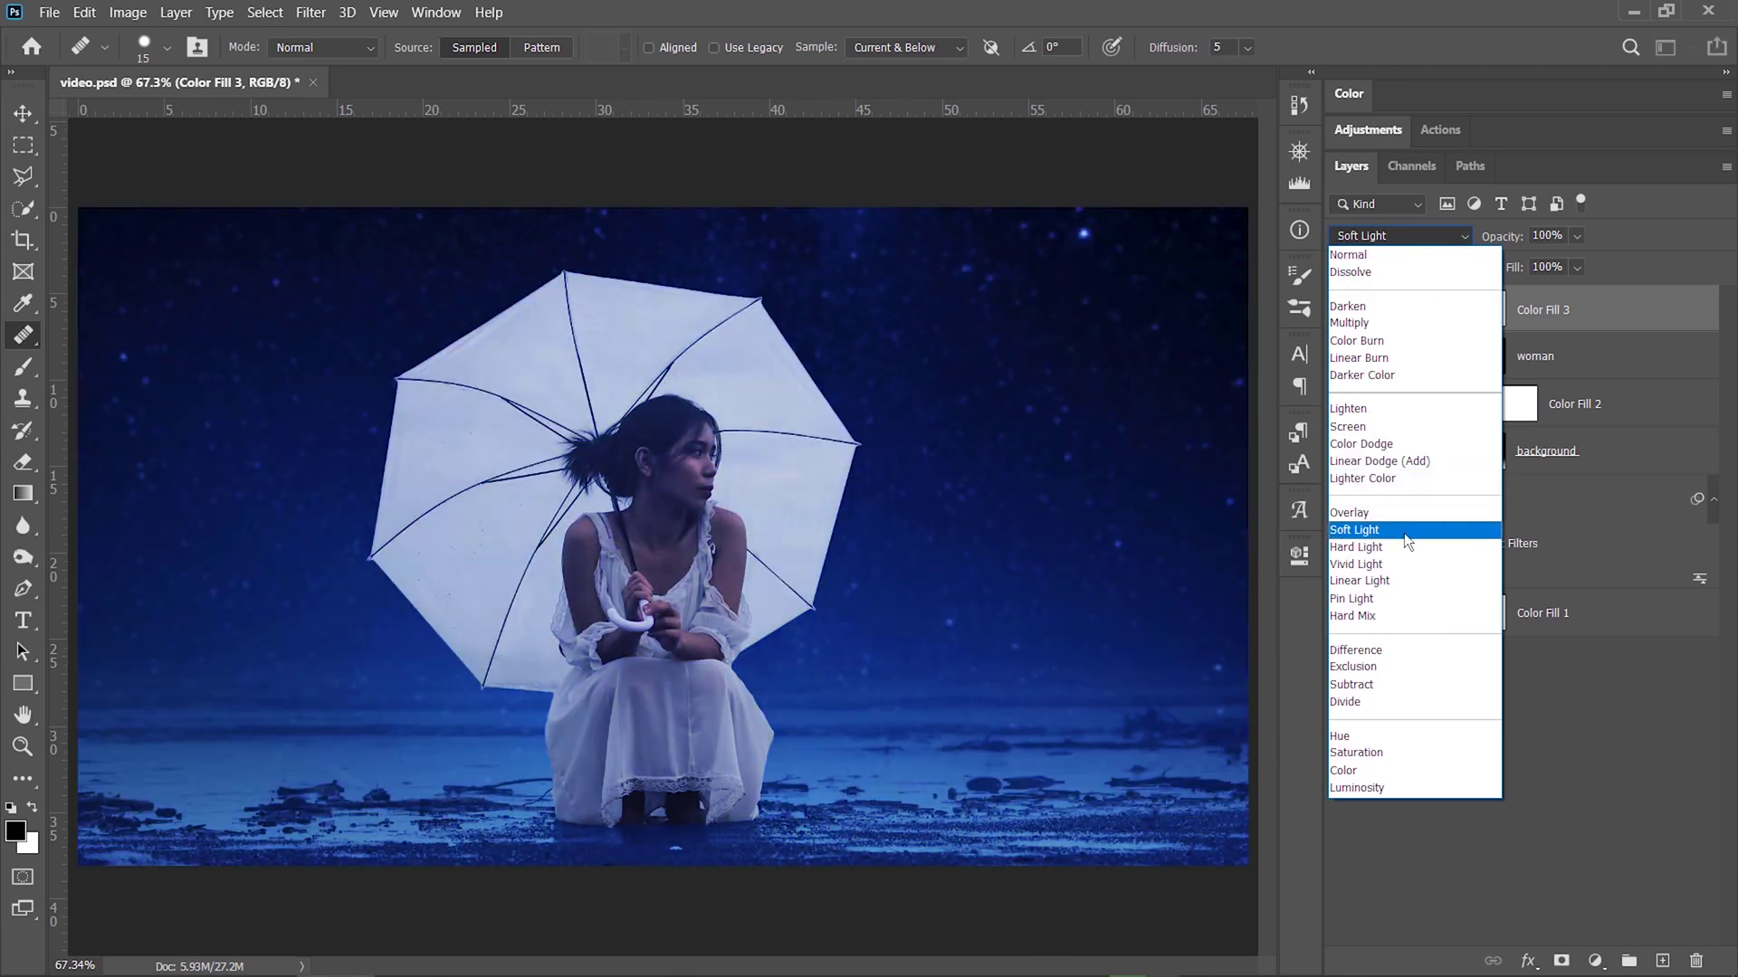
pyautogui.click(1404, 532)
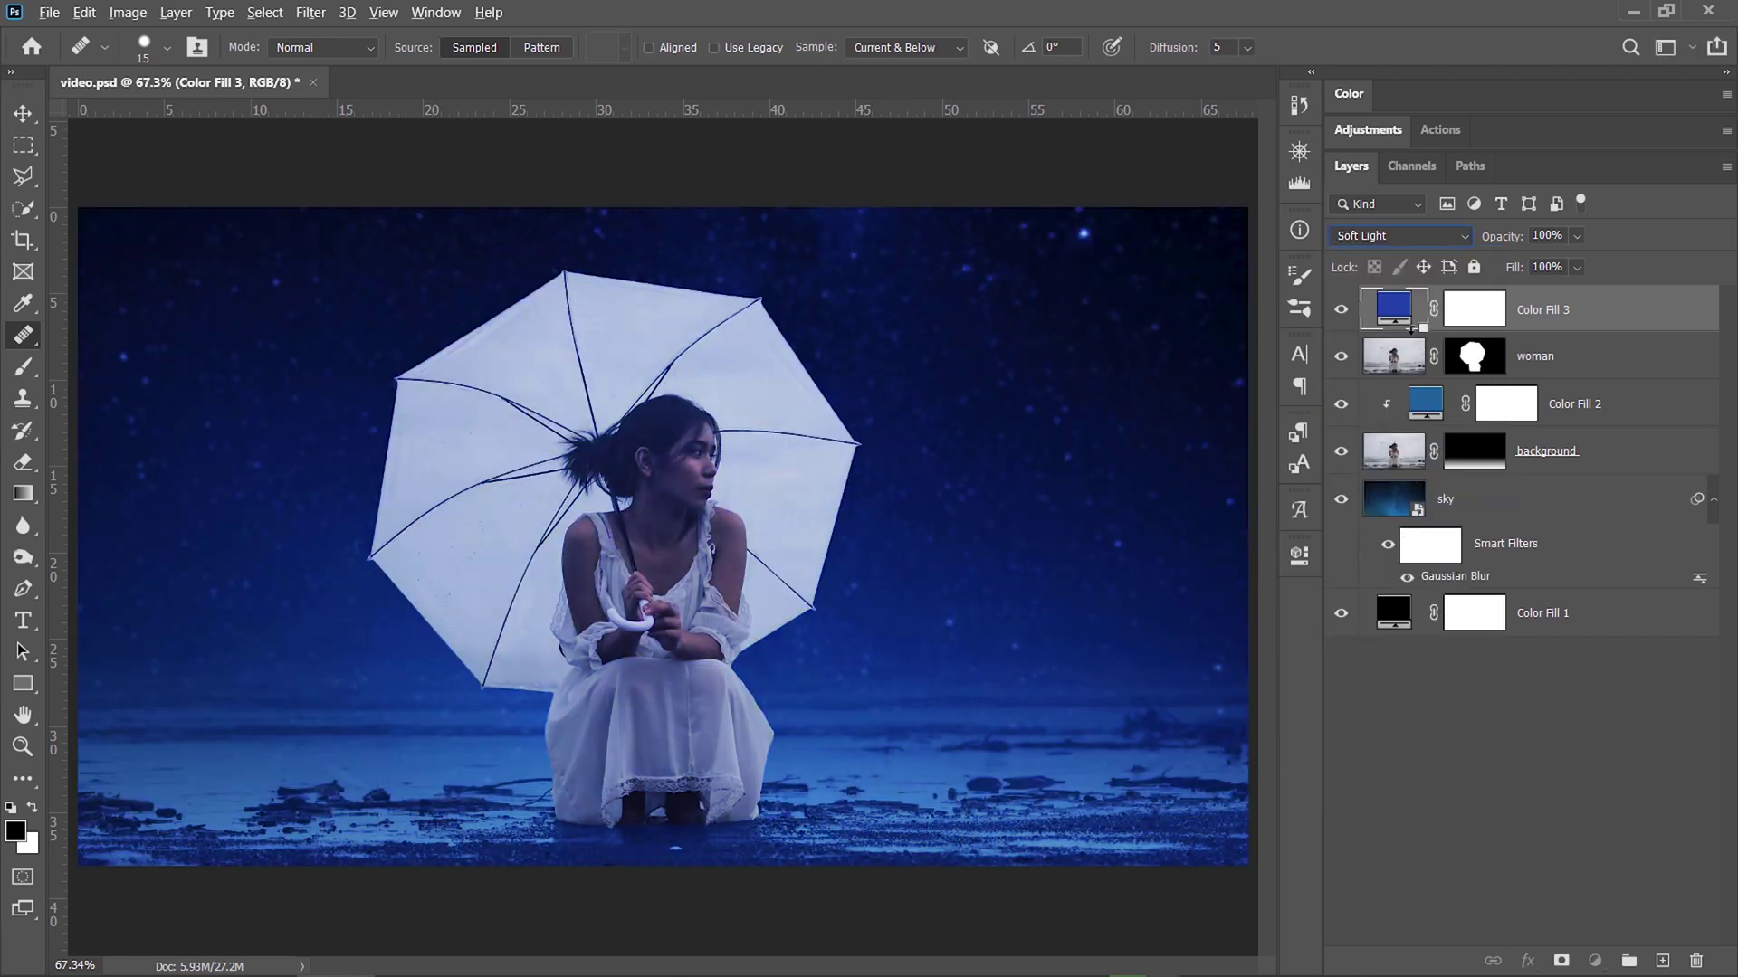
pyautogui.keyDown('alt'); pyautogui.click(1411, 329); pyautogui.keyUp('alt')
pyautogui.press('i')
pyautogui.doubleClick(1428, 310)
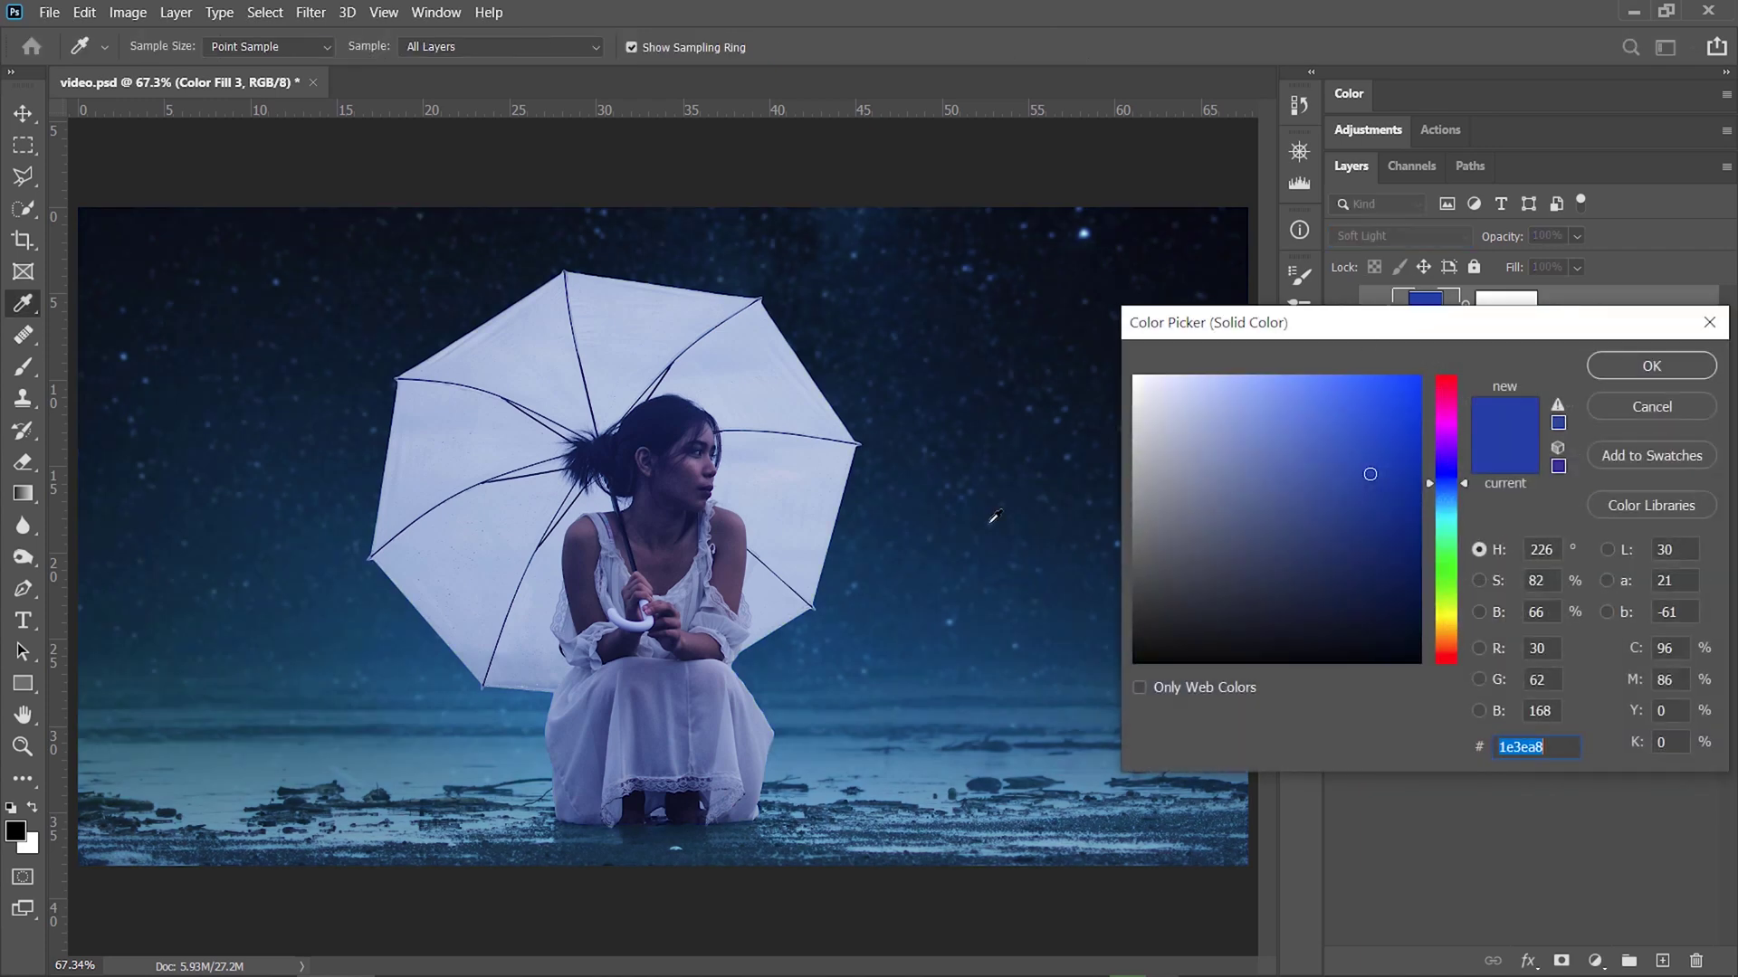
pyautogui.moveTo(862, 605); pyautogui.dragTo(1009, 552)
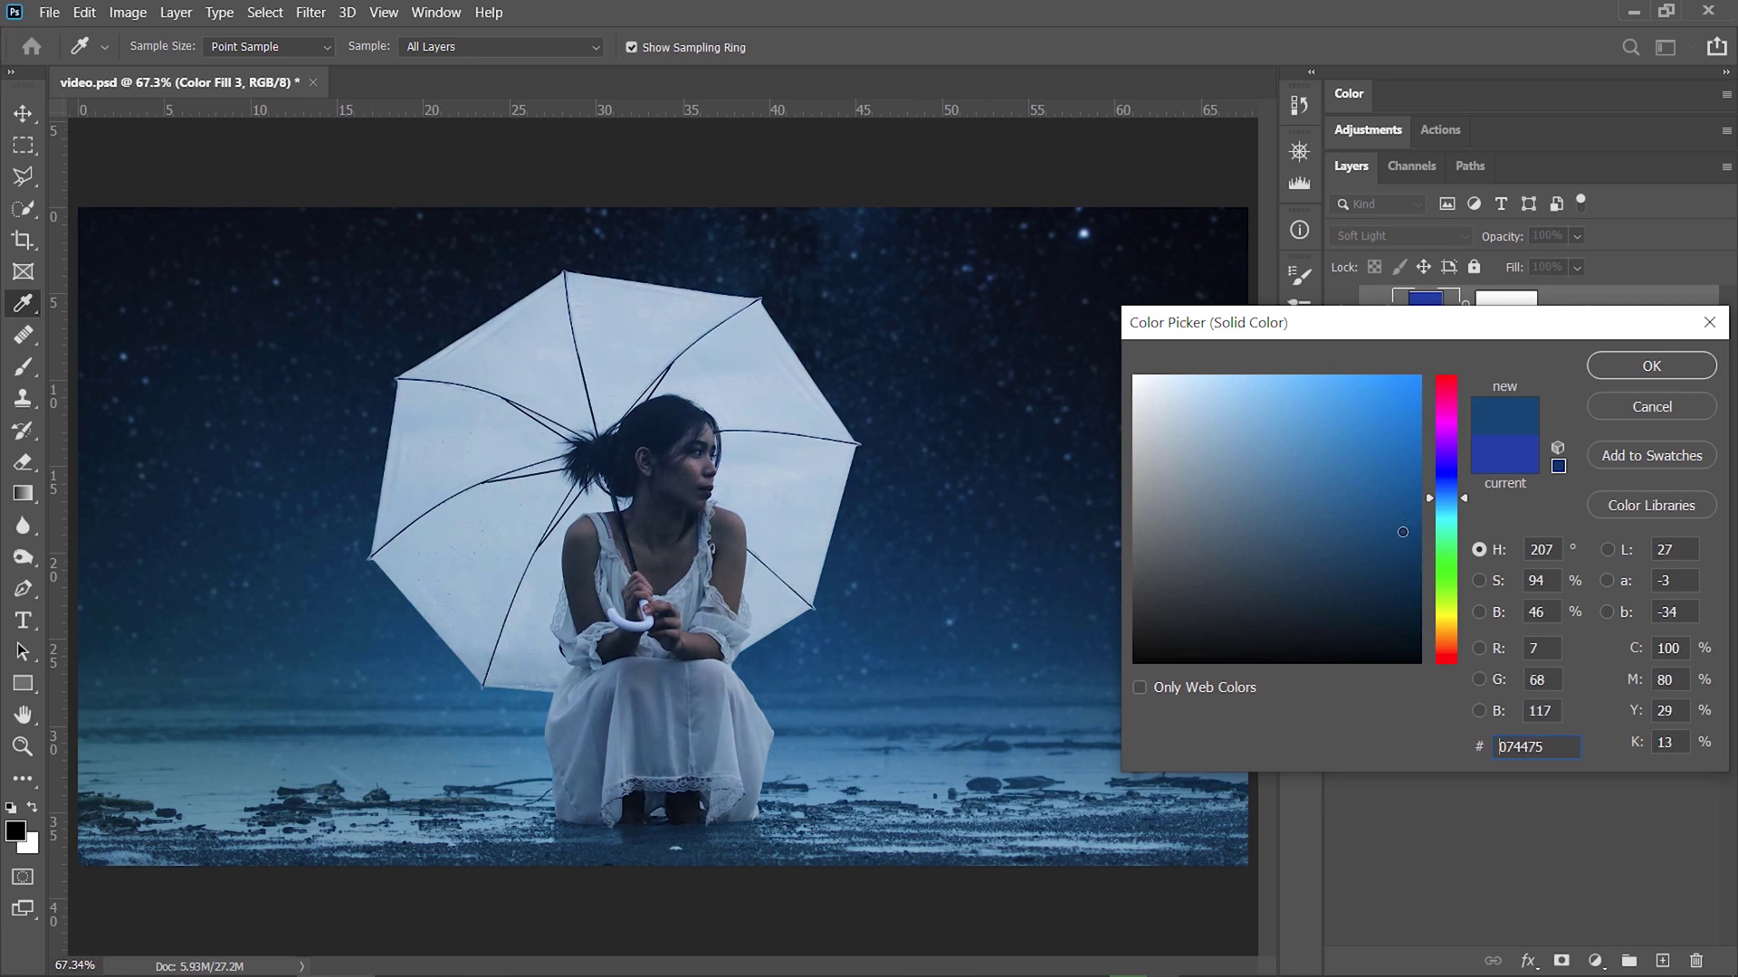
pyautogui.click(1611, 368)
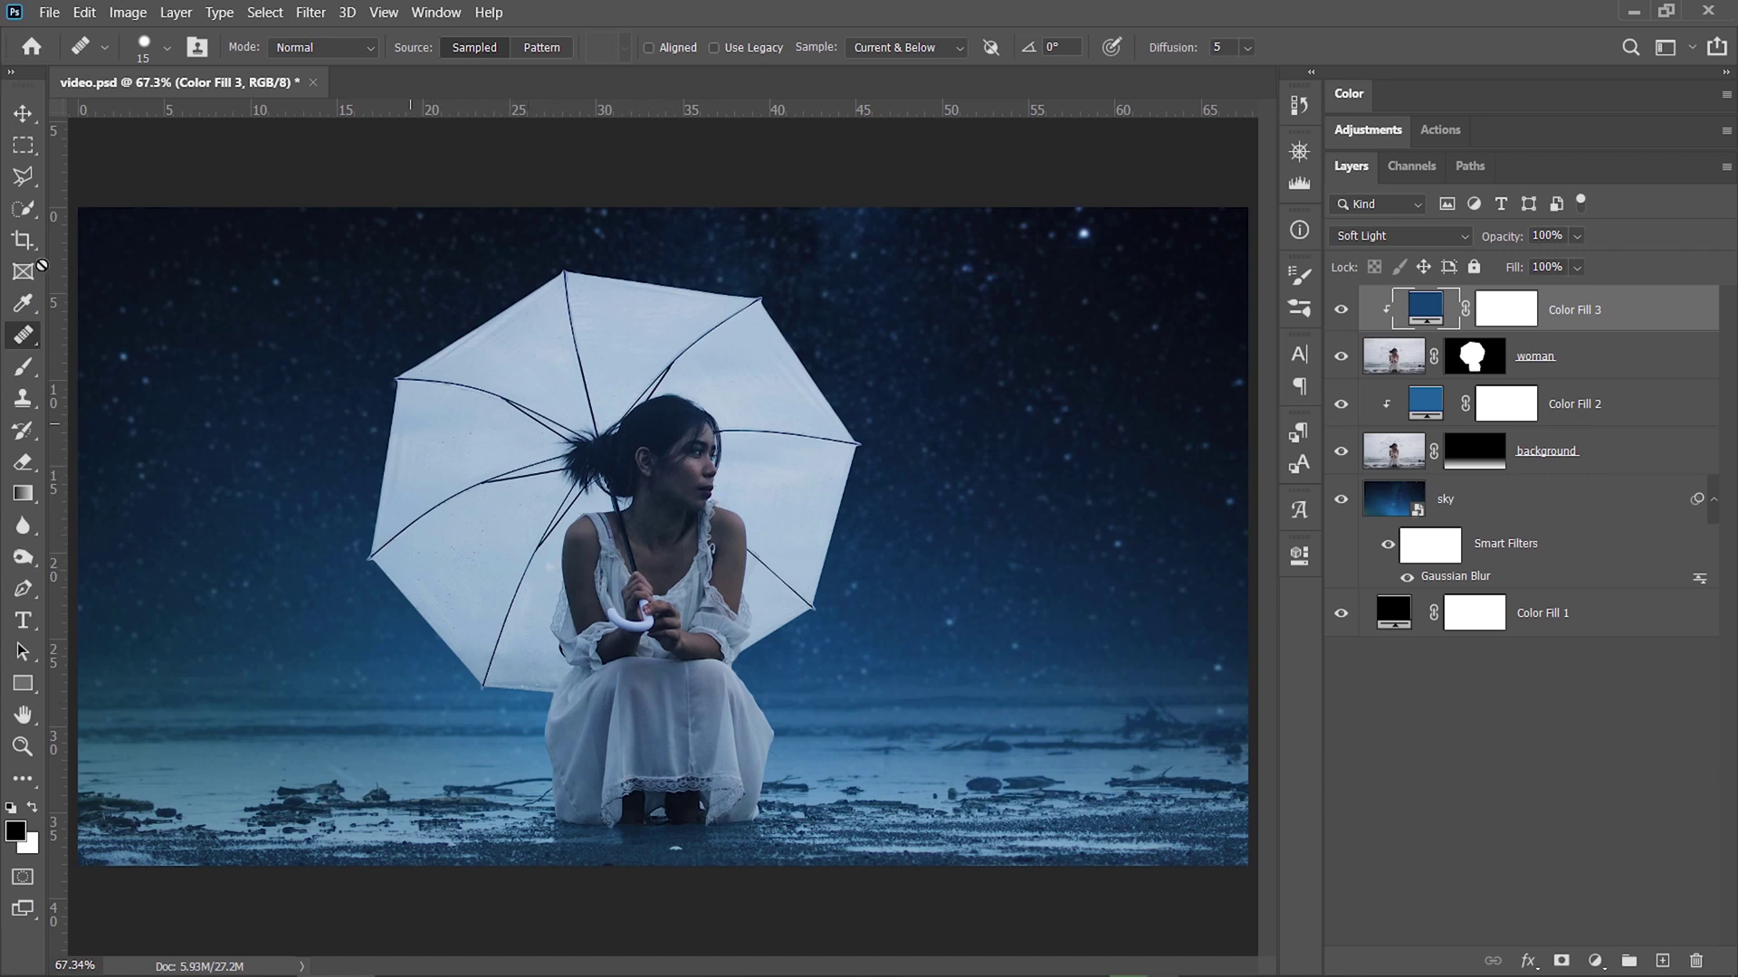
# - Add a Curves adjustment clipped to Color Fill 3, lowering the highlights and midtones
pyautogui.click(23, 145)
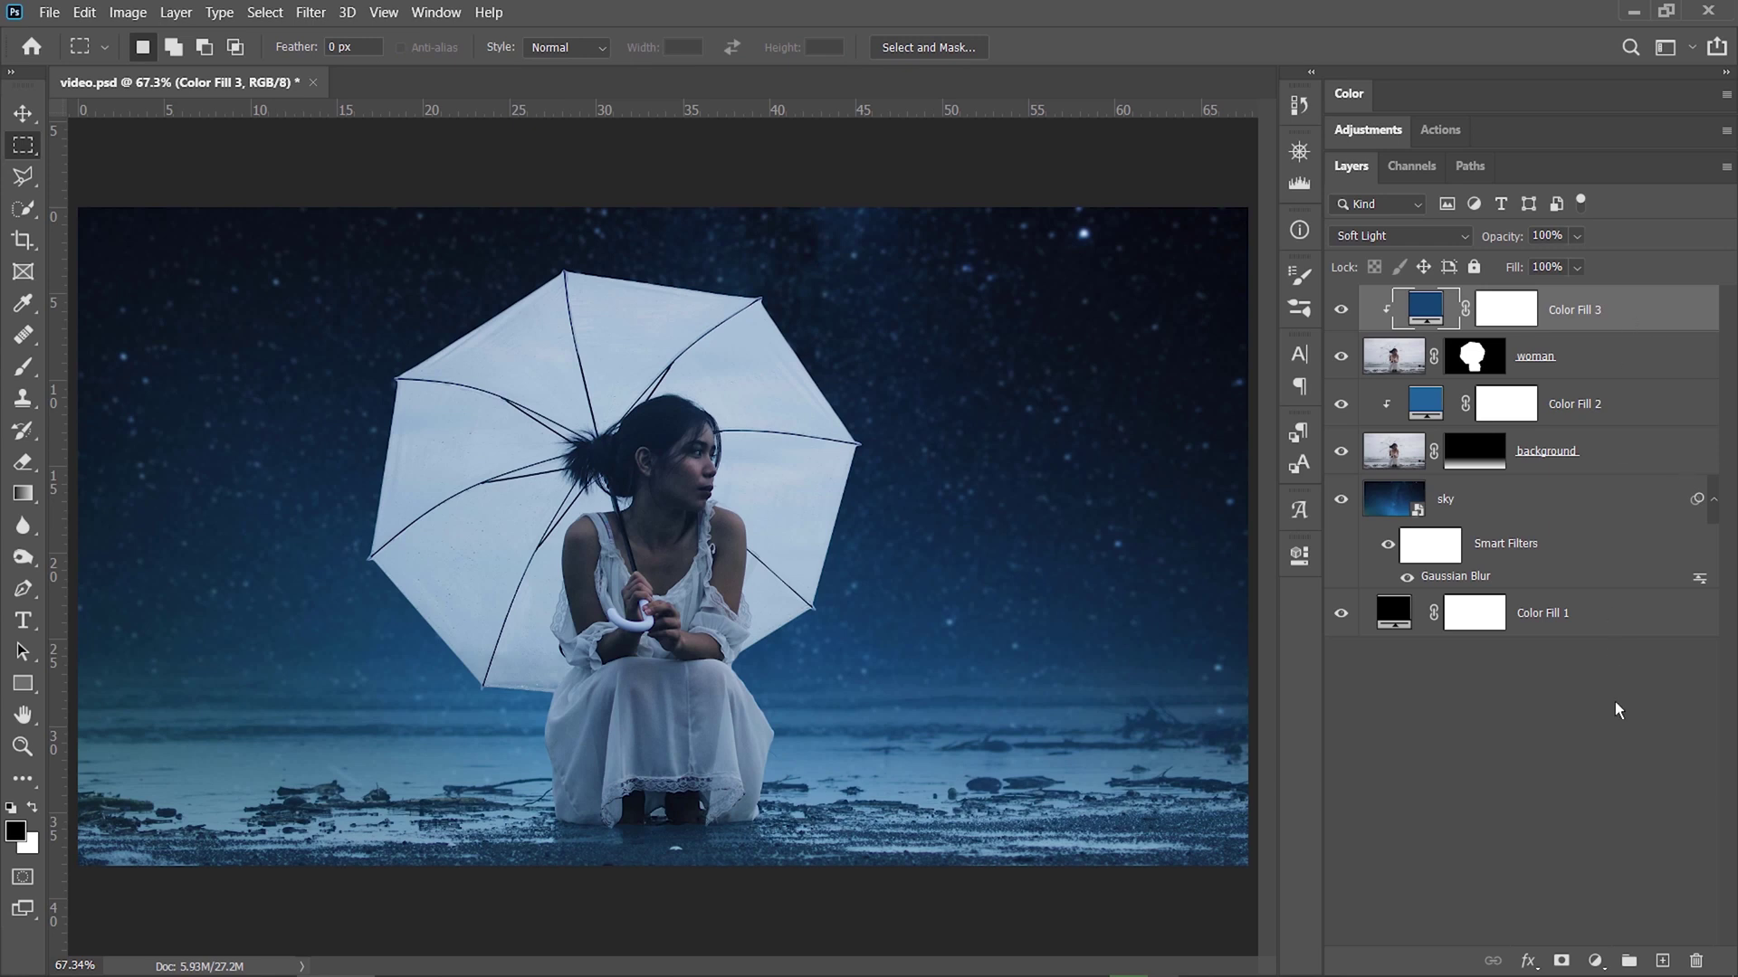
pyautogui.click(1597, 960)
pyautogui.click(1631, 673)
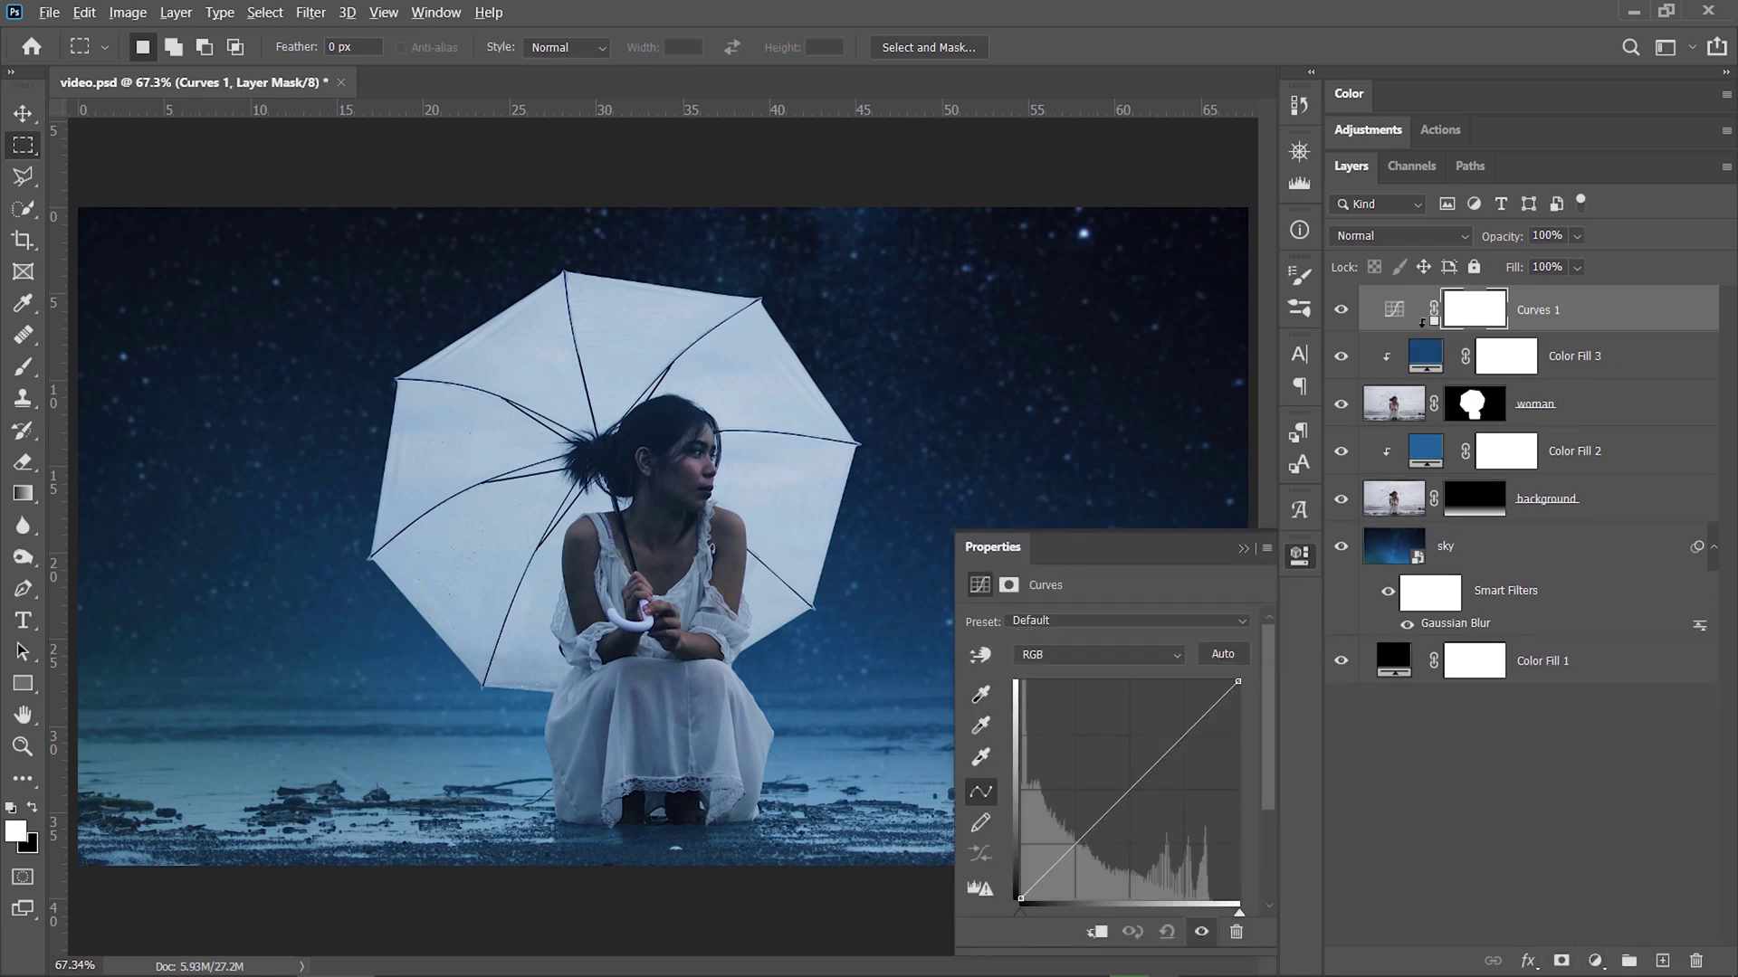
pyautogui.keyDown('alt'); pyautogui.click(1425, 328); pyautogui.keyUp('alt')
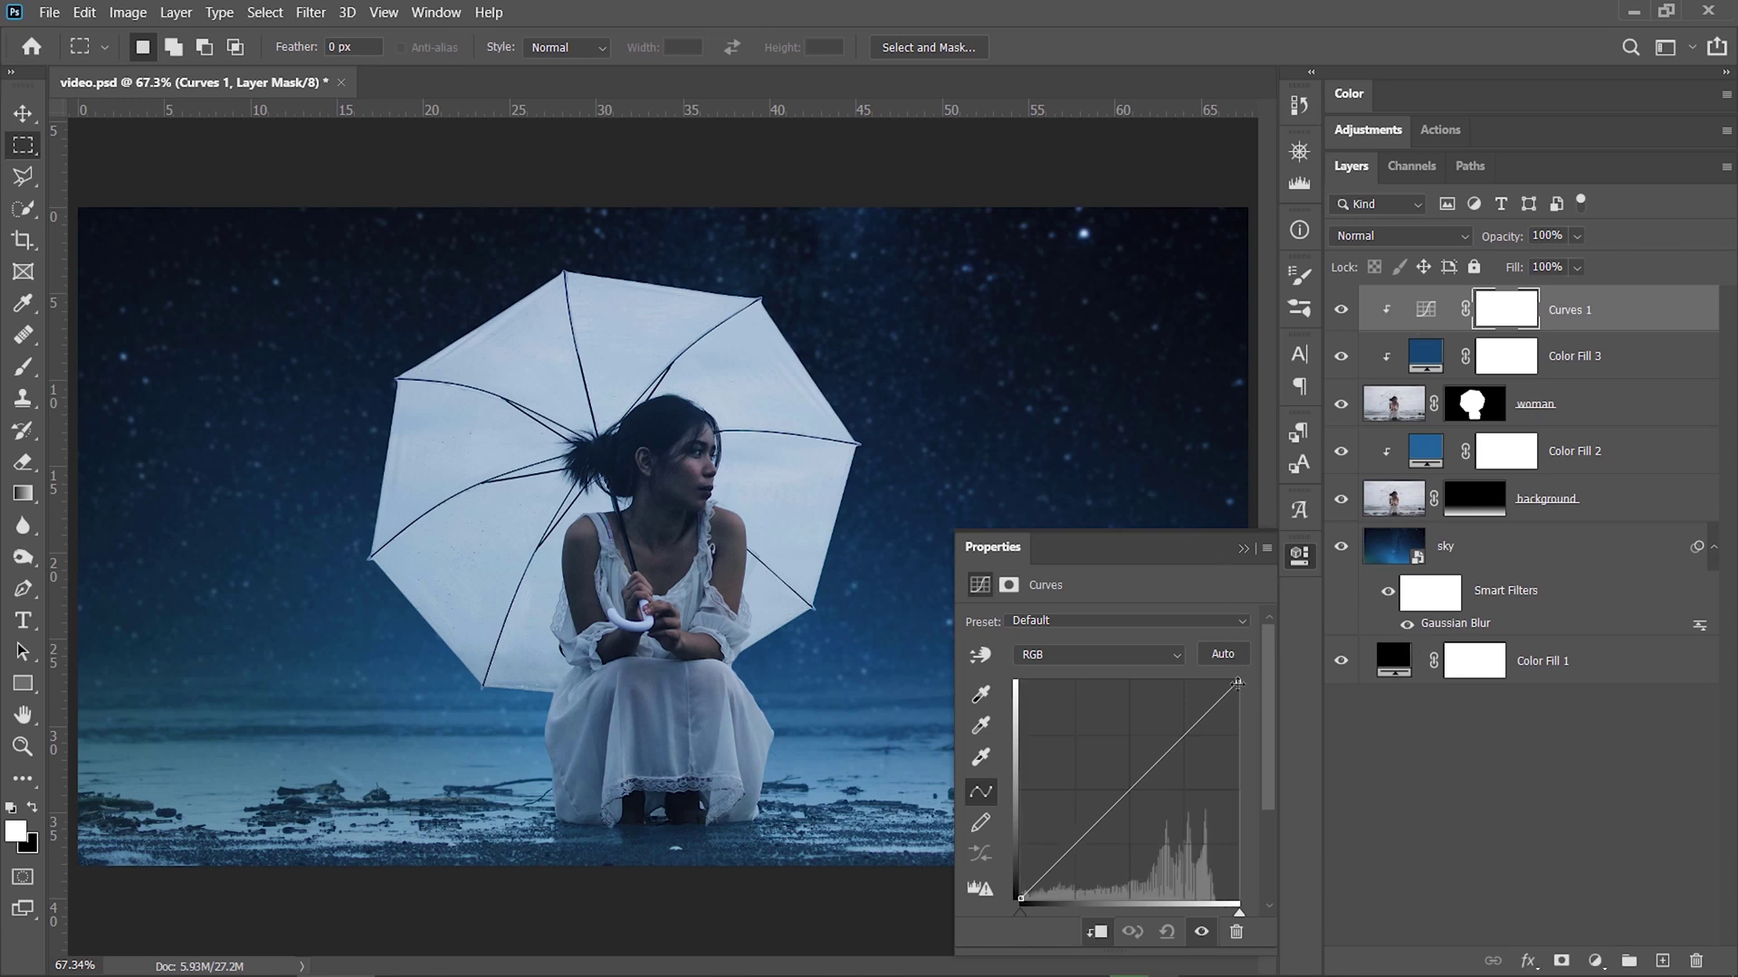
pyautogui.moveTo(1238, 681); pyautogui.dragTo(1261, 741)
pyautogui.moveTo(1131, 817); pyautogui.dragTo(1131, 833)
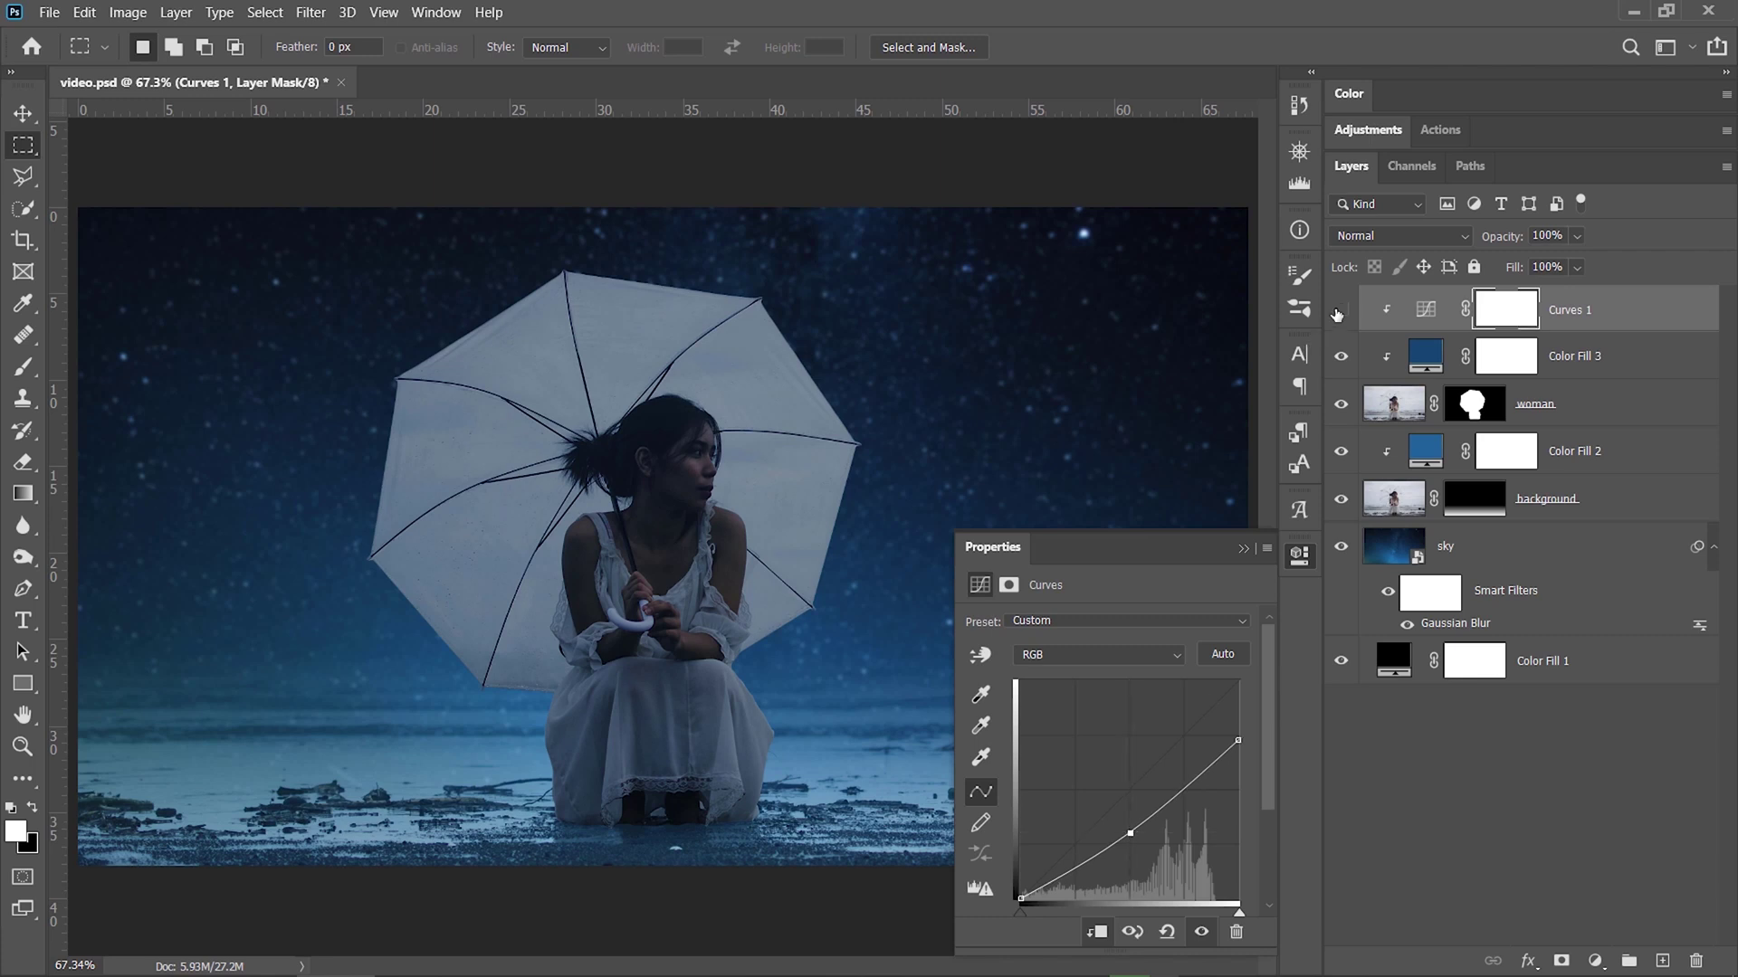
# - Toggle Curves 1 on and off to compare, then select the sky layer
pyautogui.click(1337, 312)
pyautogui.click(1338, 312)
pyautogui.click(1338, 312)
pyautogui.click(1337, 312)
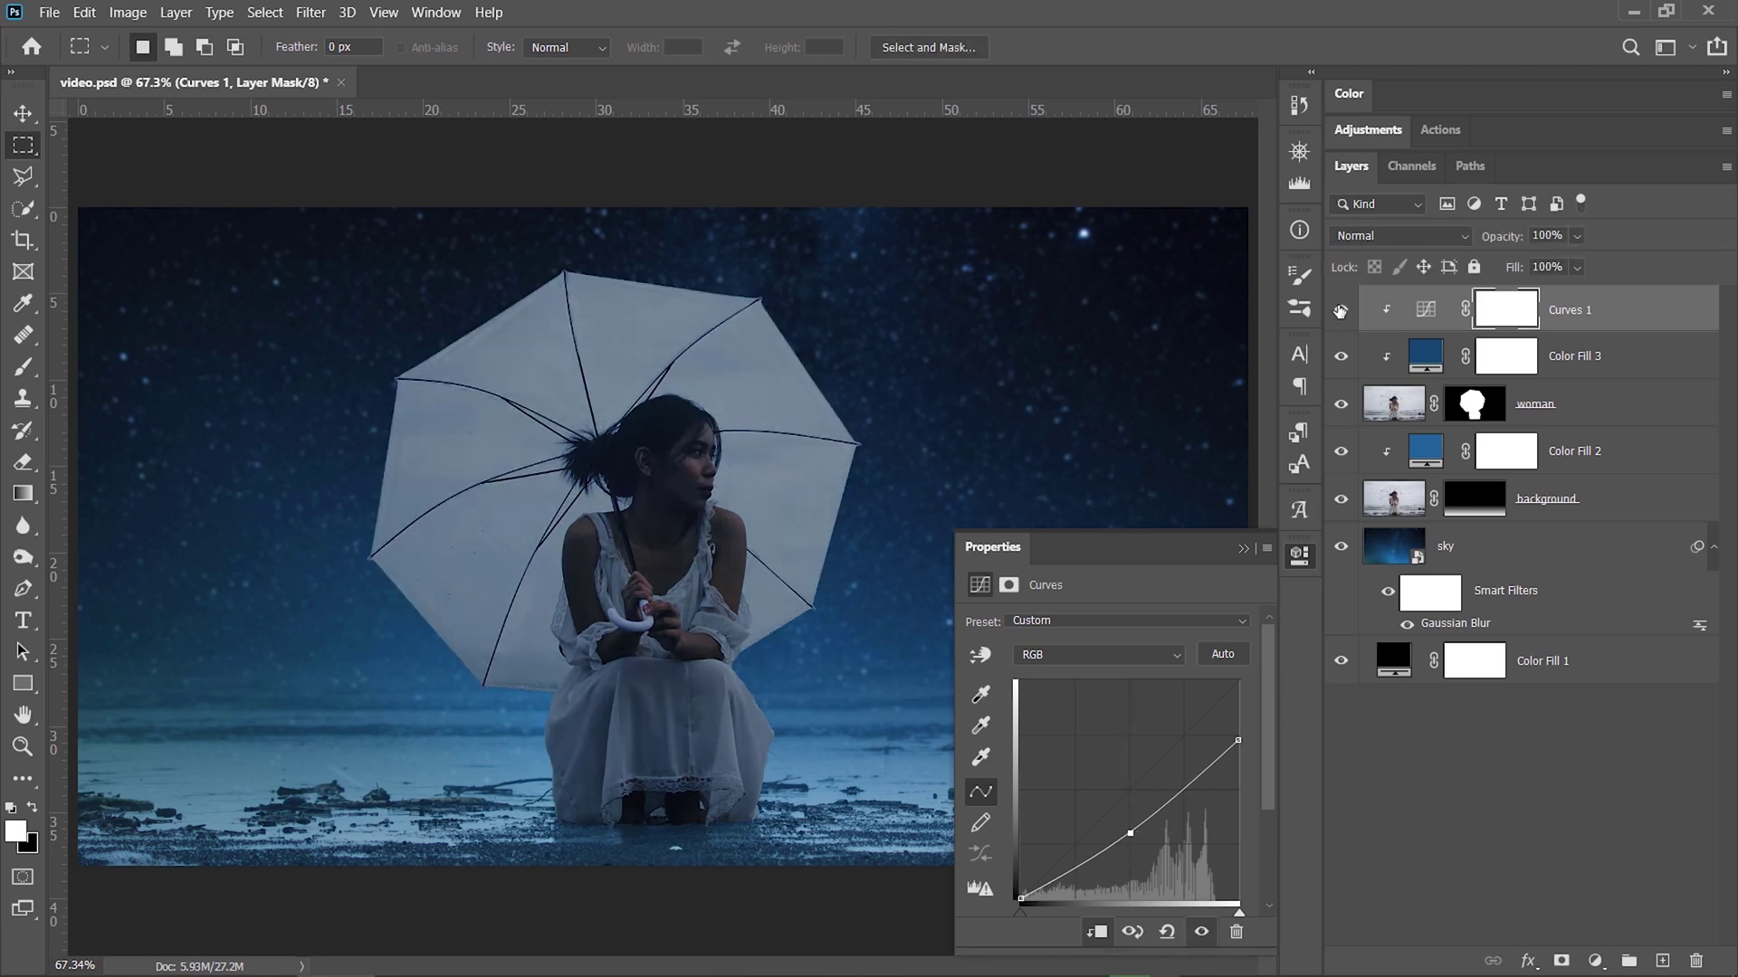
pyautogui.click(1298, 558)
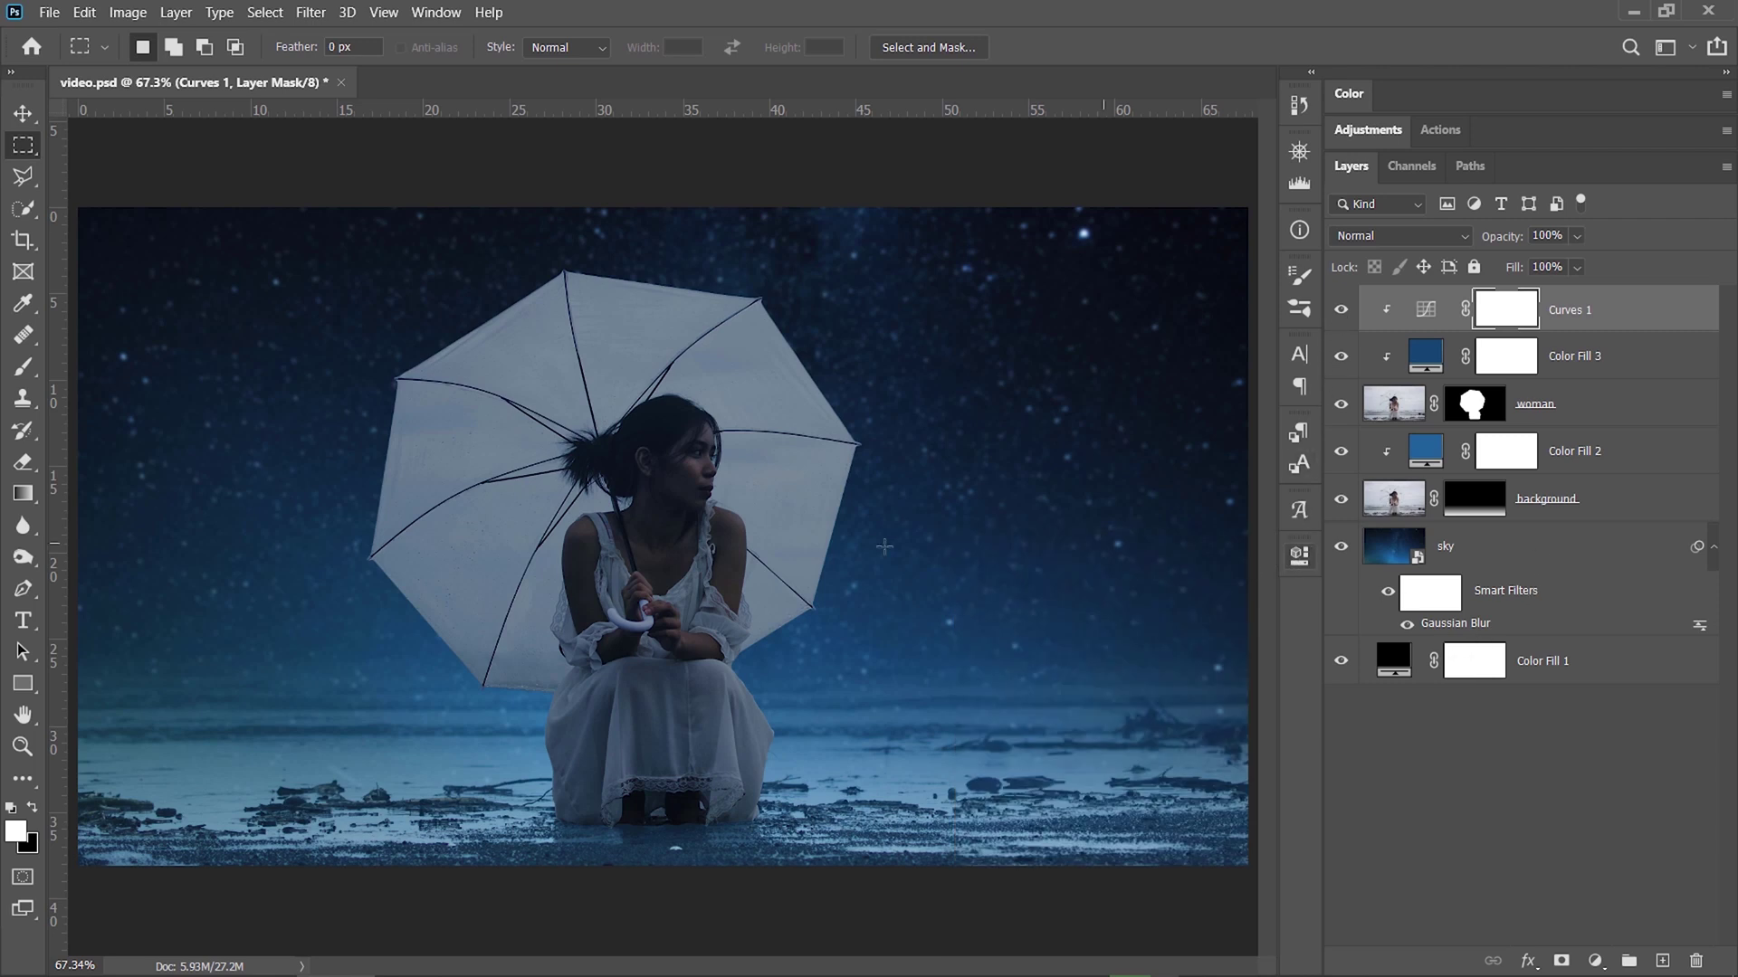
pyautogui.click(1555, 538)
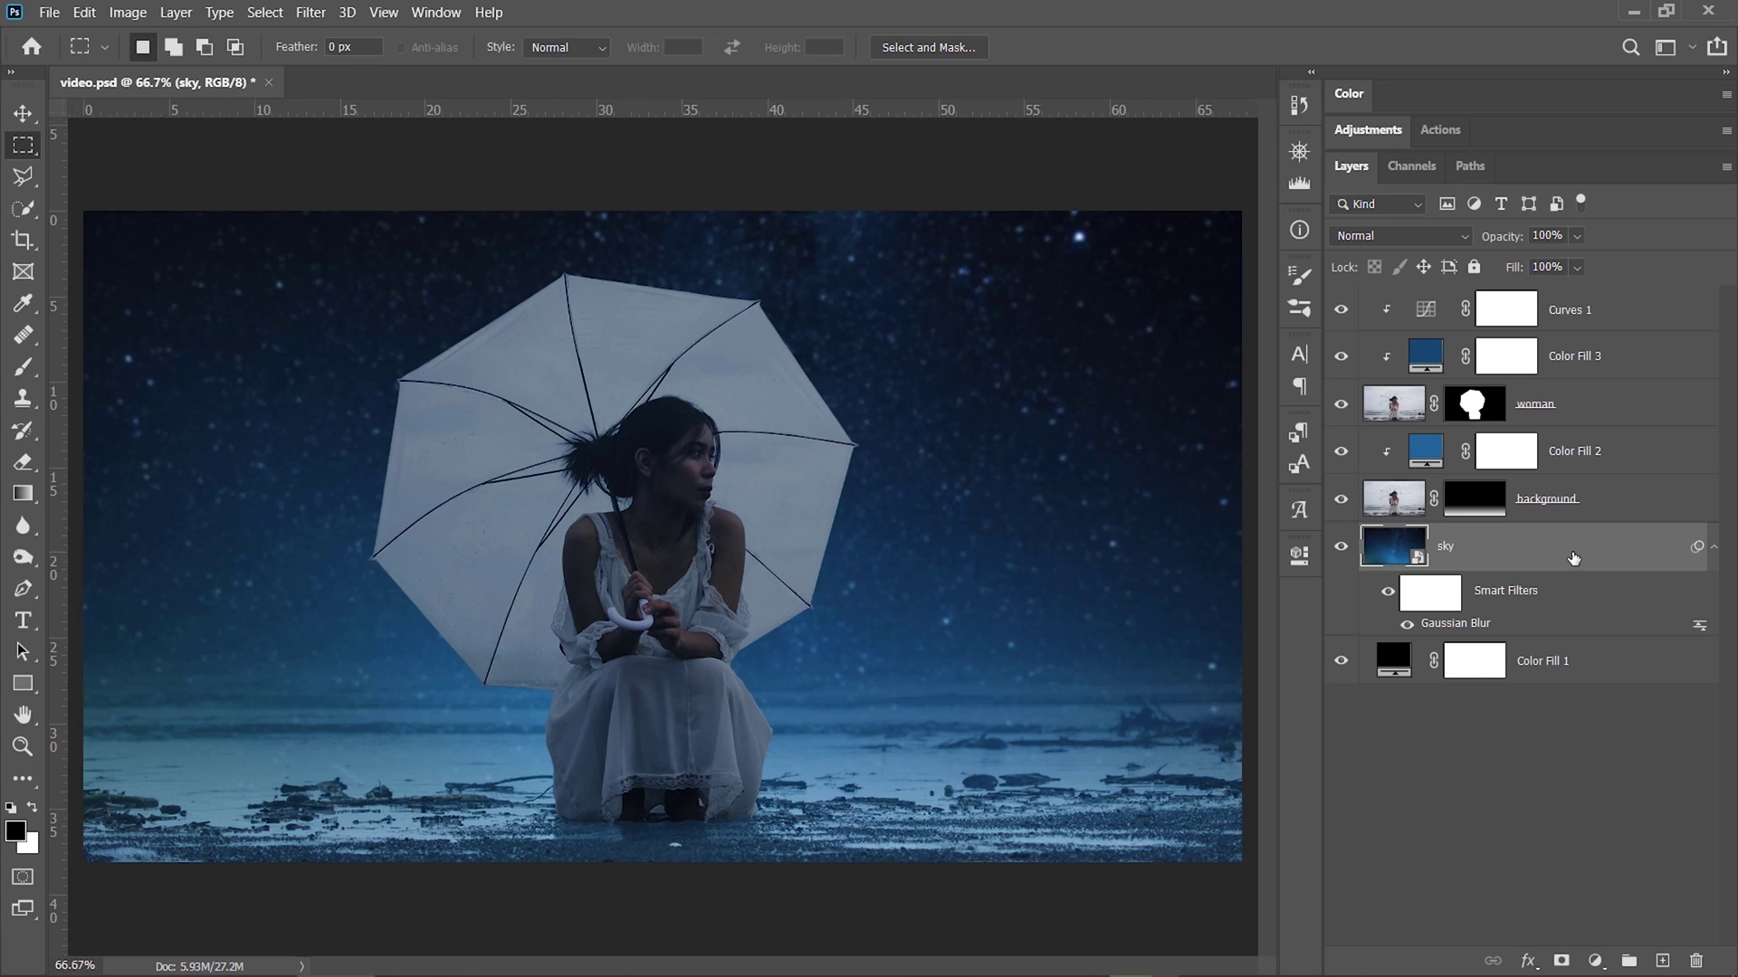
# - Duplicate the sky layer, clear its smart filters, rasterize it and move it to the top
pyautogui.hotkey('ctrl', '-')
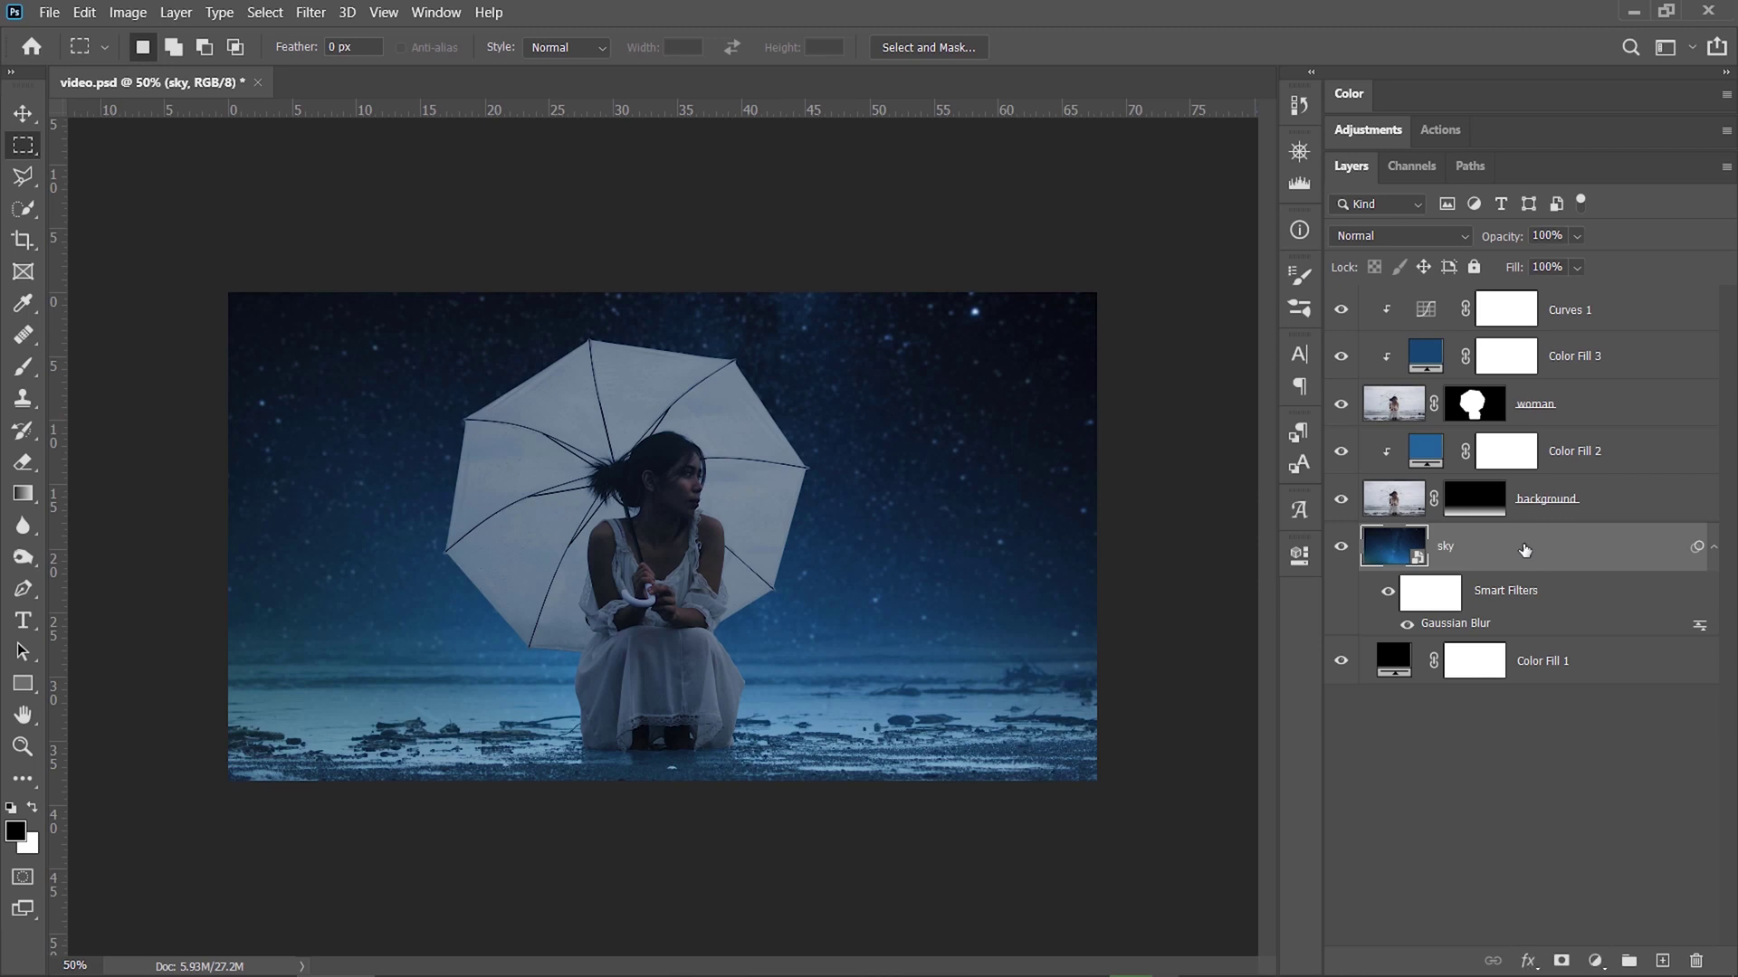
pyautogui.hotkey('ctrl', 'j')
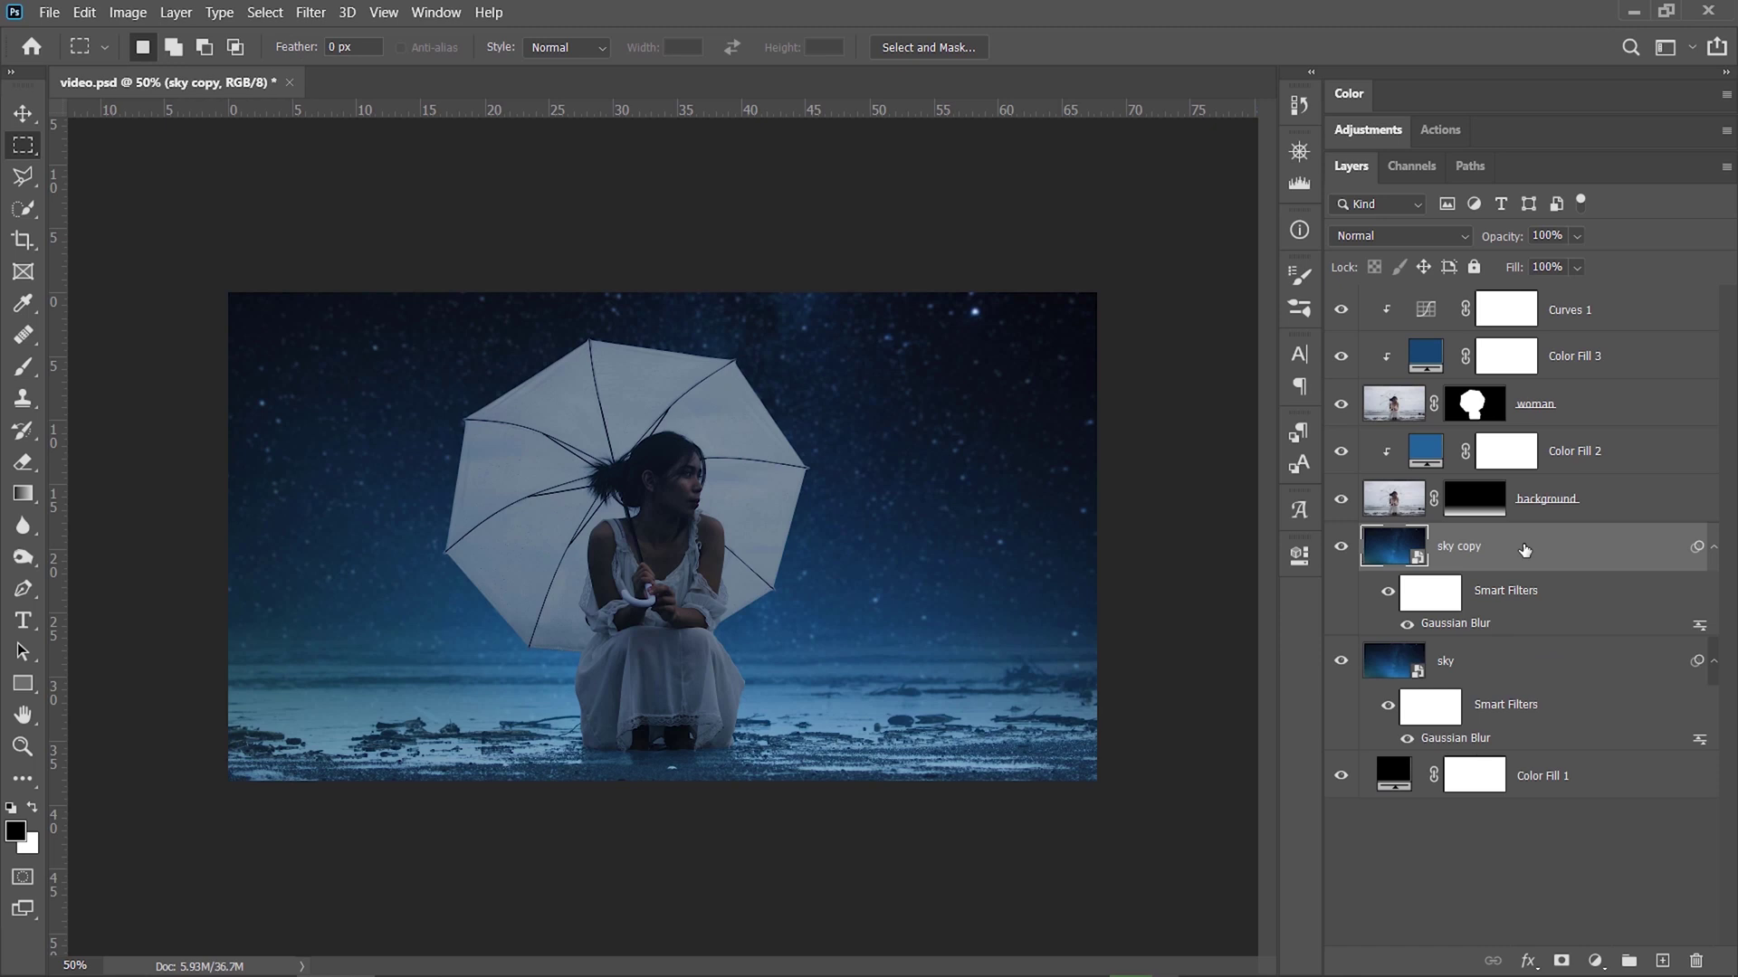
pyautogui.rightClick(1570, 597)
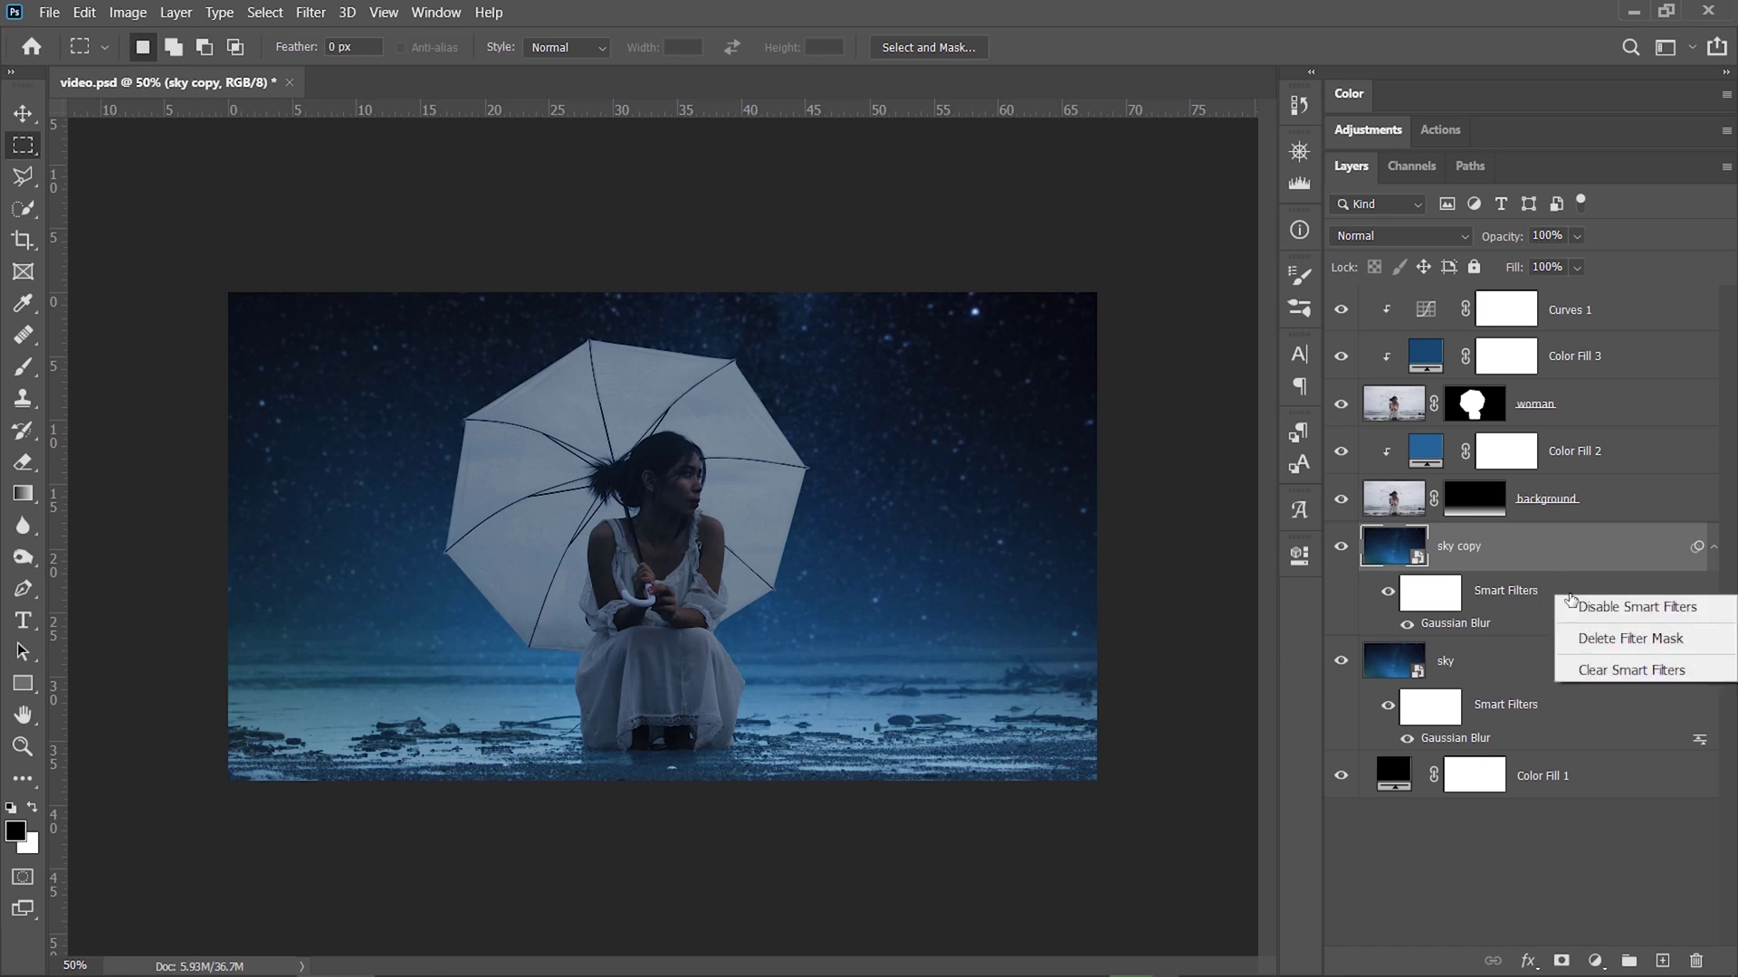
pyautogui.click(1581, 675)
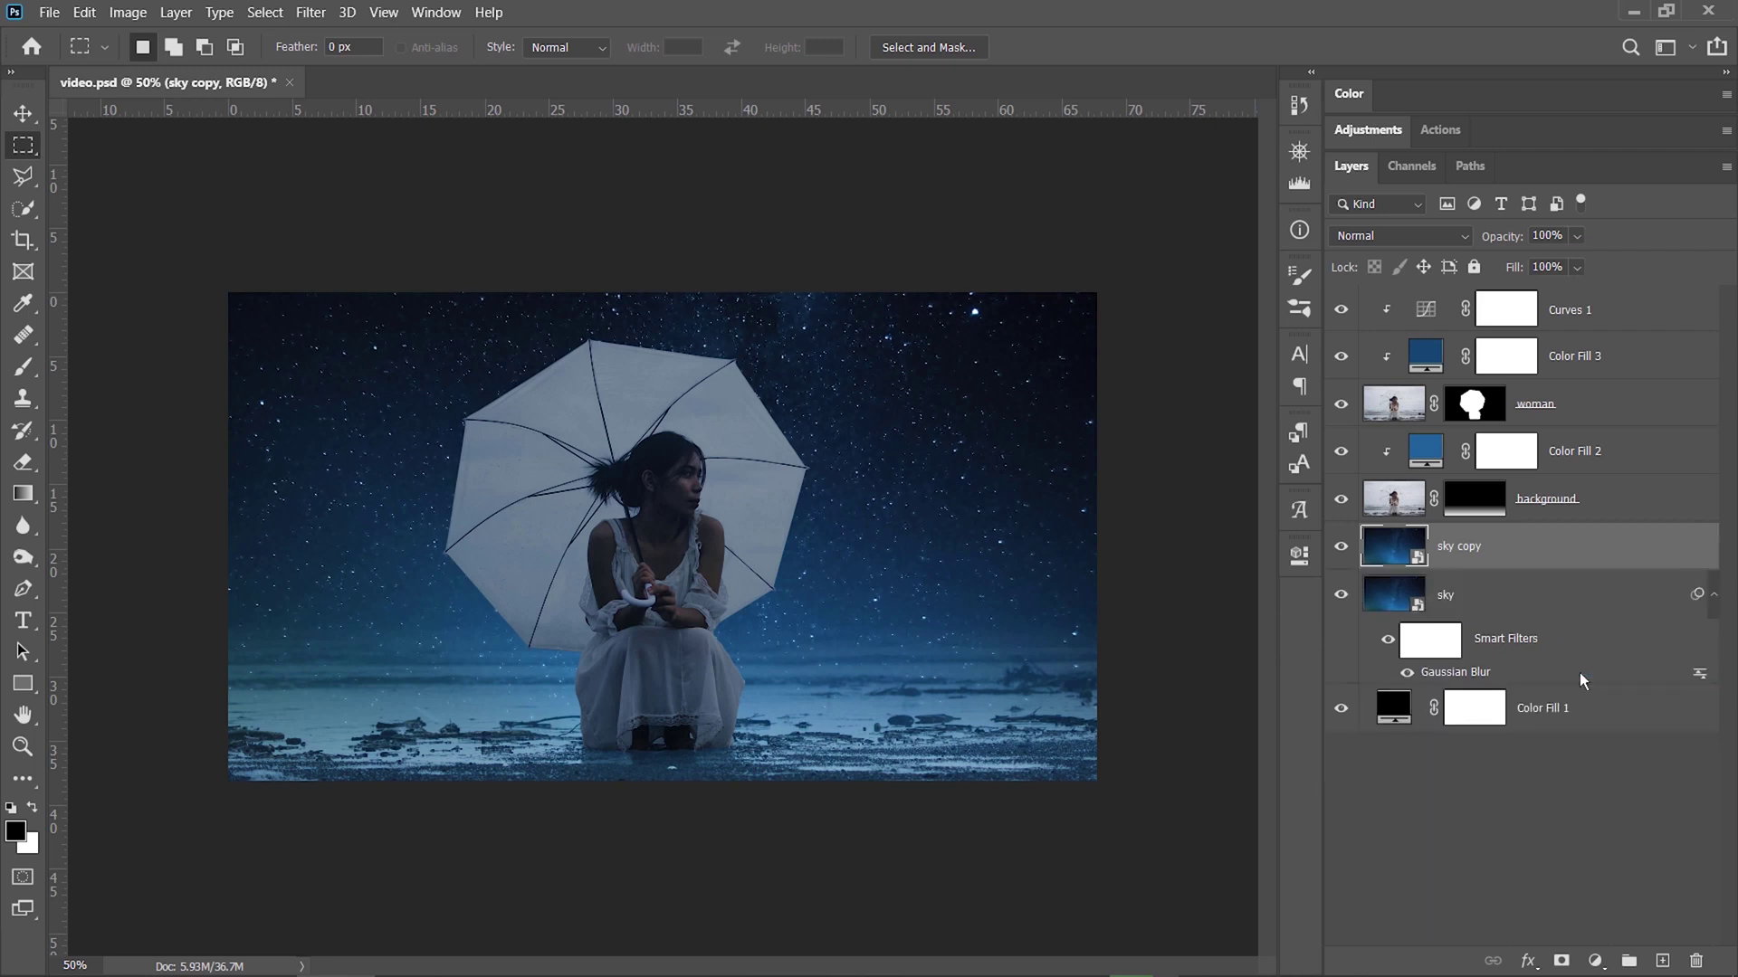
pyautogui.rightClick(1550, 550)
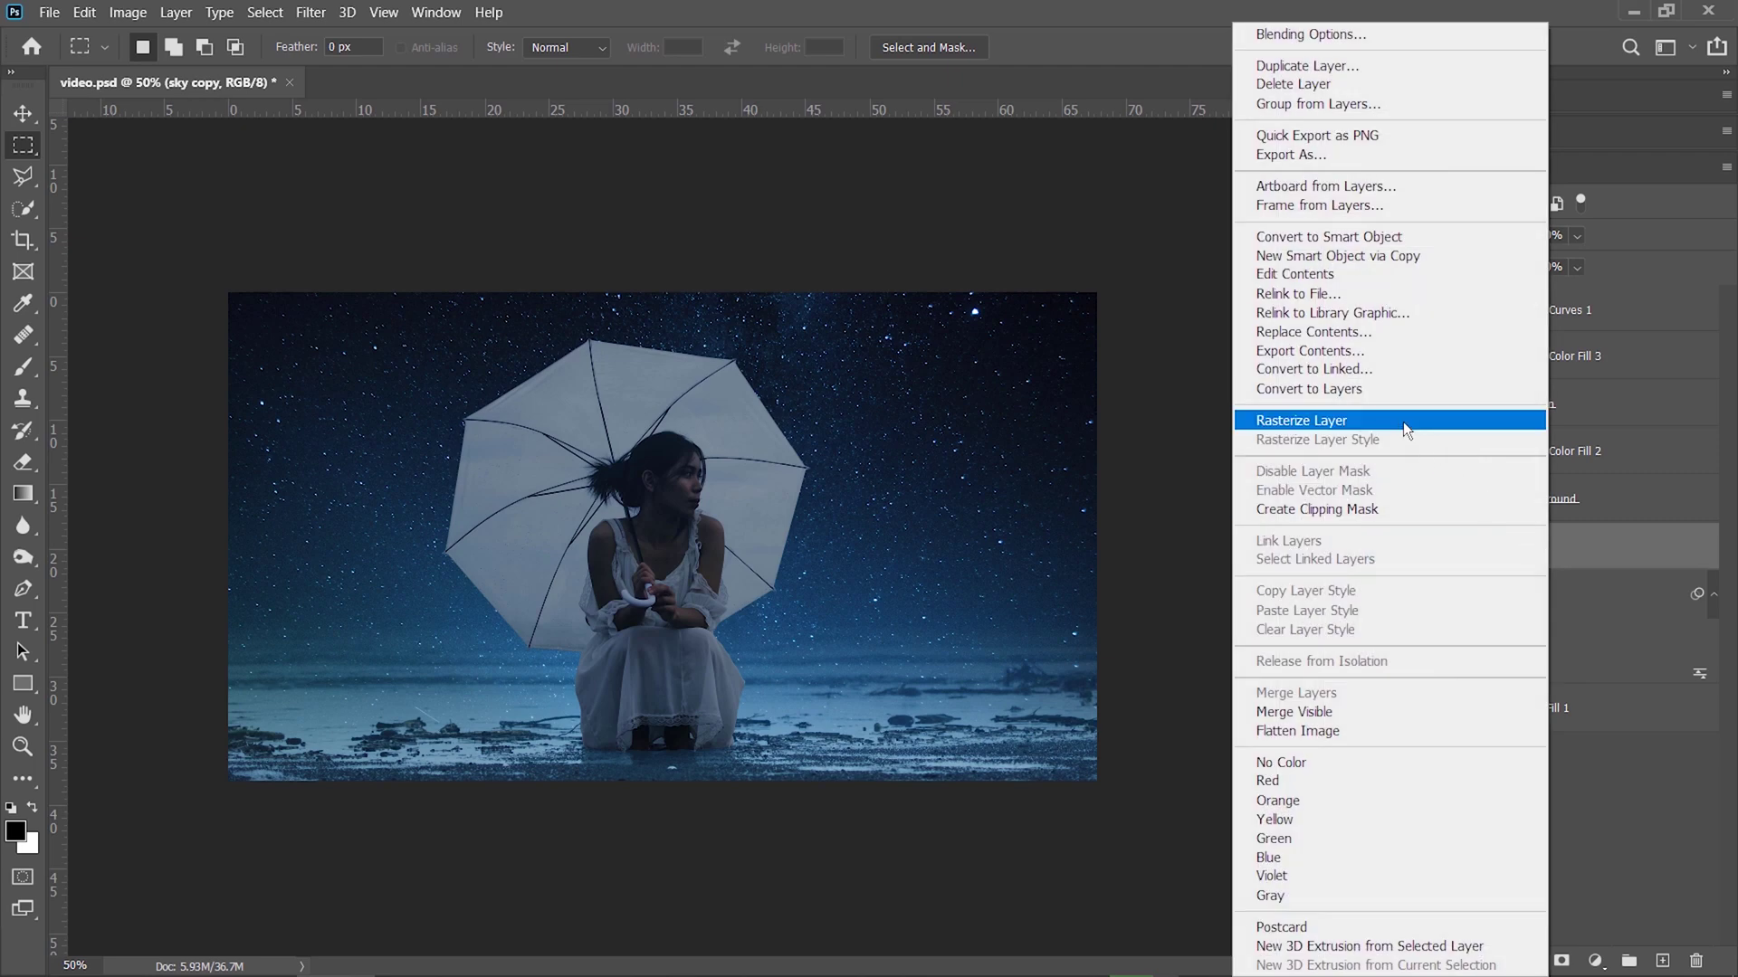
pyautogui.click(1403, 421)
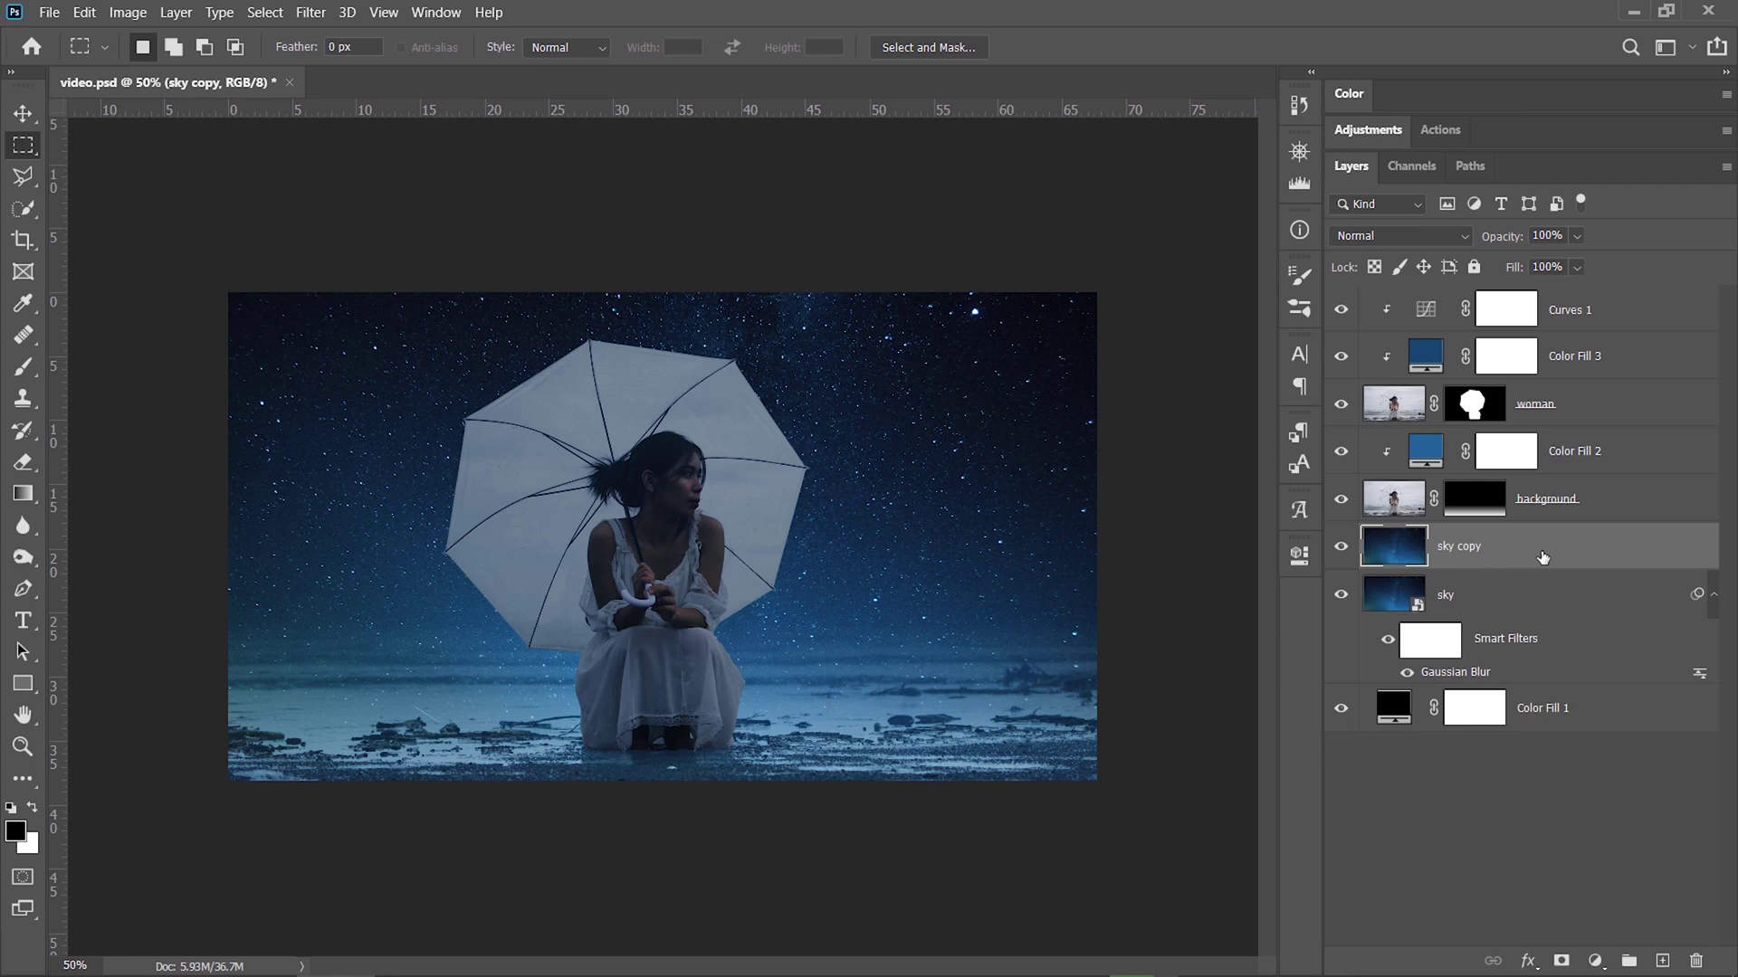
pyautogui.moveTo(1566, 560); pyautogui.dragTo(1568, 291)
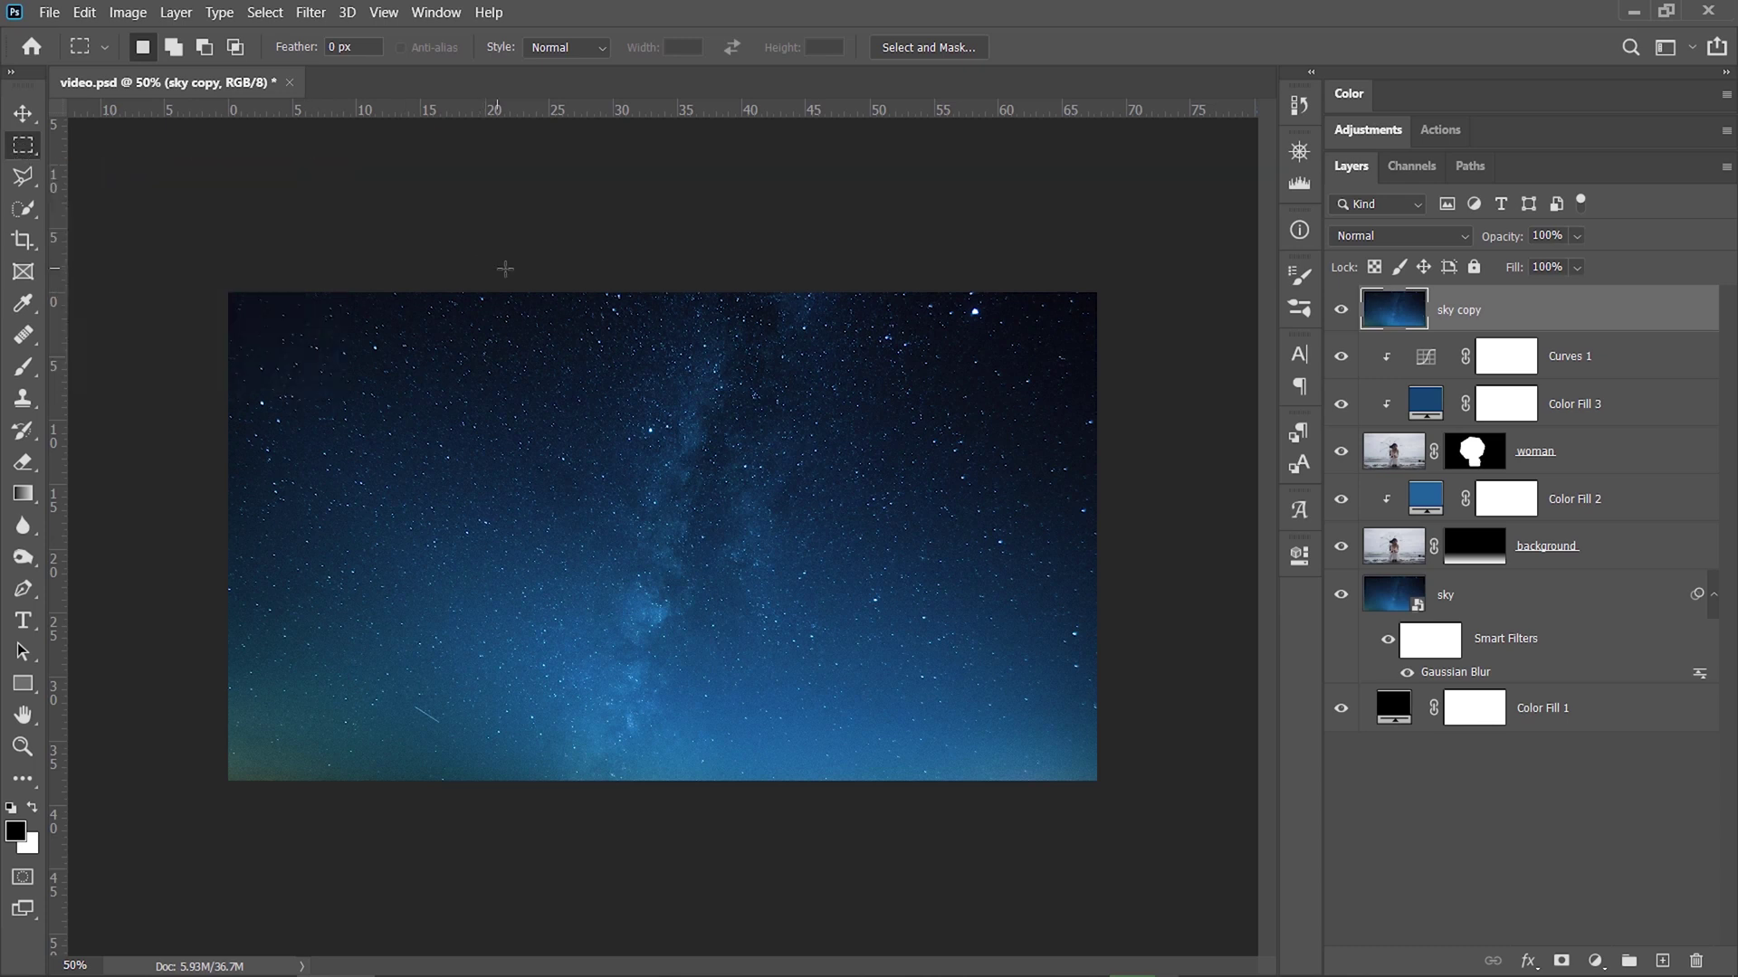
# - Enlarge a rectangle of stars from the sky copy to cover the whole canvas
pyautogui.moveTo(517, 290); pyautogui.dragTo(972, 594)
pyautogui.click(23, 113)
pyautogui.moveTo(681, 416); pyautogui.dragTo(390, 415)
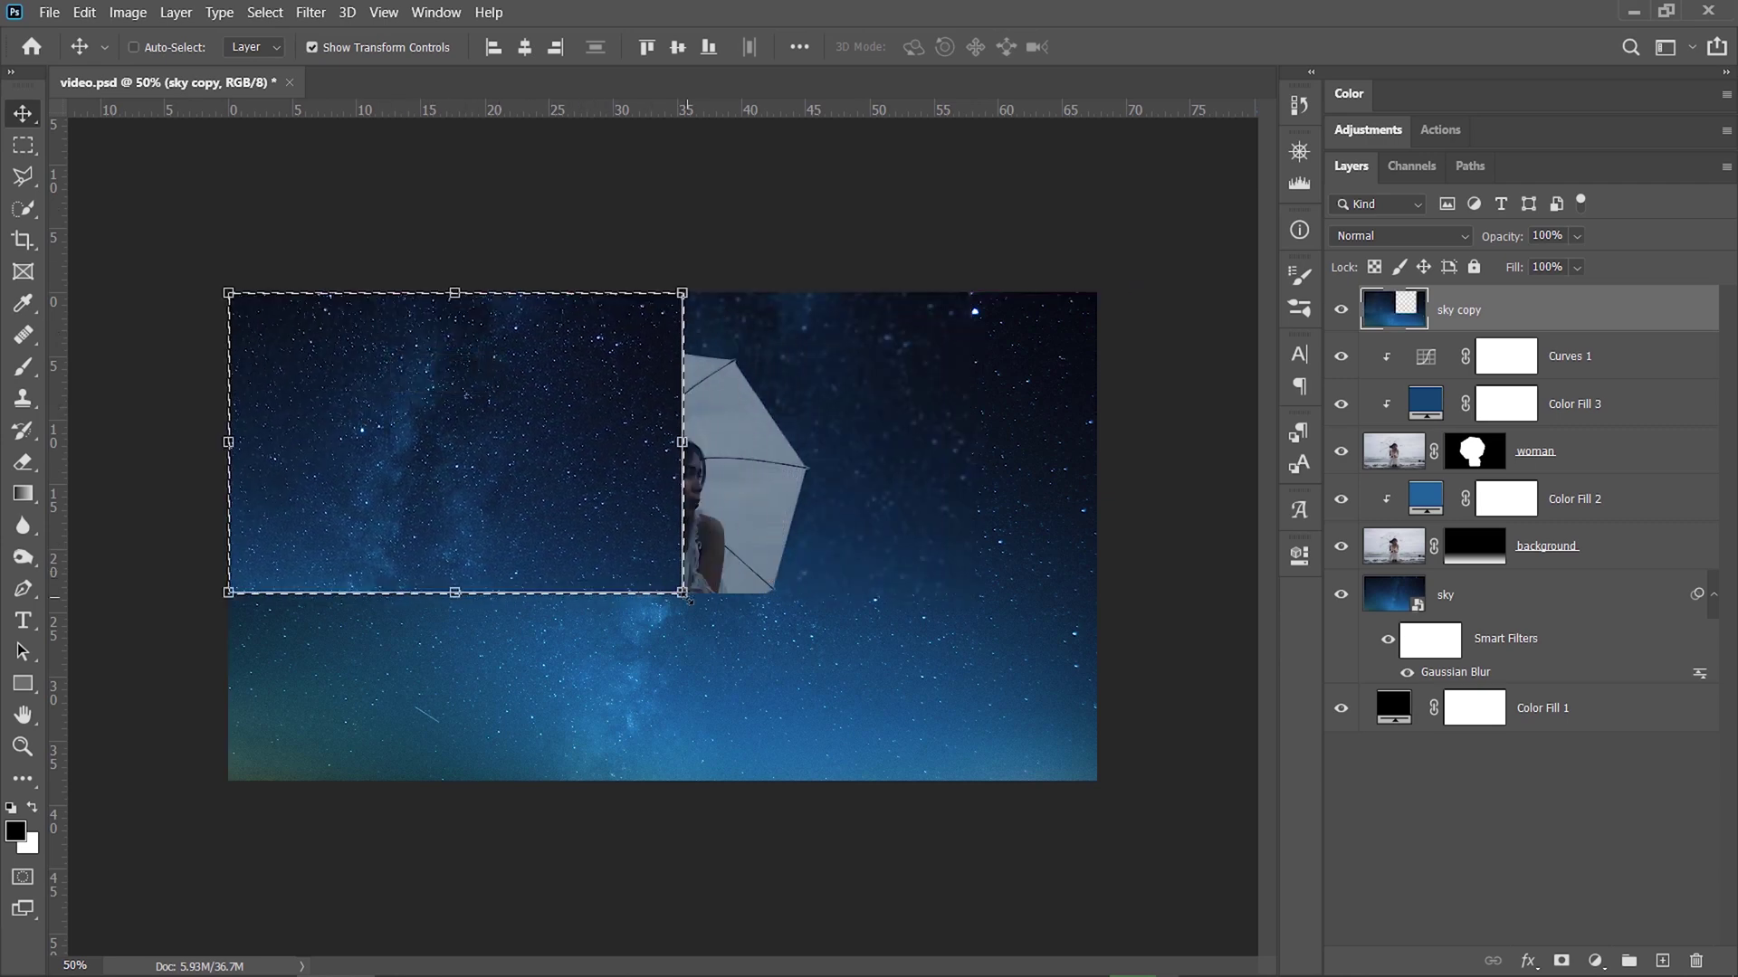
pyautogui.moveTo(689, 601); pyautogui.dragTo(1137, 841)
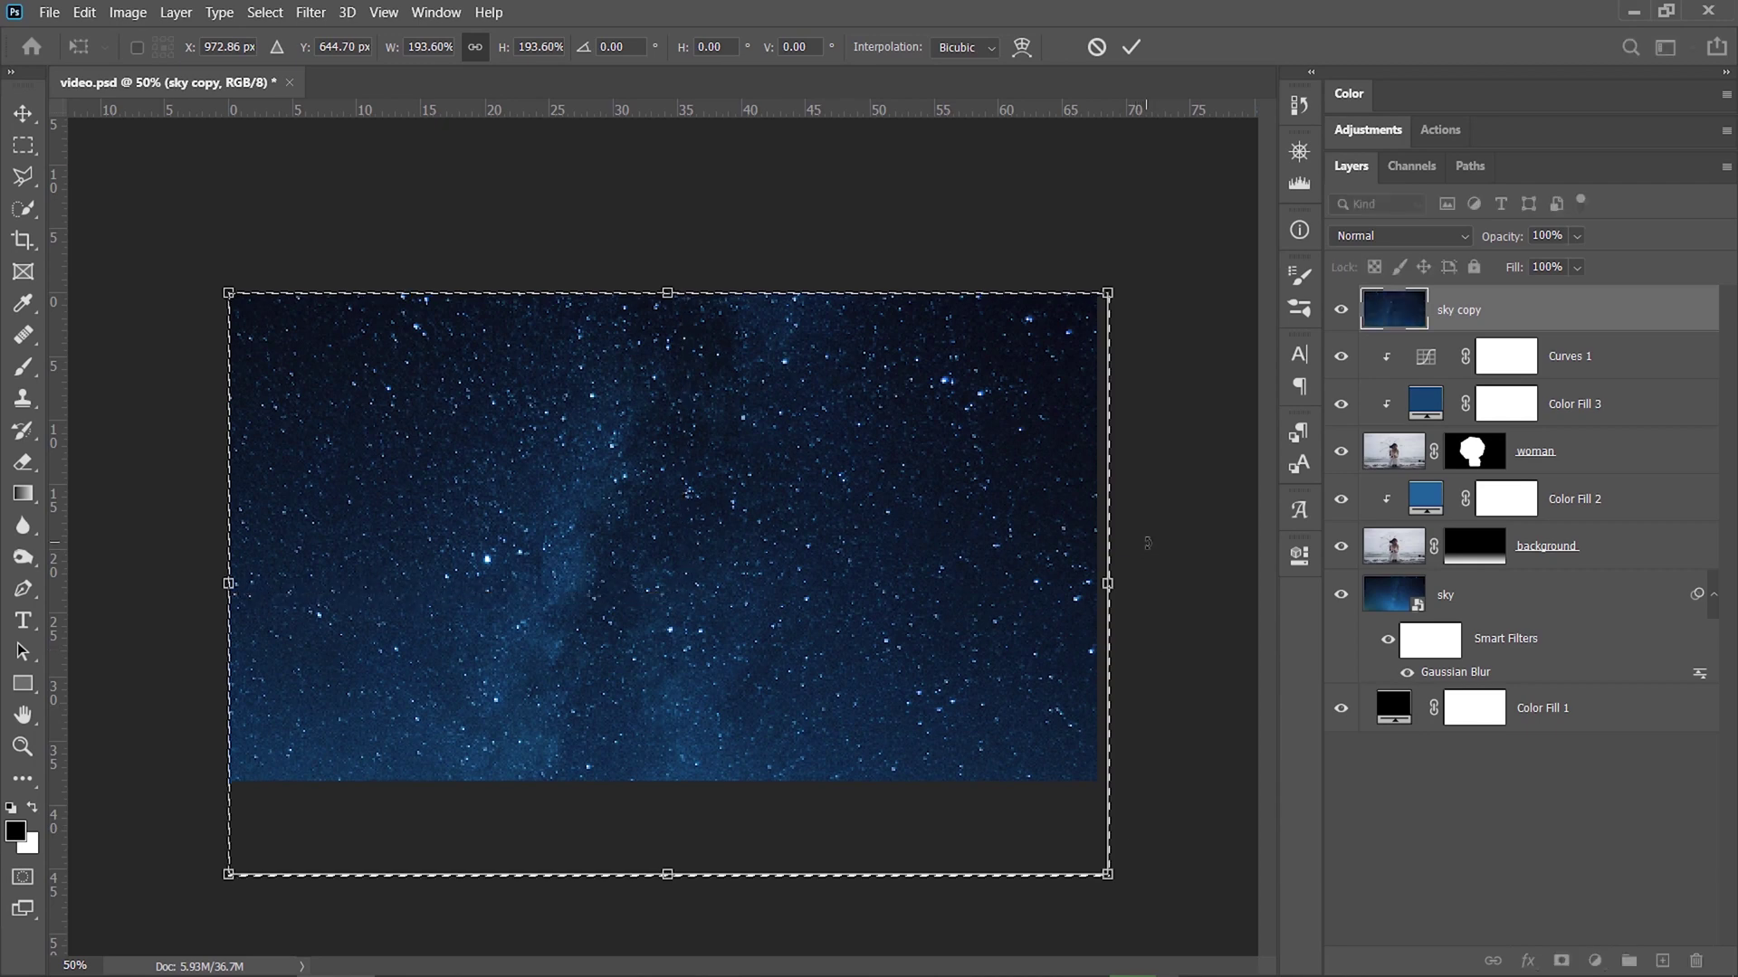
pyautogui.press('Return')
# - Rename the sky copy layer to 'rain' and deselect
pyautogui.doubleClick(1459, 310)
pyautogui.write('rain')
pyautogui.press('Return')
pyautogui.press('m')
pyautogui.hotkey('ctrl', 'd')
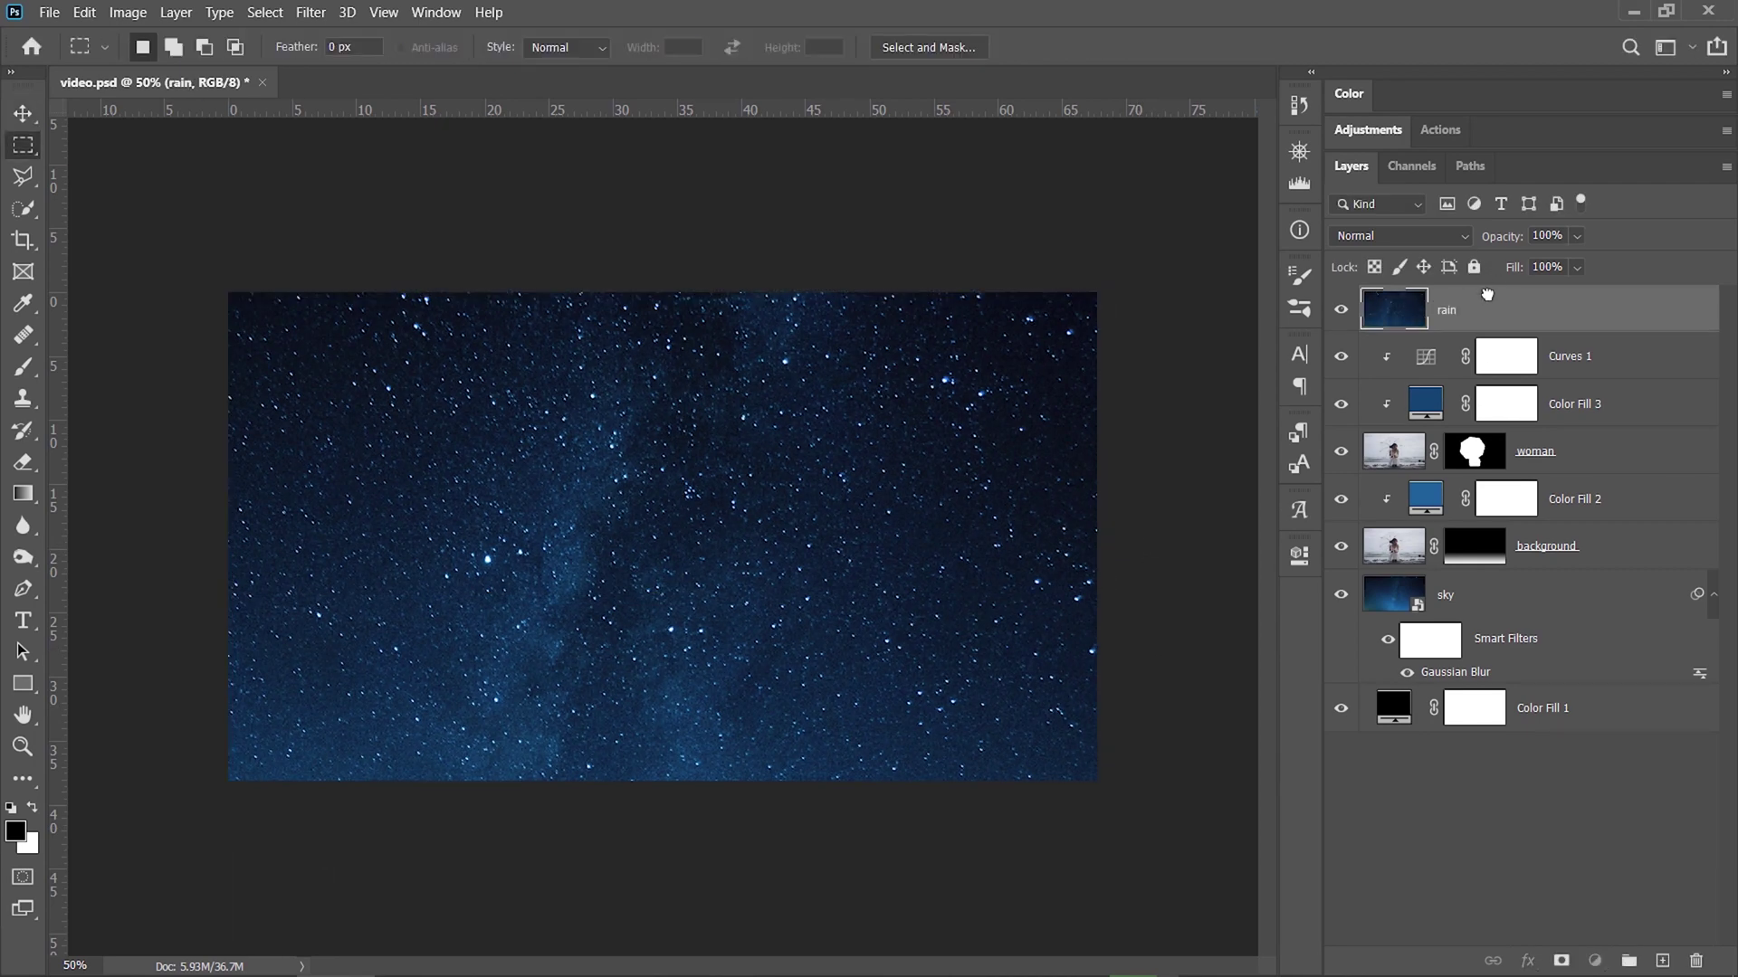
# - Set the rain layer to Screen and add a Curves adjustment clipped to it
pyautogui.click(1436, 233)
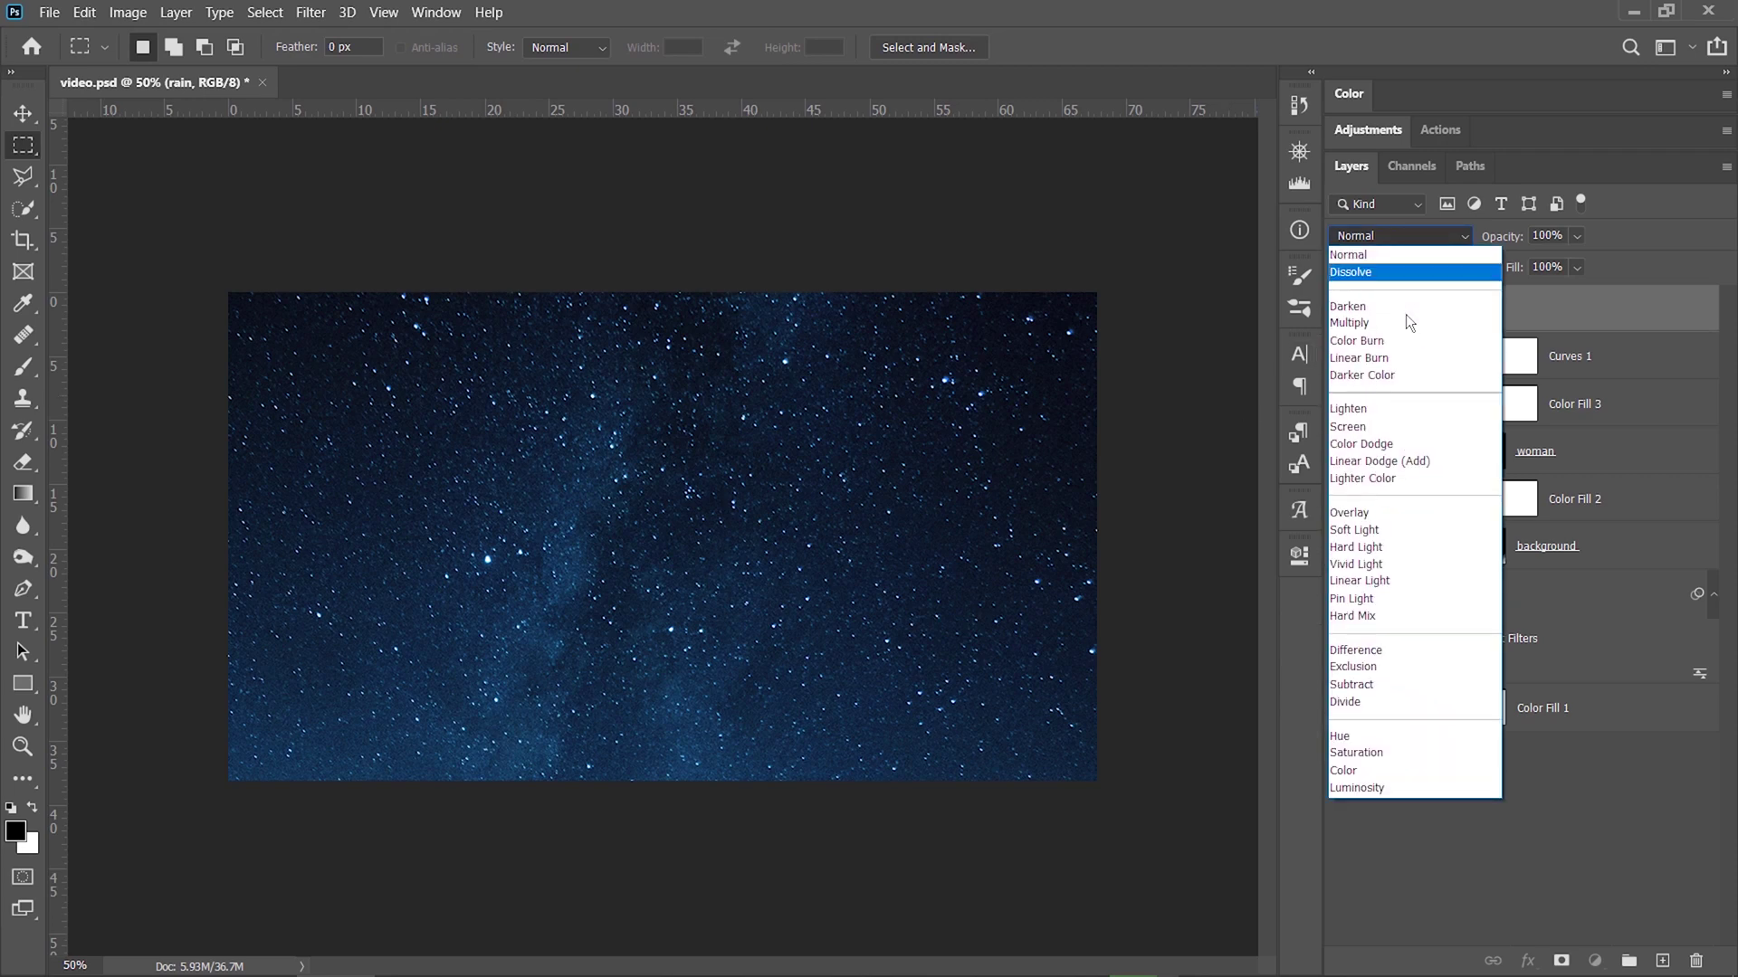
pyautogui.click(1358, 426)
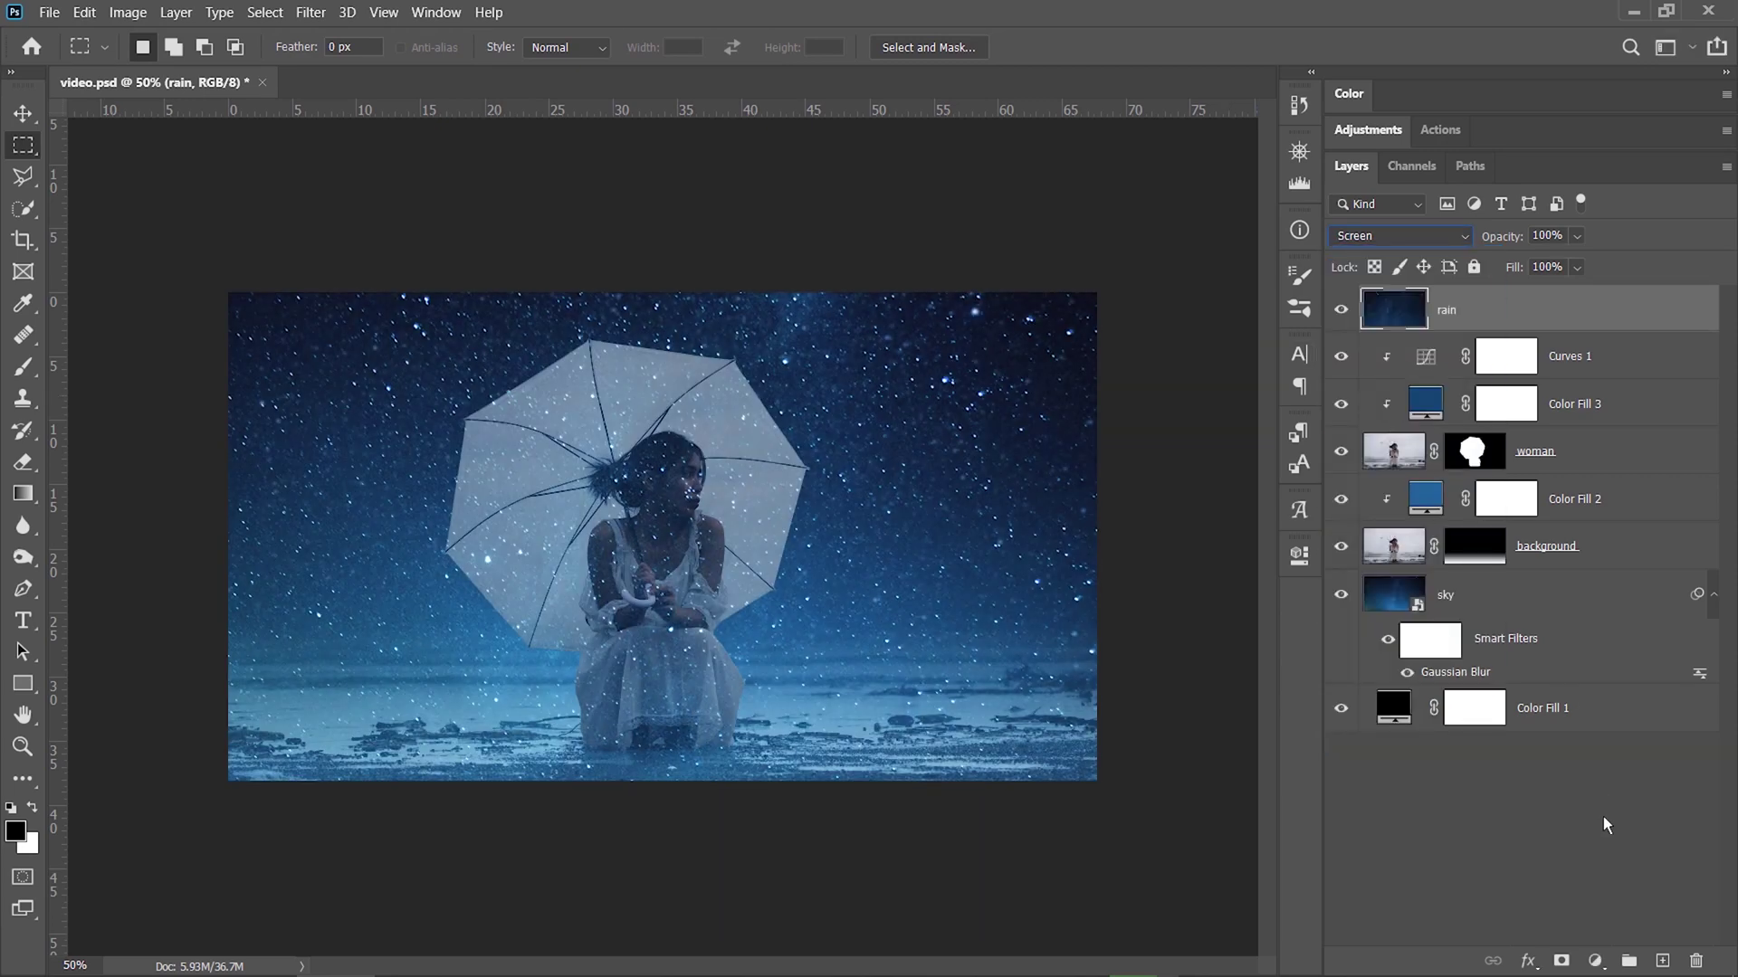
pyautogui.click(1597, 963)
pyautogui.click(1616, 689)
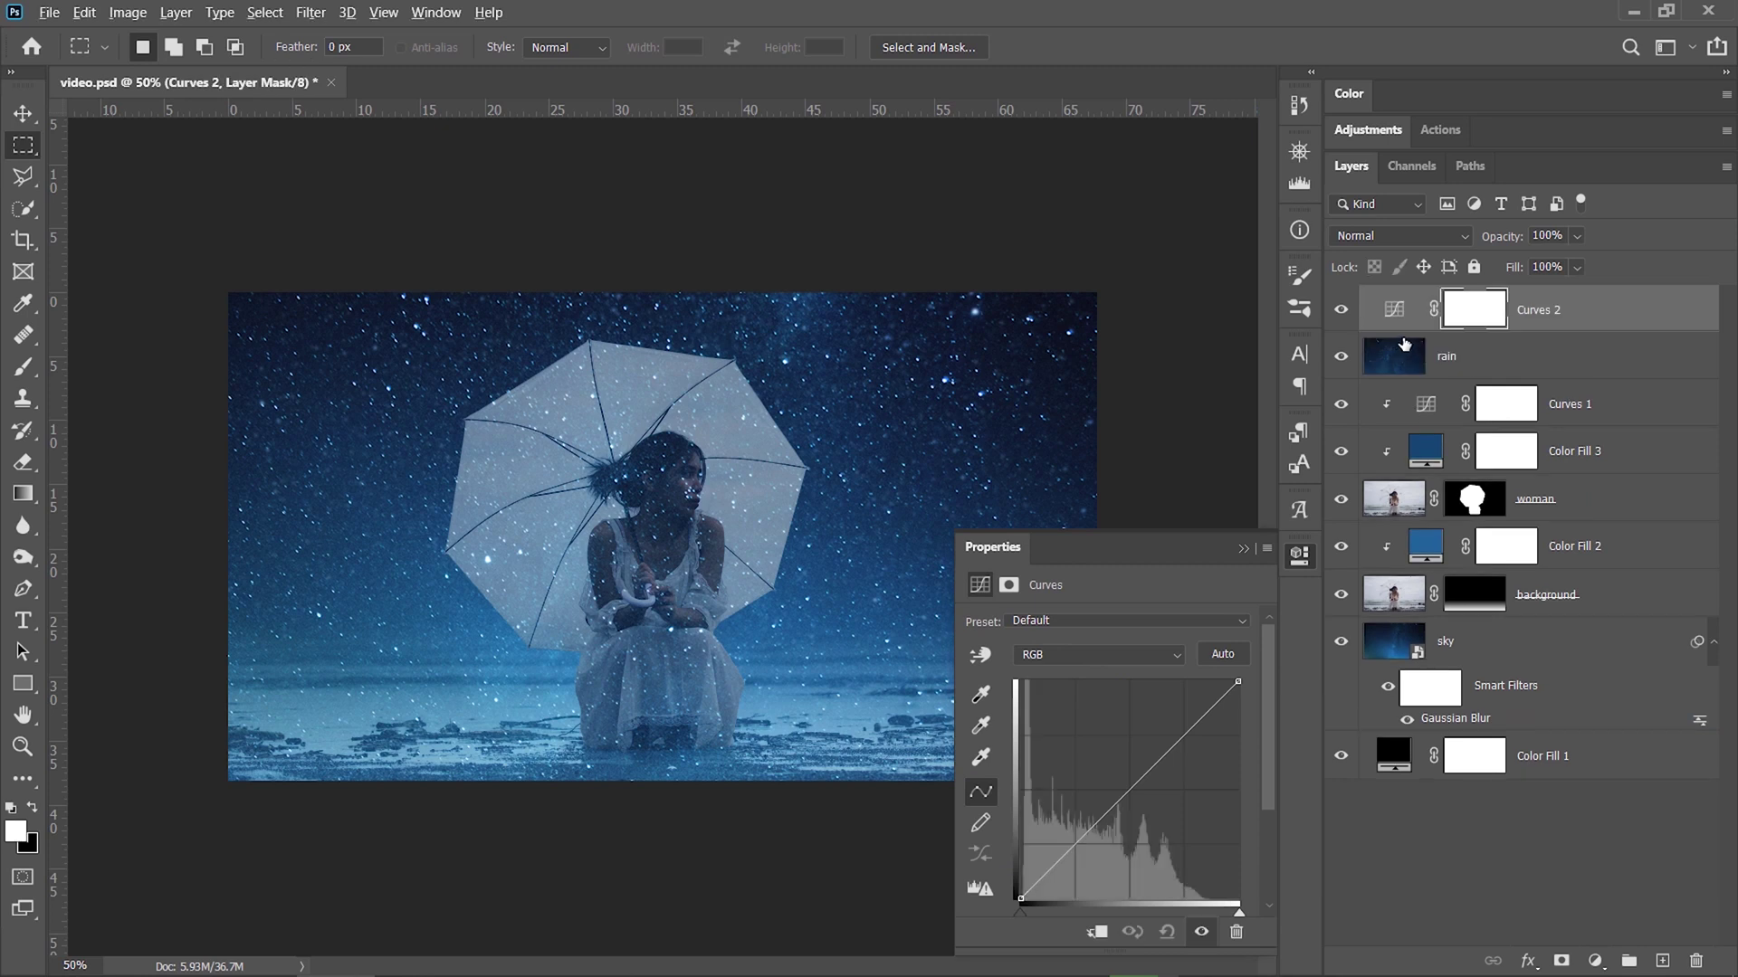
pyautogui.keyDown('alt'); pyautogui.click(1402, 340); pyautogui.keyUp('alt')
# - Reshape the Curves 2 curve to boost the rain's contrast, then reselect the rain layer
pyautogui.moveTo(1133, 793); pyautogui.dragTo(1113, 829)
pyautogui.moveTo(1166, 766); pyautogui.dragTo(1157, 758)
pyautogui.moveTo(1112, 829); pyautogui.dragTo(1100, 829)
pyautogui.click(1191, 559)
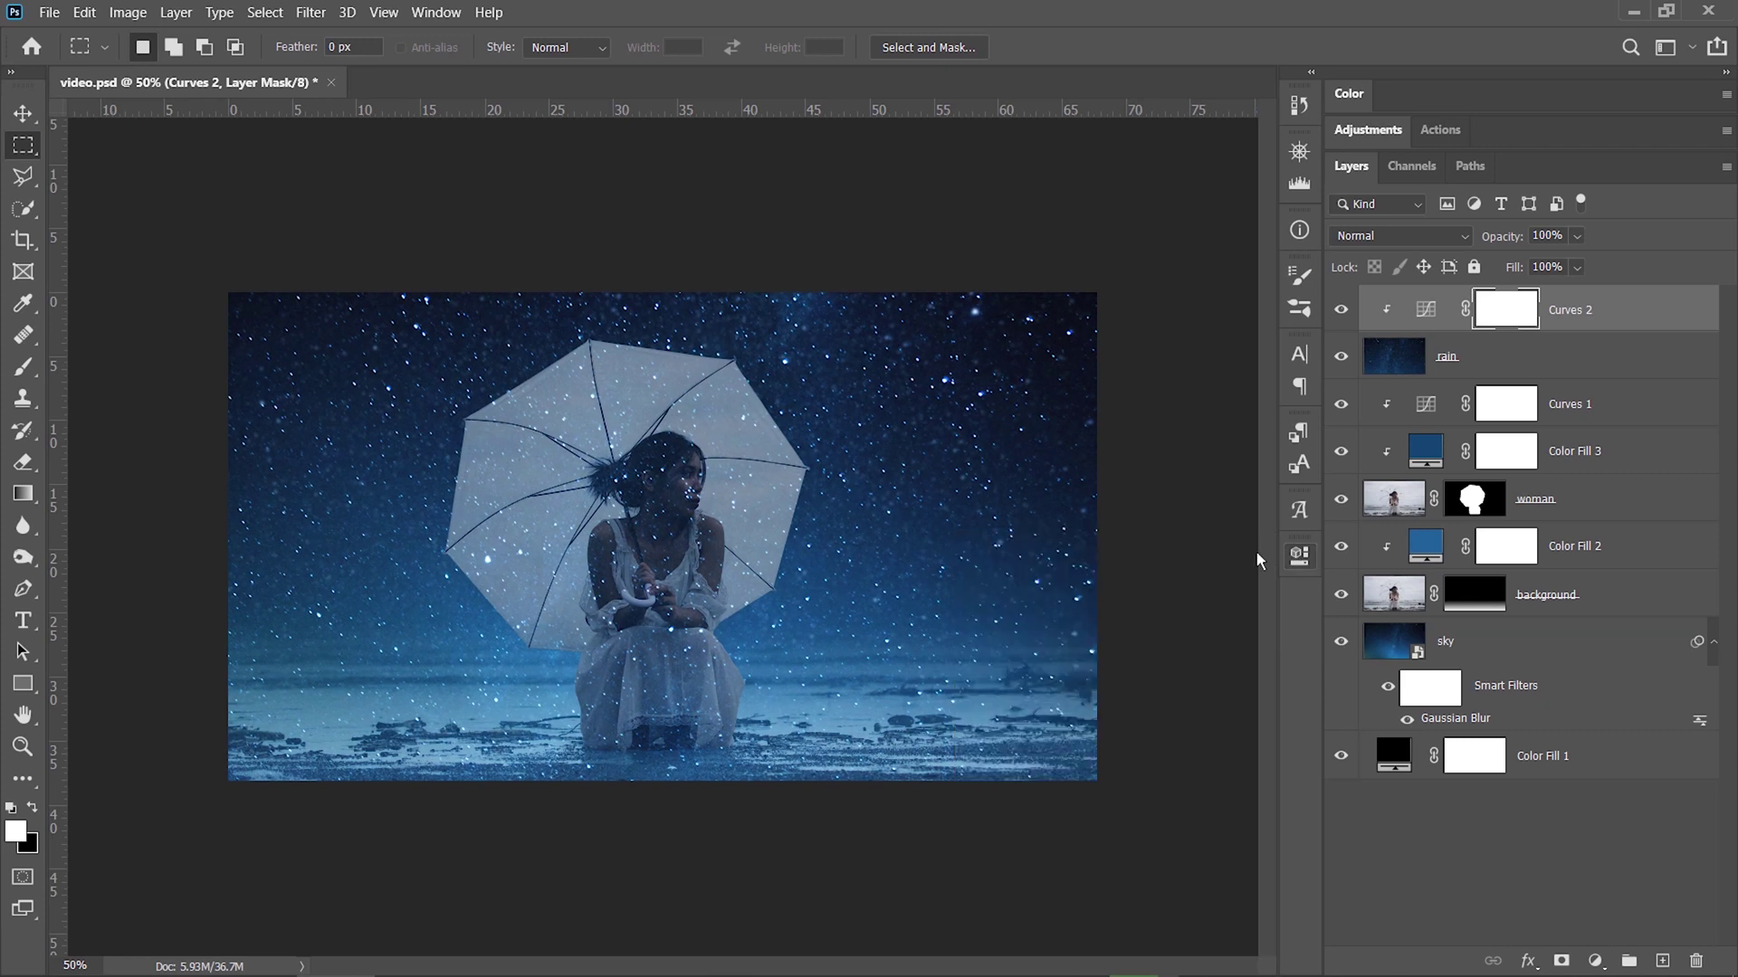
pyautogui.click(1502, 362)
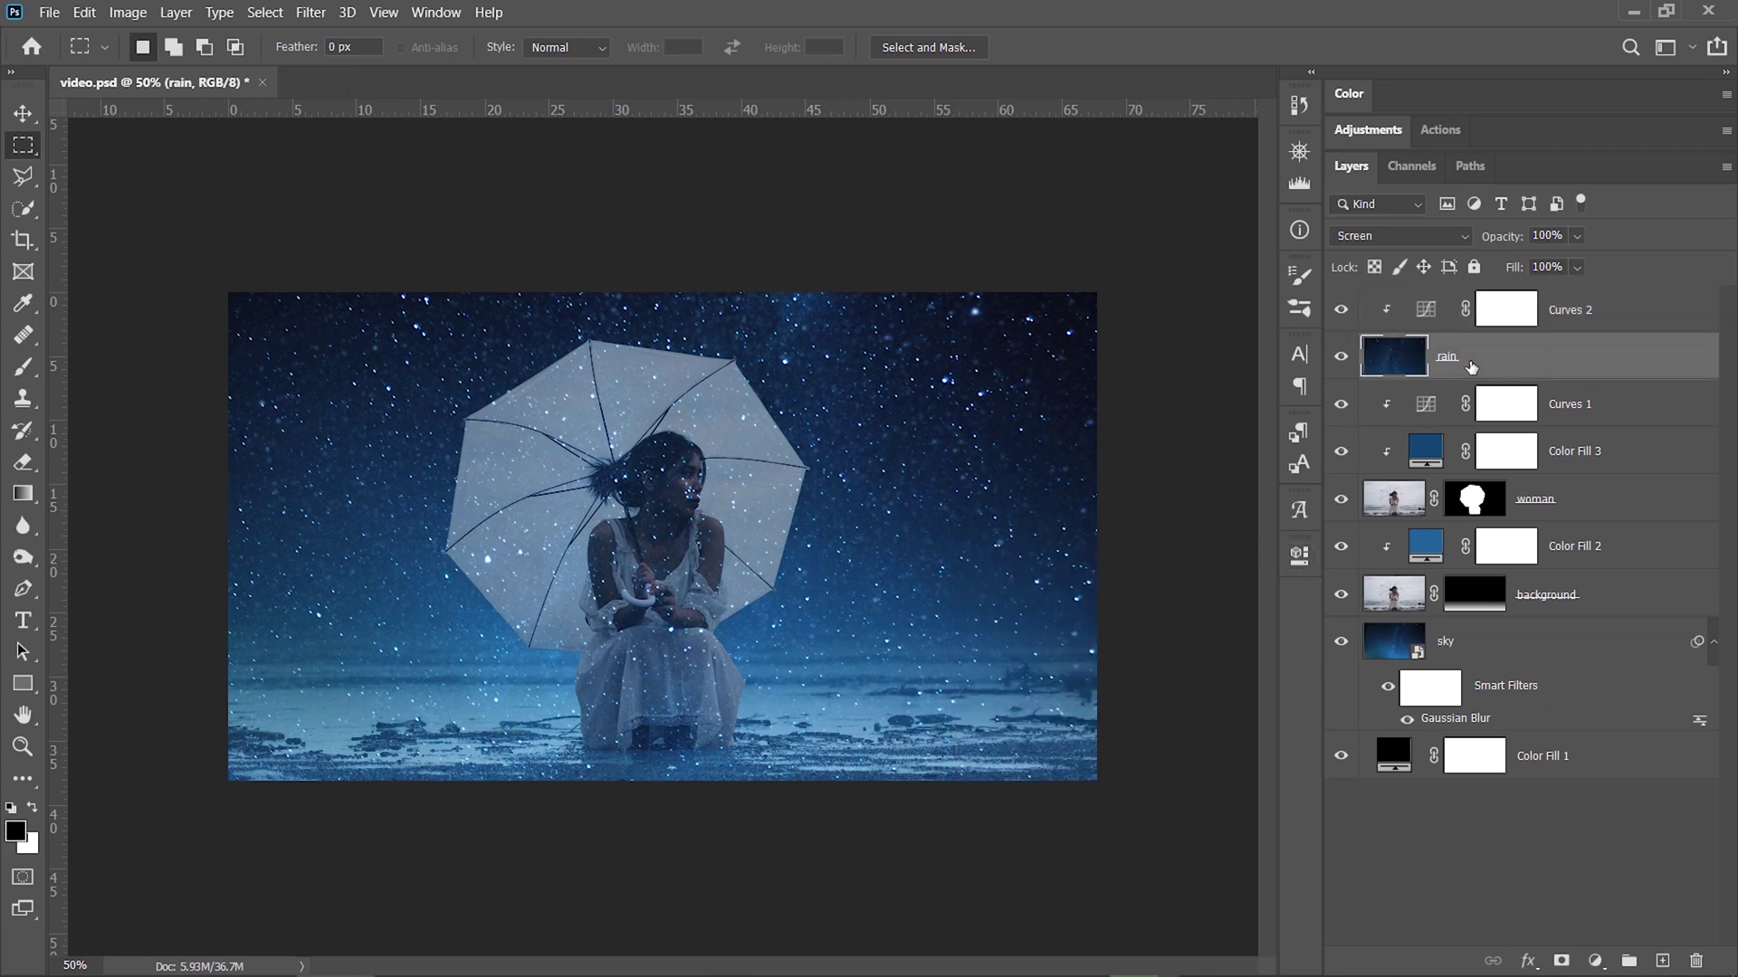
pyautogui.click(311, 12)
# - Apply a Motion Blur of -56° and 20 pixels to the rain layer
pyautogui.moveTo(380, 258)
pyautogui.click(642, 377)
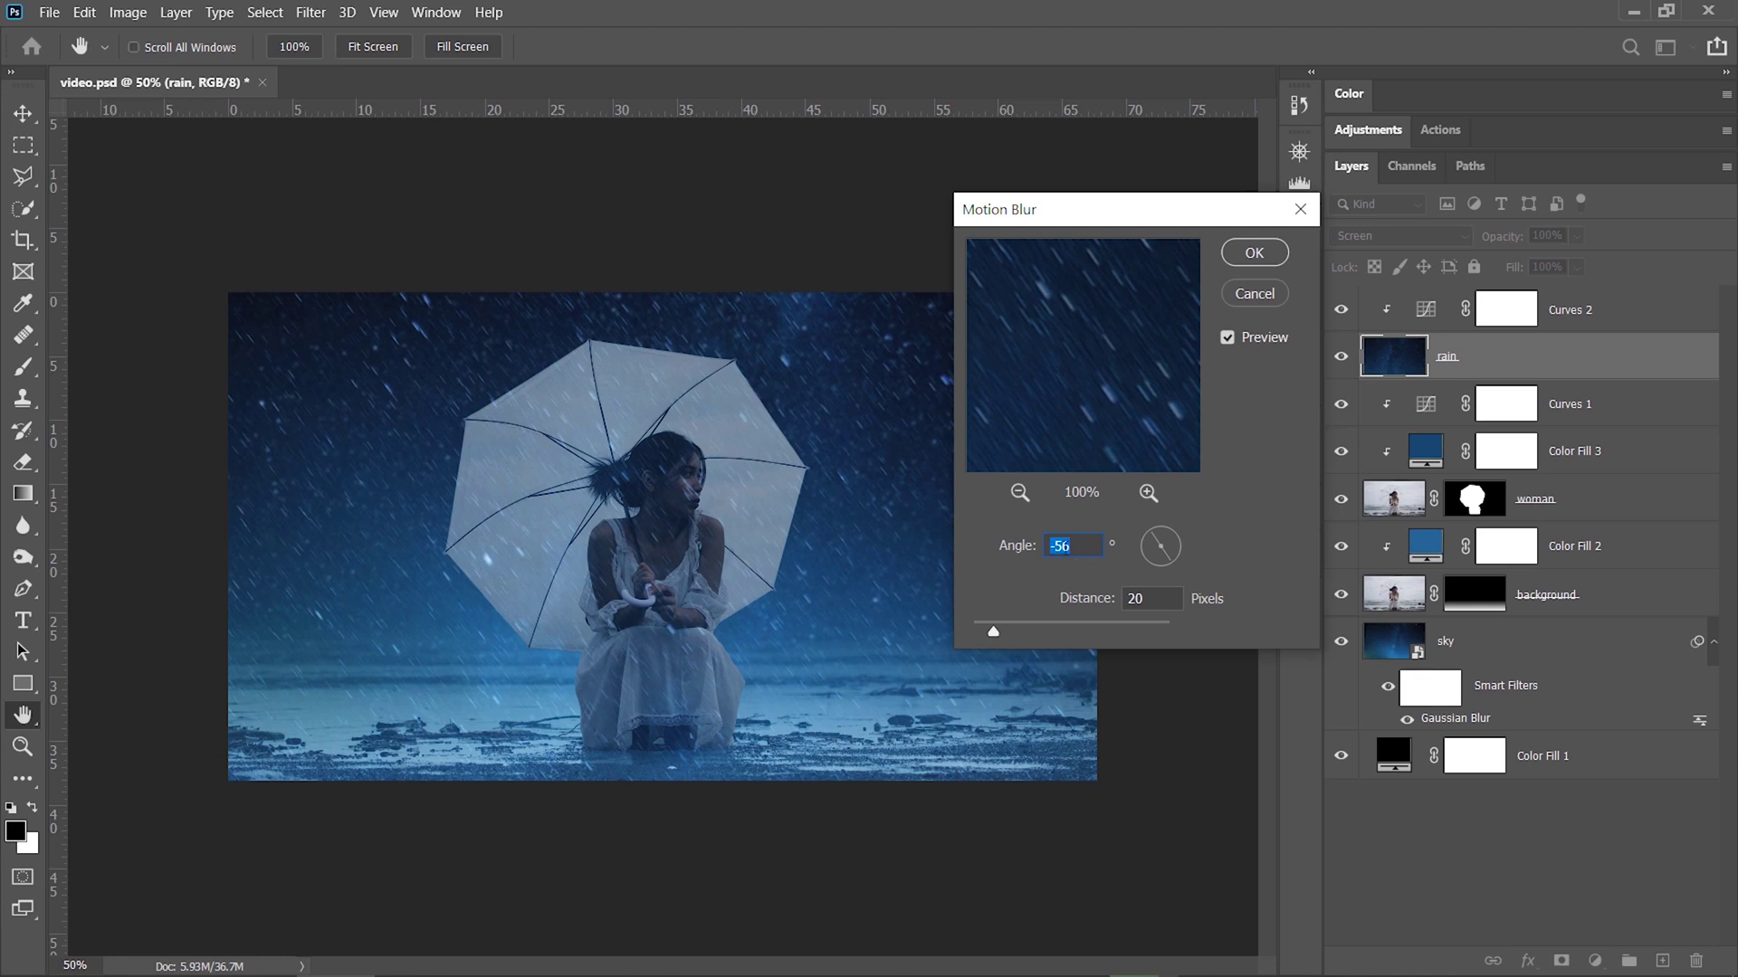
pyautogui.click(1145, 599)
pyautogui.click(1255, 253)
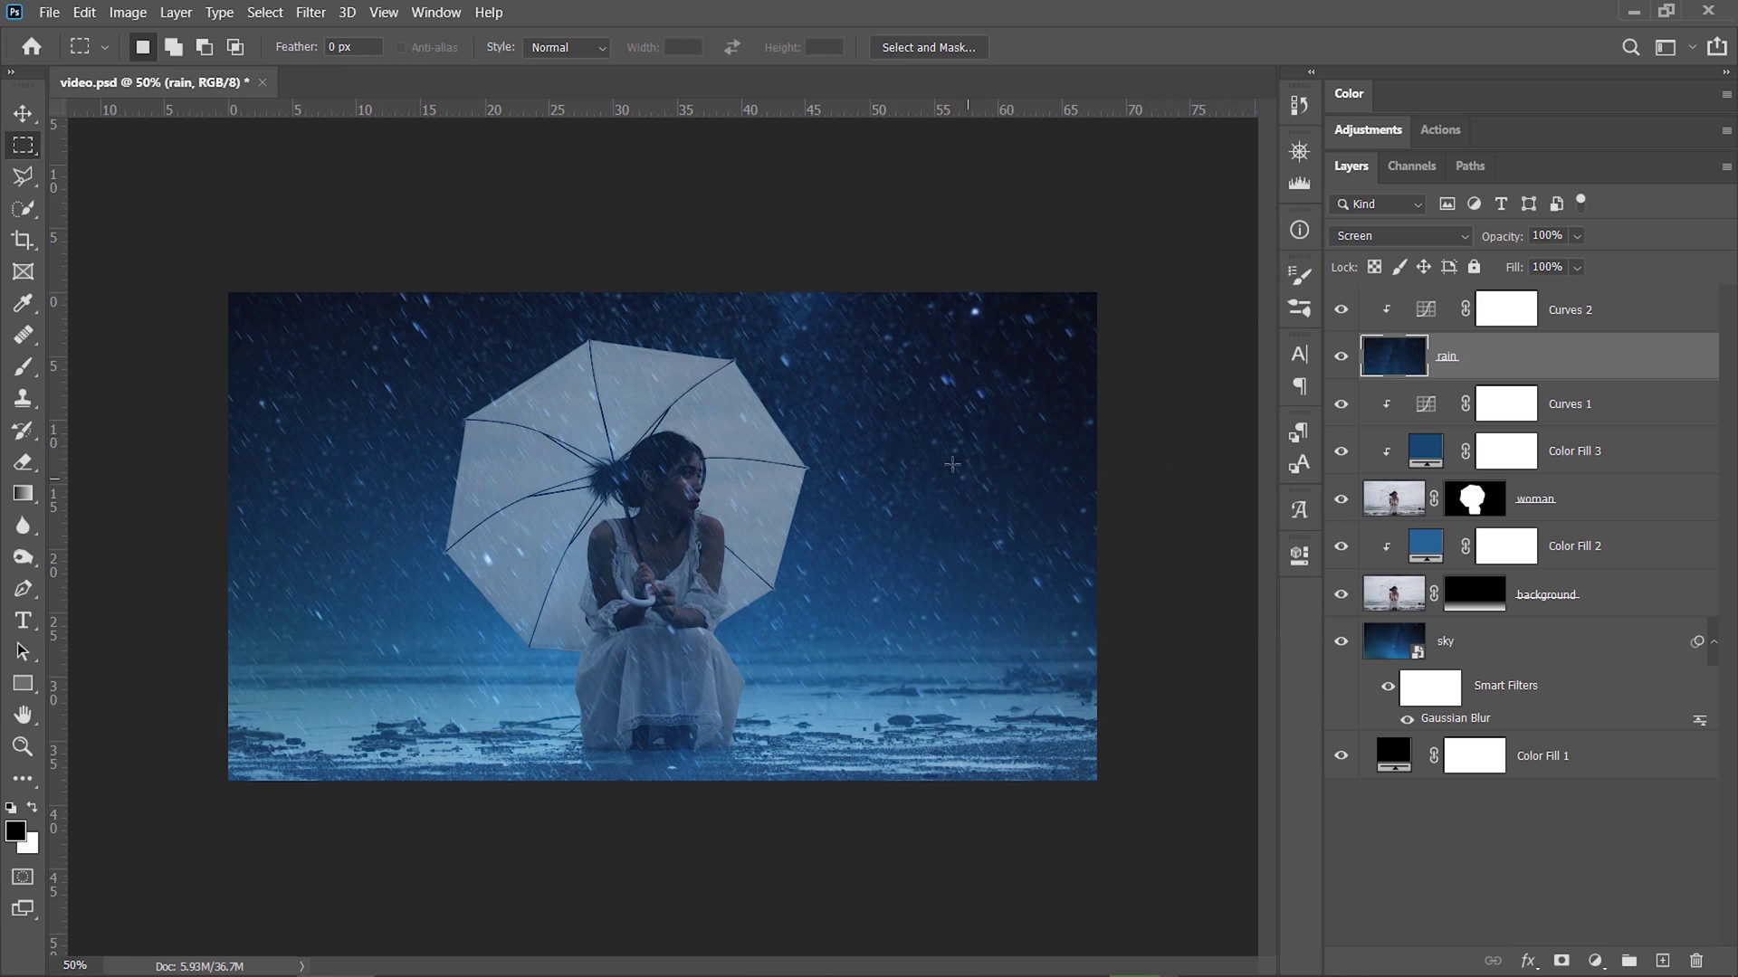
# - Add a mask to rain and paint black over the woman's head to clear the streaks
pyautogui.click(1566, 959)
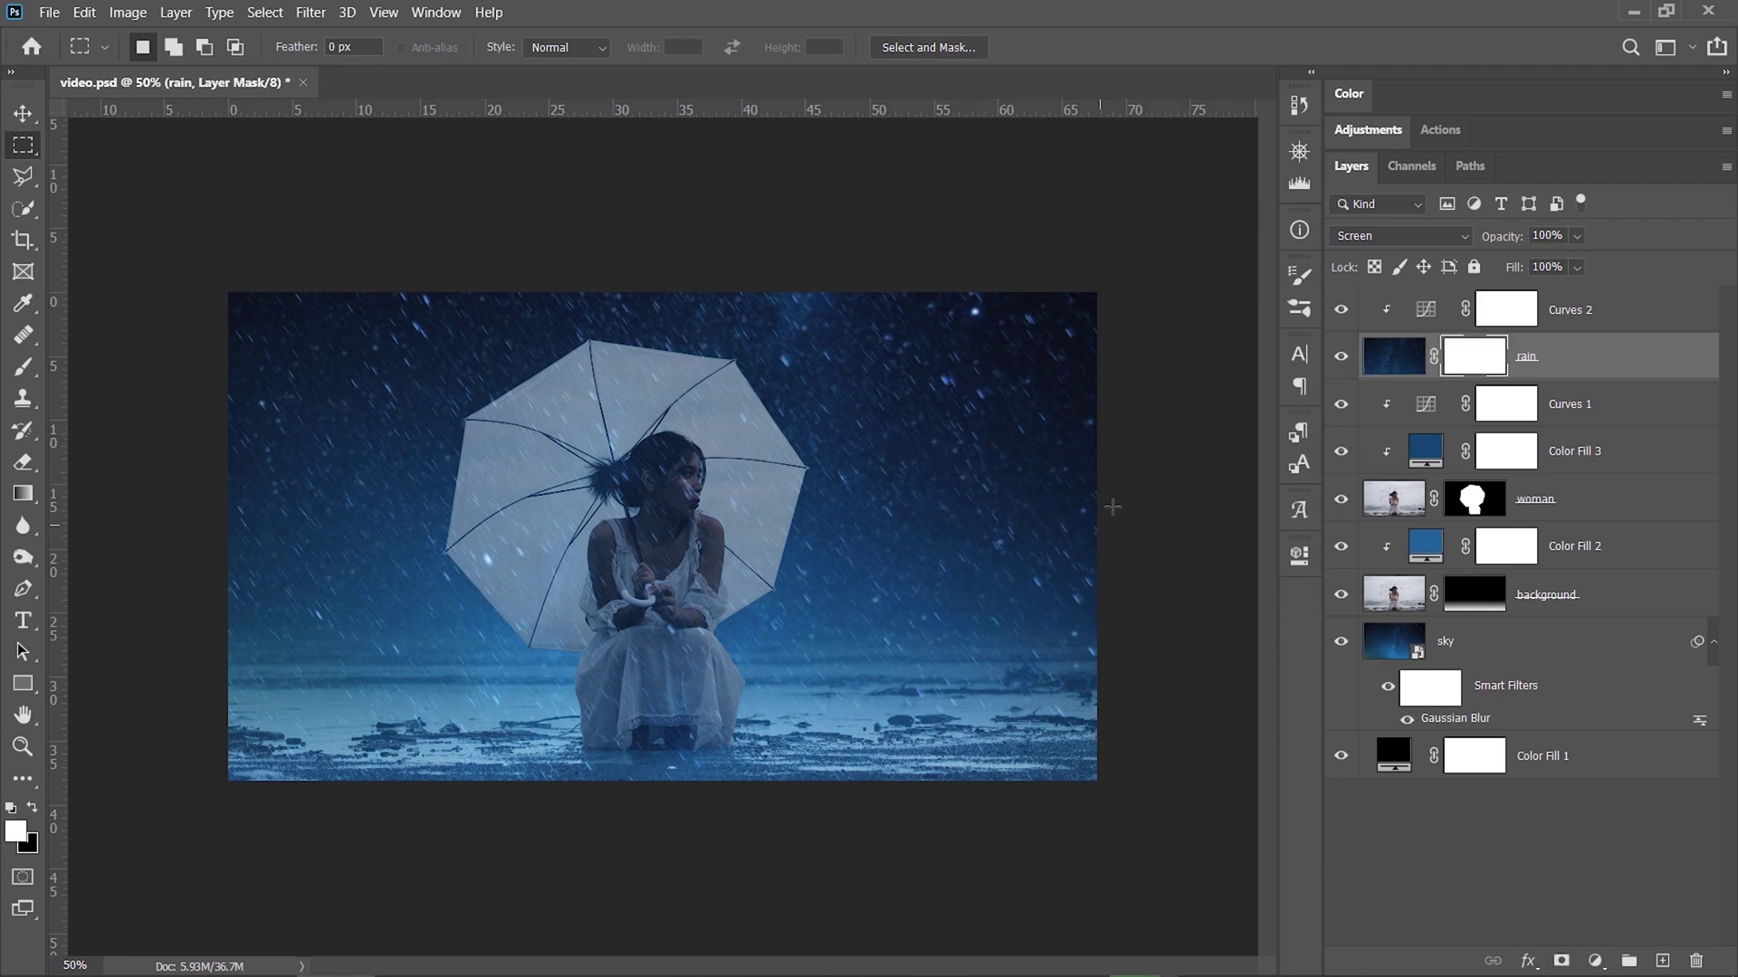
pyautogui.click(23, 366)
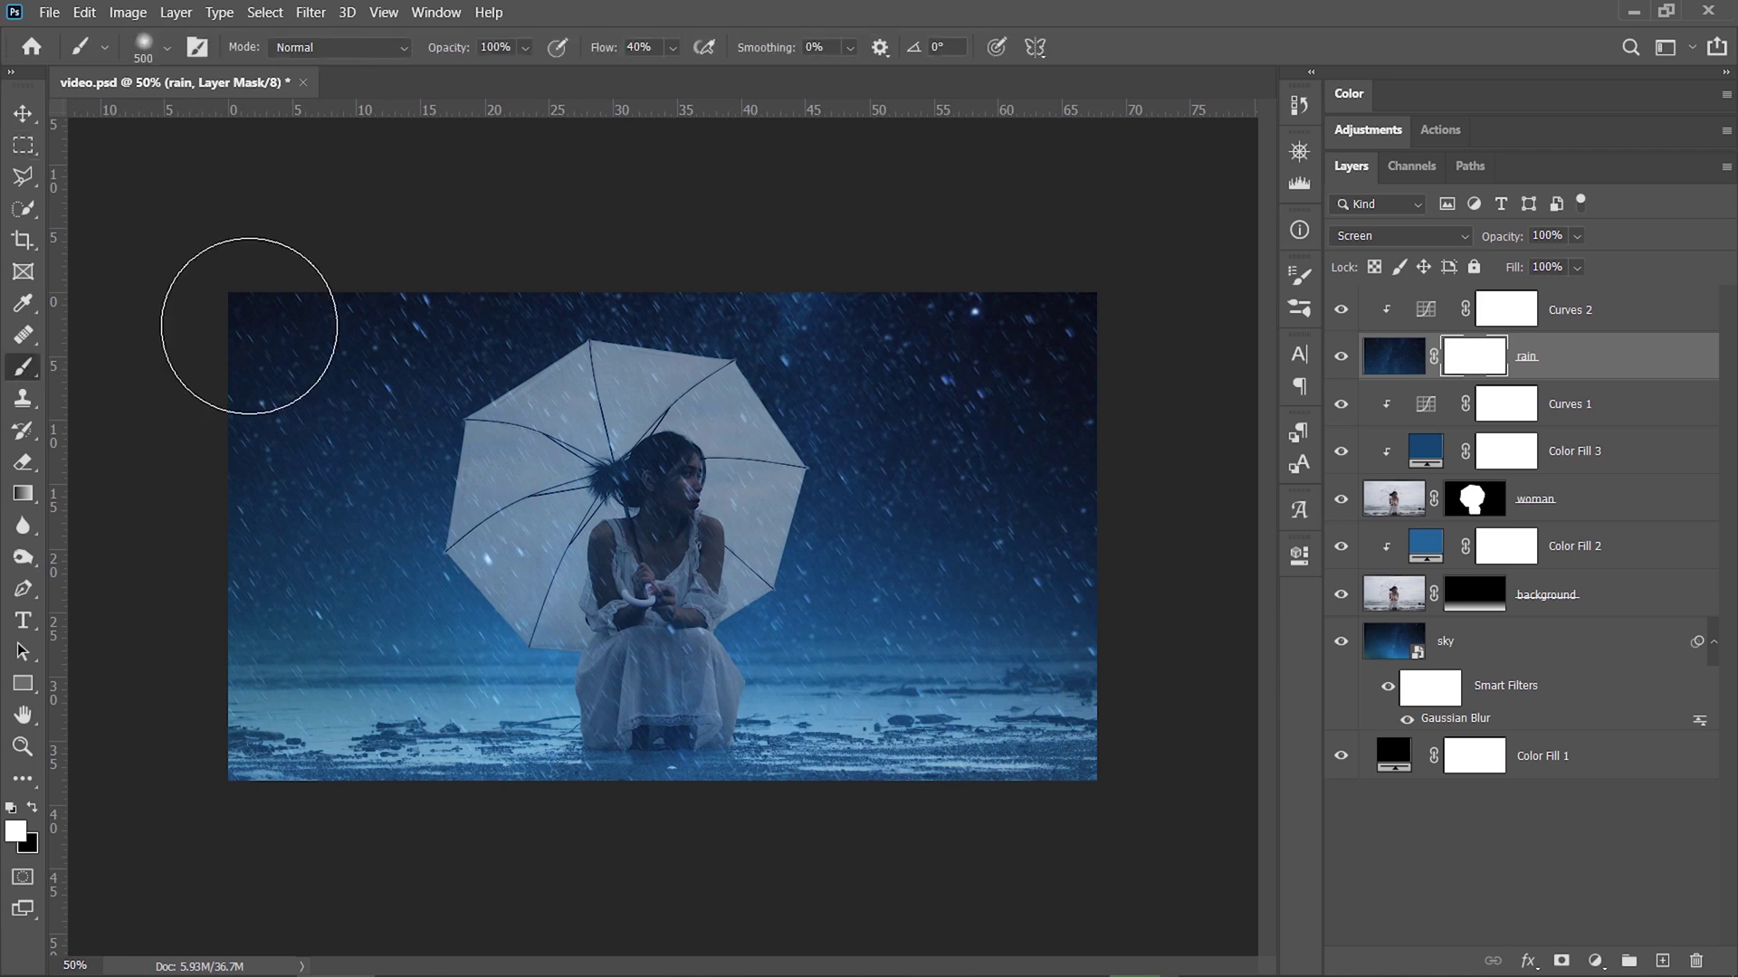
pyautogui.click(646, 50)
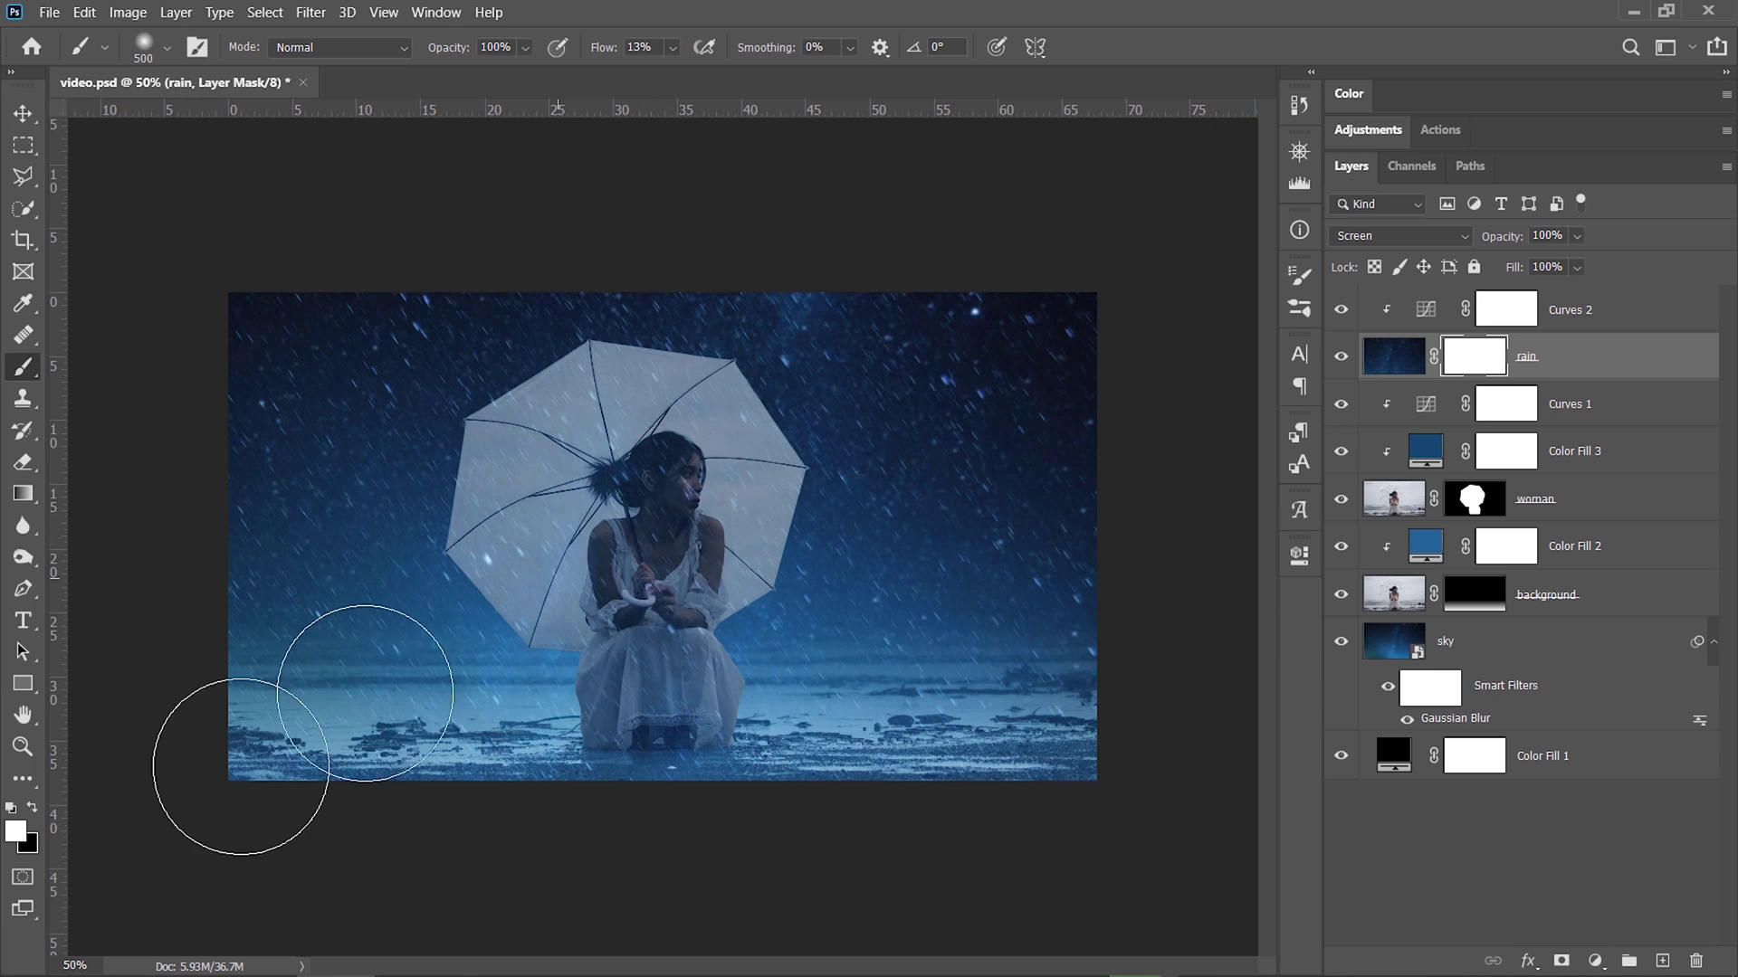
pyautogui.press('x')
pyautogui.moveTo(676, 469); pyautogui.dragTo(670, 471)
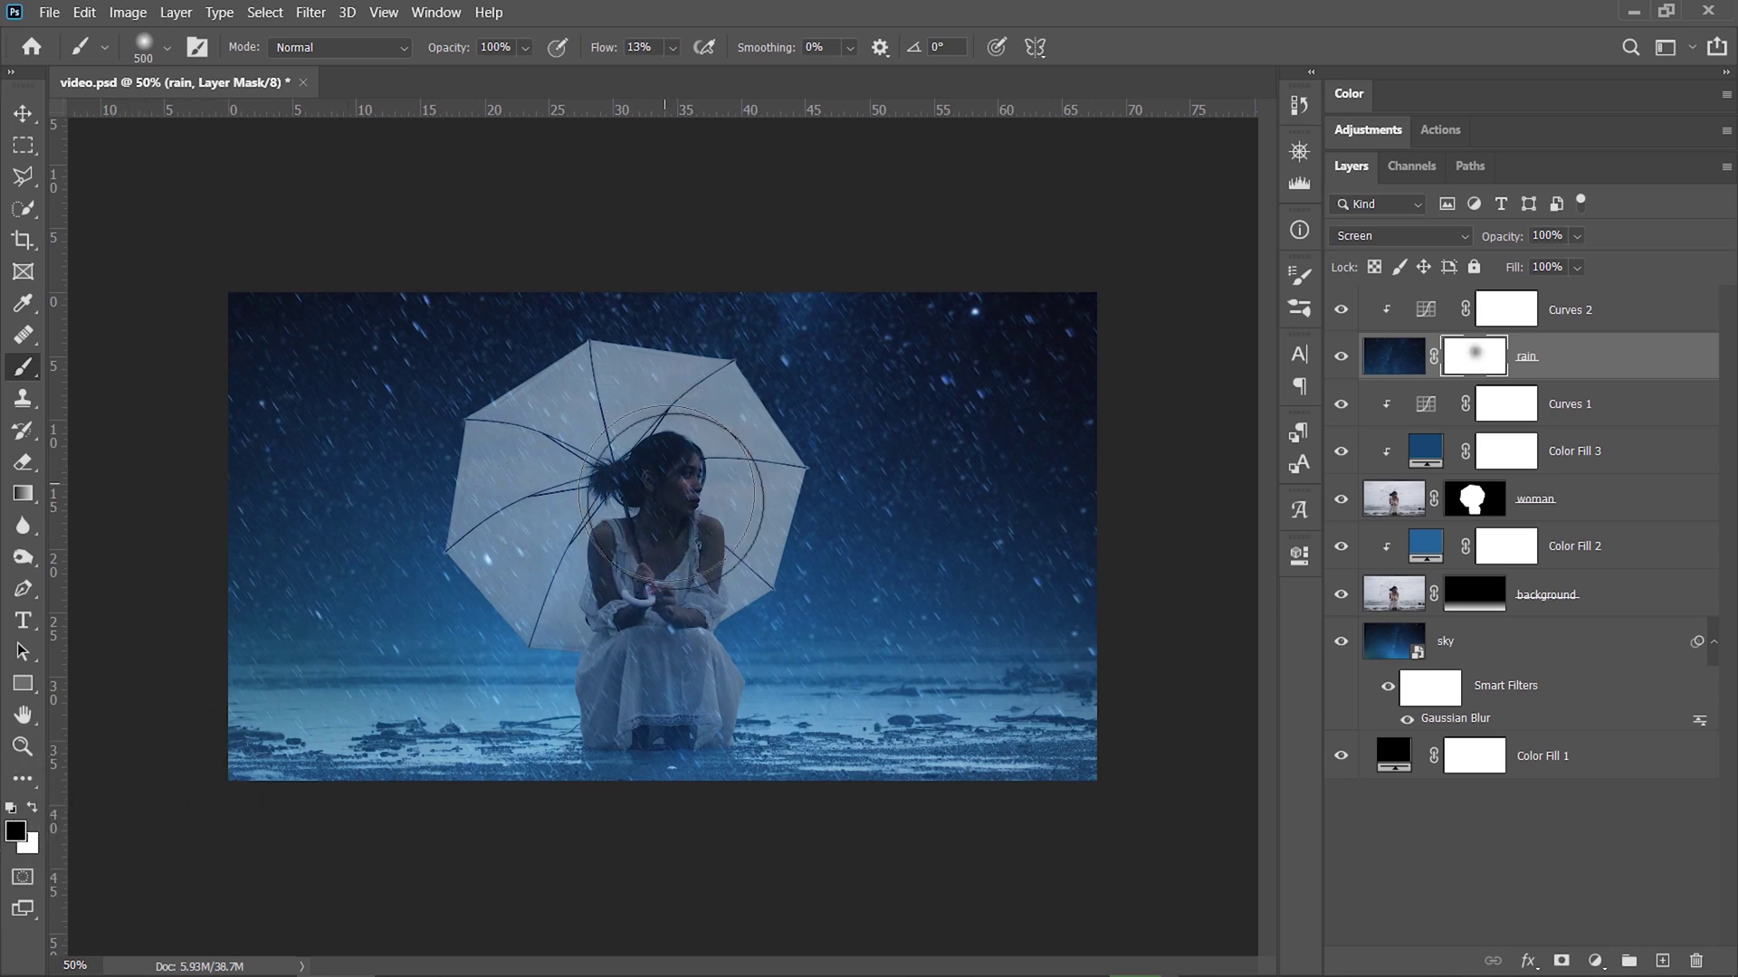
pyautogui.press('[')
pyautogui.press('[')
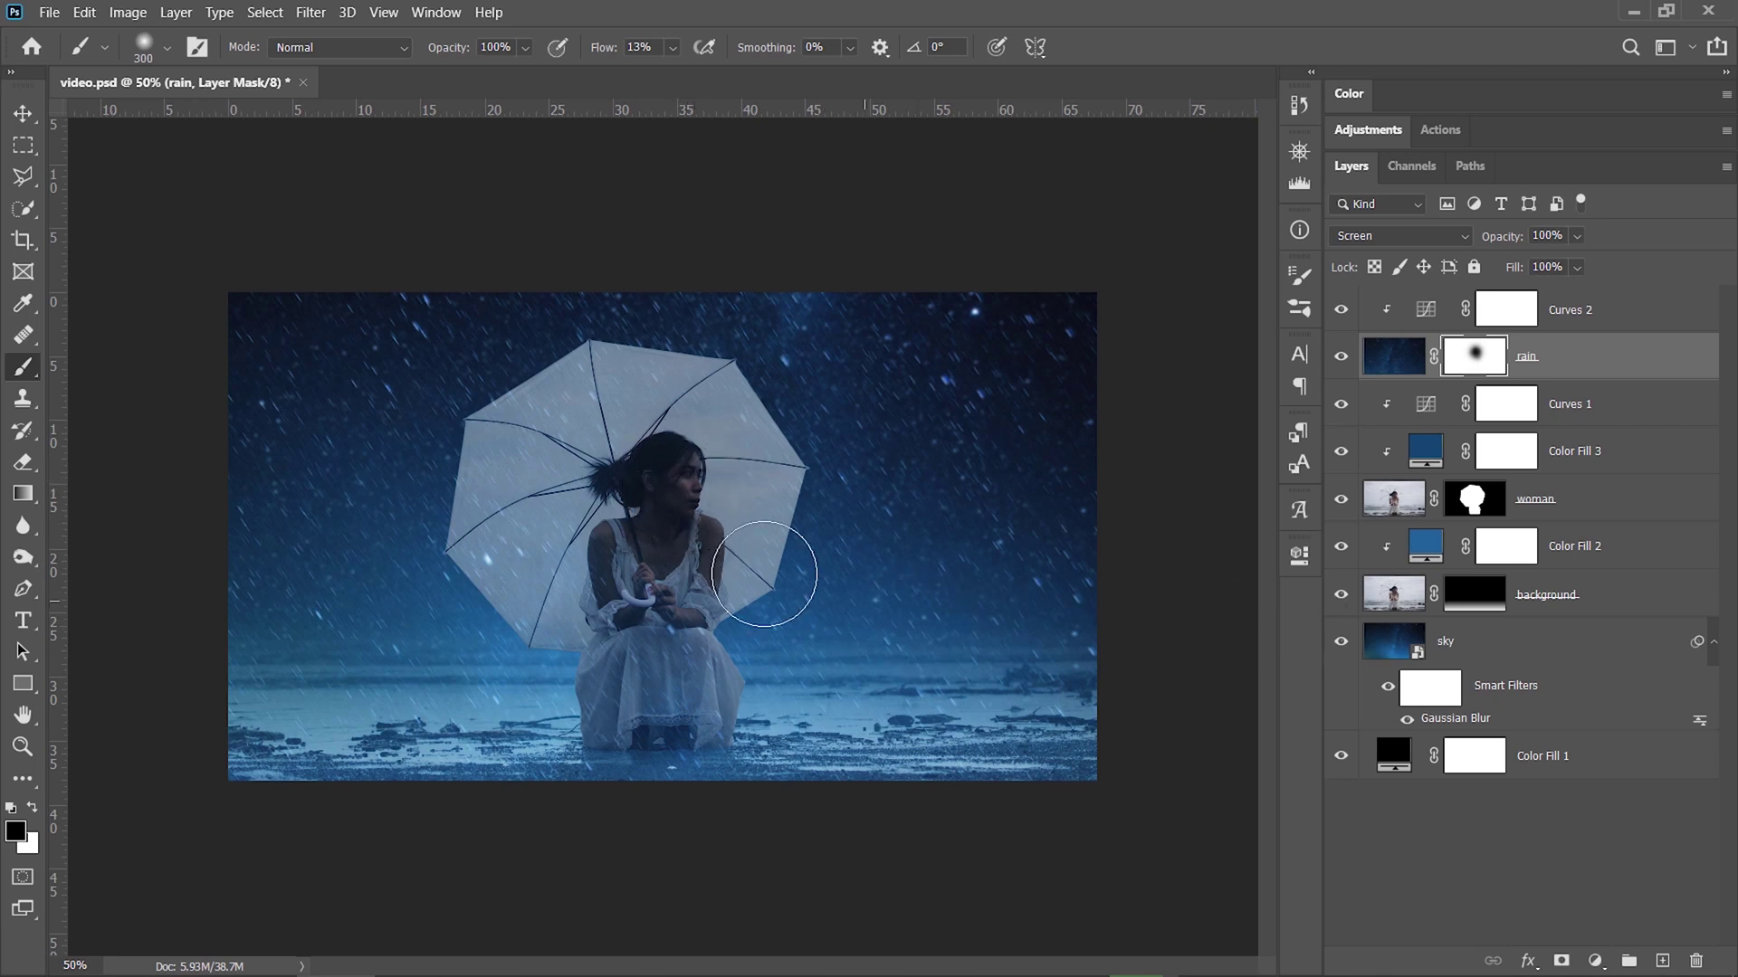
pyautogui.press('x')
pyautogui.press('x')
pyautogui.press('x')
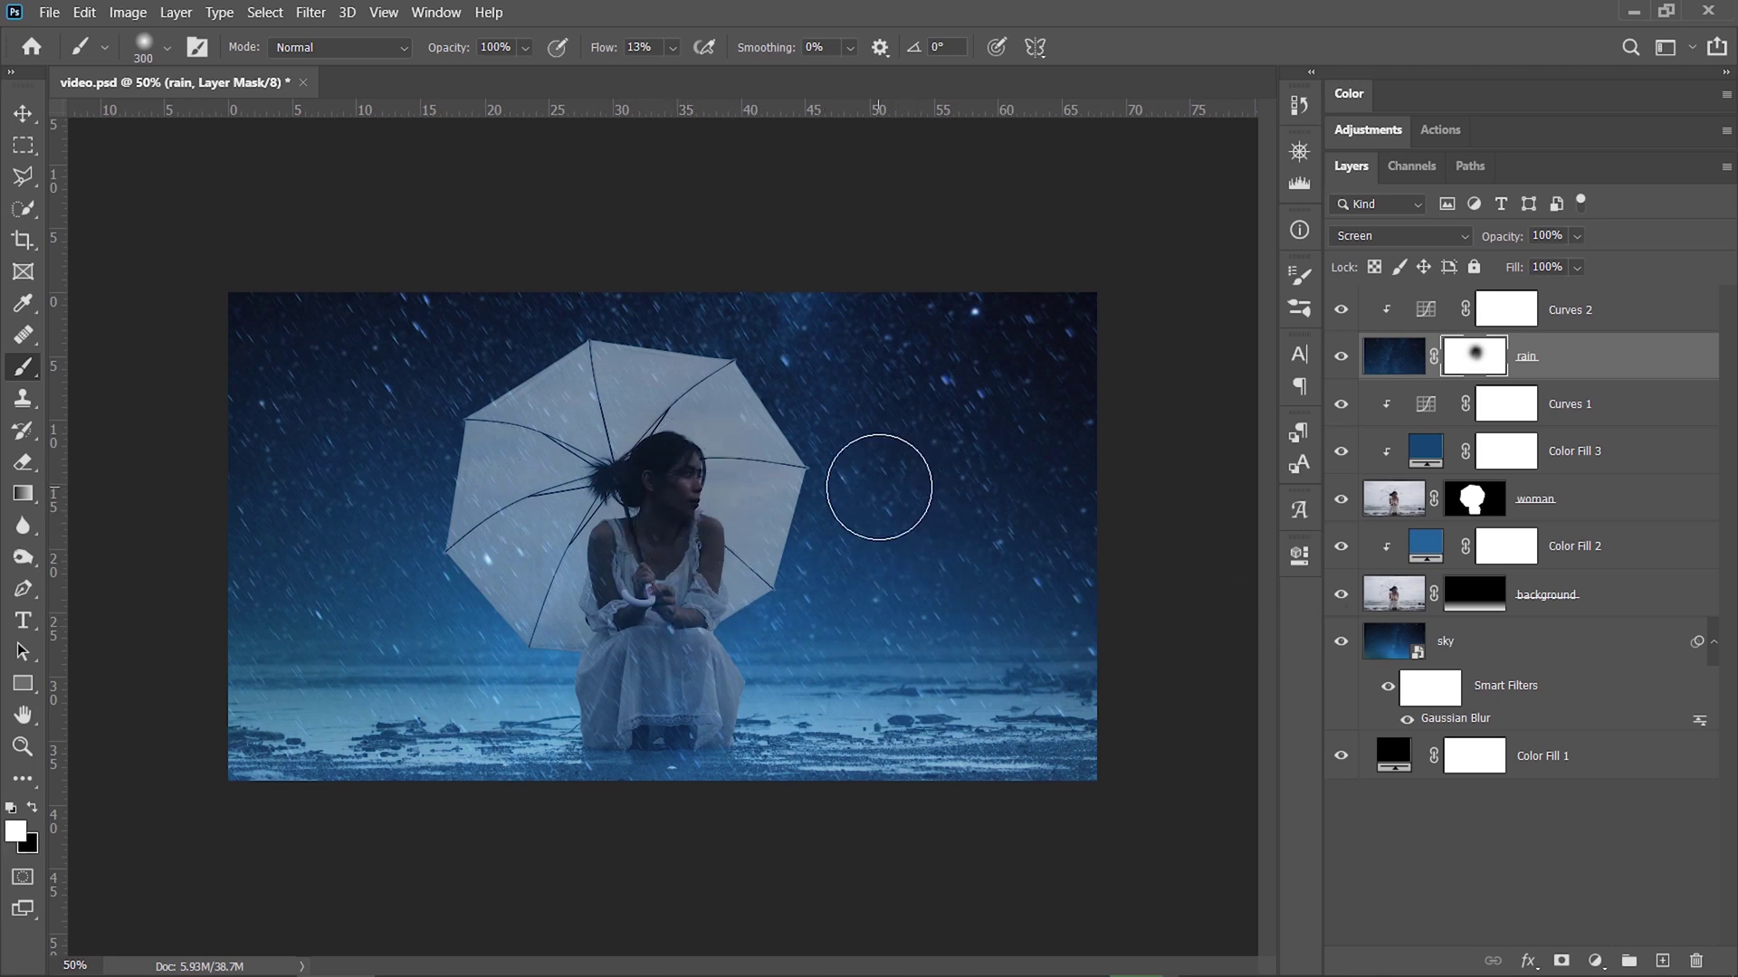
pyautogui.click(1629, 651)
pyautogui.press('m')
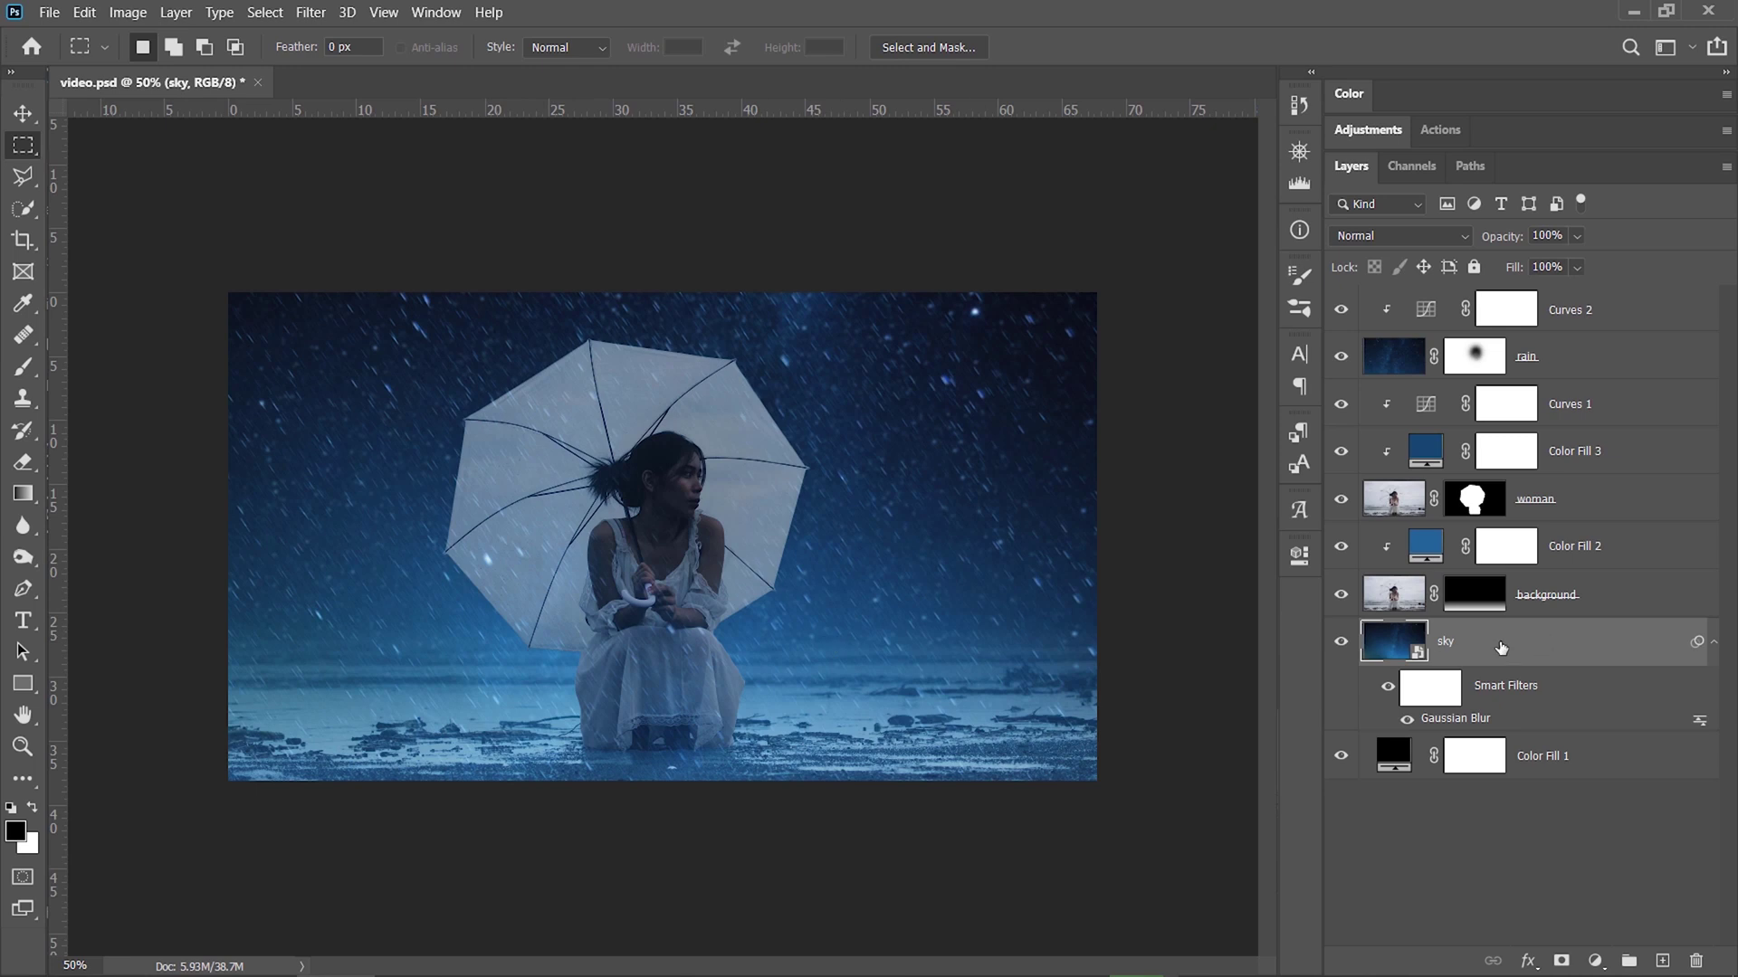
# - Add a brightening Curves 3 above the sky and invert its mask to black
pyautogui.click(1596, 962)
pyautogui.click(1300, 556)
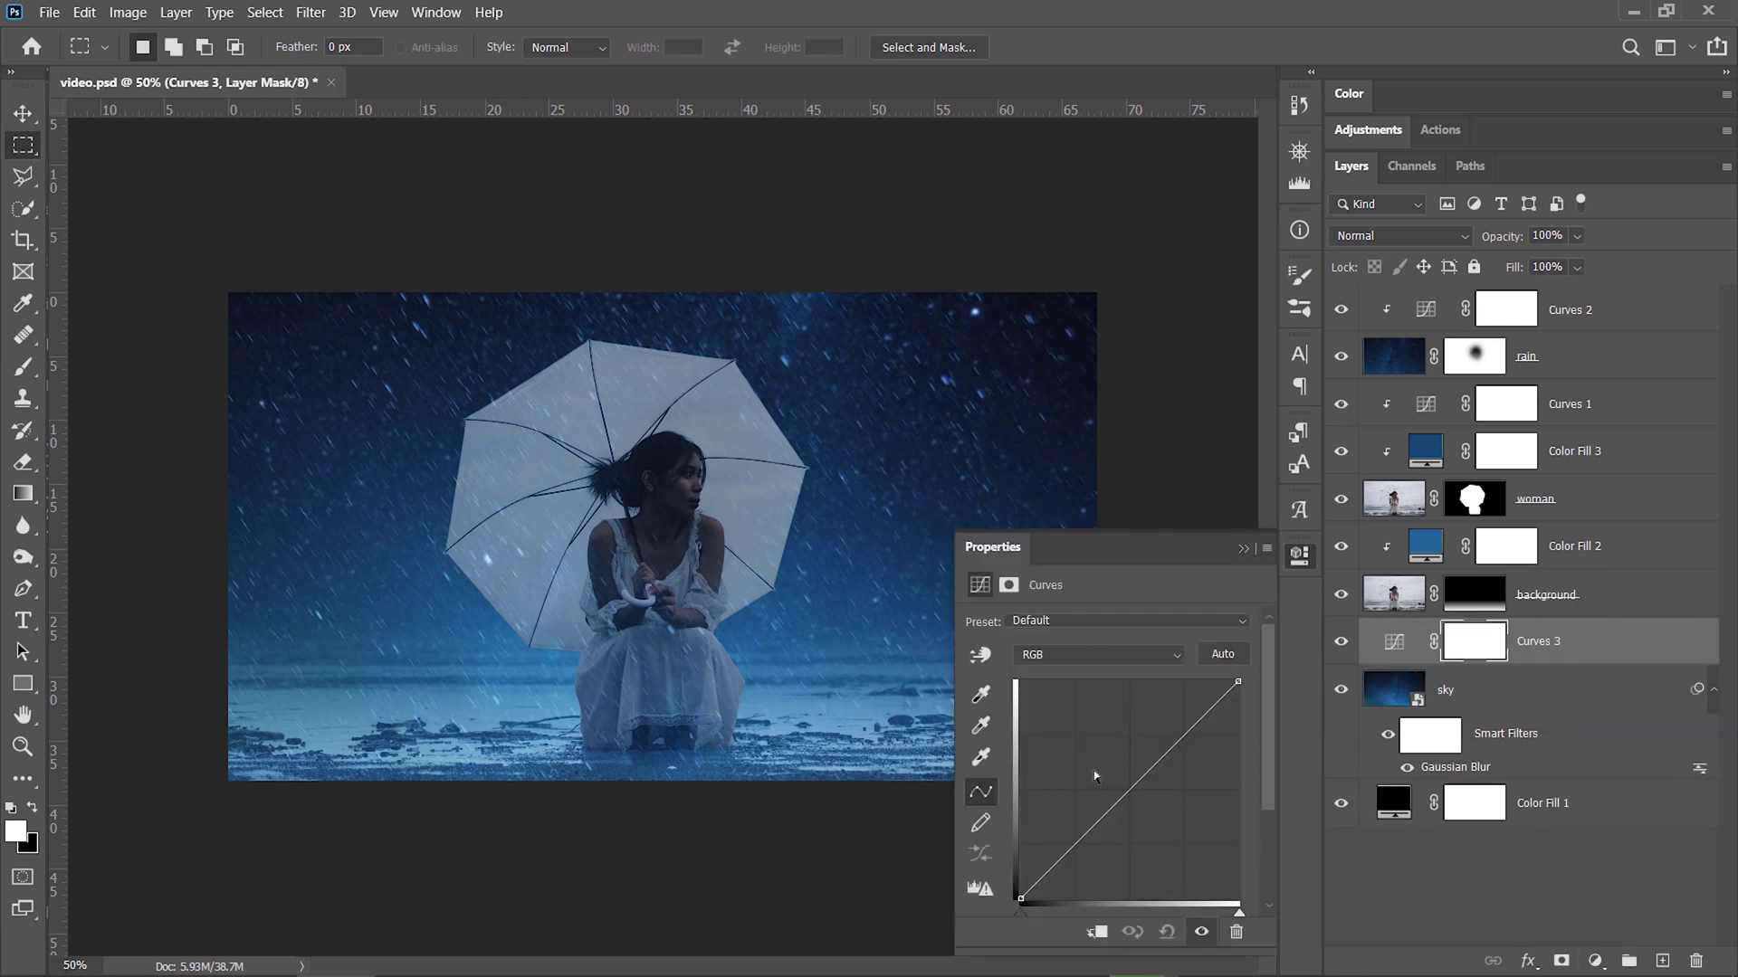
pyautogui.moveTo(1093, 775); pyautogui.dragTo(1099, 753)
pyautogui.click(1486, 645)
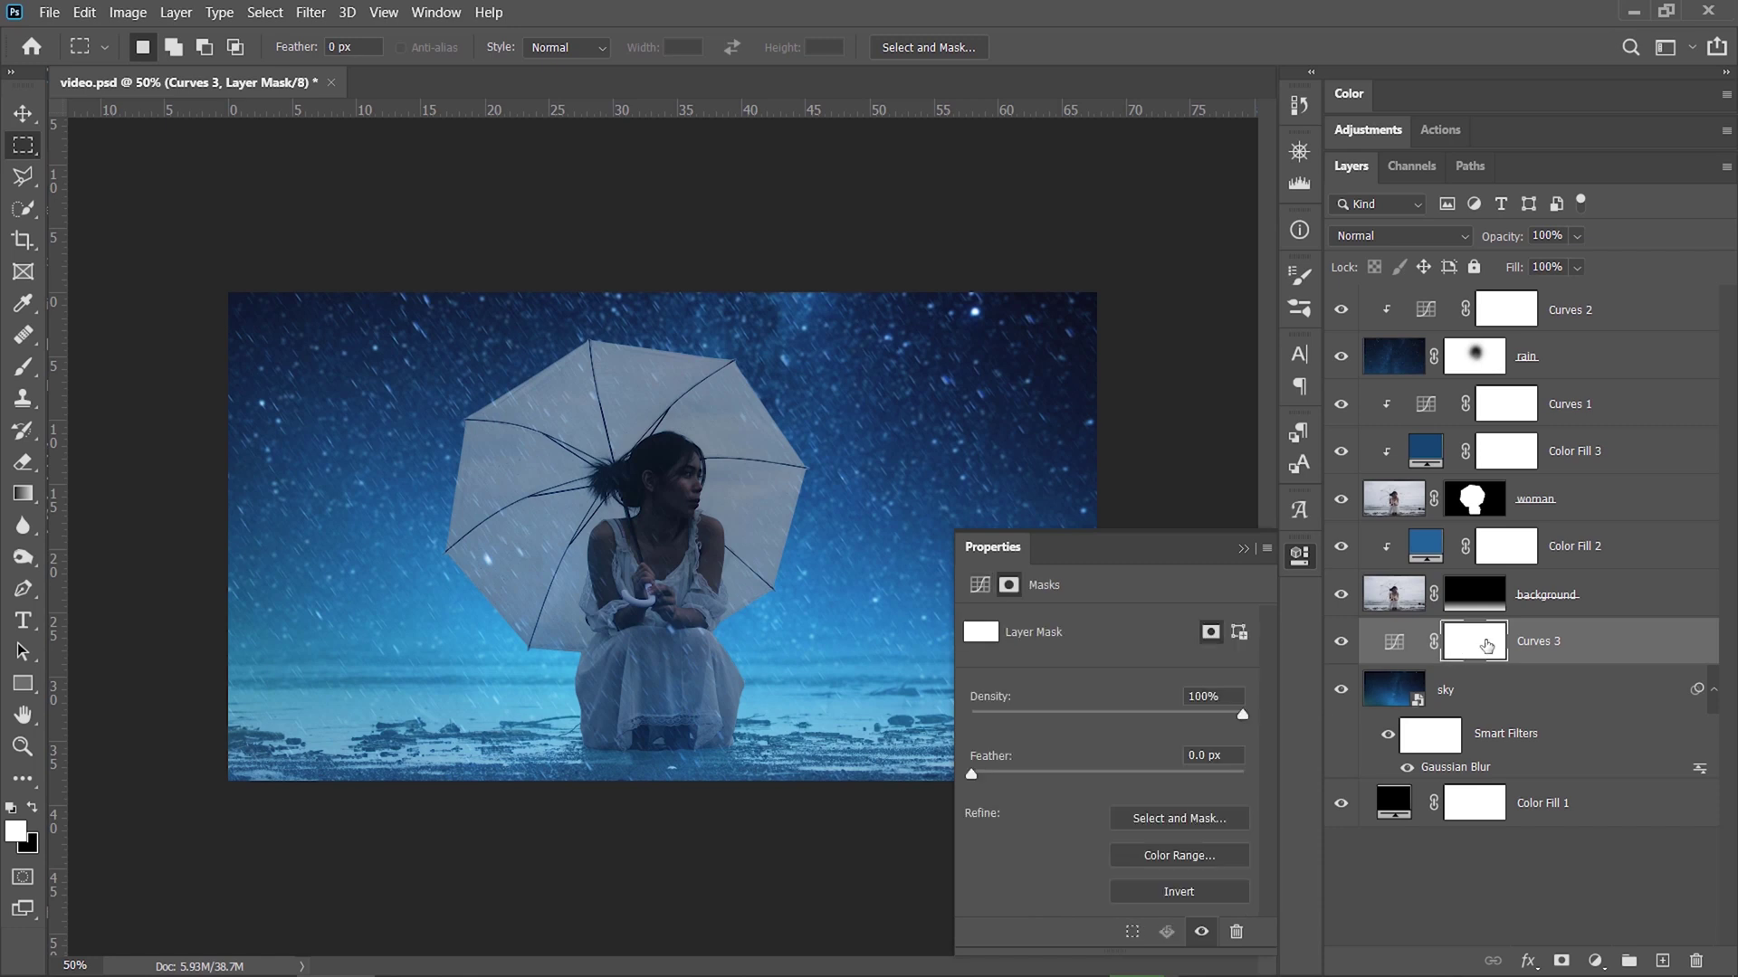
pyautogui.hotkey('ctrl', 'i')
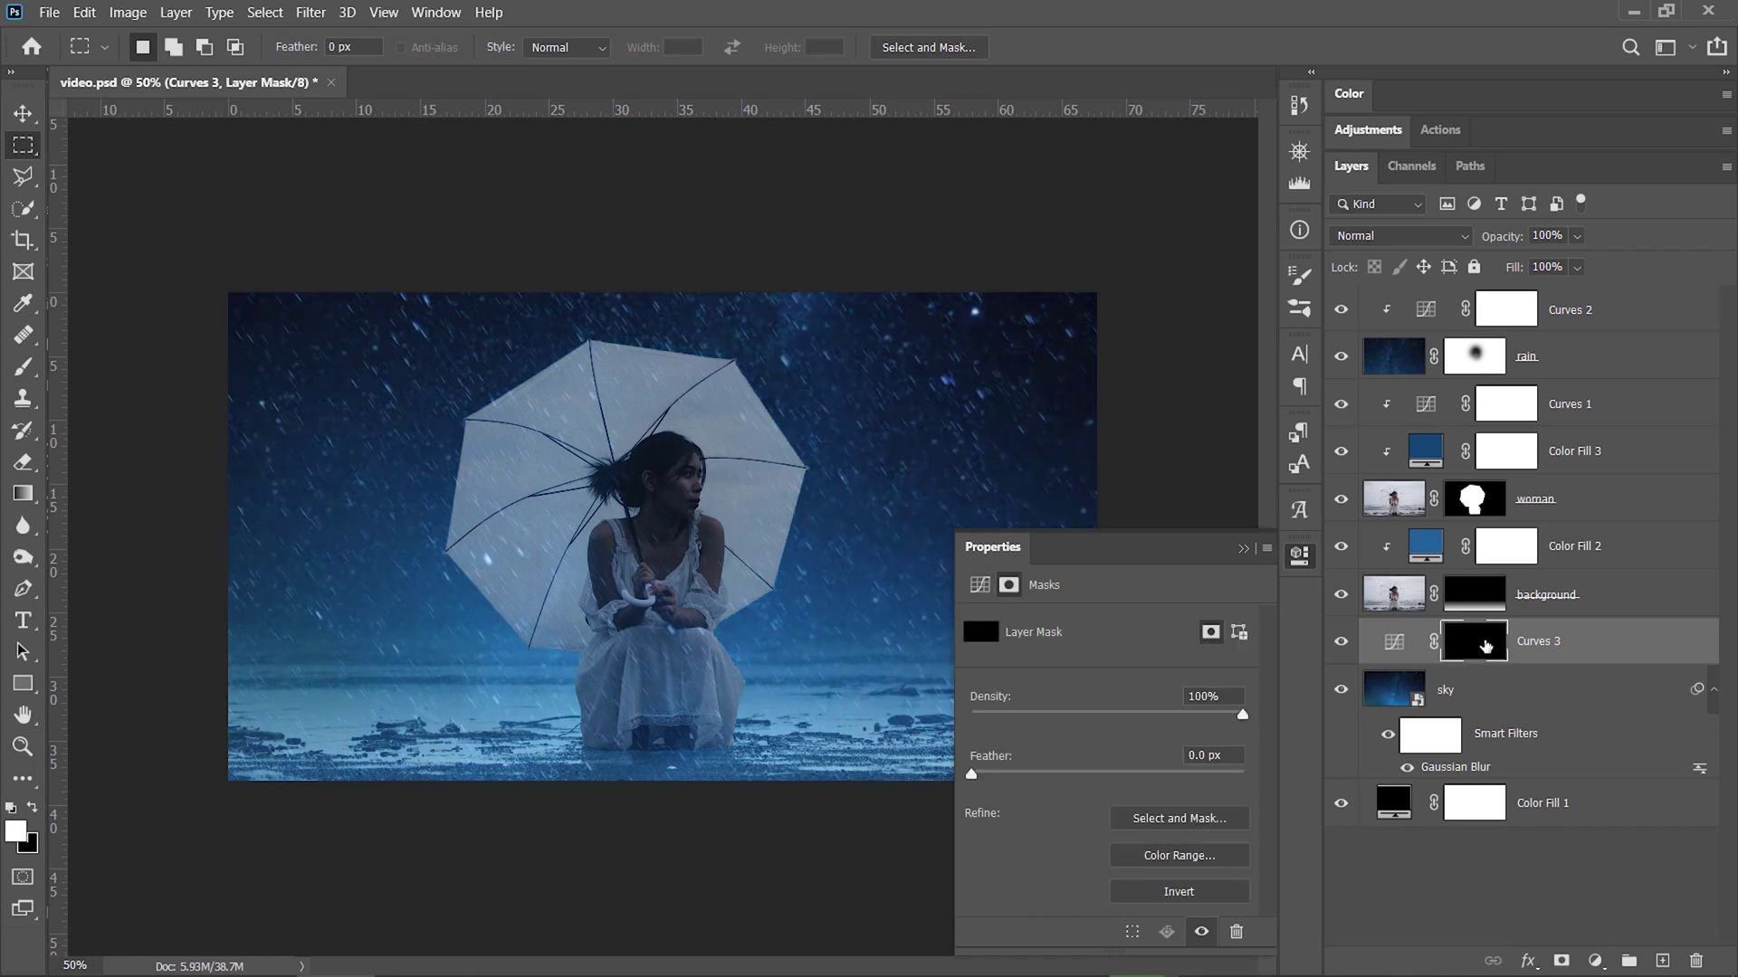
pyautogui.click(1300, 556)
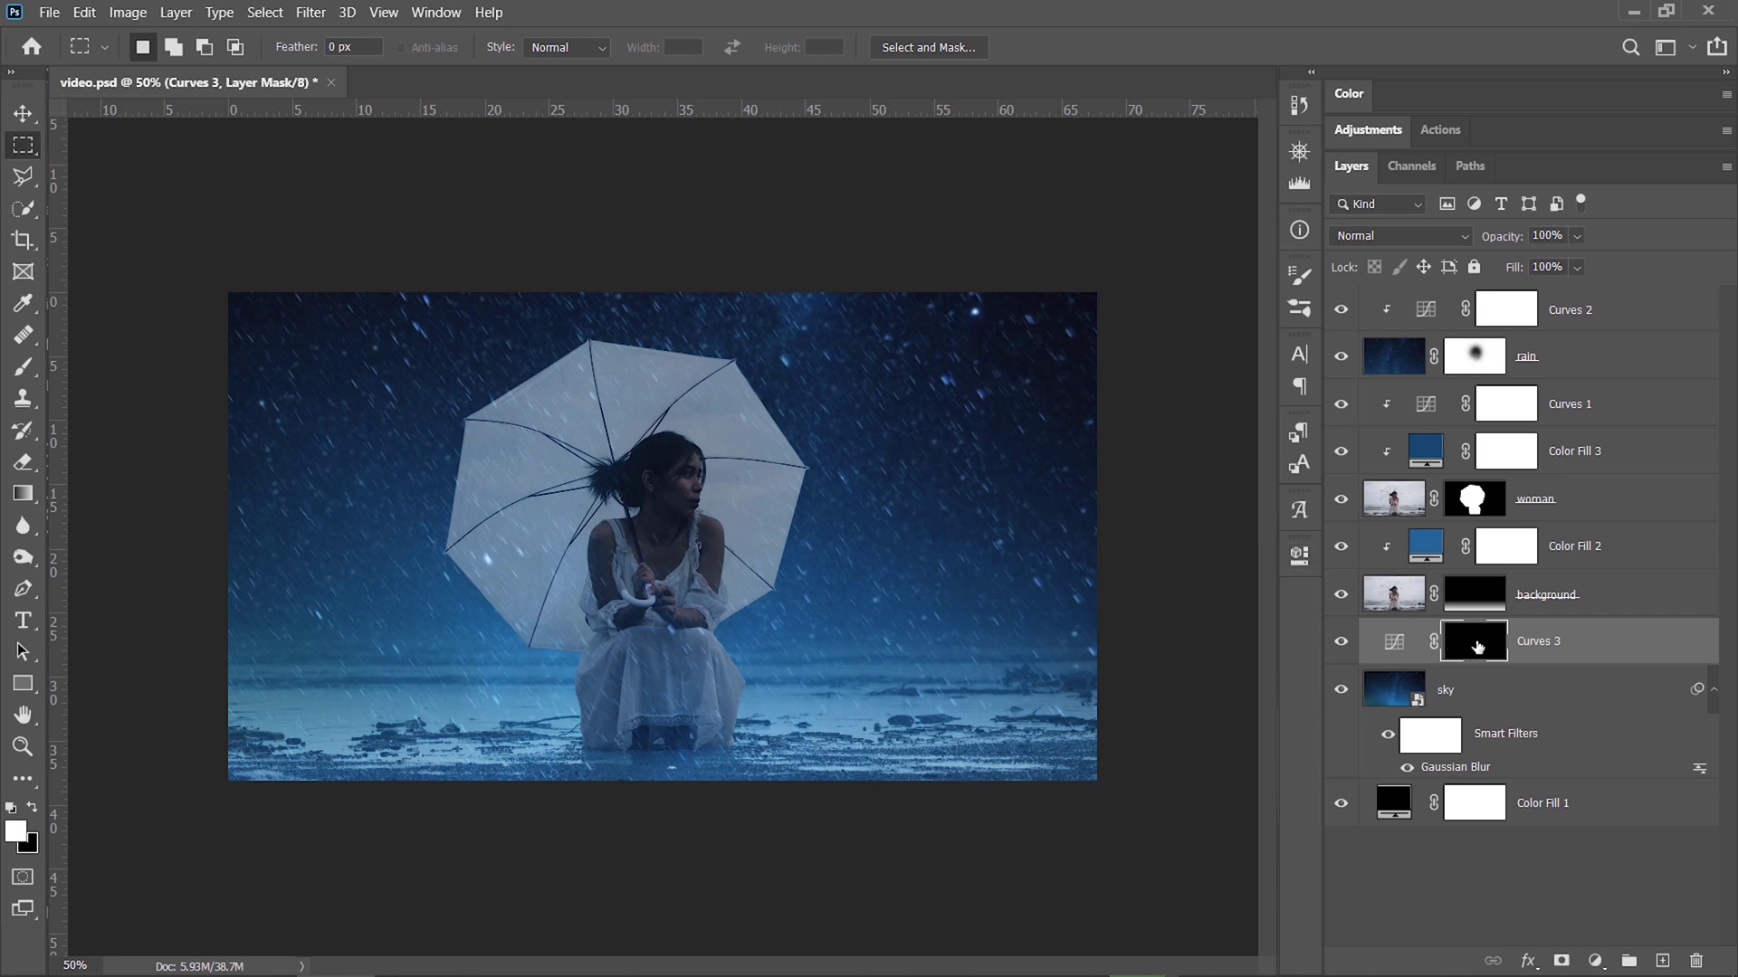
# - Paint white on the Curves 3 mask with an 800-pixel soft brush behind the woman
pyautogui.press('b')
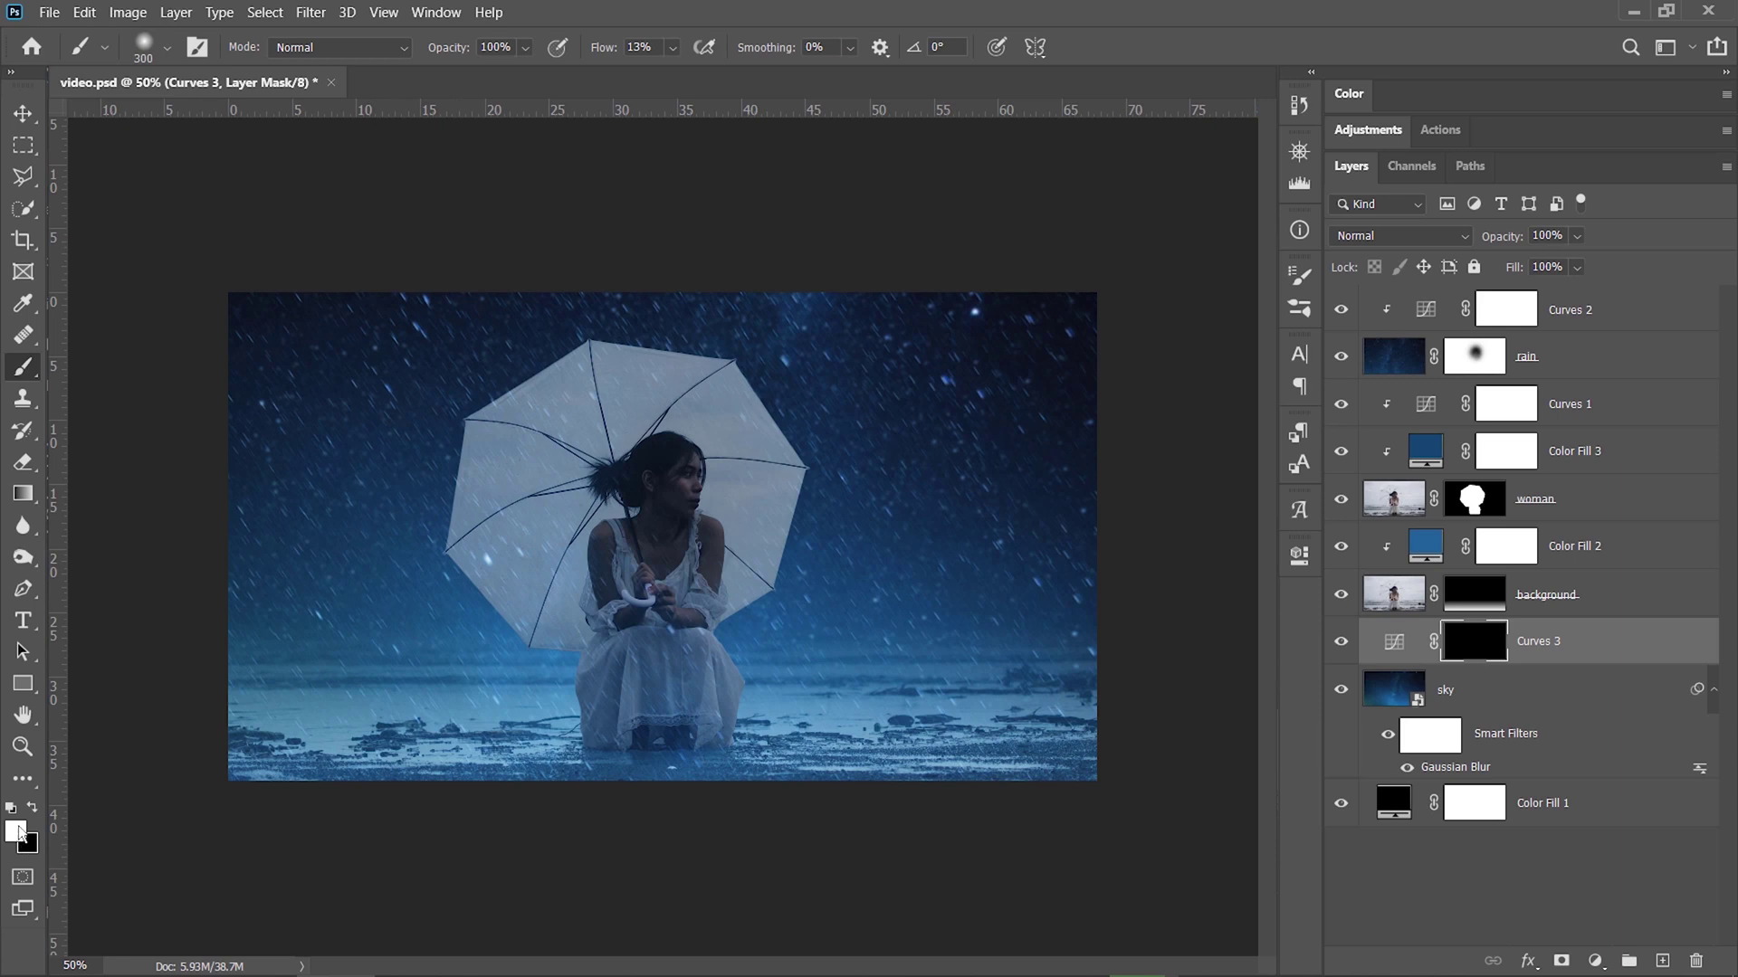
pyautogui.press(']')
pyautogui.press(']')
pyautogui.write('40')
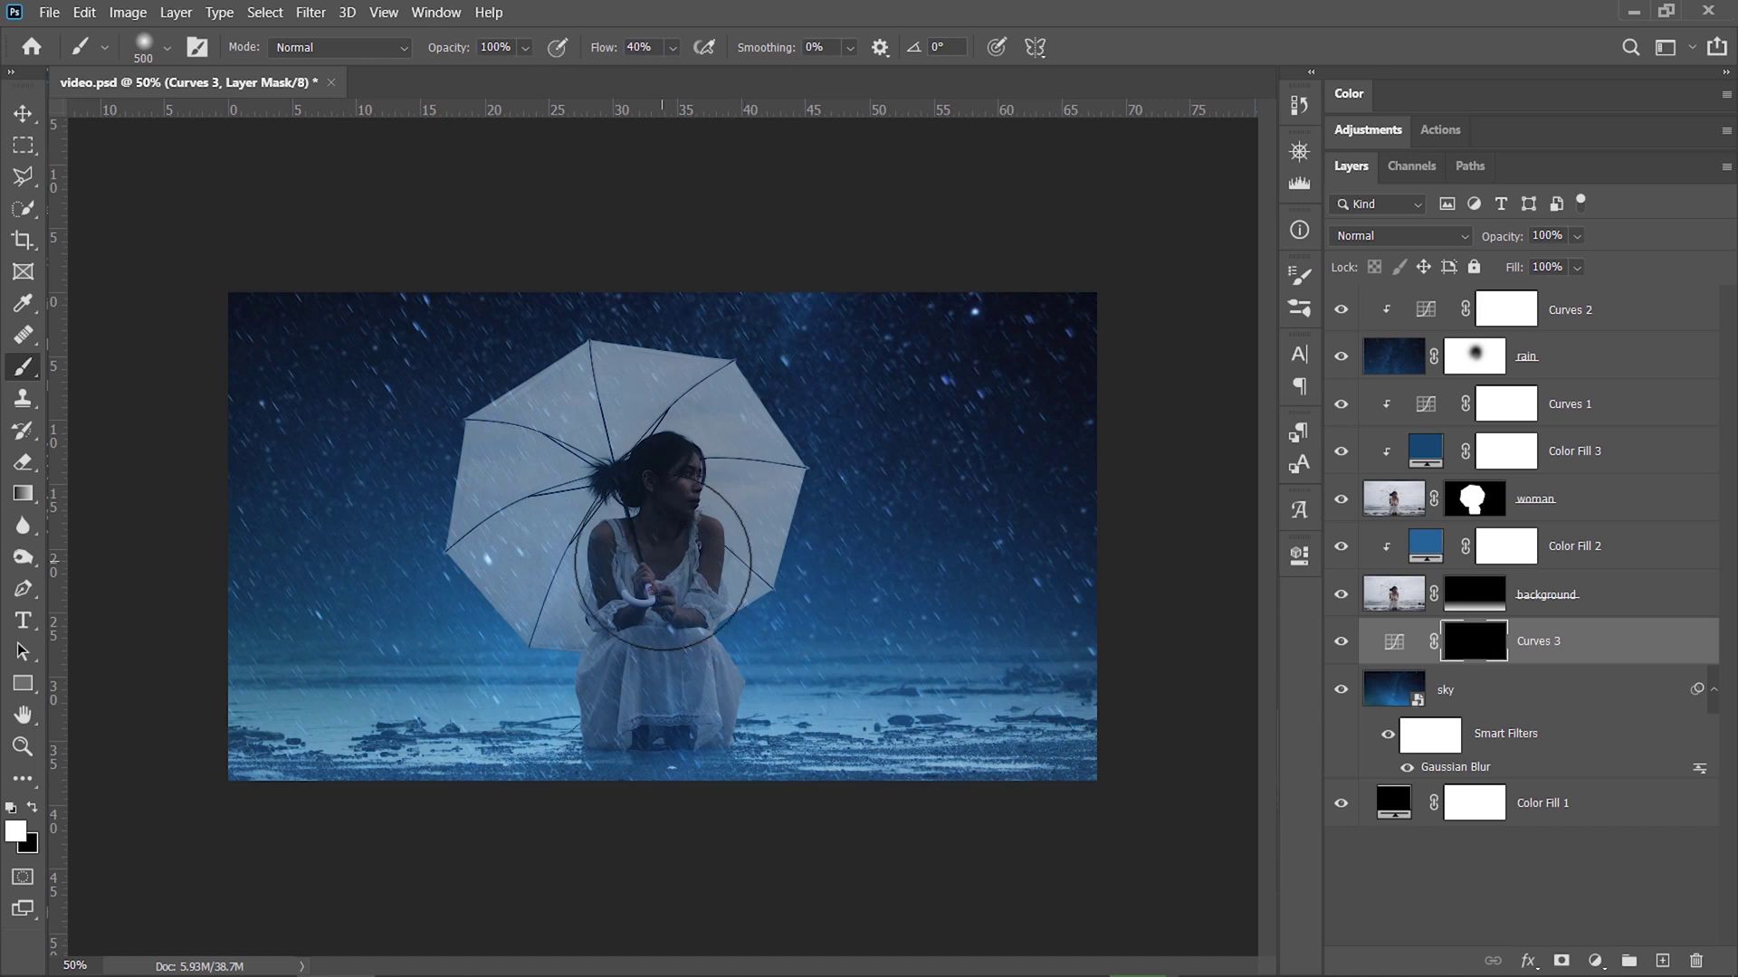
pyautogui.press(']')
pyautogui.press(']')
pyautogui.press(']')
pyautogui.press(']')
pyautogui.press(']')
pyautogui.moveTo(653, 585)
pyautogui.mouseDown()
pyautogui.moveTo(638, 579)
pyautogui.moveTo(671, 621)
pyautogui.moveTo(660, 543)
pyautogui.moveTo(776, 485)
pyautogui.moveTo(660, 408)
pyautogui.moveTo(632, 547)
pyautogui.moveTo(591, 589)
pyautogui.moveTo(648, 621)
pyautogui.mouseUp()
pyautogui.press('[')
pyautogui.press('[')
pyautogui.press('[')
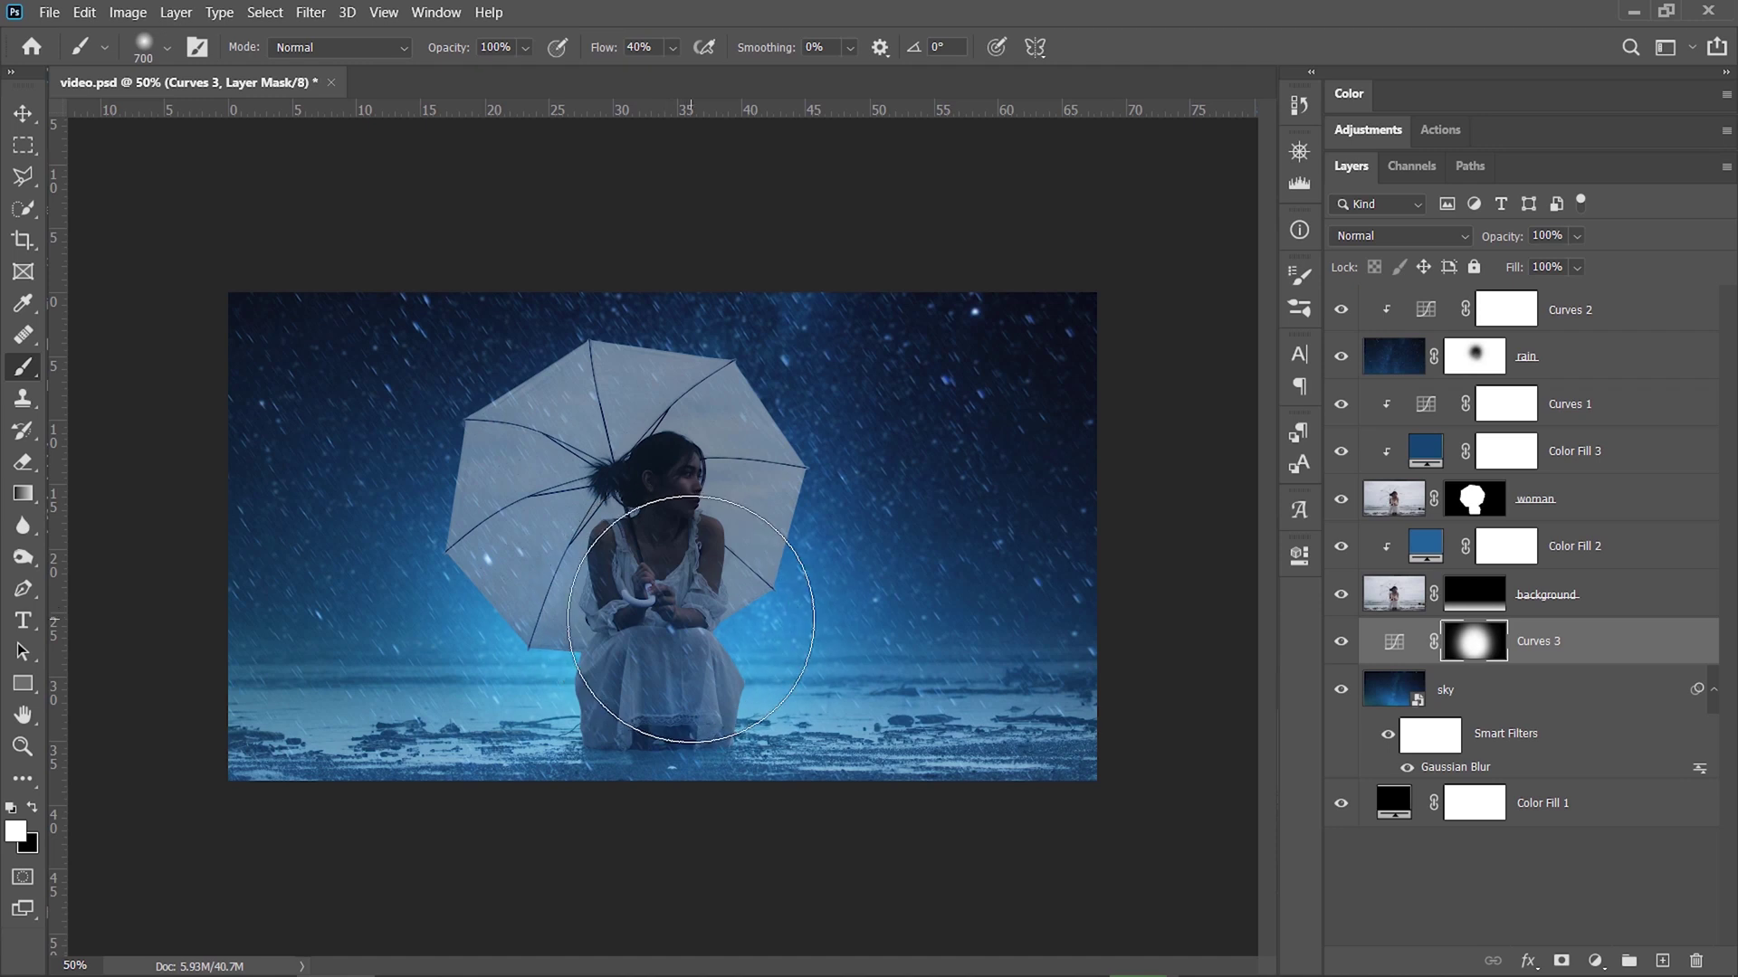
pyautogui.press(']')
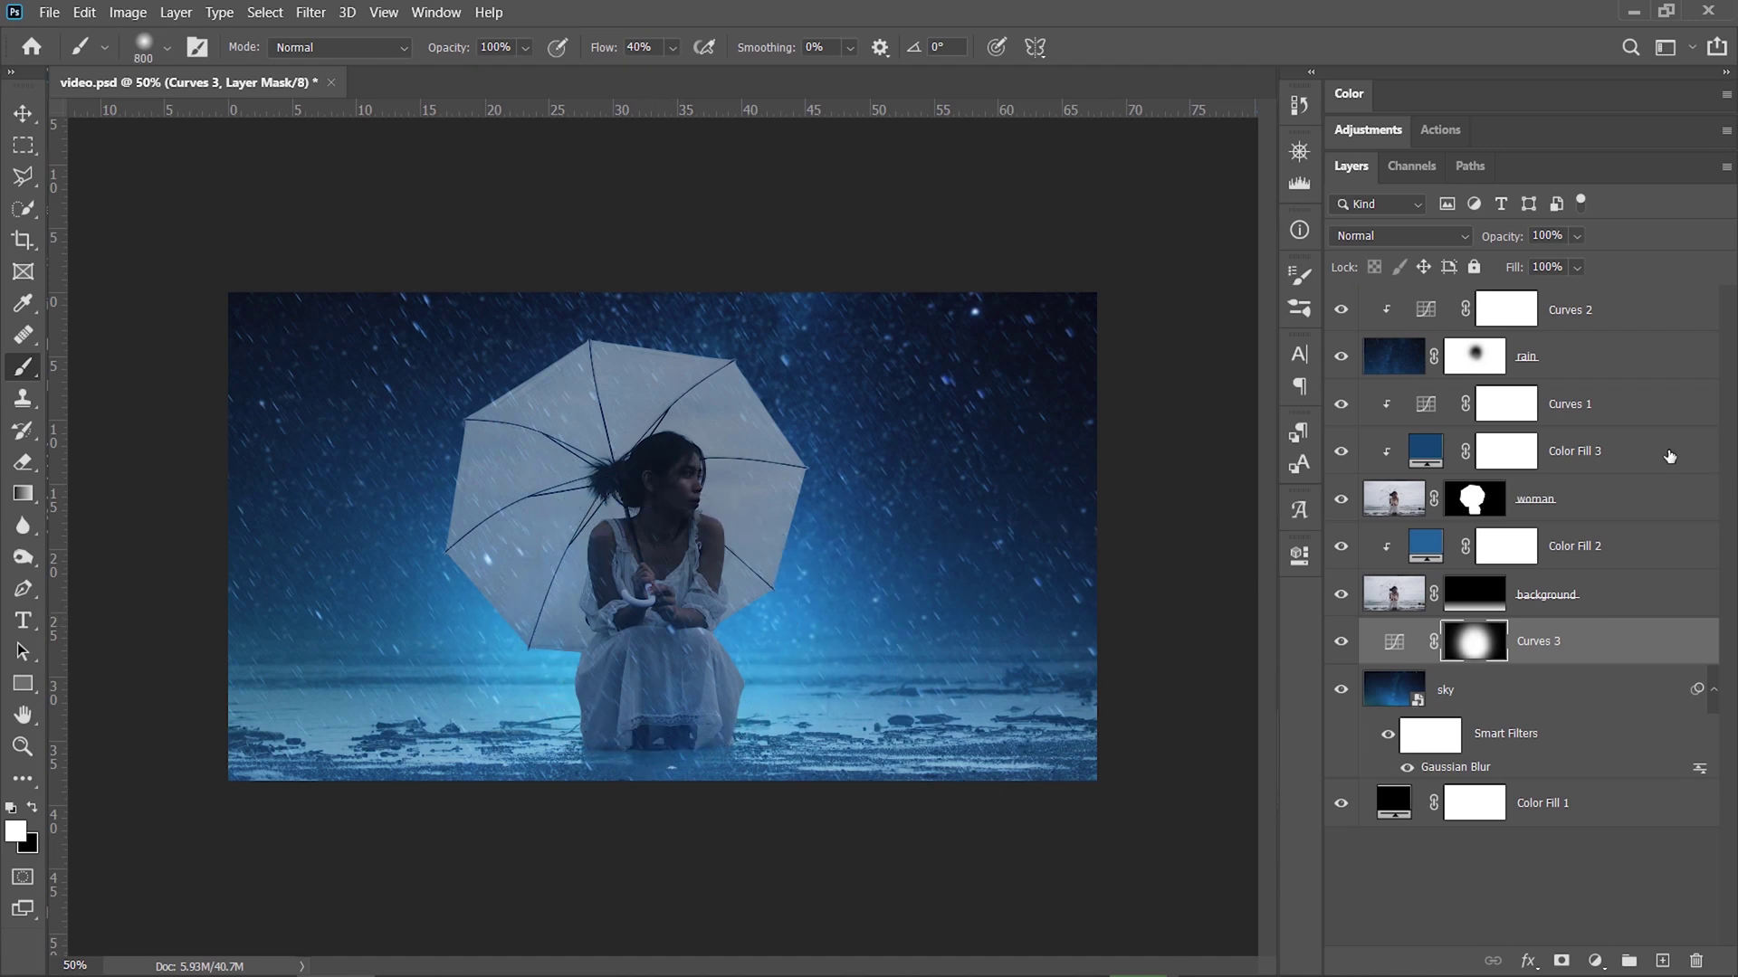
# - Add a Curves 4 adjustment above Curves 1 with a bowed brightening curve
pyautogui.click(1630, 409)
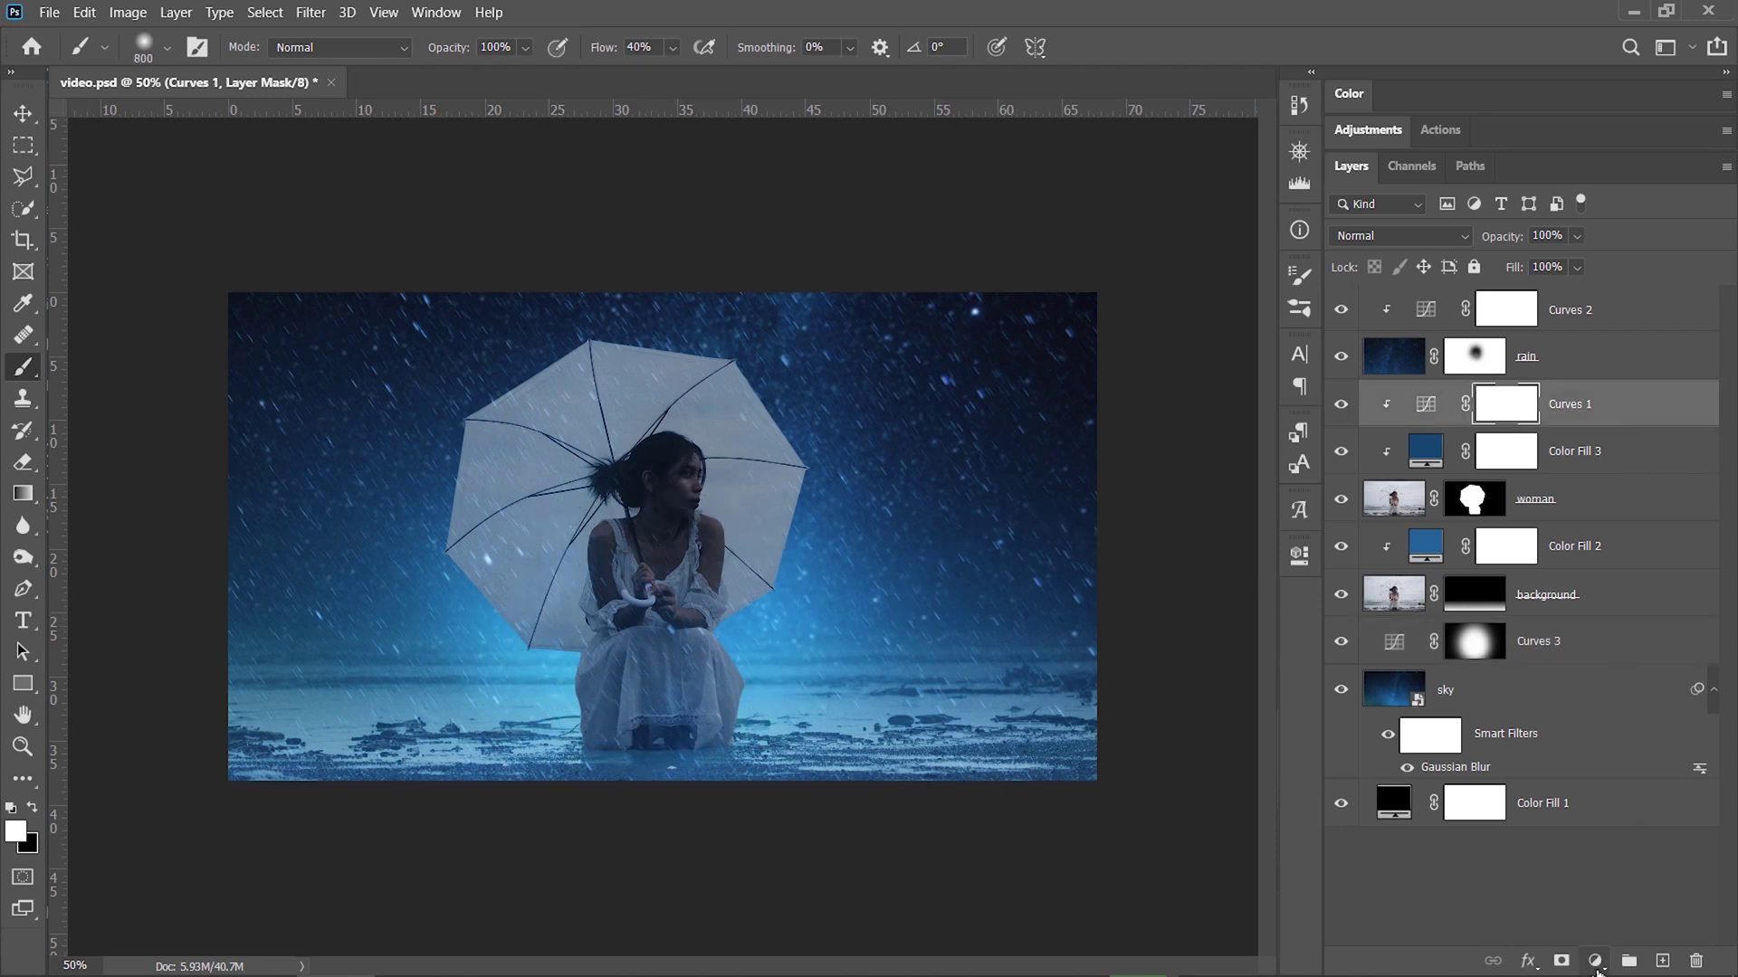
pyautogui.click(1595, 961)
pyautogui.click(1632, 687)
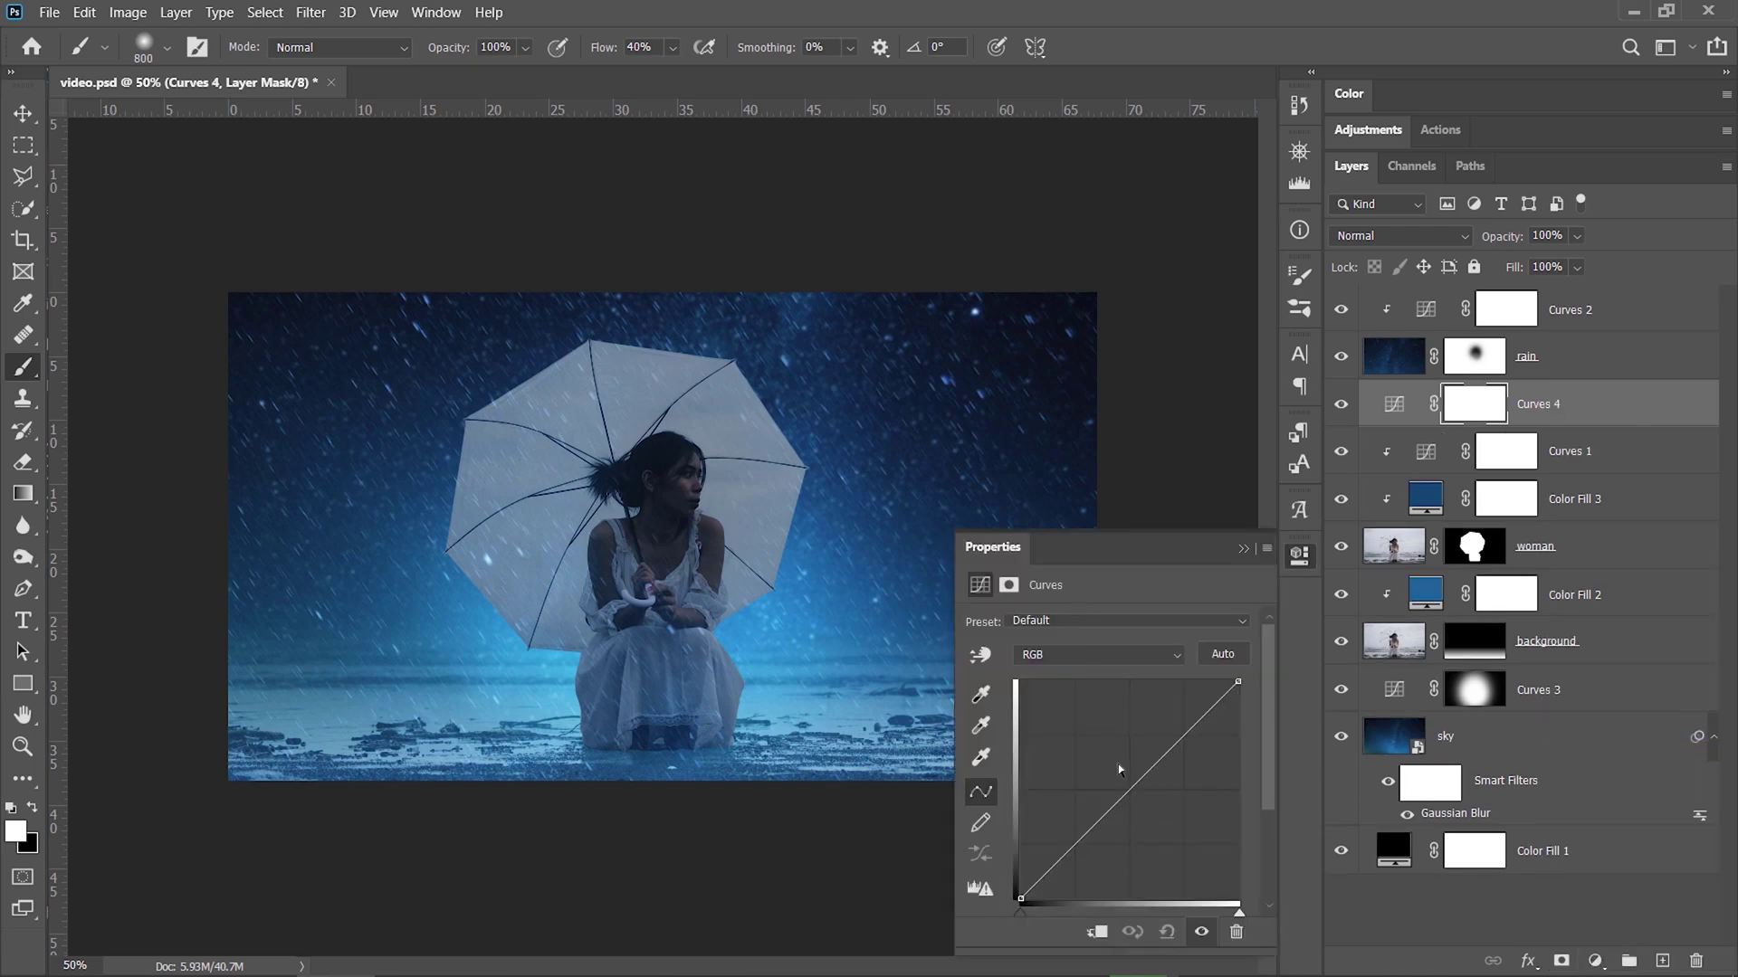
pyautogui.moveTo(1122, 787); pyautogui.dragTo(1100, 764)
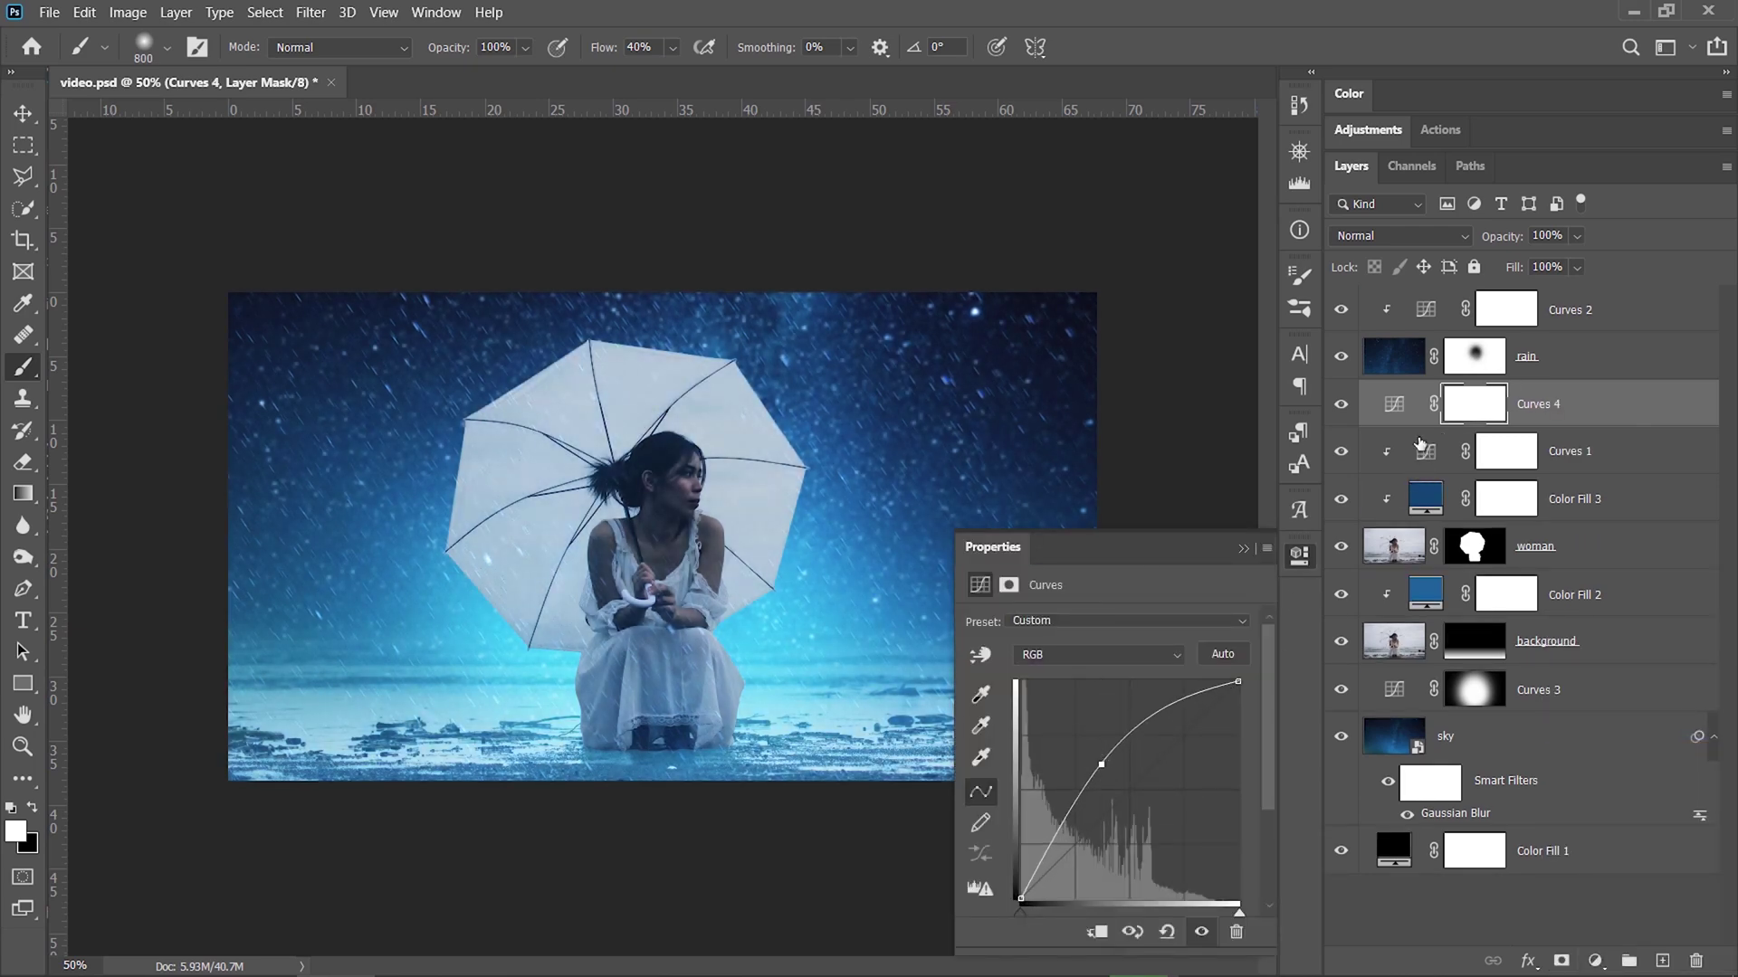
# - Clip Curves 4 to the layer below and invert its mask to black
pyautogui.keyDown('alt'); pyautogui.click(1468, 424); pyautogui.keyUp('alt')
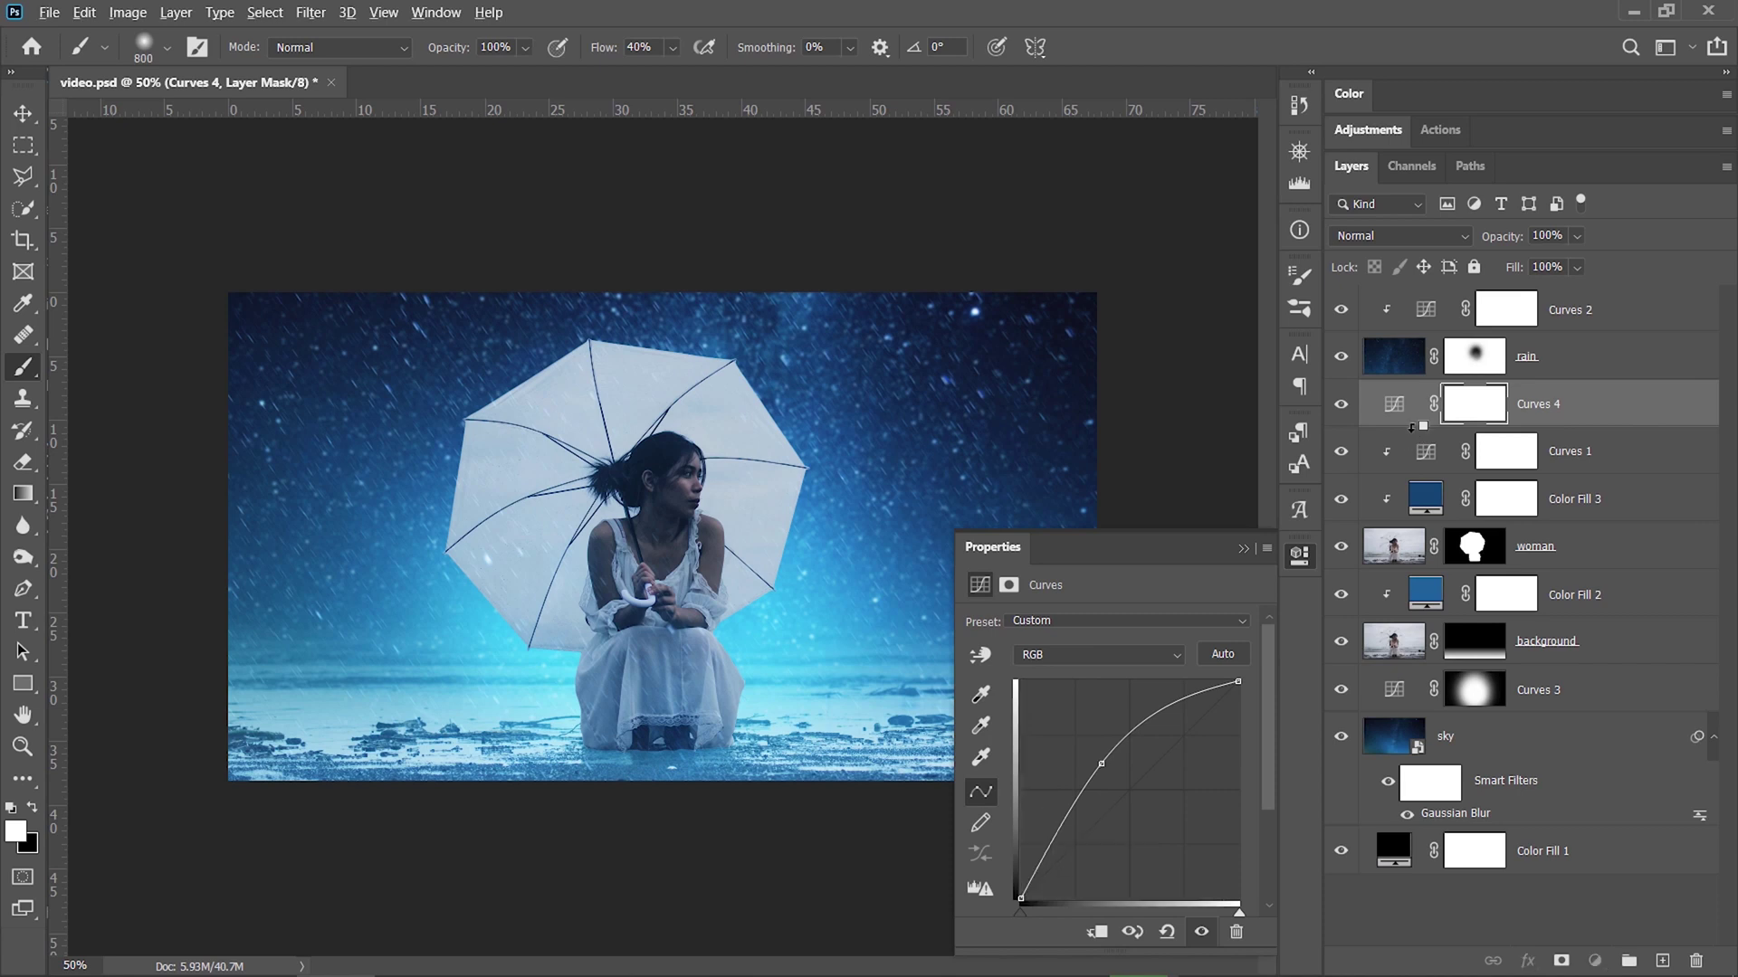
pyautogui.click(1504, 408)
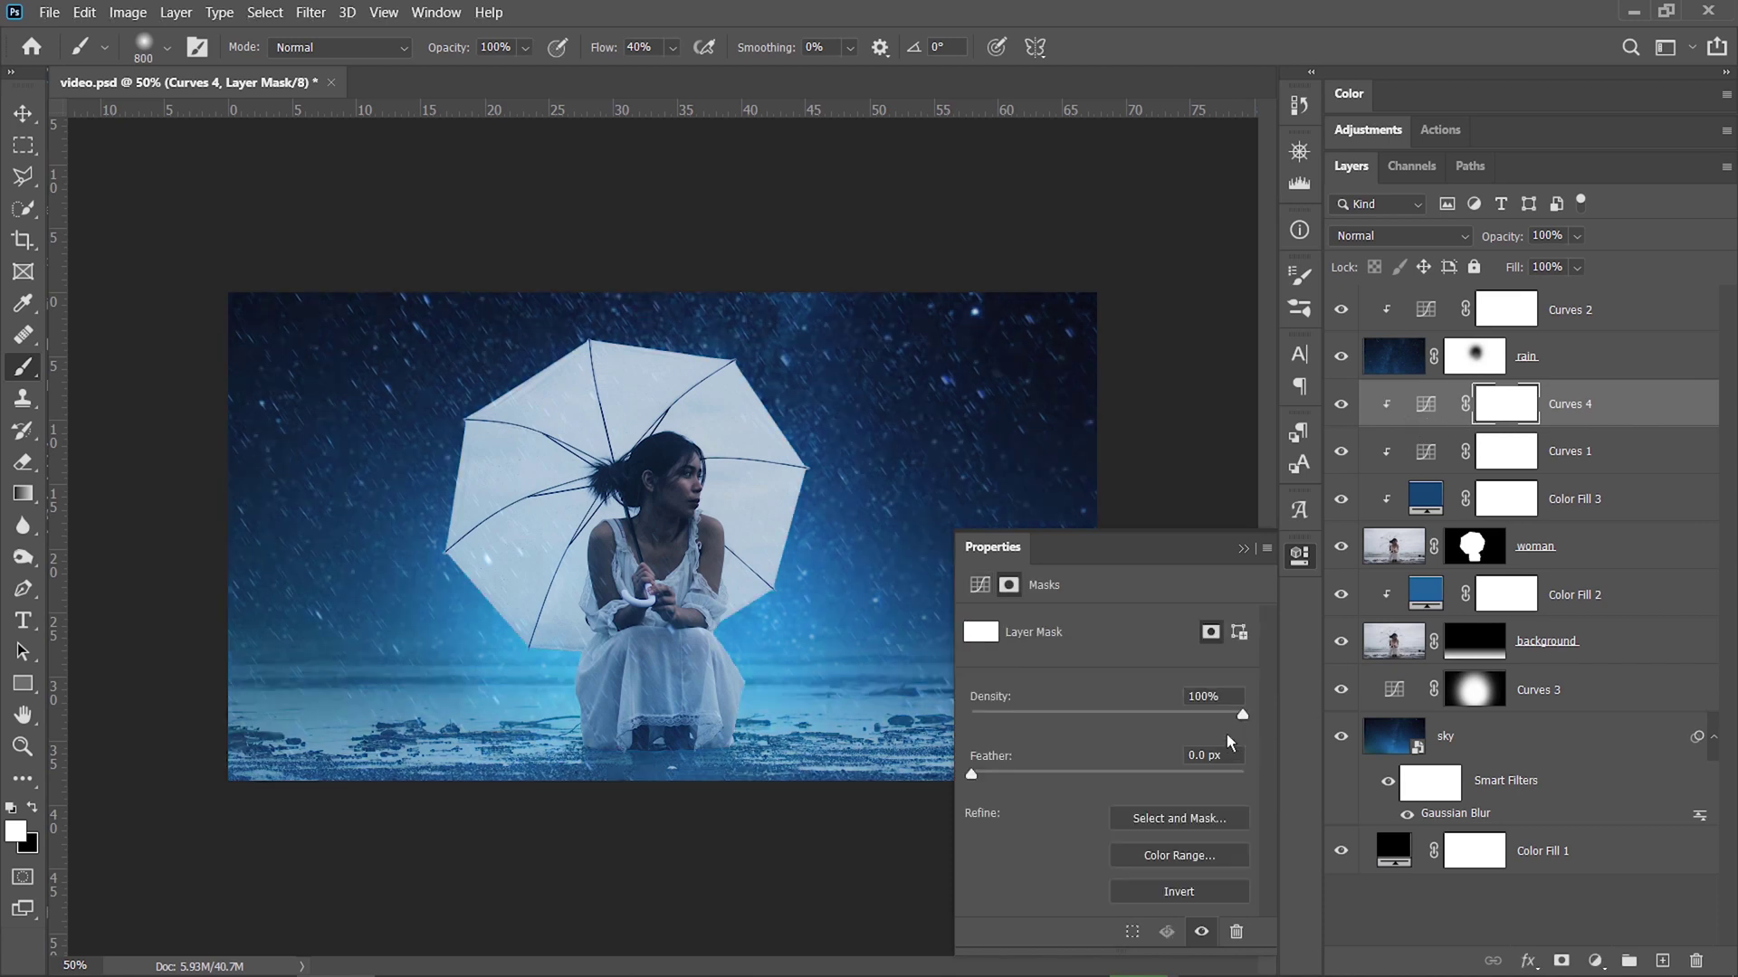
pyautogui.hotkey('ctrl', 'i')
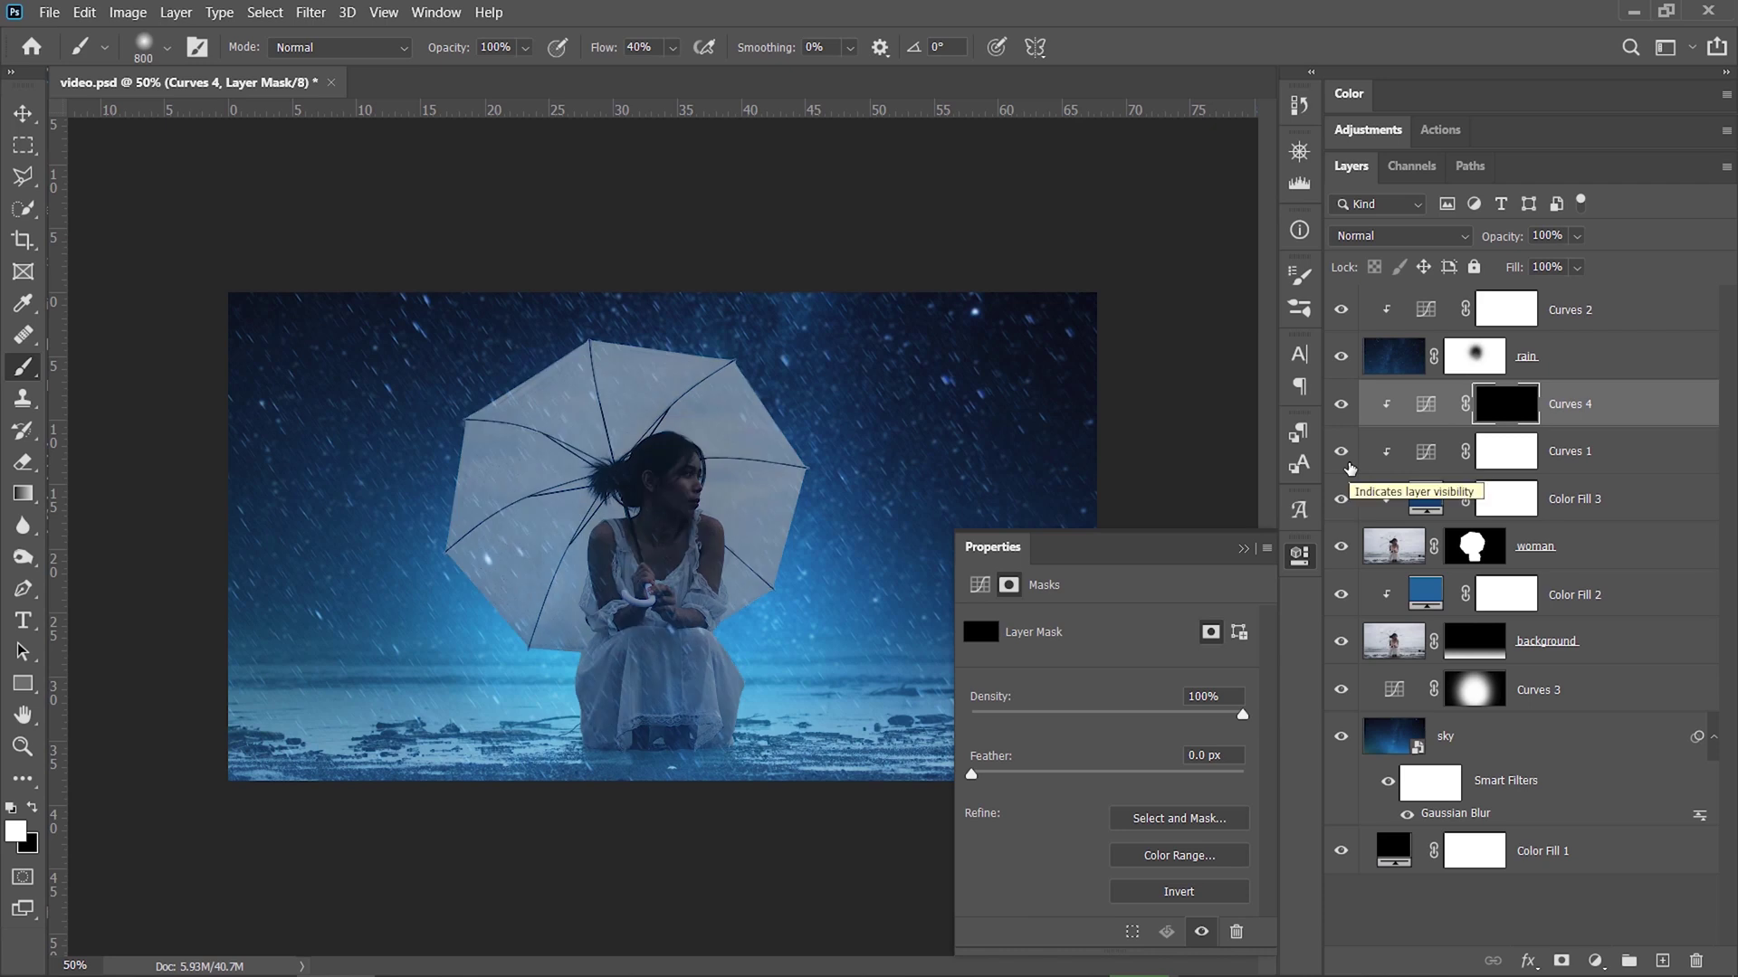
pyautogui.click(1299, 555)
# - Paint the brightening back in around and over the woman with a large soft brush
pyautogui.press('[')
pyautogui.press('[')
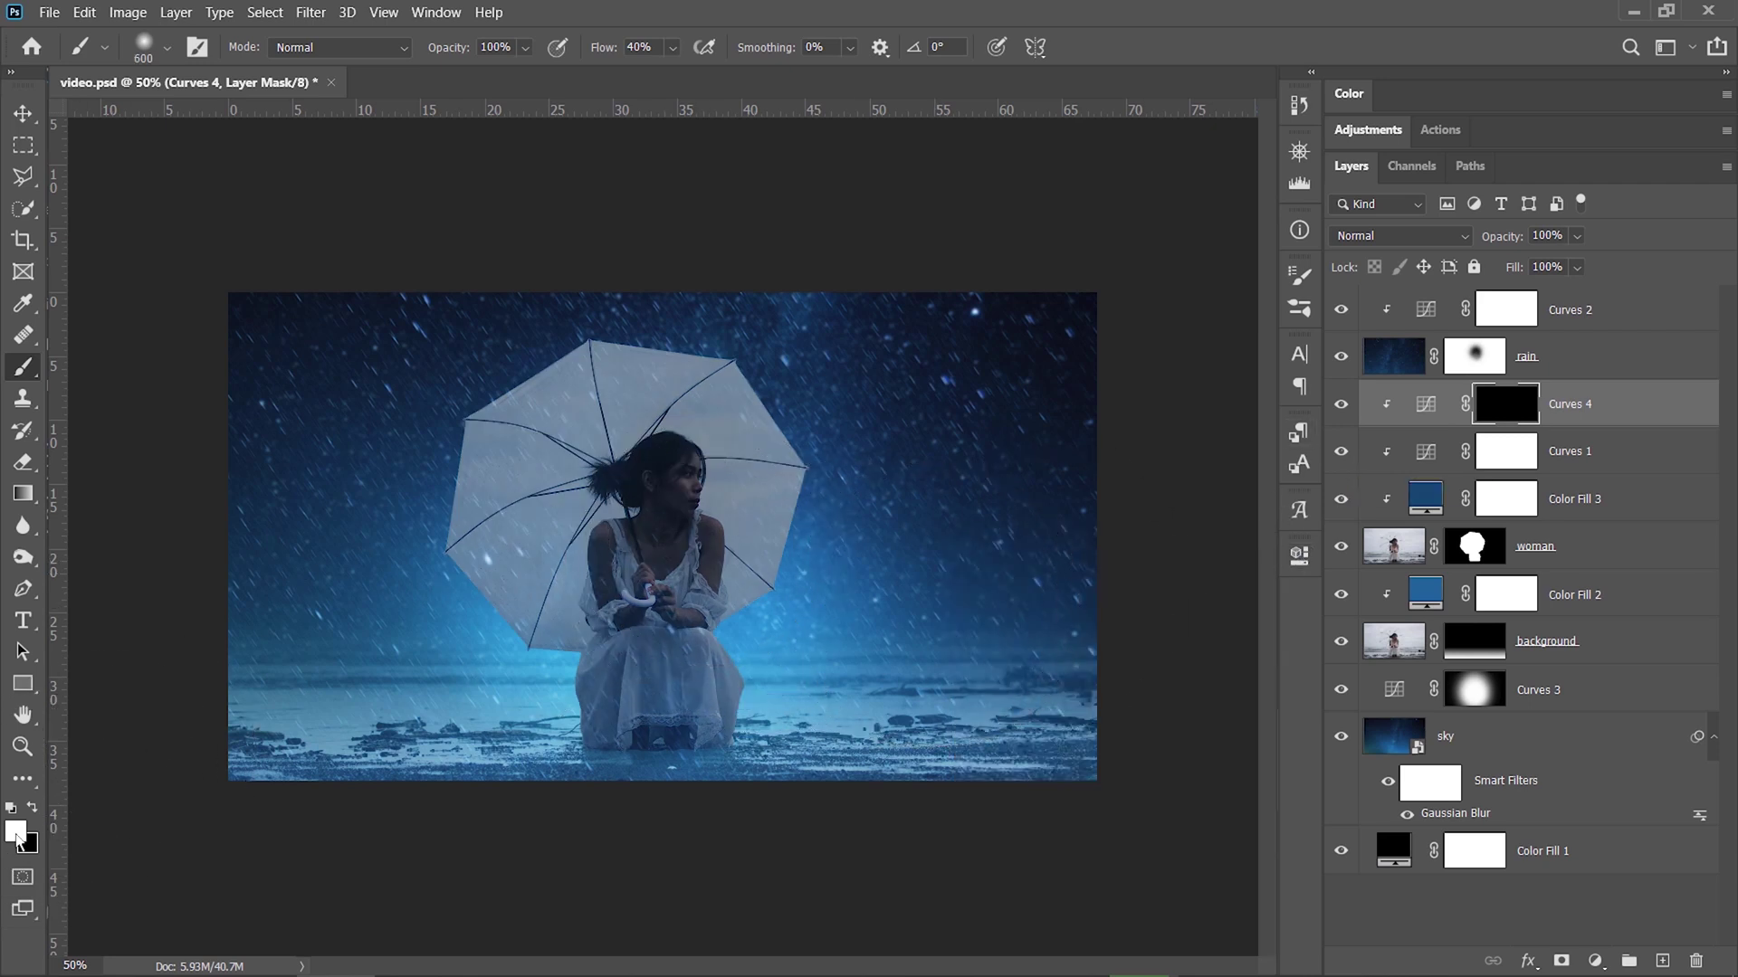
pyautogui.press('[')
pyautogui.moveTo(668, 444)
pyautogui.mouseDown()
pyautogui.moveTo(663, 518)
pyautogui.moveTo(701, 466)
pyautogui.moveTo(652, 505)
pyautogui.moveTo(643, 484)
pyautogui.moveTo(647, 543)
pyautogui.moveTo(697, 506)
pyautogui.mouseUp()
pyautogui.press(']')
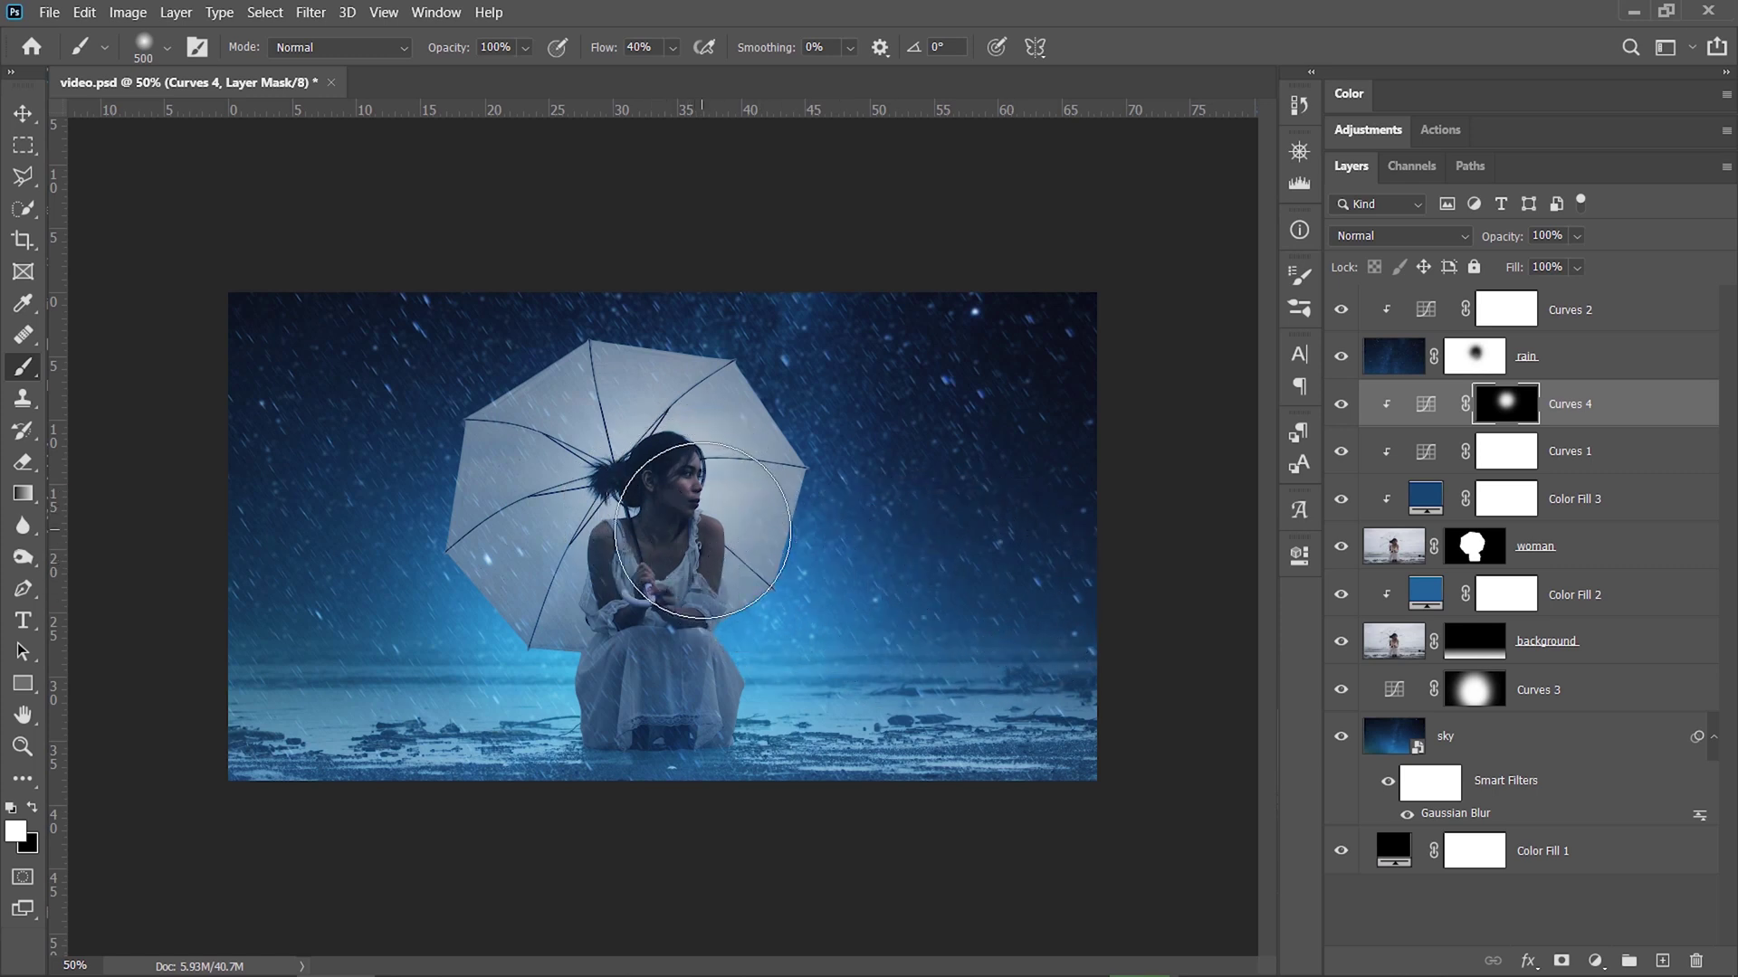
pyautogui.moveTo(660, 581); pyautogui.dragTo(688, 558)
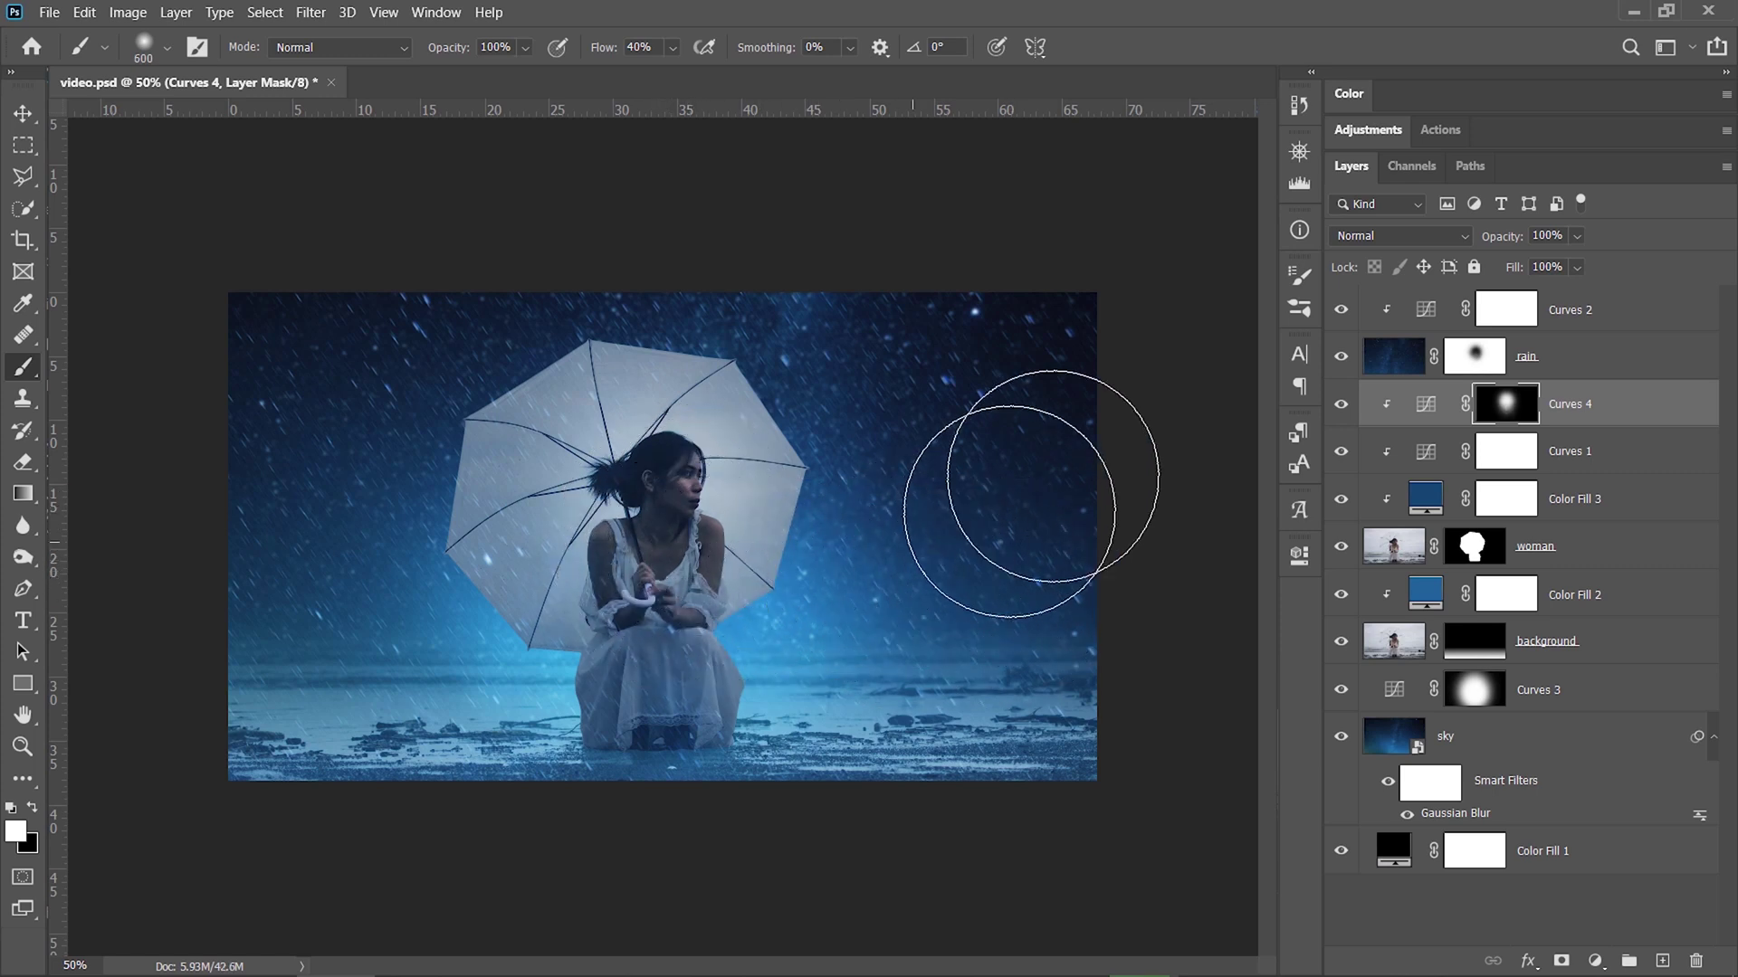
# - Toggle Curves 4 and Curves 3 visibility to compare the before and after glow
pyautogui.click(1341, 406)
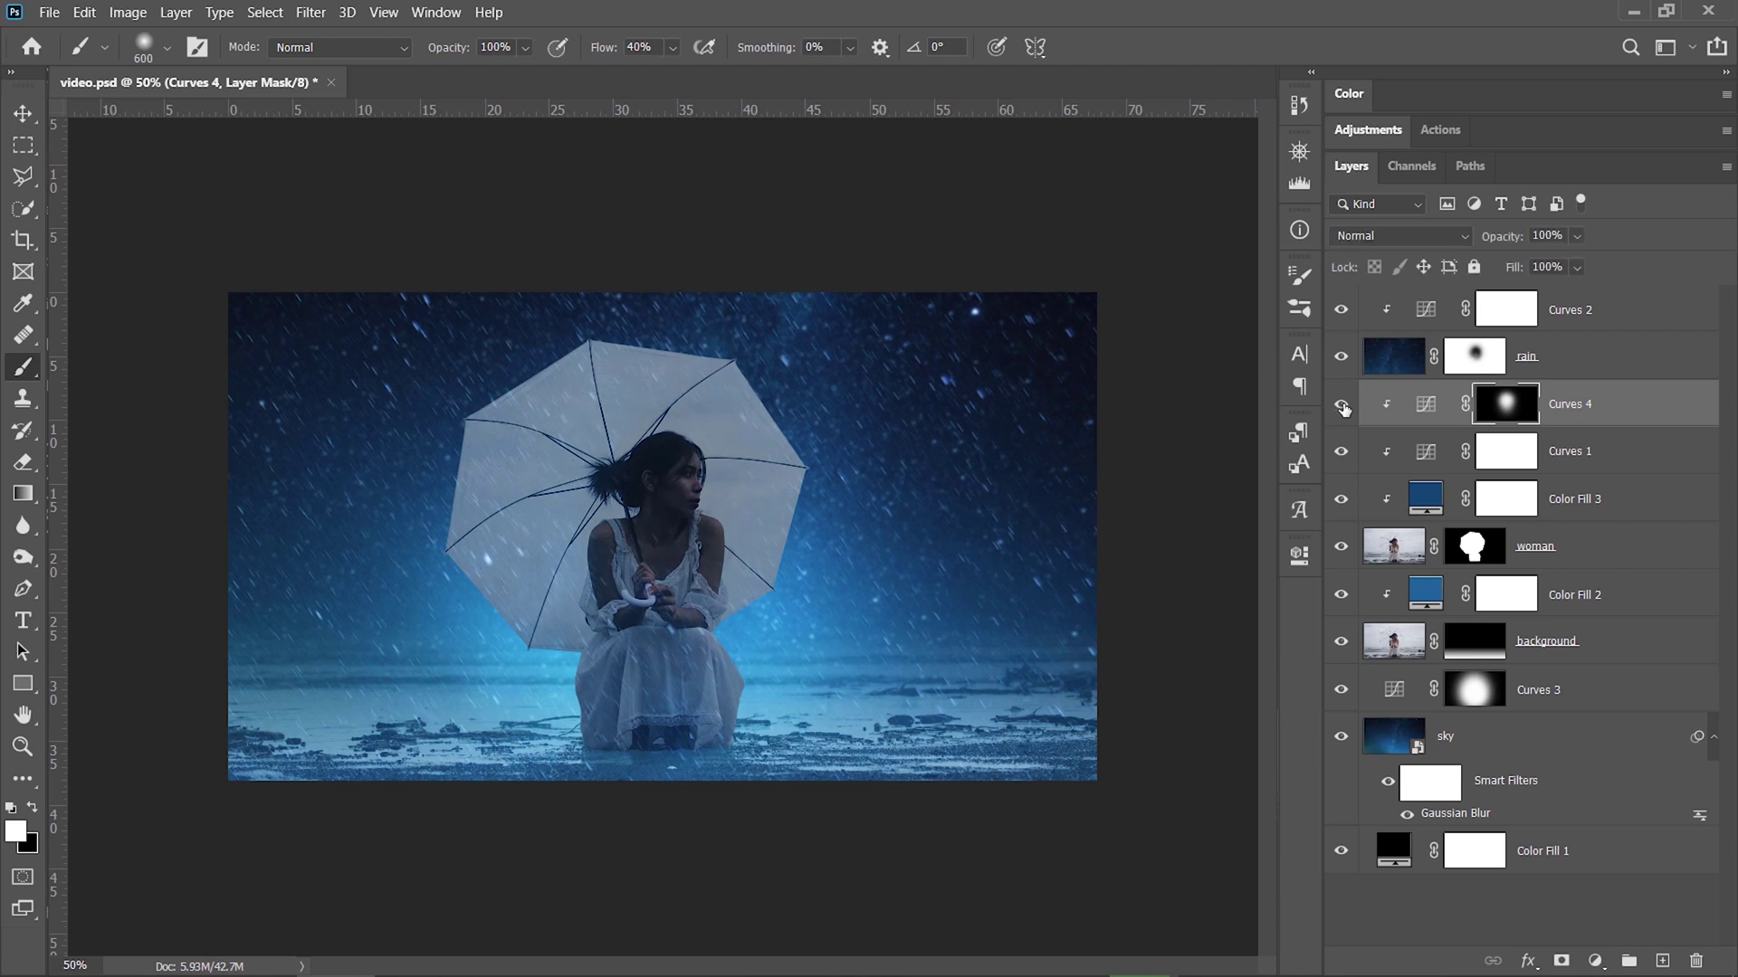
pyautogui.click(1342, 406)
pyautogui.click(1342, 405)
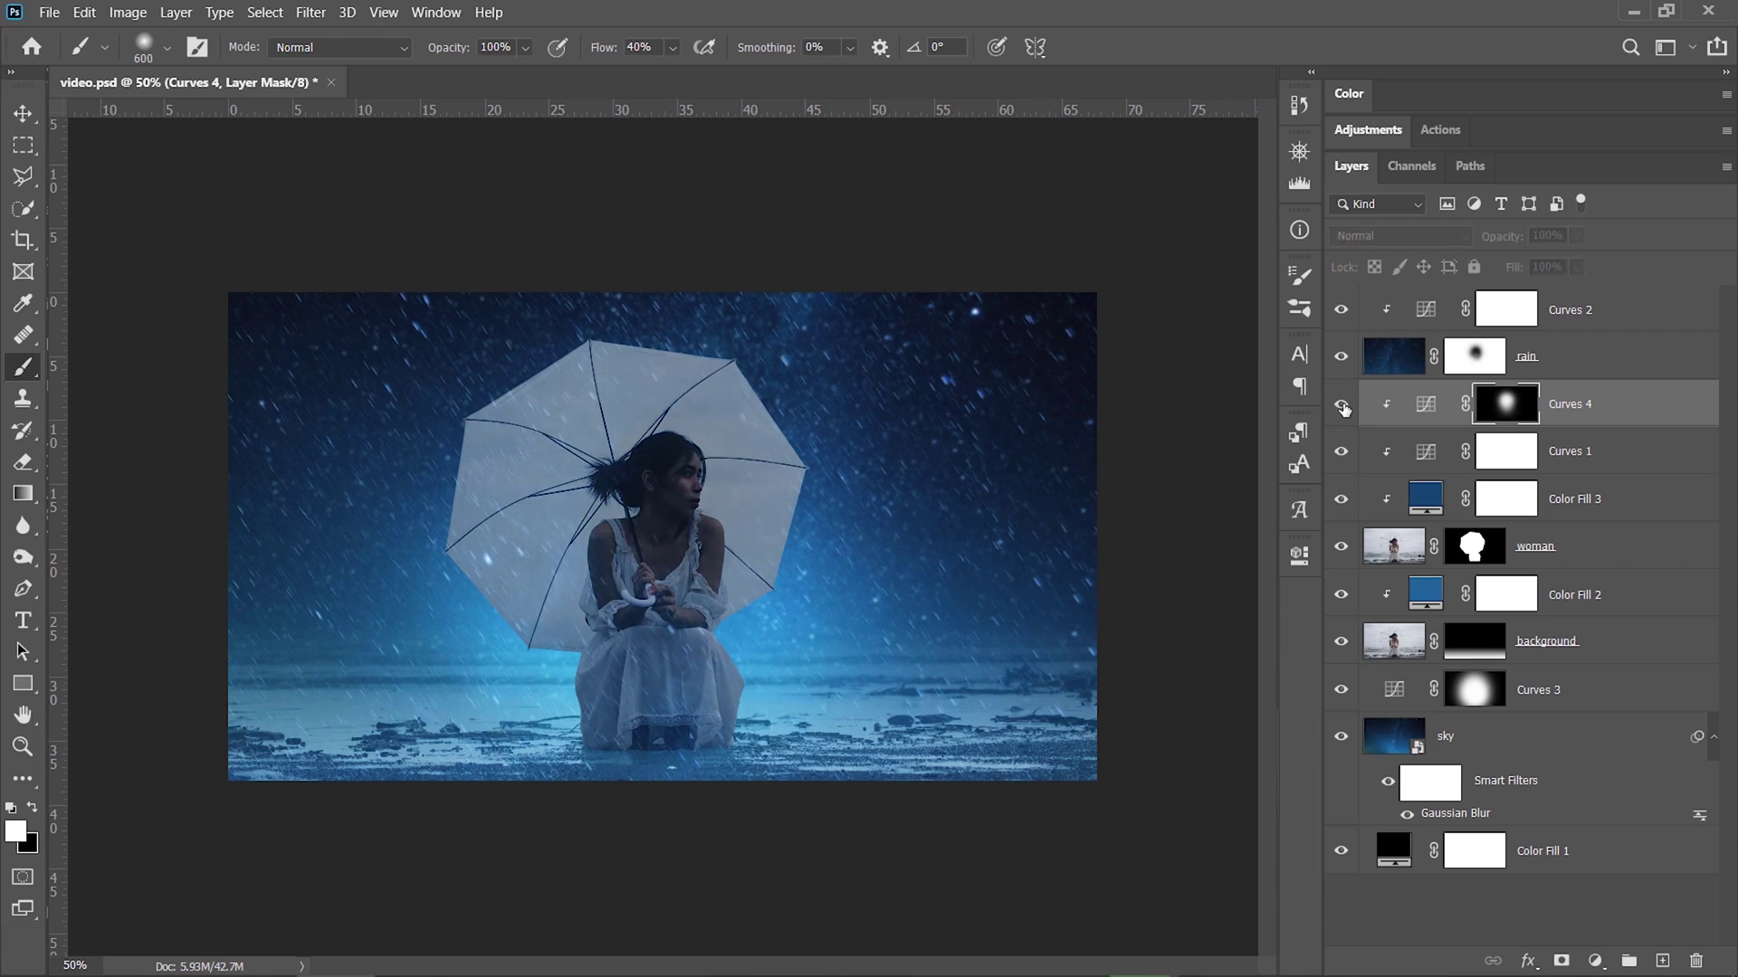
pyautogui.click(1341, 406)
pyautogui.click(1339, 689)
pyautogui.click(1340, 690)
pyautogui.click(1339, 689)
pyautogui.click(1339, 689)
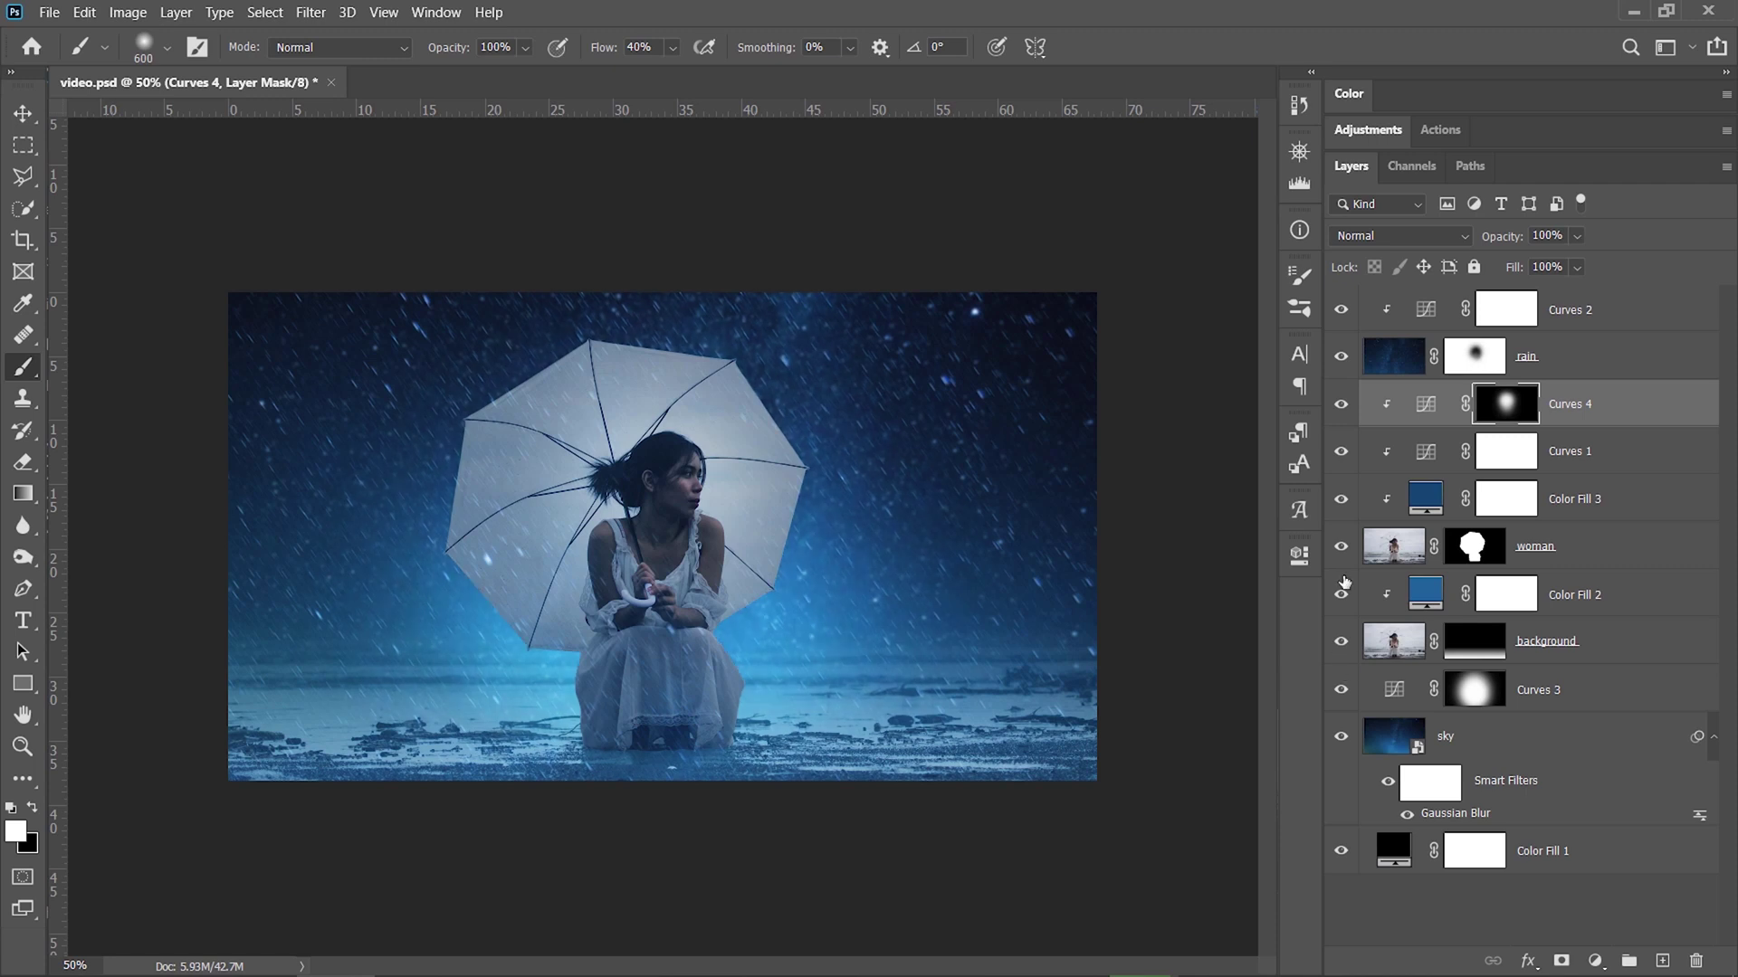
pyautogui.click(1341, 404)
pyautogui.click(1341, 404)
# - Group the layers from Color Fill 2 down to Color Fill 1 into a group named 'background'
pyautogui.click(1620, 860)
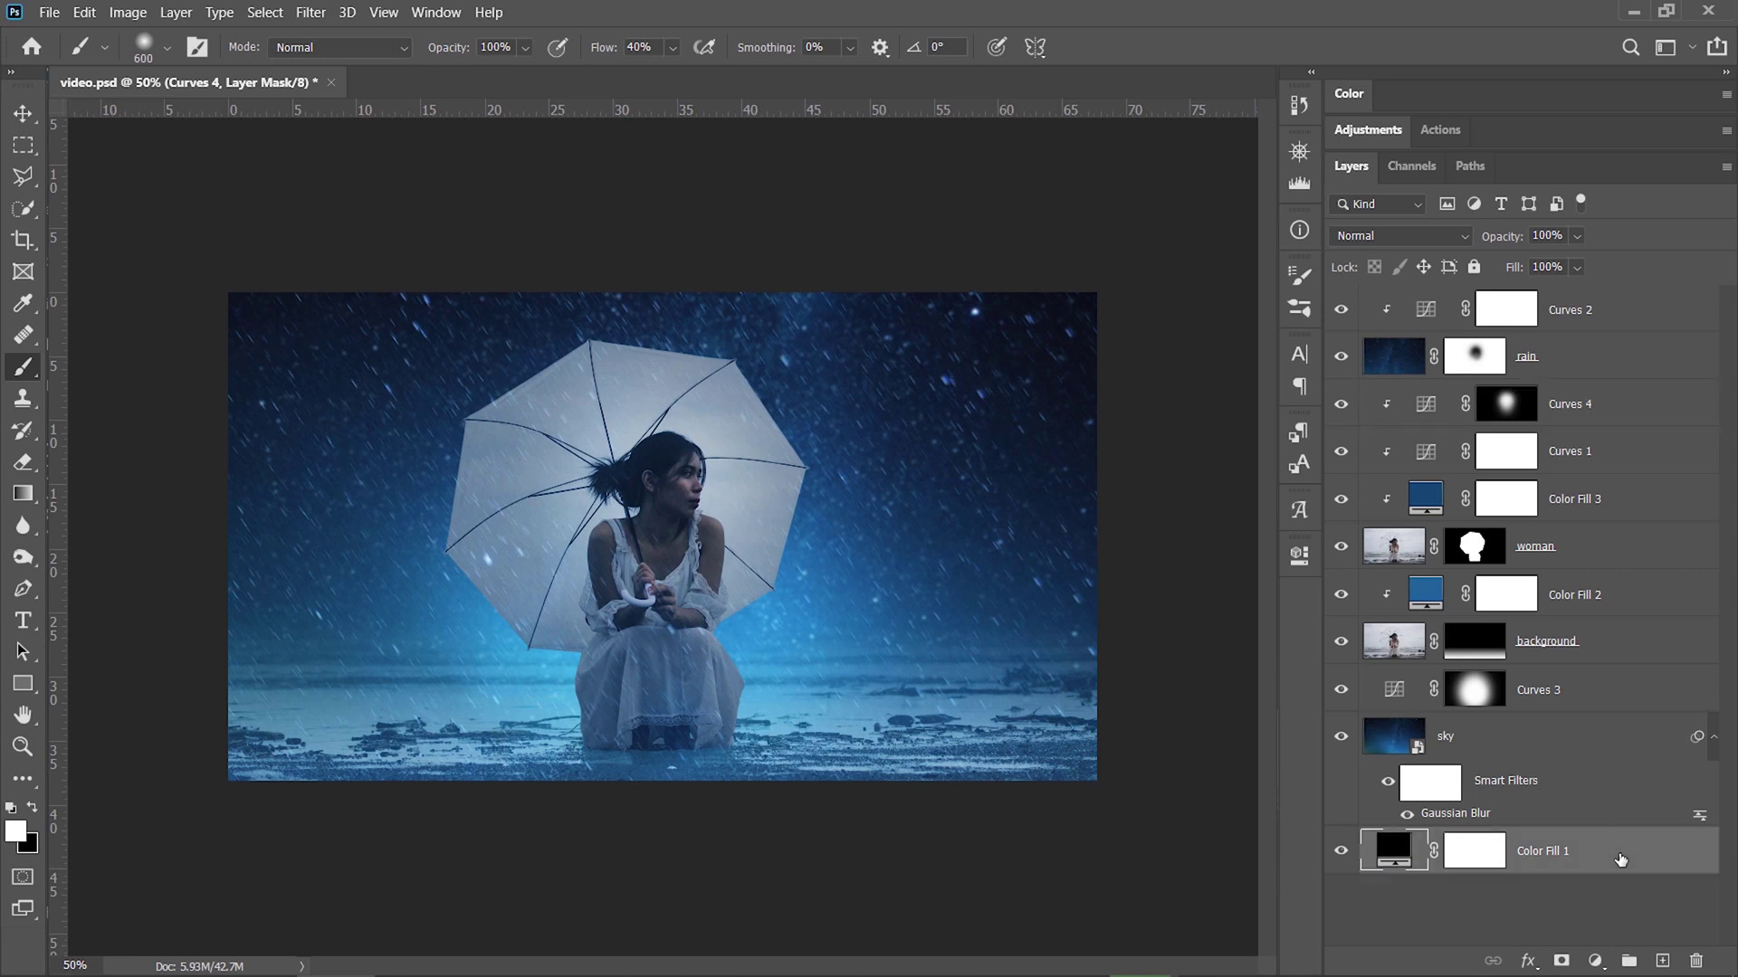
pyautogui.keyDown('shift'); pyautogui.click(1652, 597); pyautogui.keyUp('shift')
pyautogui.hotkey('ctrl', 'g')
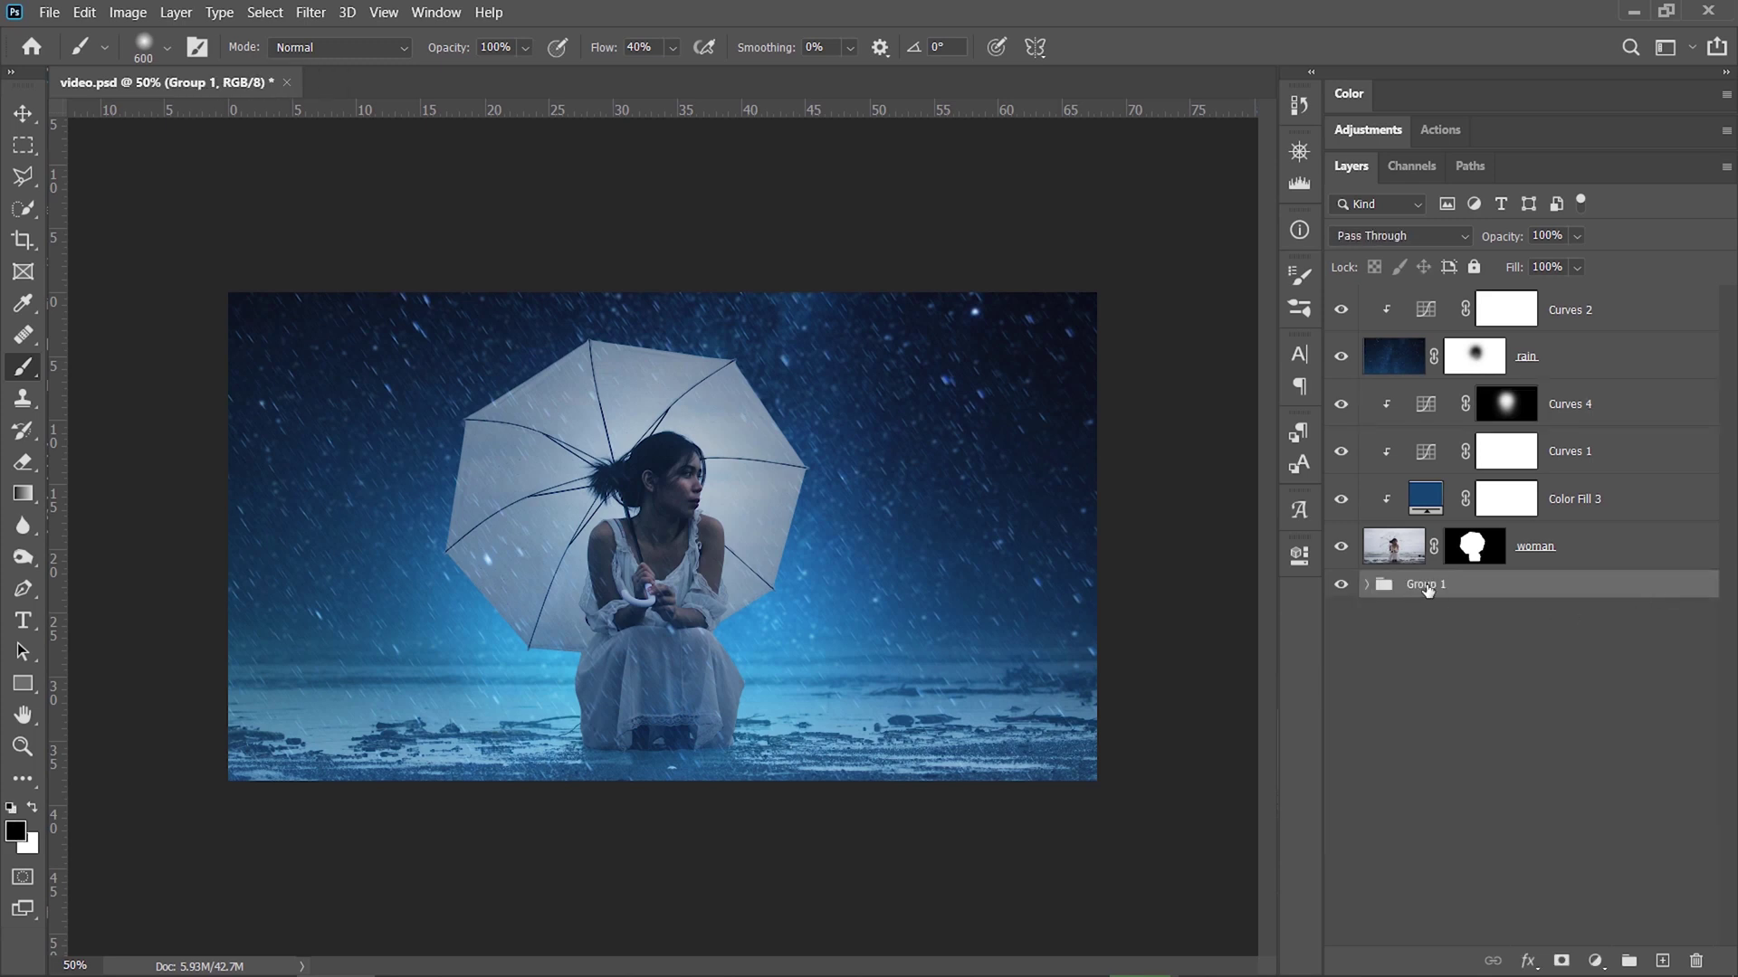
pyautogui.doubleClick(1428, 590)
pyautogui.write('background')
pyautogui.press('Return')
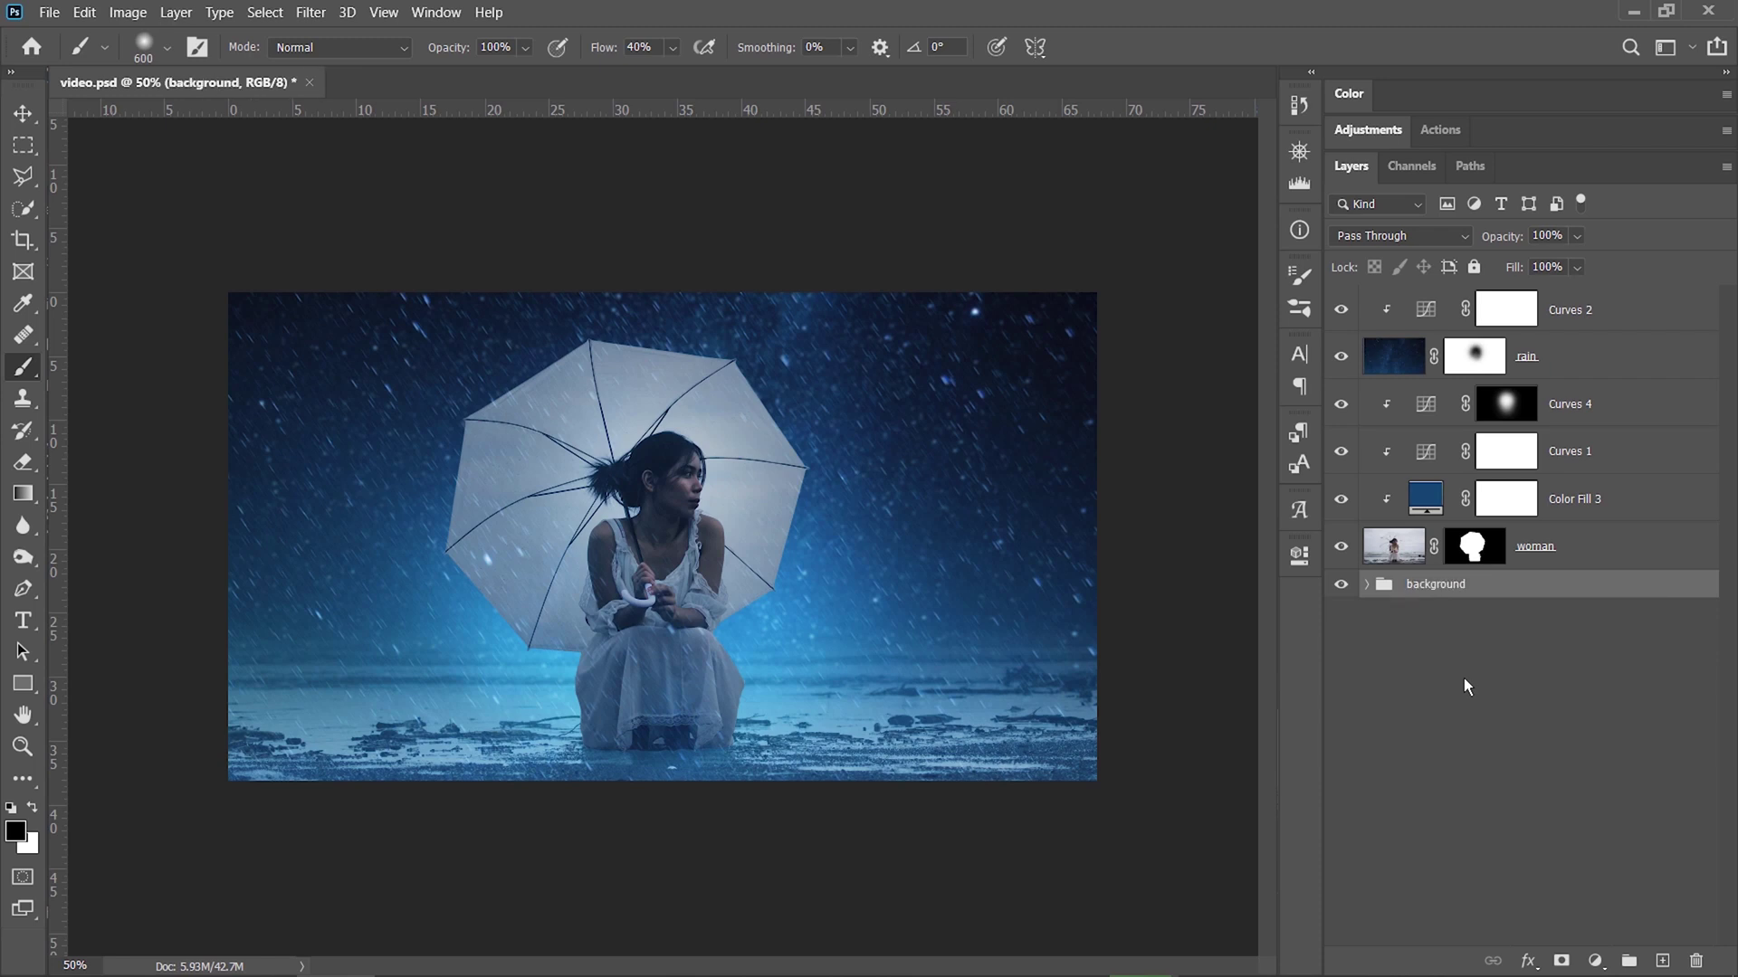
# - Group the woman layer up through Curves 4 into a group named 'subject'
pyautogui.click(1655, 548)
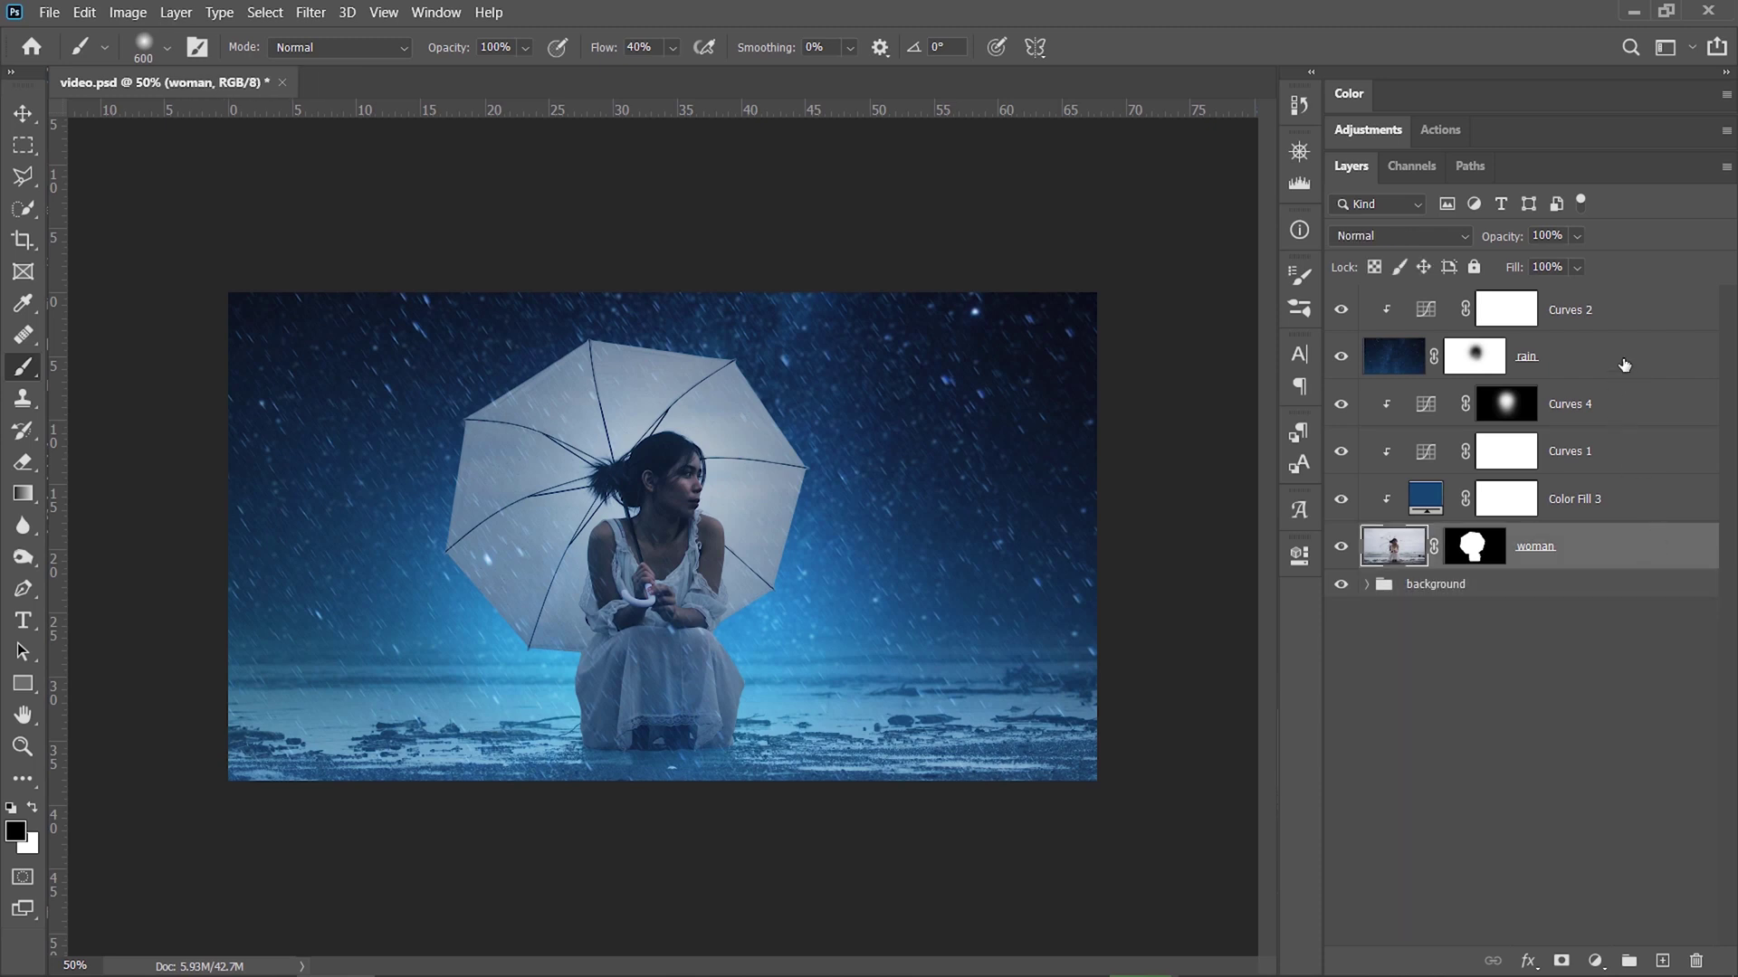
pyautogui.keyDown('shift'); pyautogui.click(1638, 411); pyautogui.keyUp('shift')
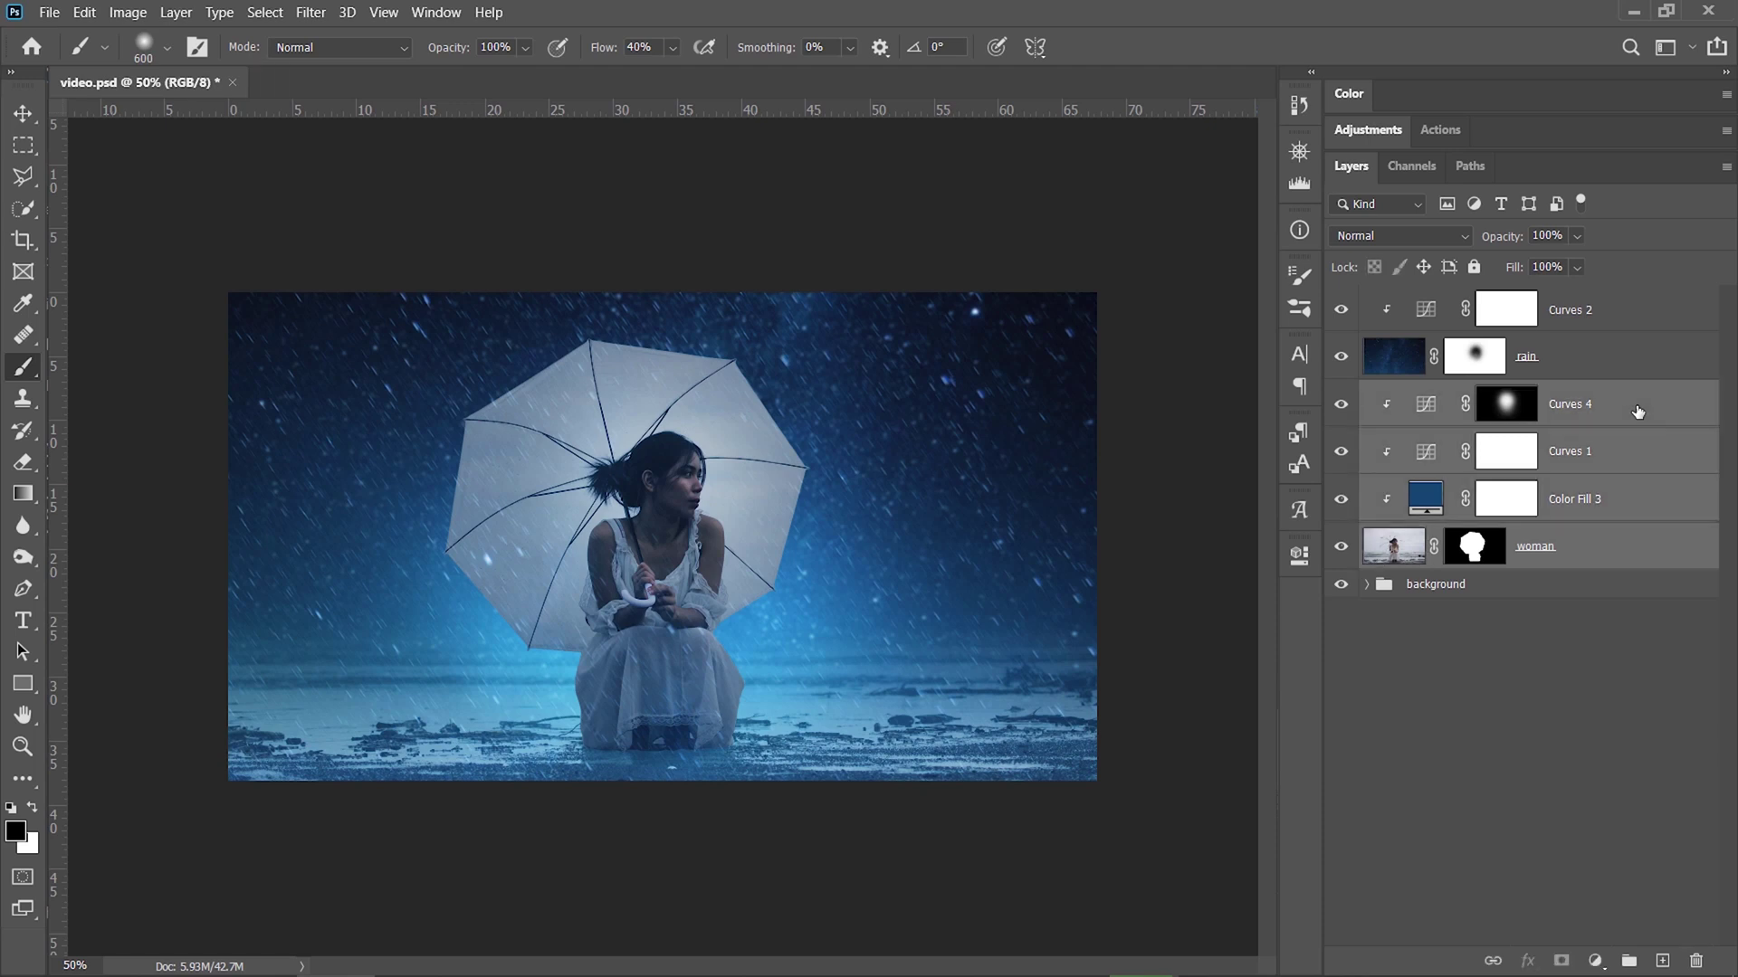
pyautogui.hotkey('ctrl', 'g')
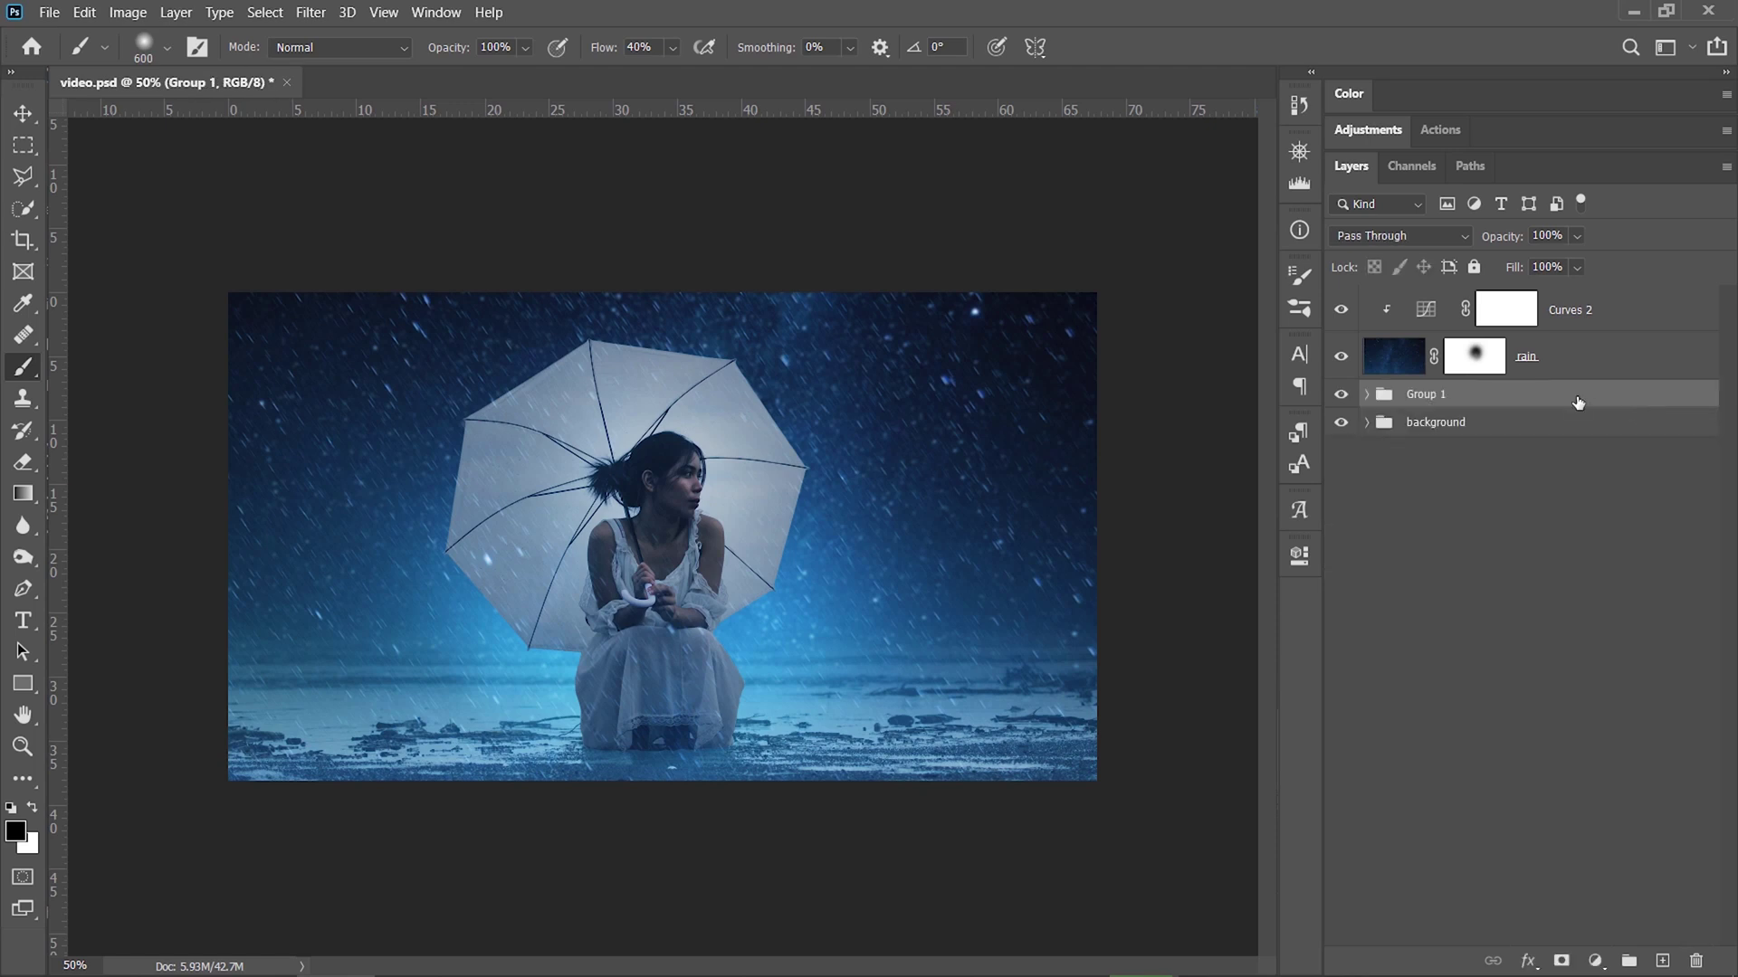
pyautogui.doubleClick(1430, 395)
pyautogui.write('subject')
pyautogui.press('Return')
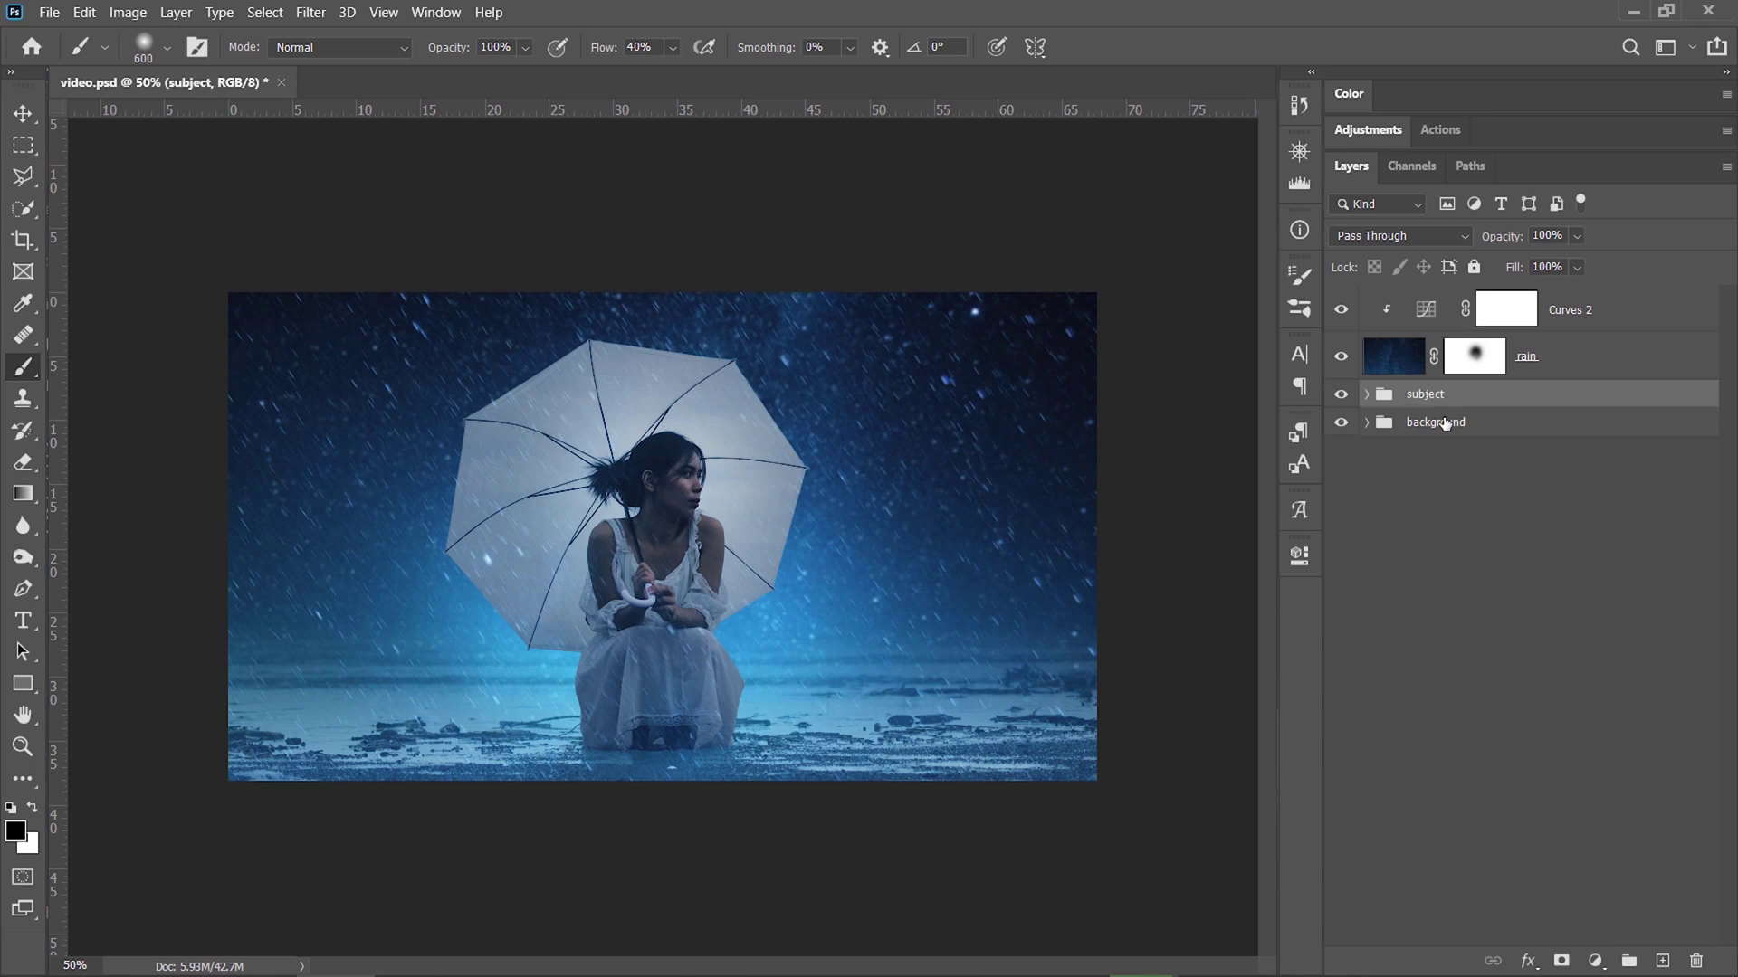
# - Stamp all visible layers into a merged Layer 1 above Curves 2, then fit the image on screen
pyautogui.click(1626, 315)
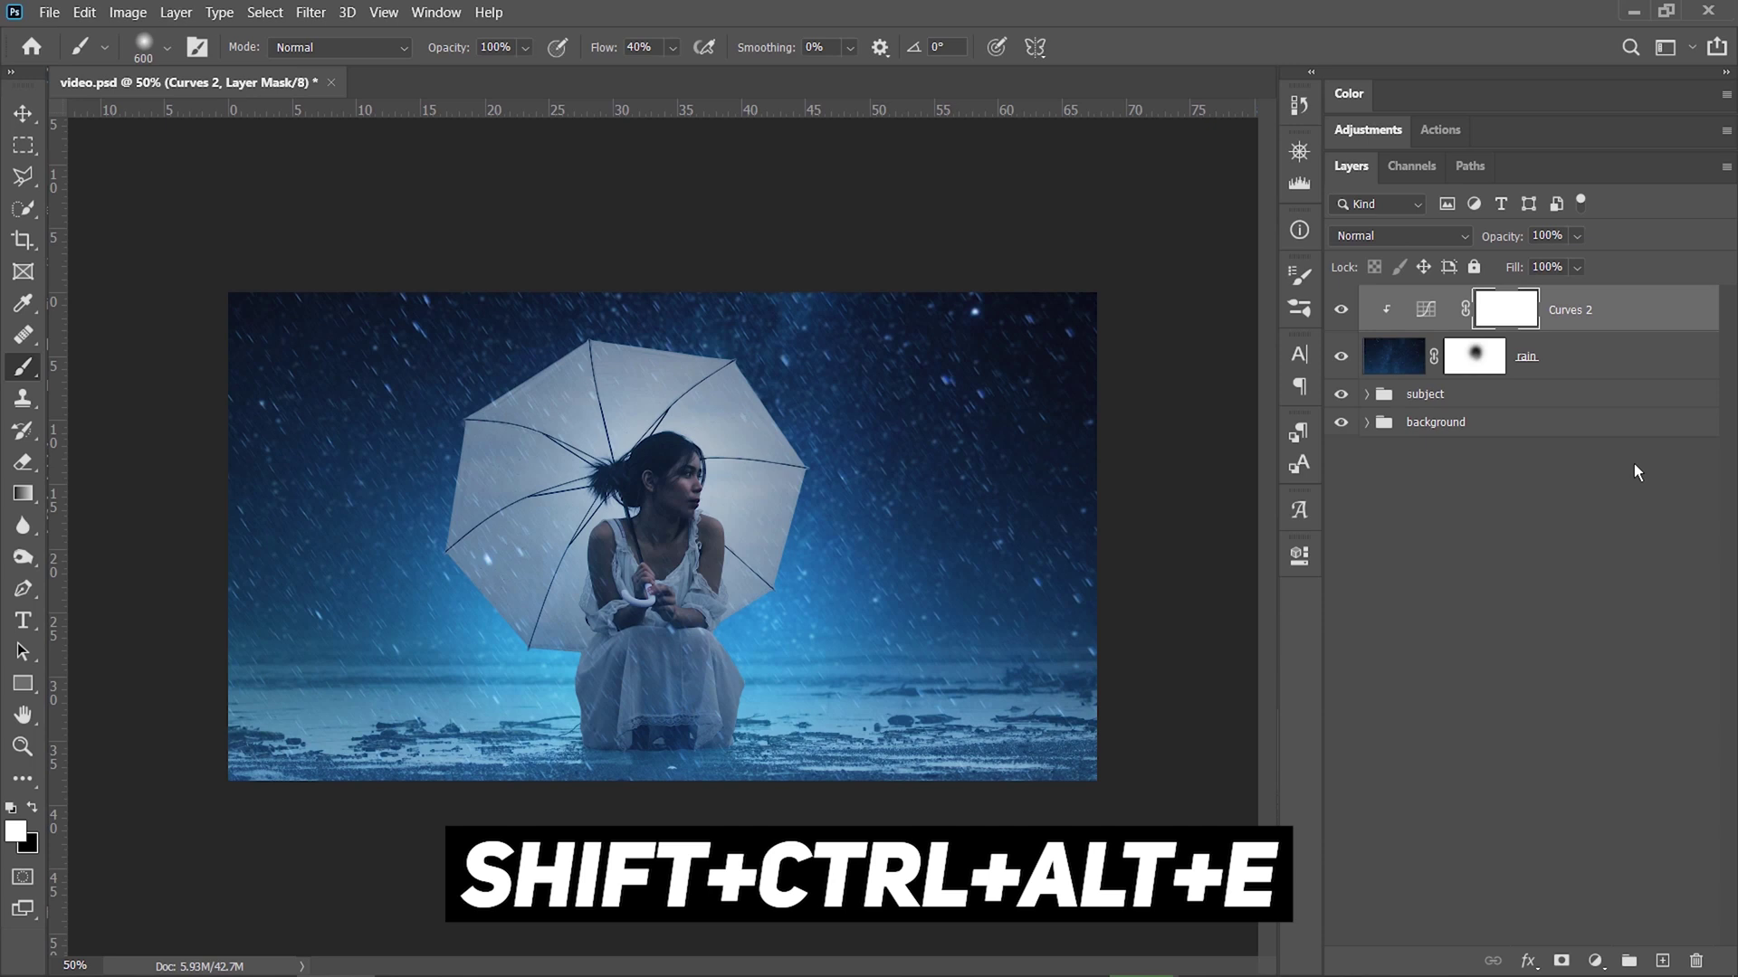
pyautogui.hotkey('ctrl', 'alt', 'shift', 'e')
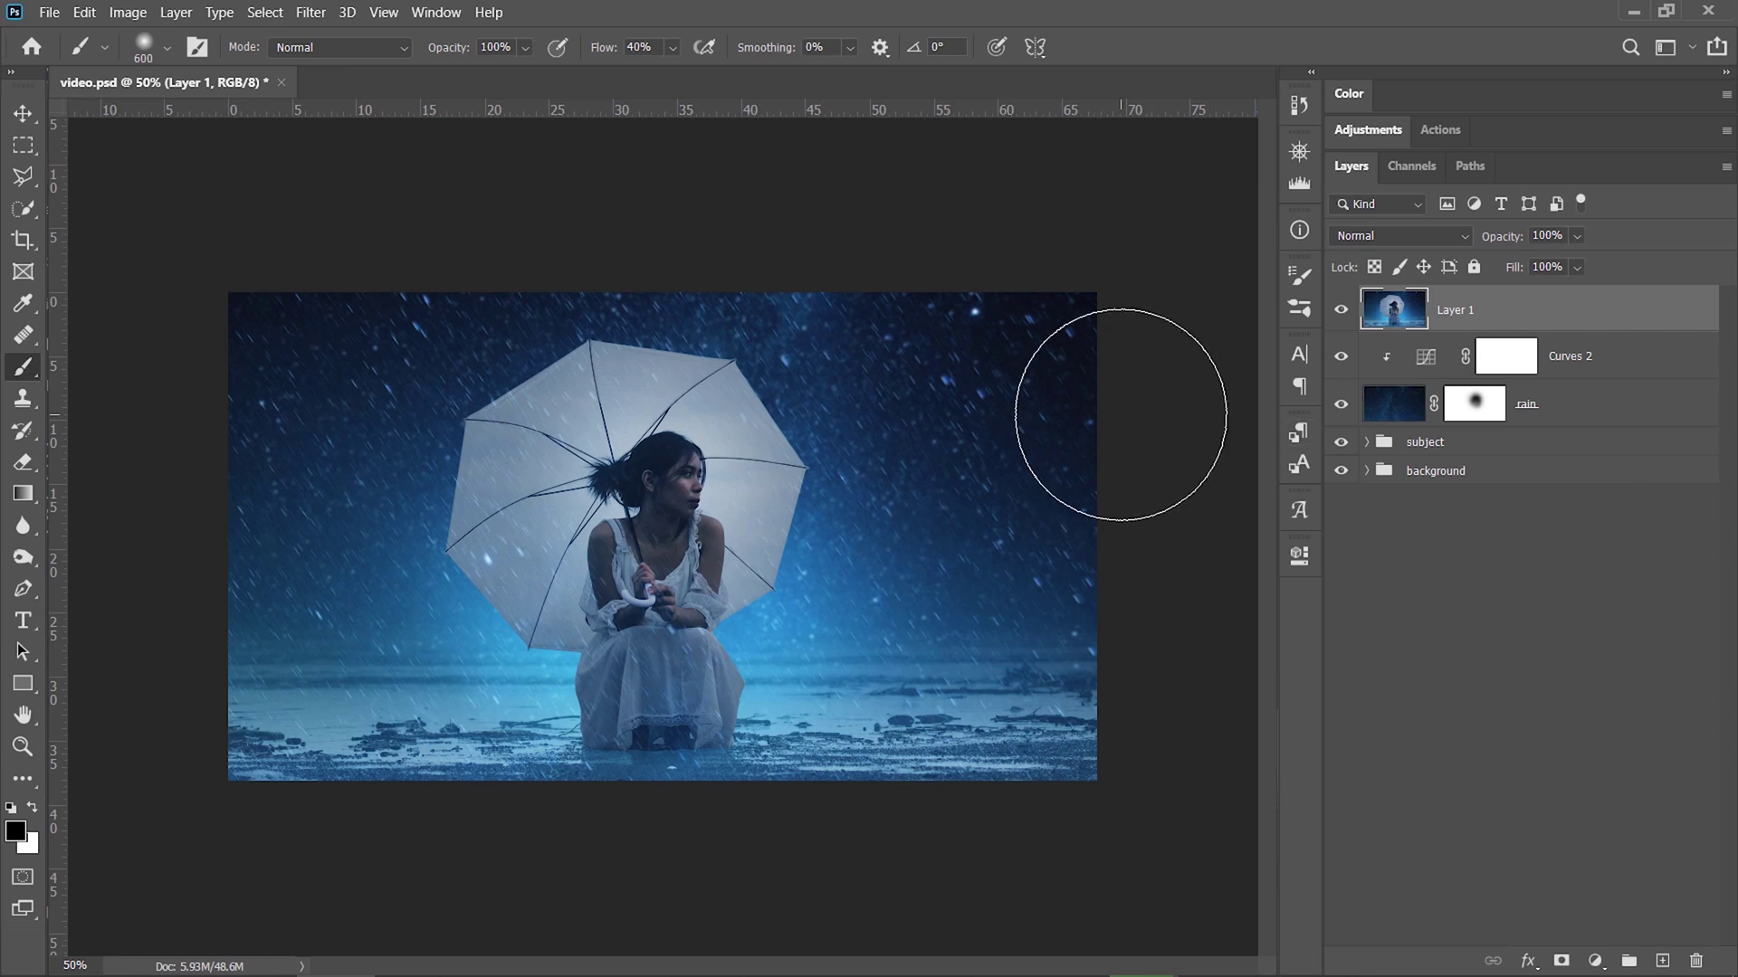
pyautogui.hotkey('ctrl', '0')
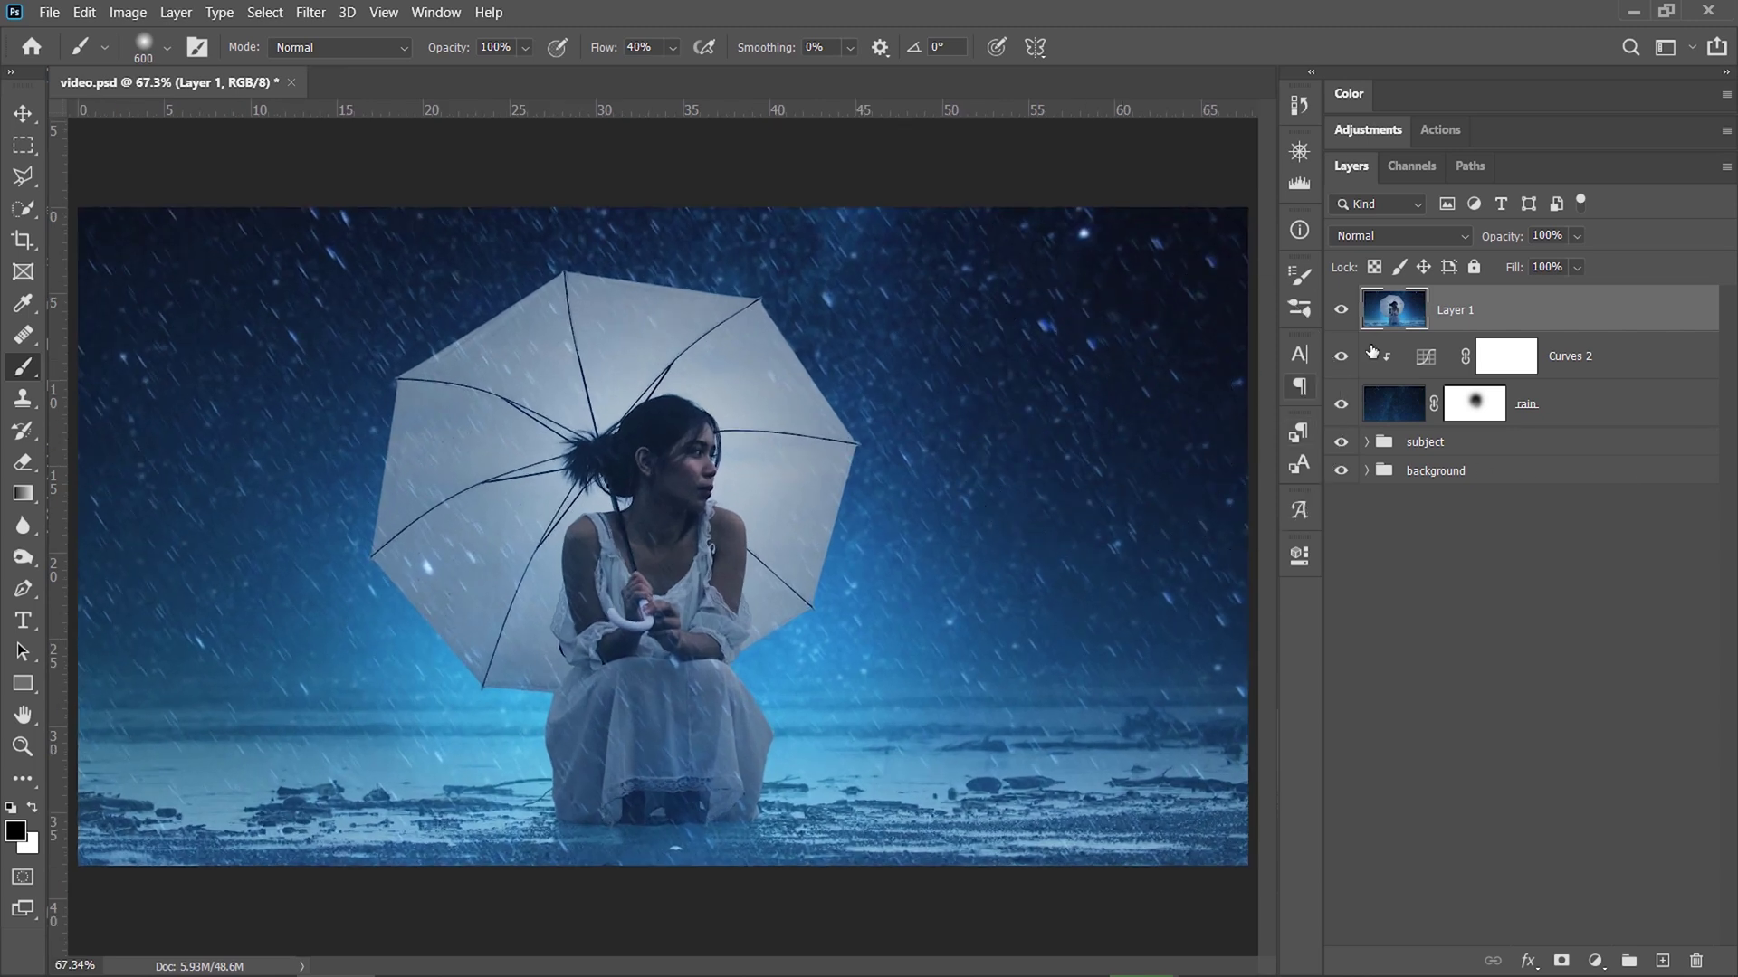
# - Convert Layer 1 to a smart object
pyautogui.rightClick(1593, 316)
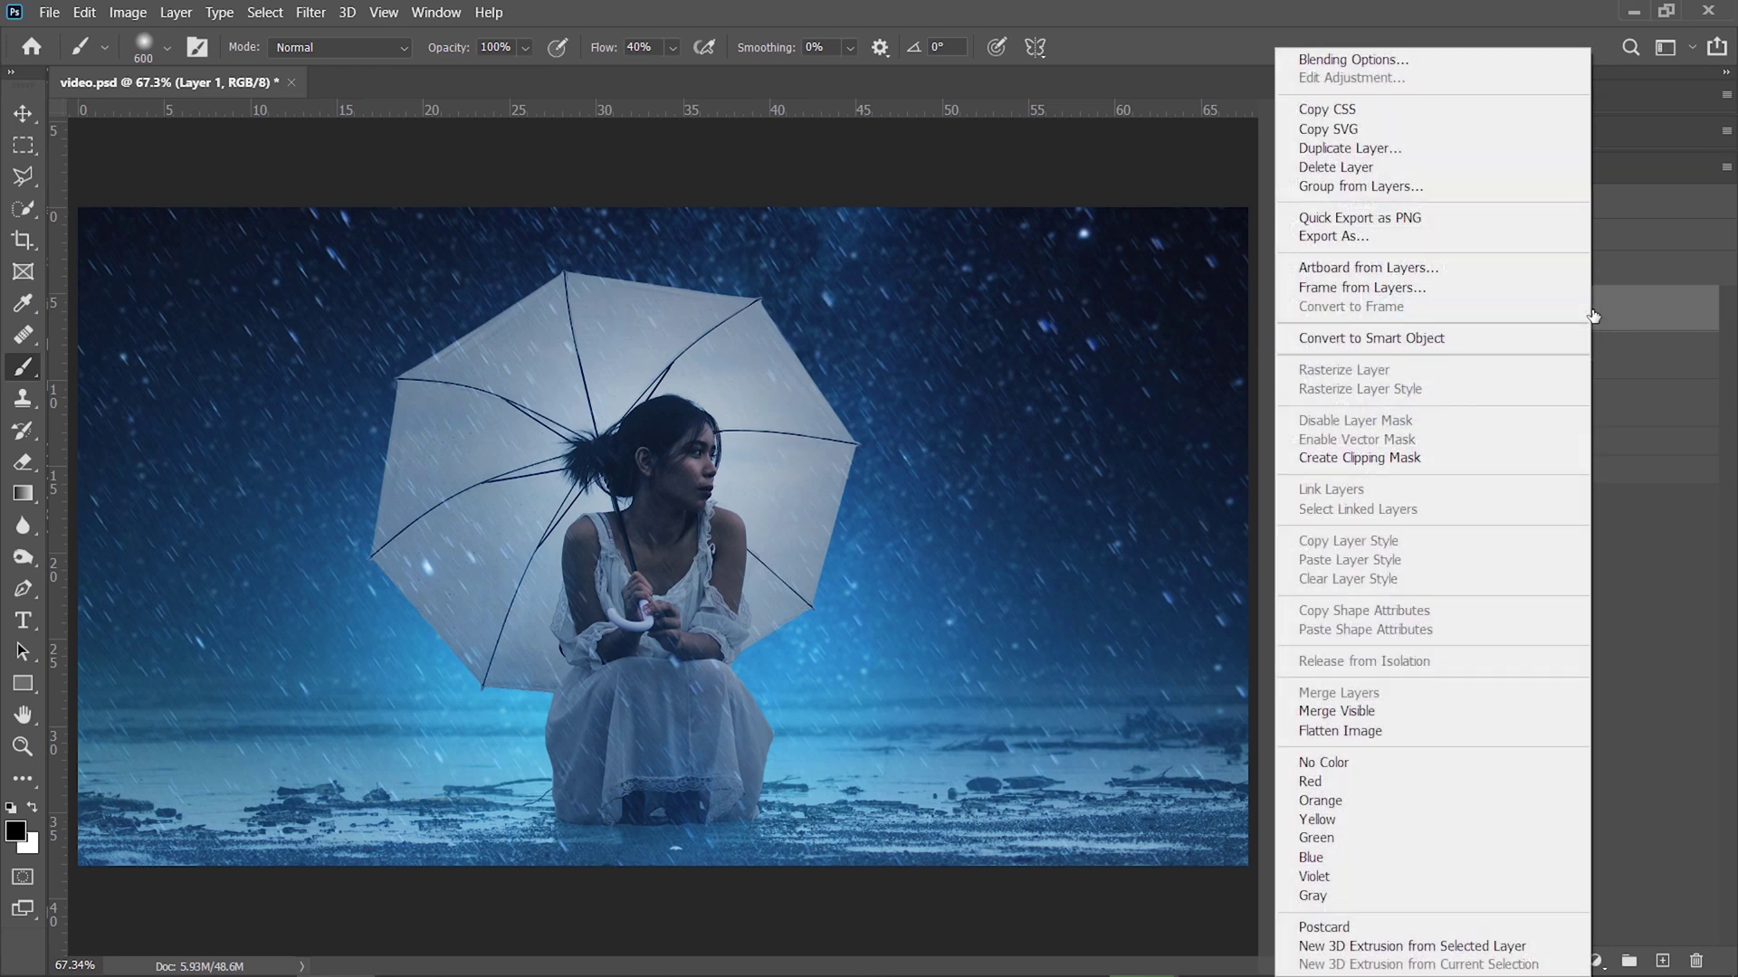
pyautogui.click(1479, 335)
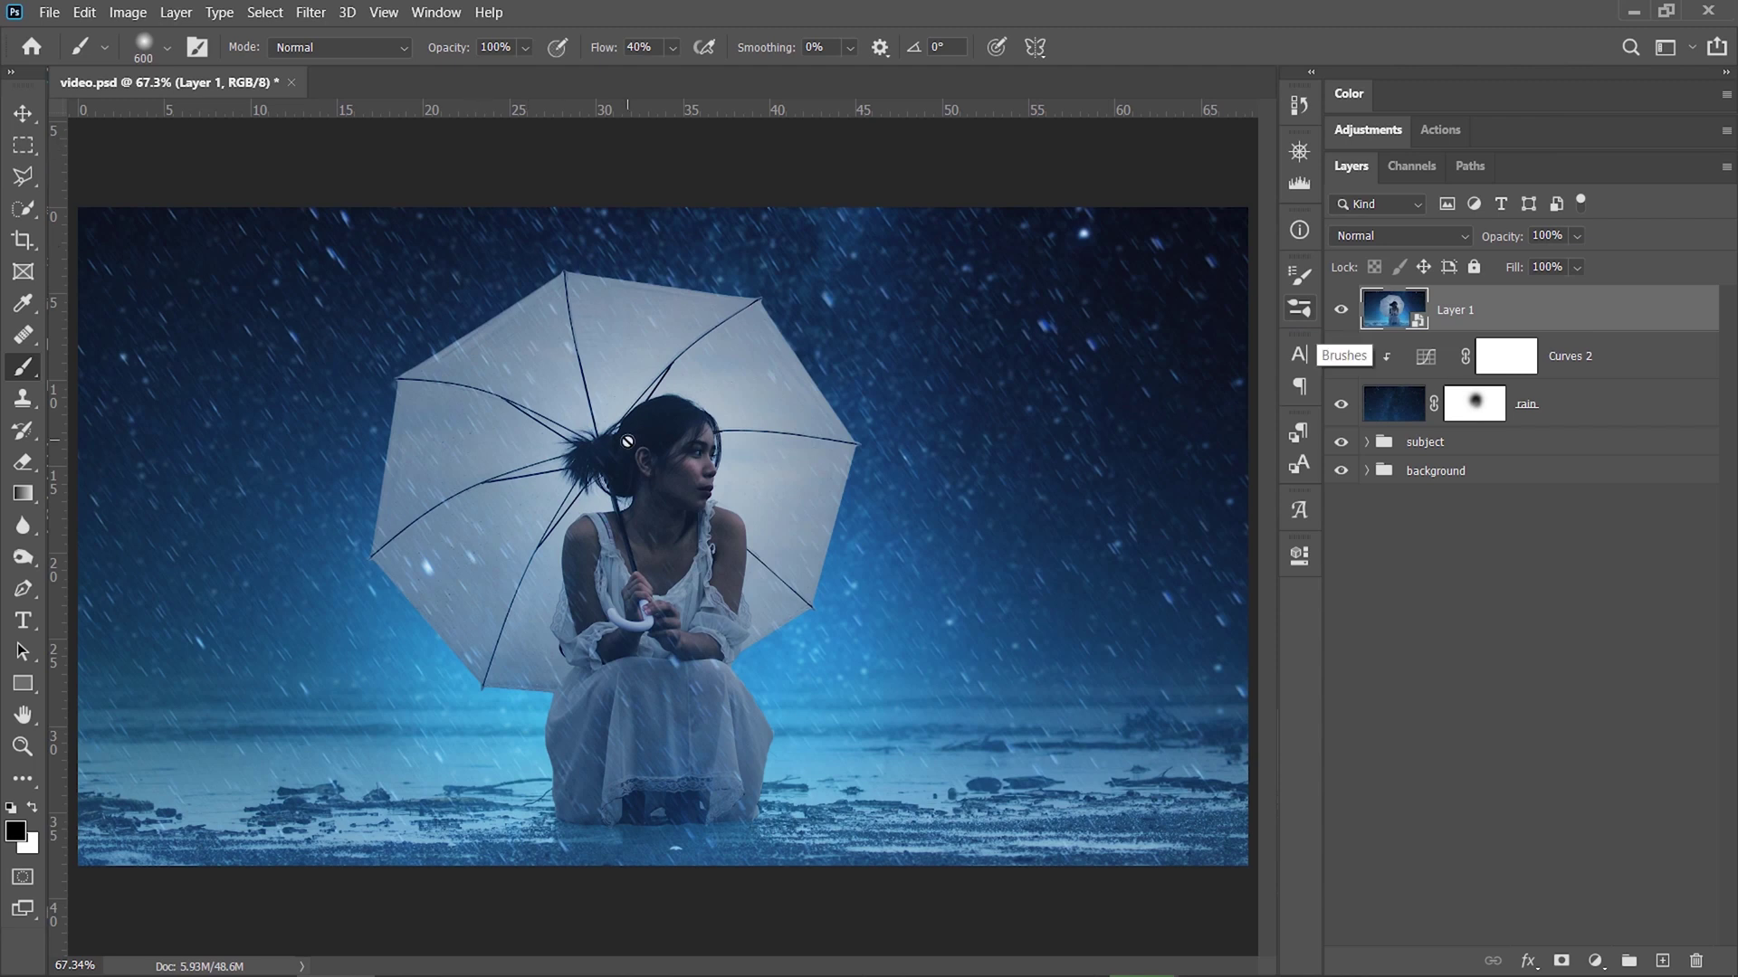
pyautogui.click(23, 147)
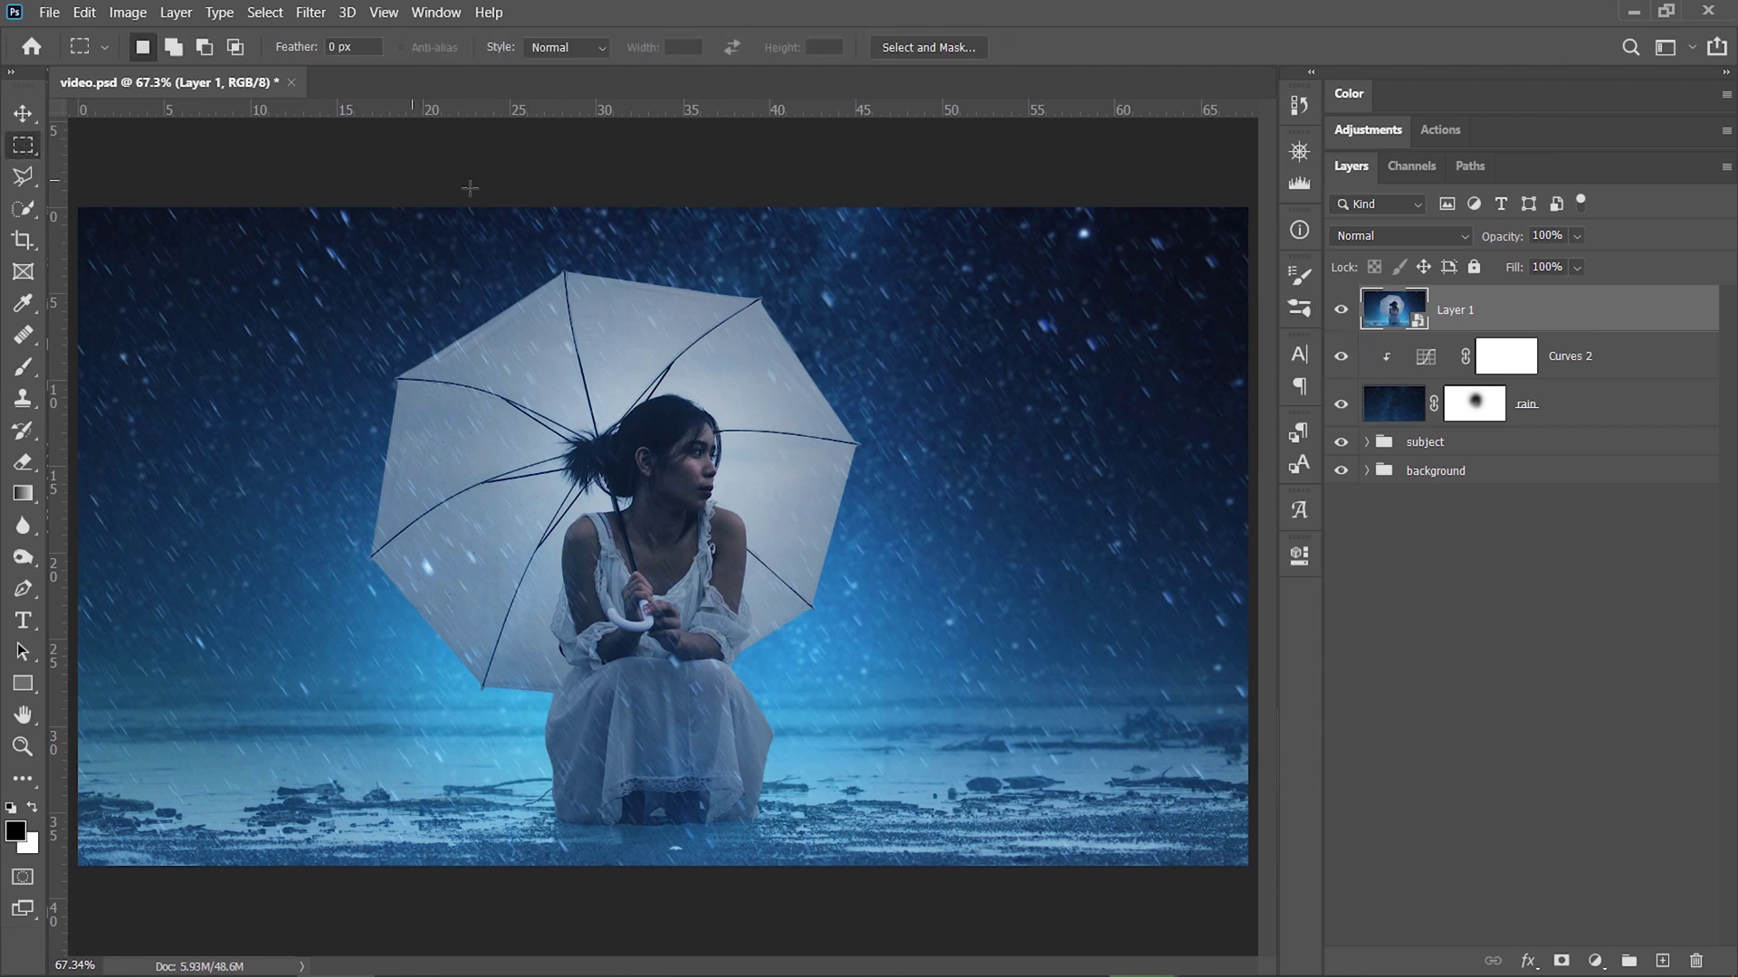
pyautogui.click(313, 13)
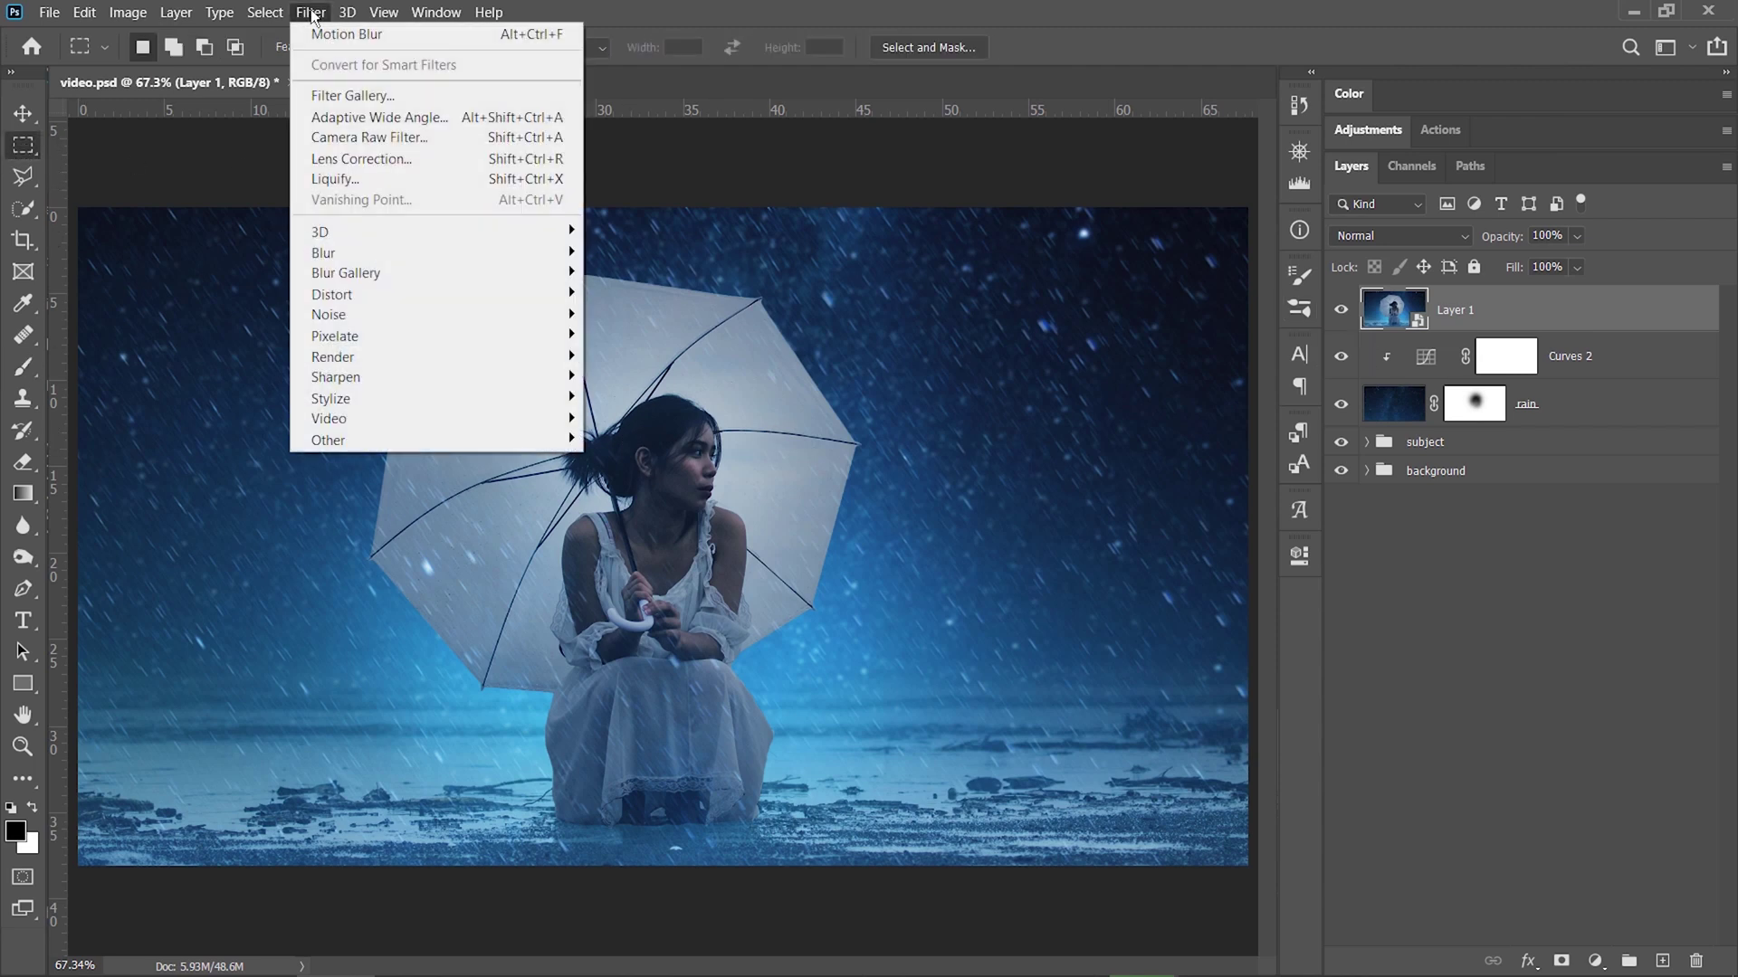
# - Apply the Camera Raw Filter to Layer 1 with Contrast +40, Shadows +60 and Clarity +30
pyautogui.click(371, 138)
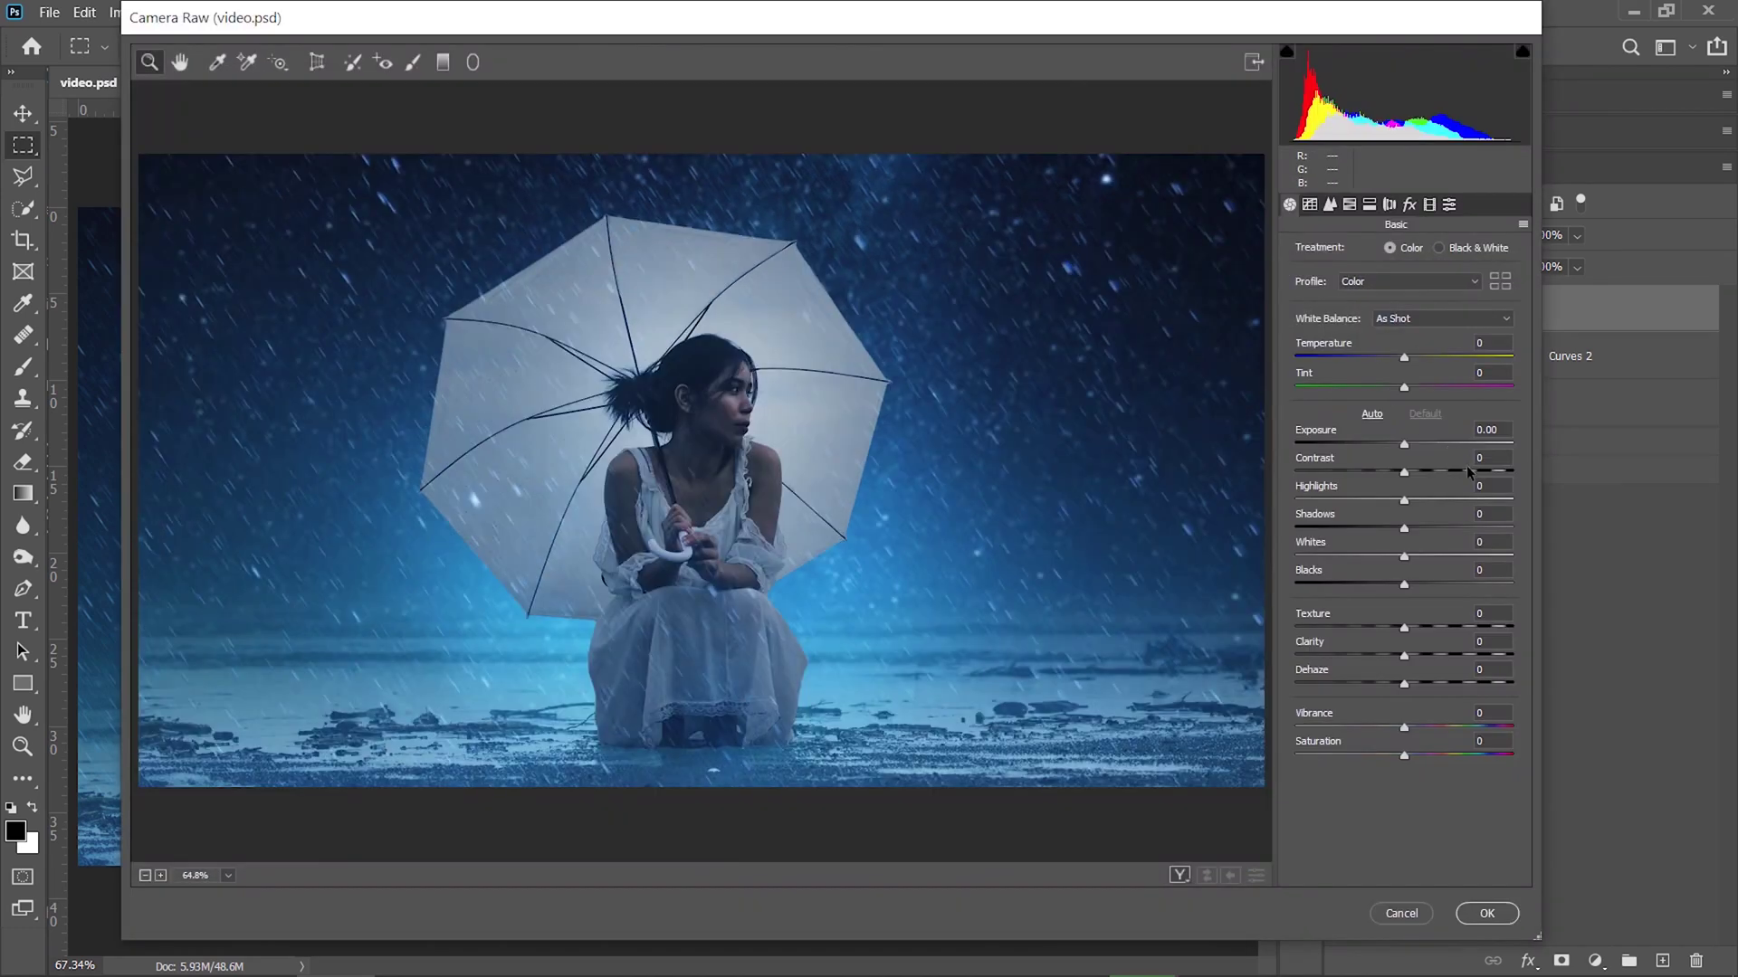
pyautogui.click(1488, 457)
pyautogui.write('40')
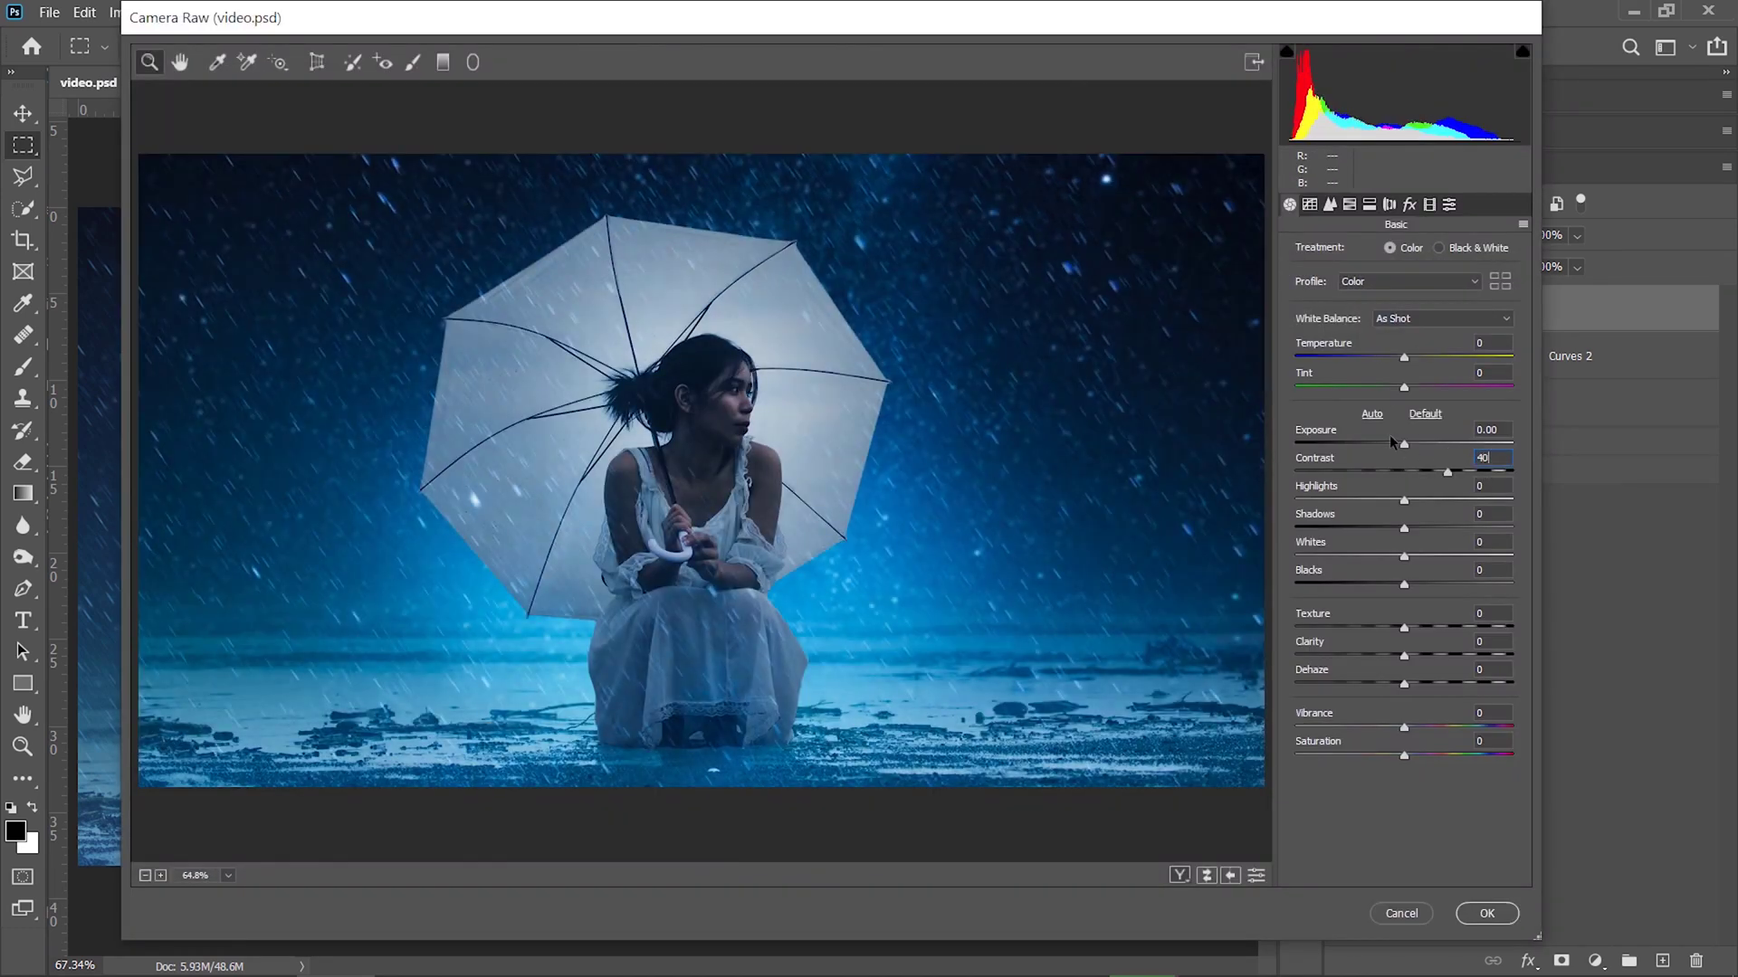
pyautogui.press('Tab')
pyautogui.press('Tab')
pyautogui.write('60')
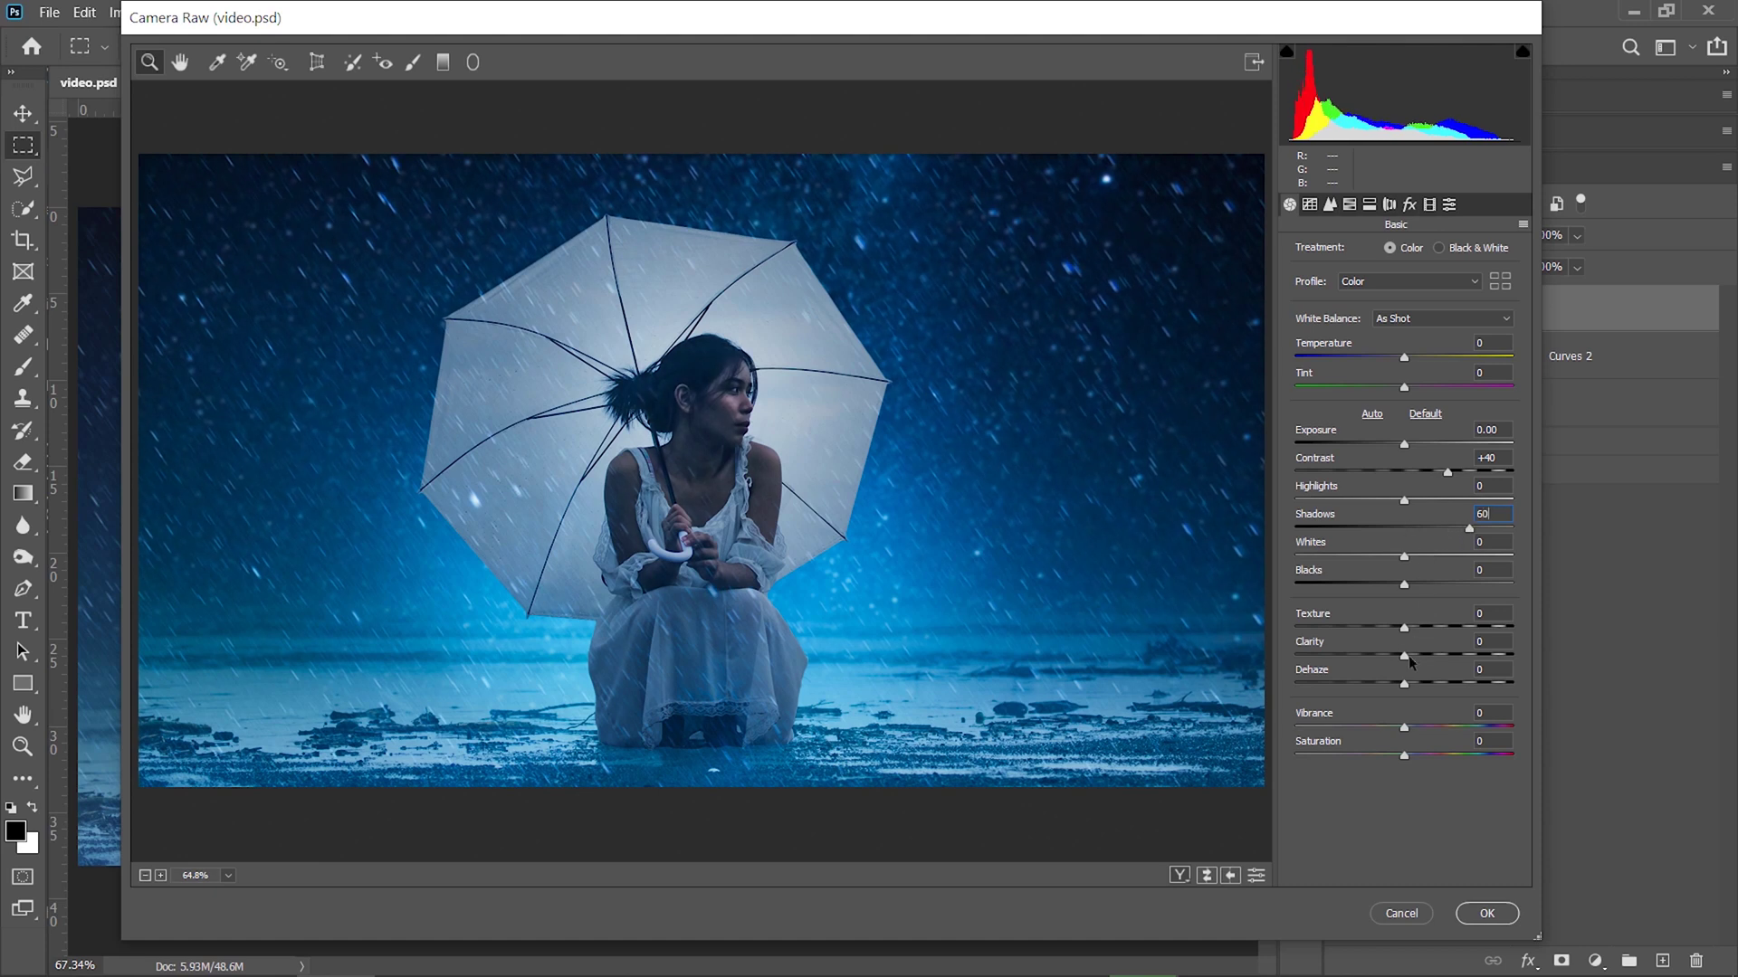
pyautogui.moveTo(1406, 655); pyautogui.dragTo(1431, 654)
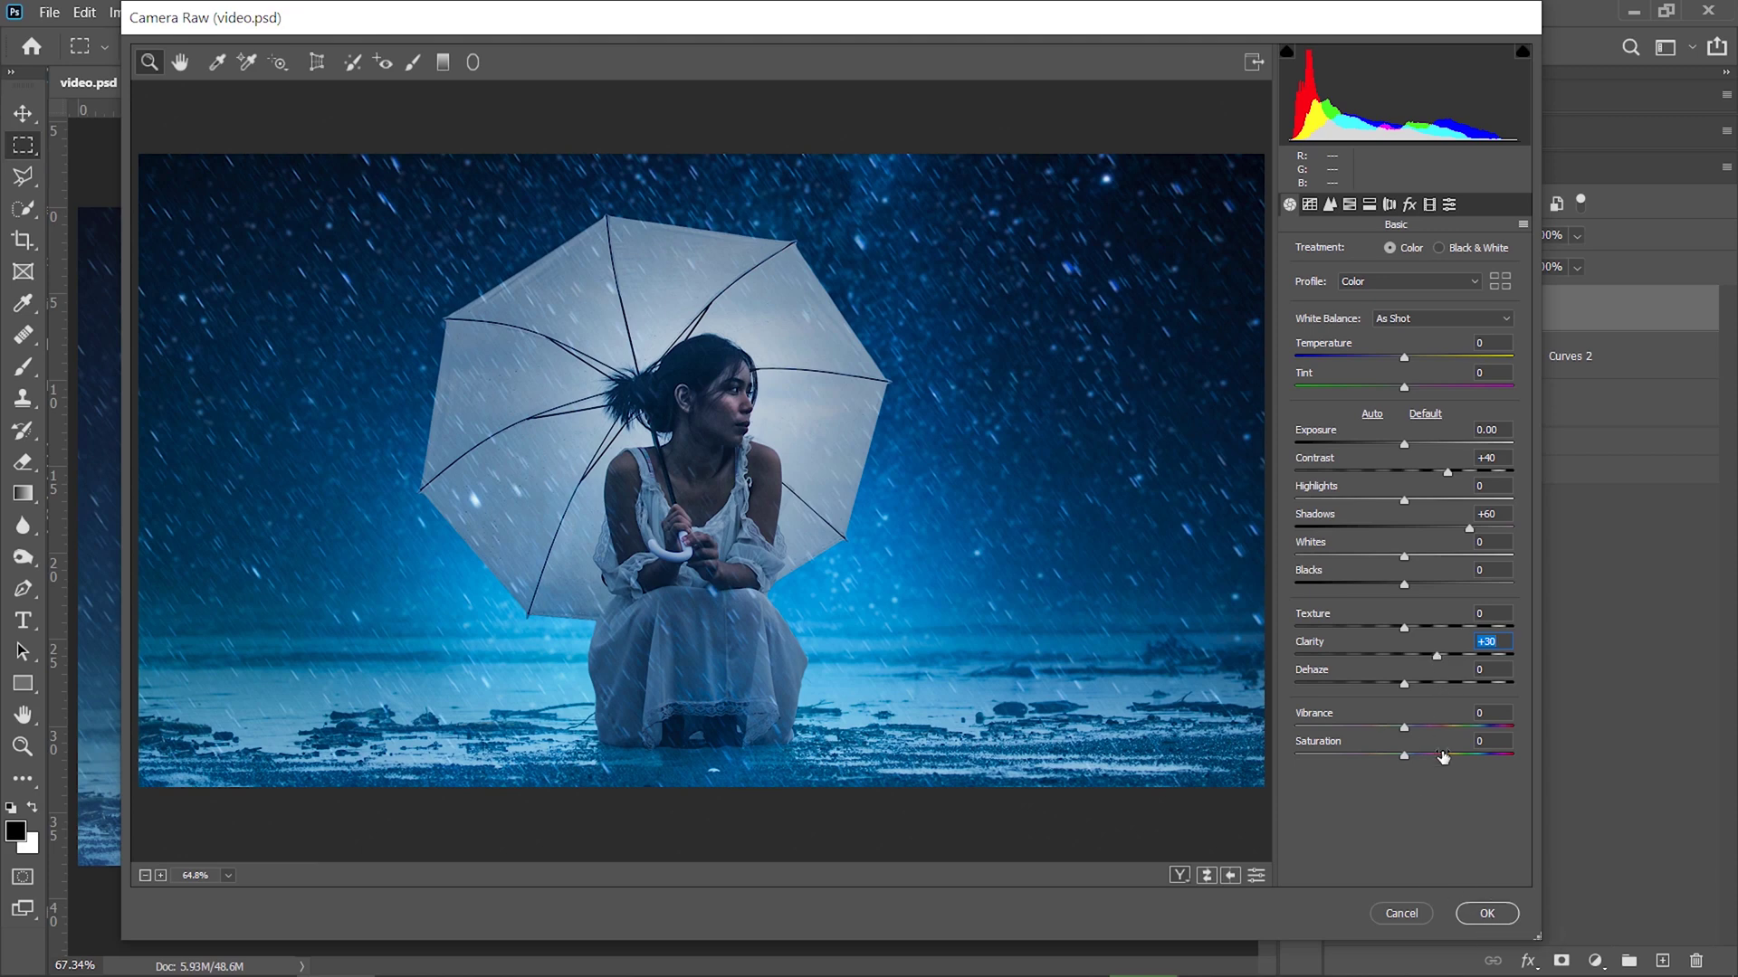
pyautogui.click(1486, 913)
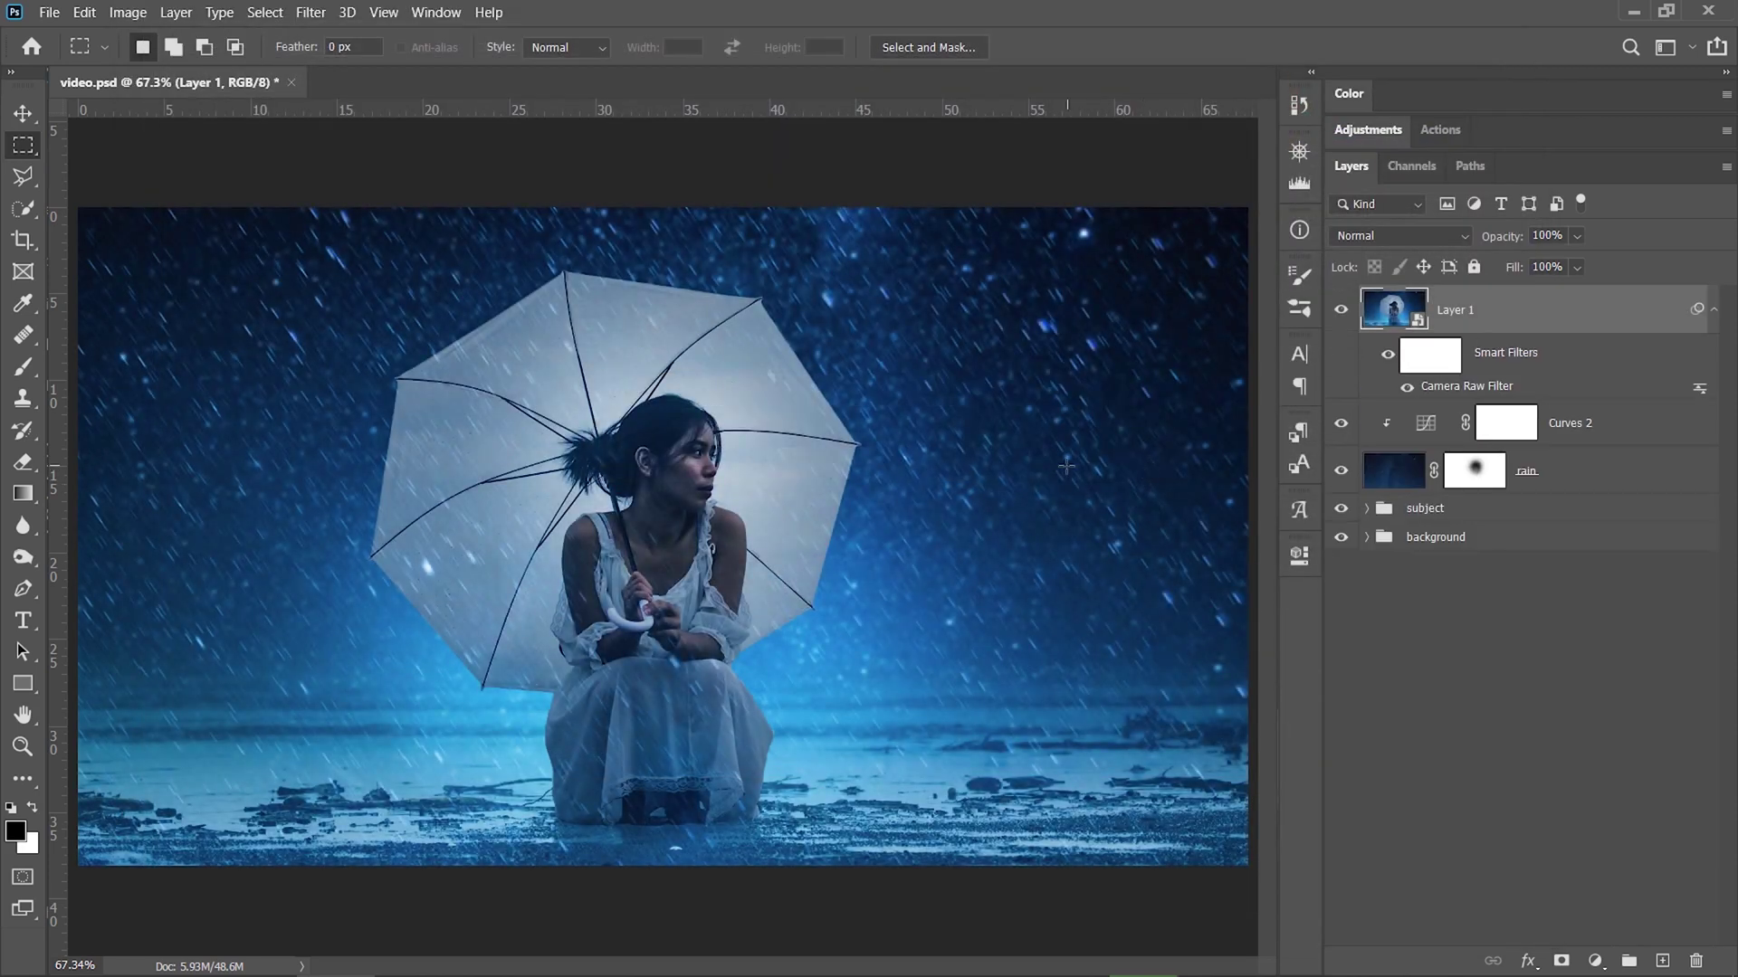